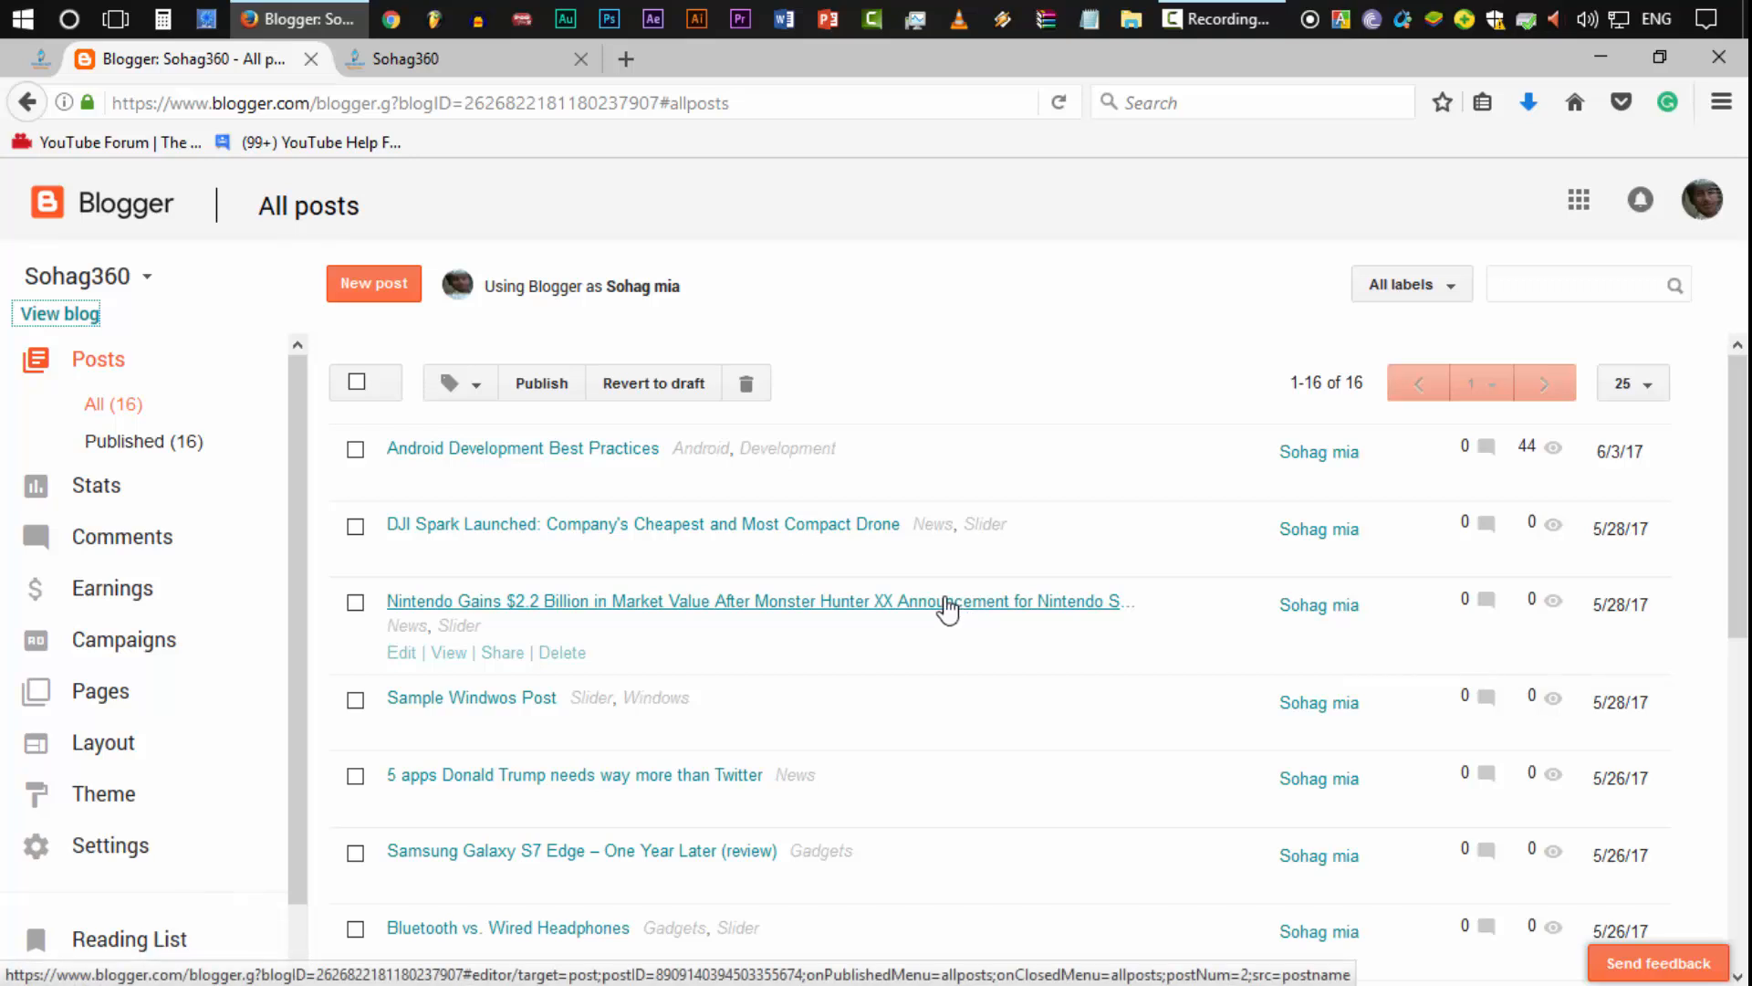
Step: Compare the navigation menus of the Sohag360 blog and the reference blog thetechdoctor360.blogspot.com
left_click(429, 58)
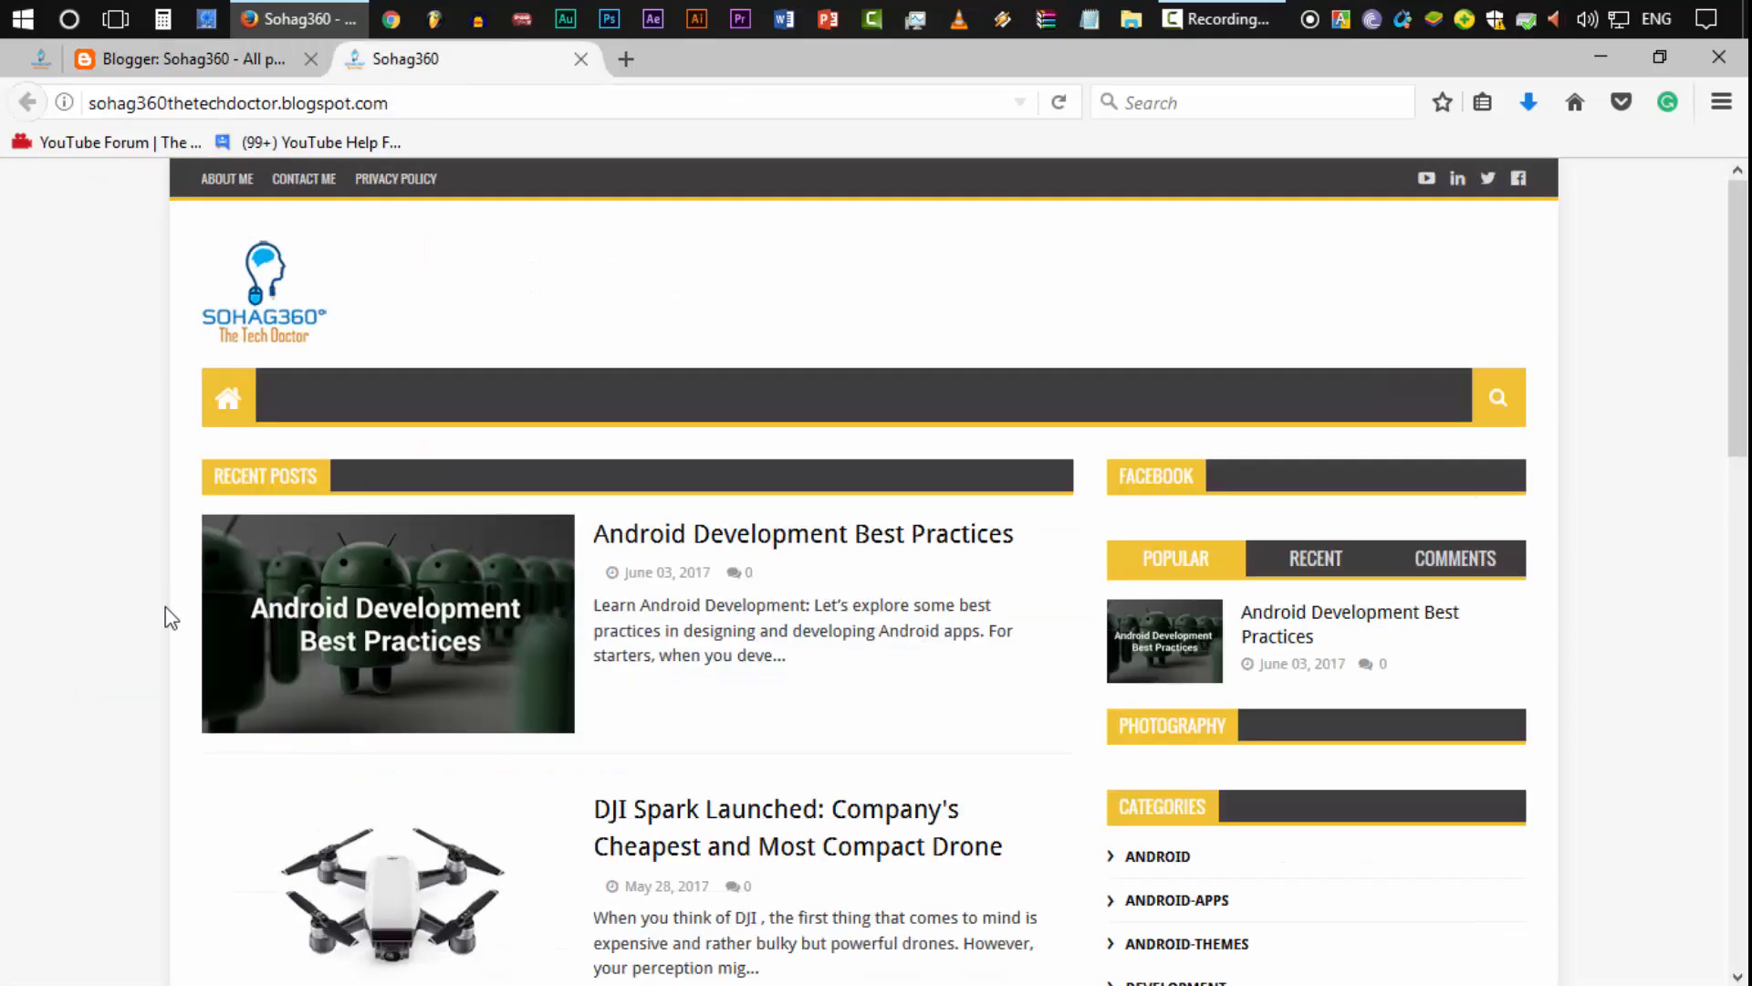
left_click(35, 60)
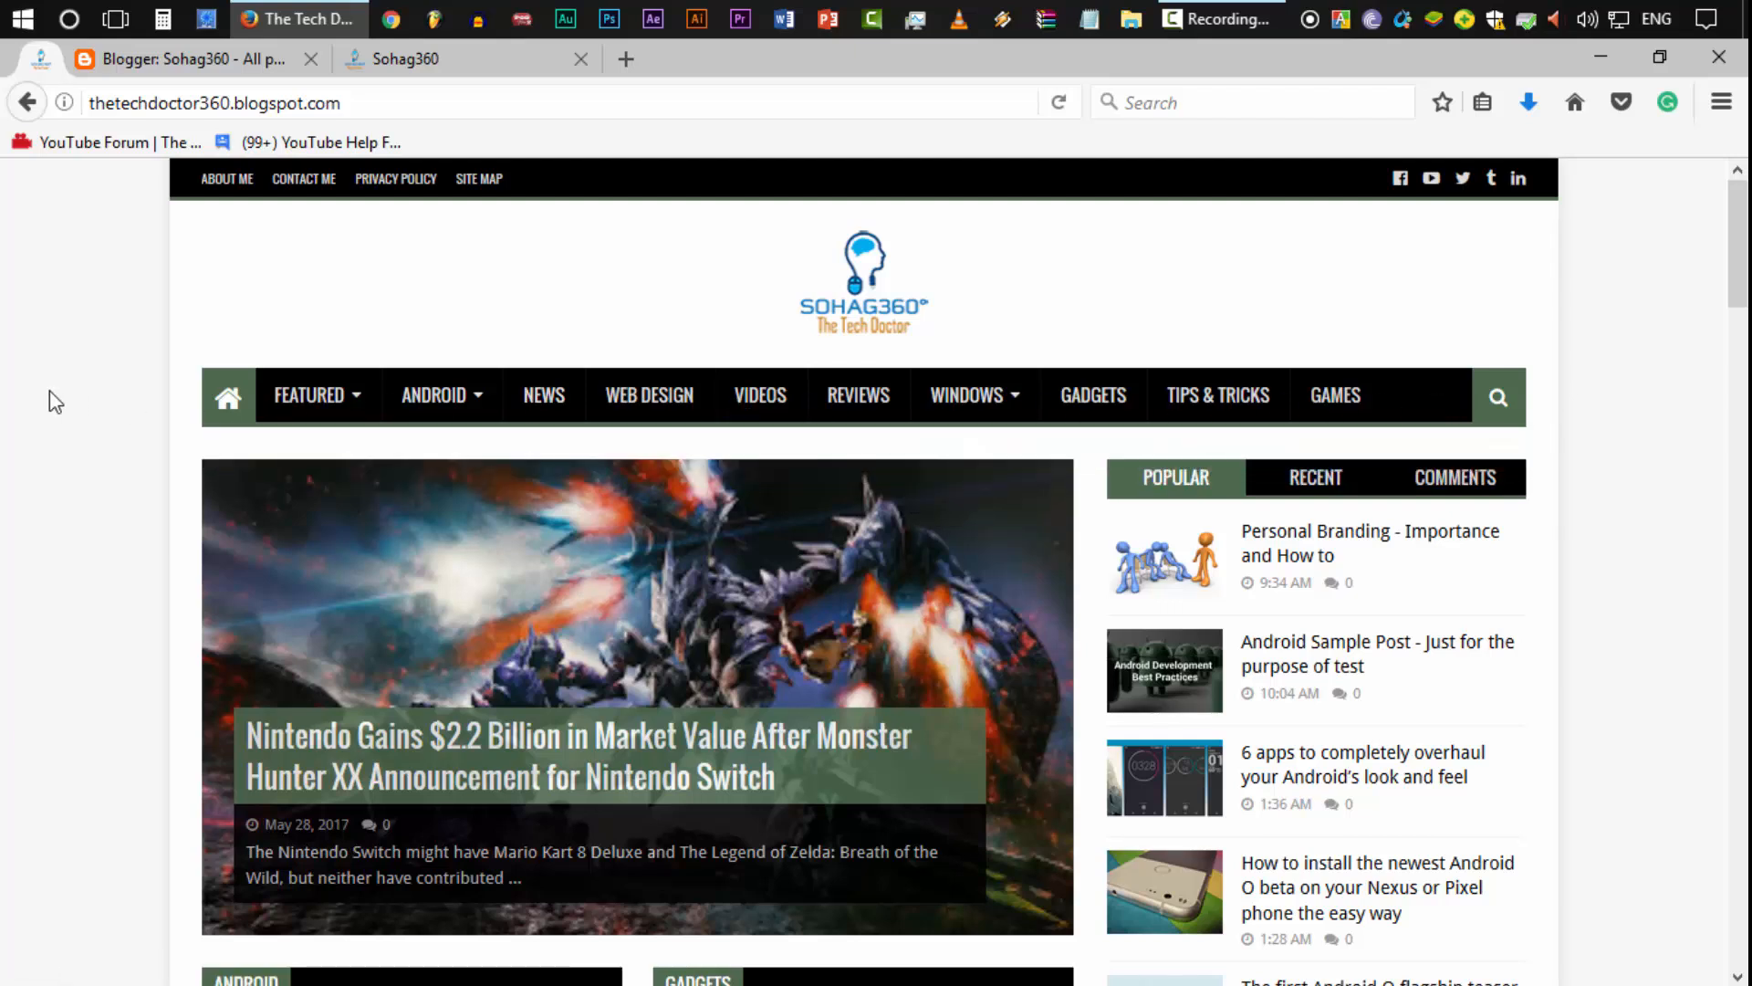
left_click(429, 59)
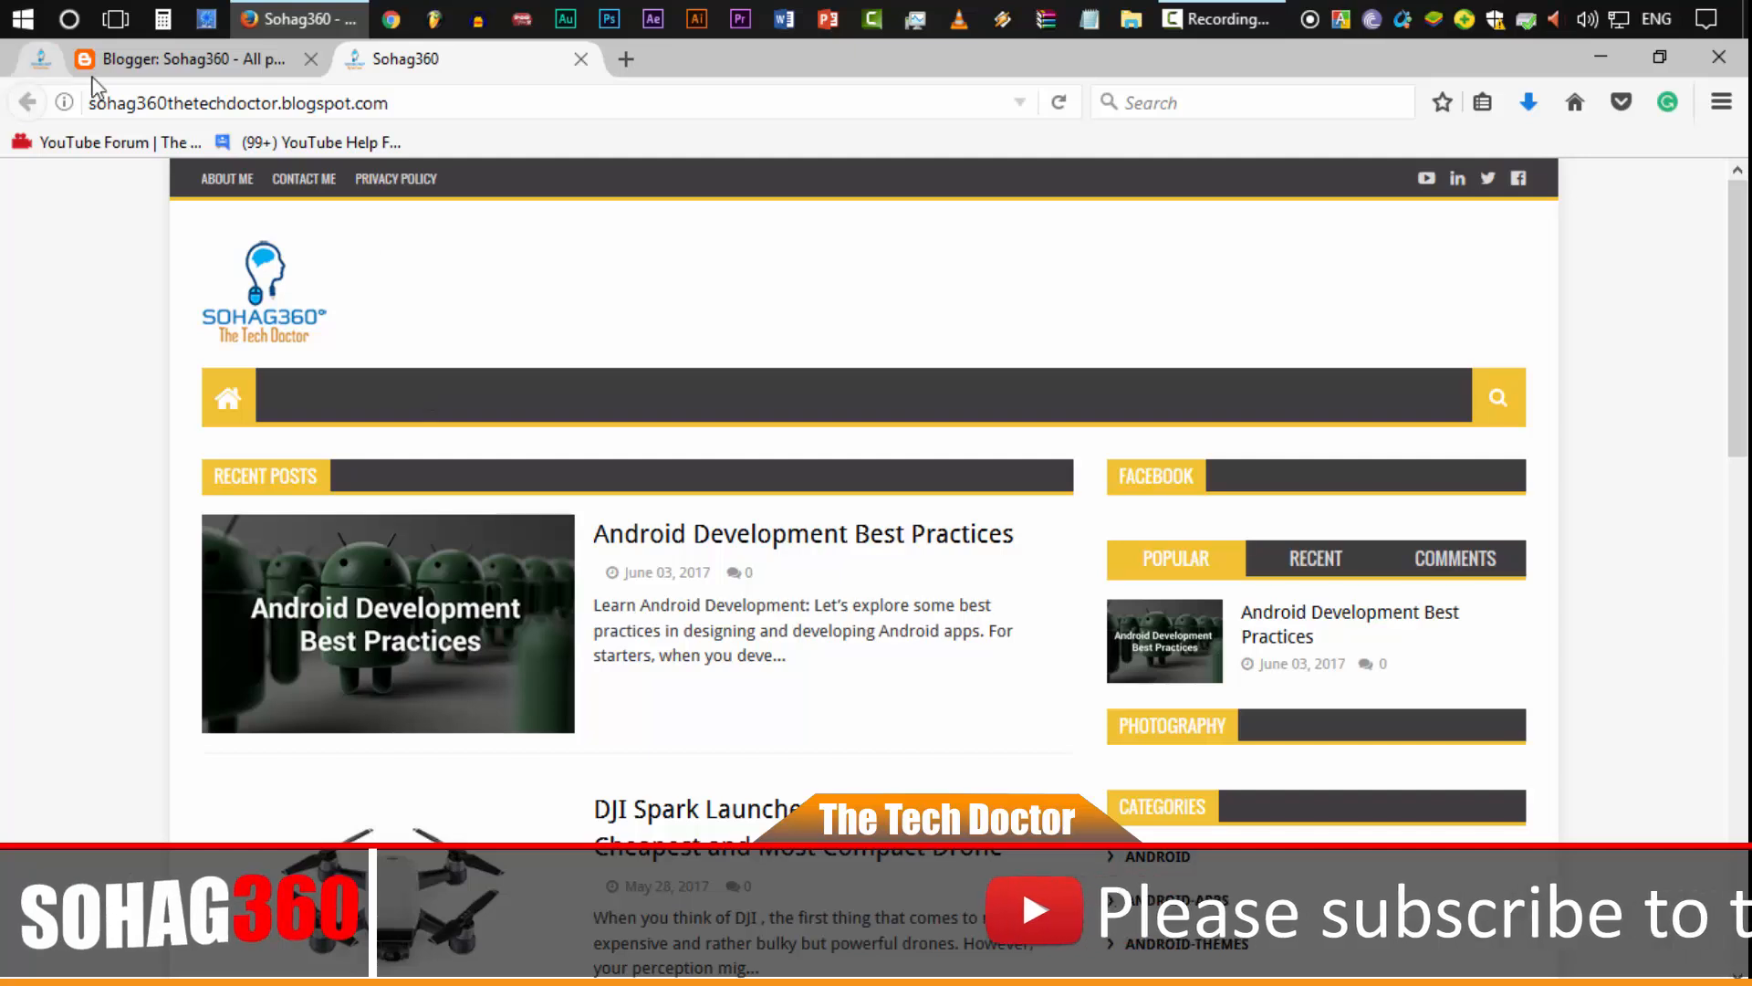
Step: Open the Main Menu gadget of the Sohag360 blog layout for editing in Blogger
left_click(183, 58)
left_click(128, 743)
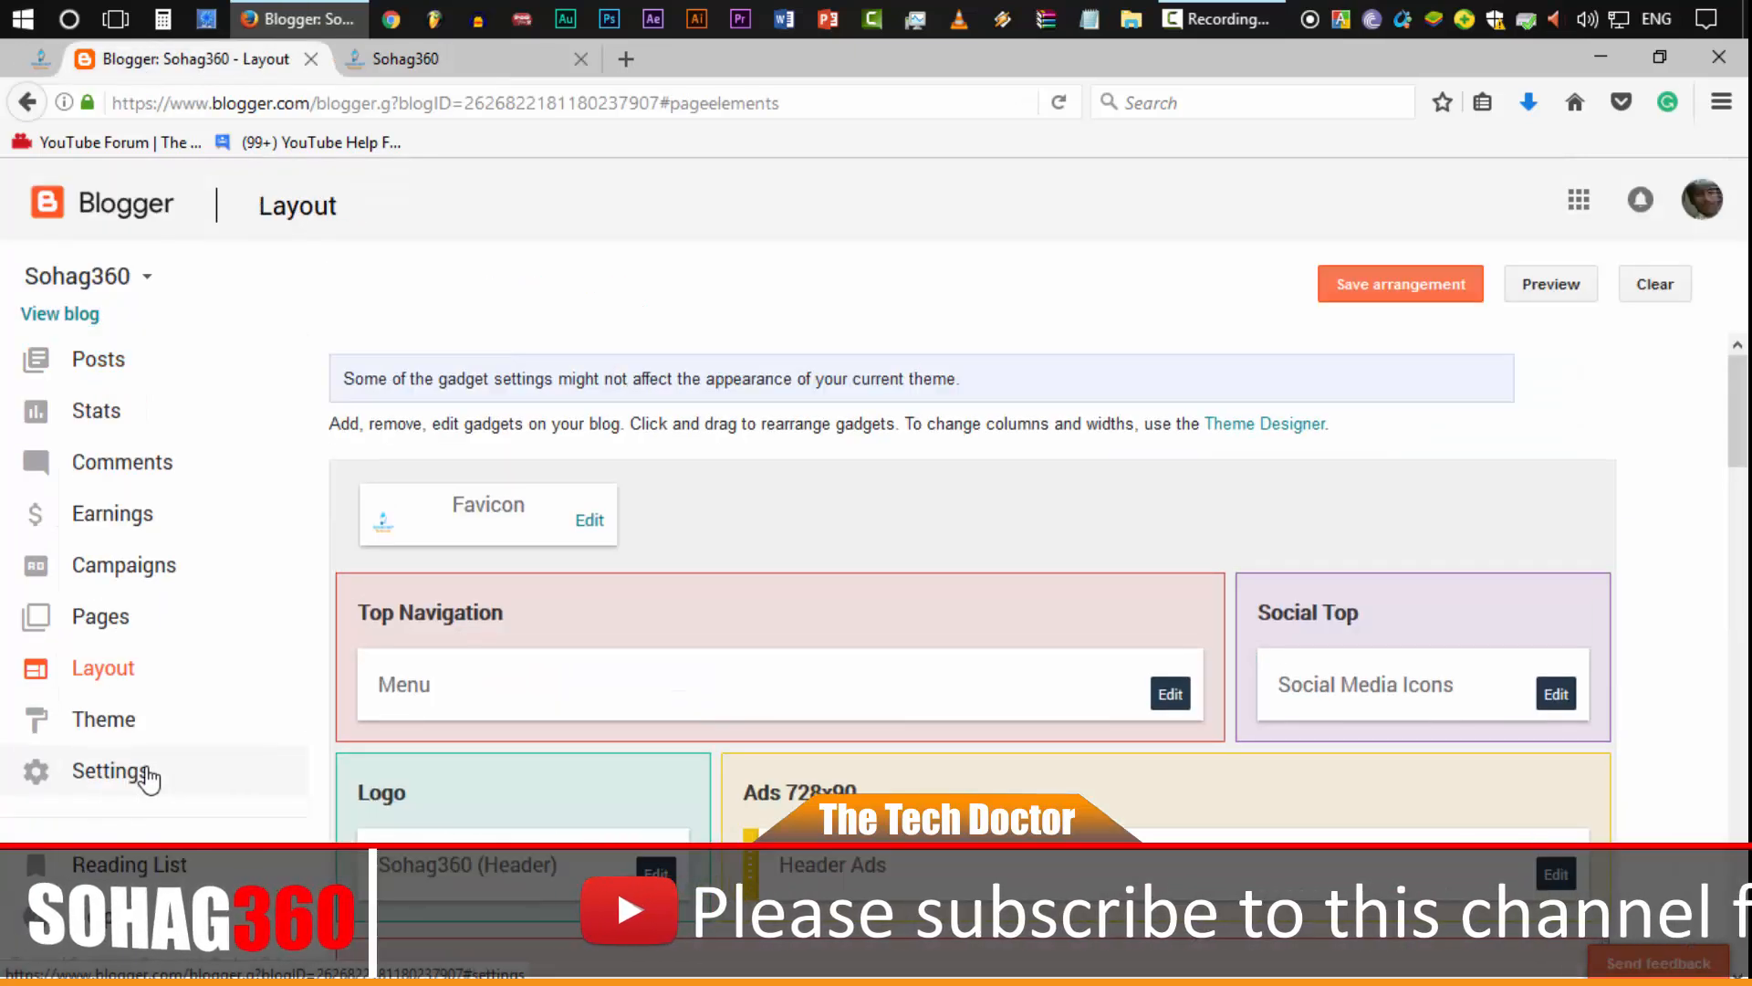
scroll(621, 701, "down", 4)
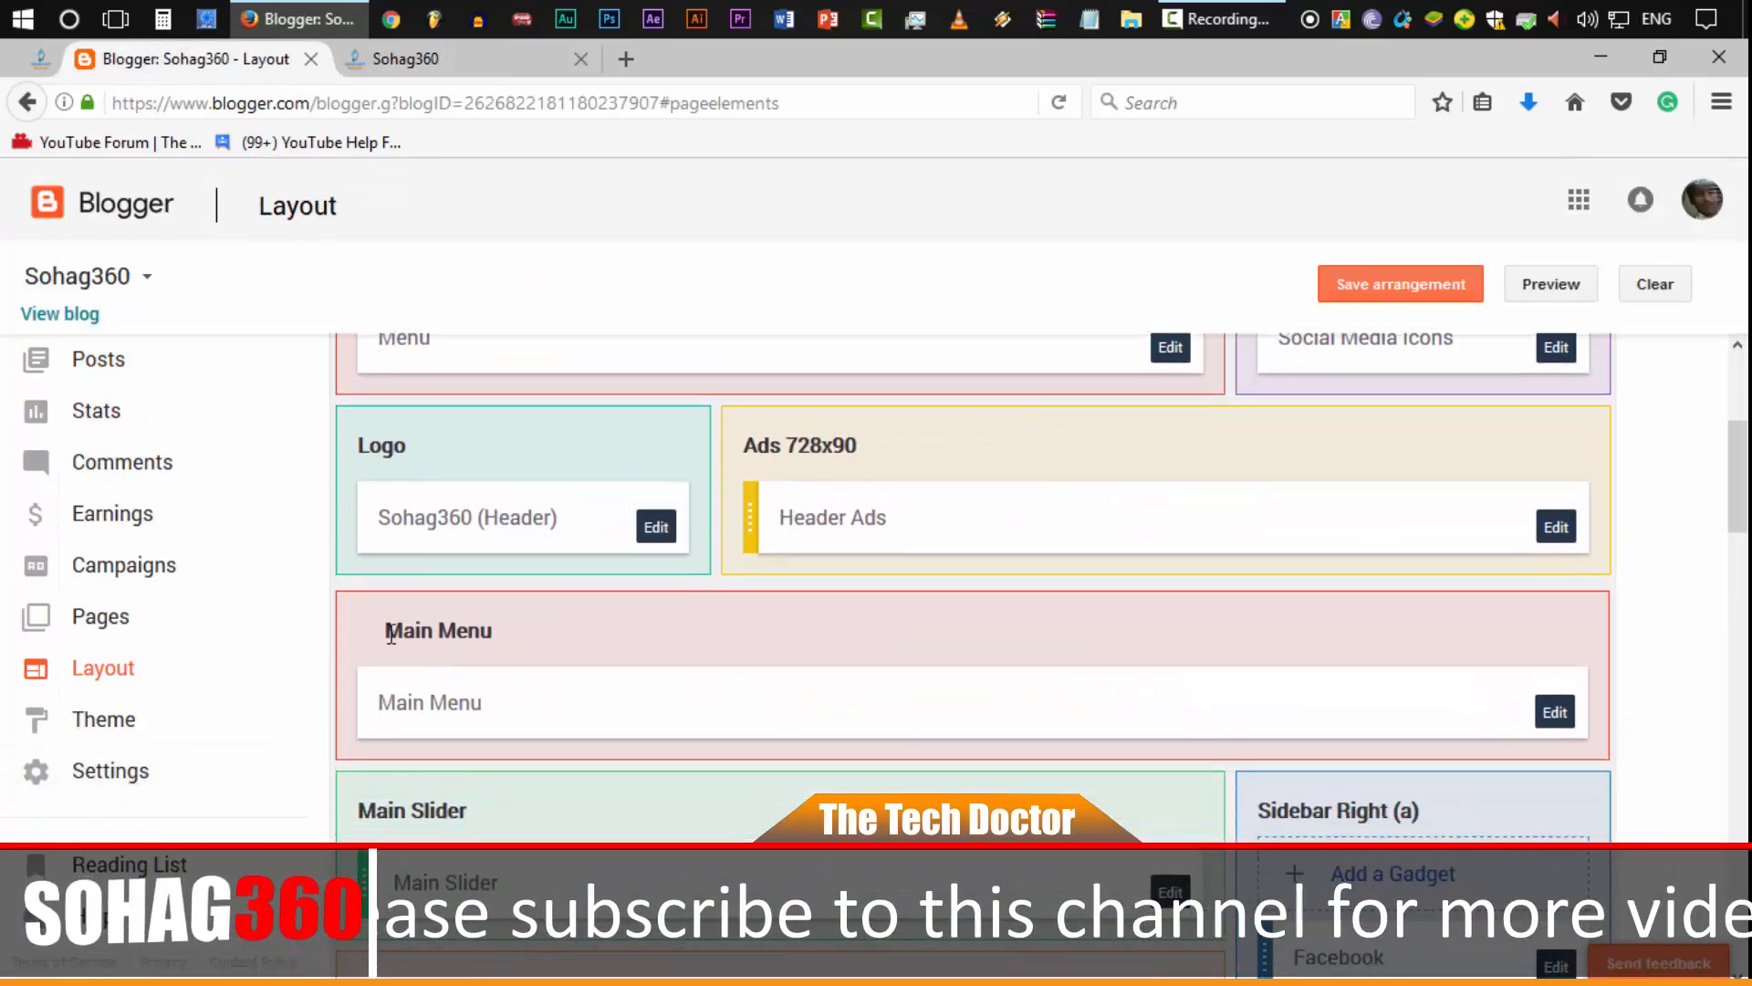
scroll(547, 639, "down", 1)
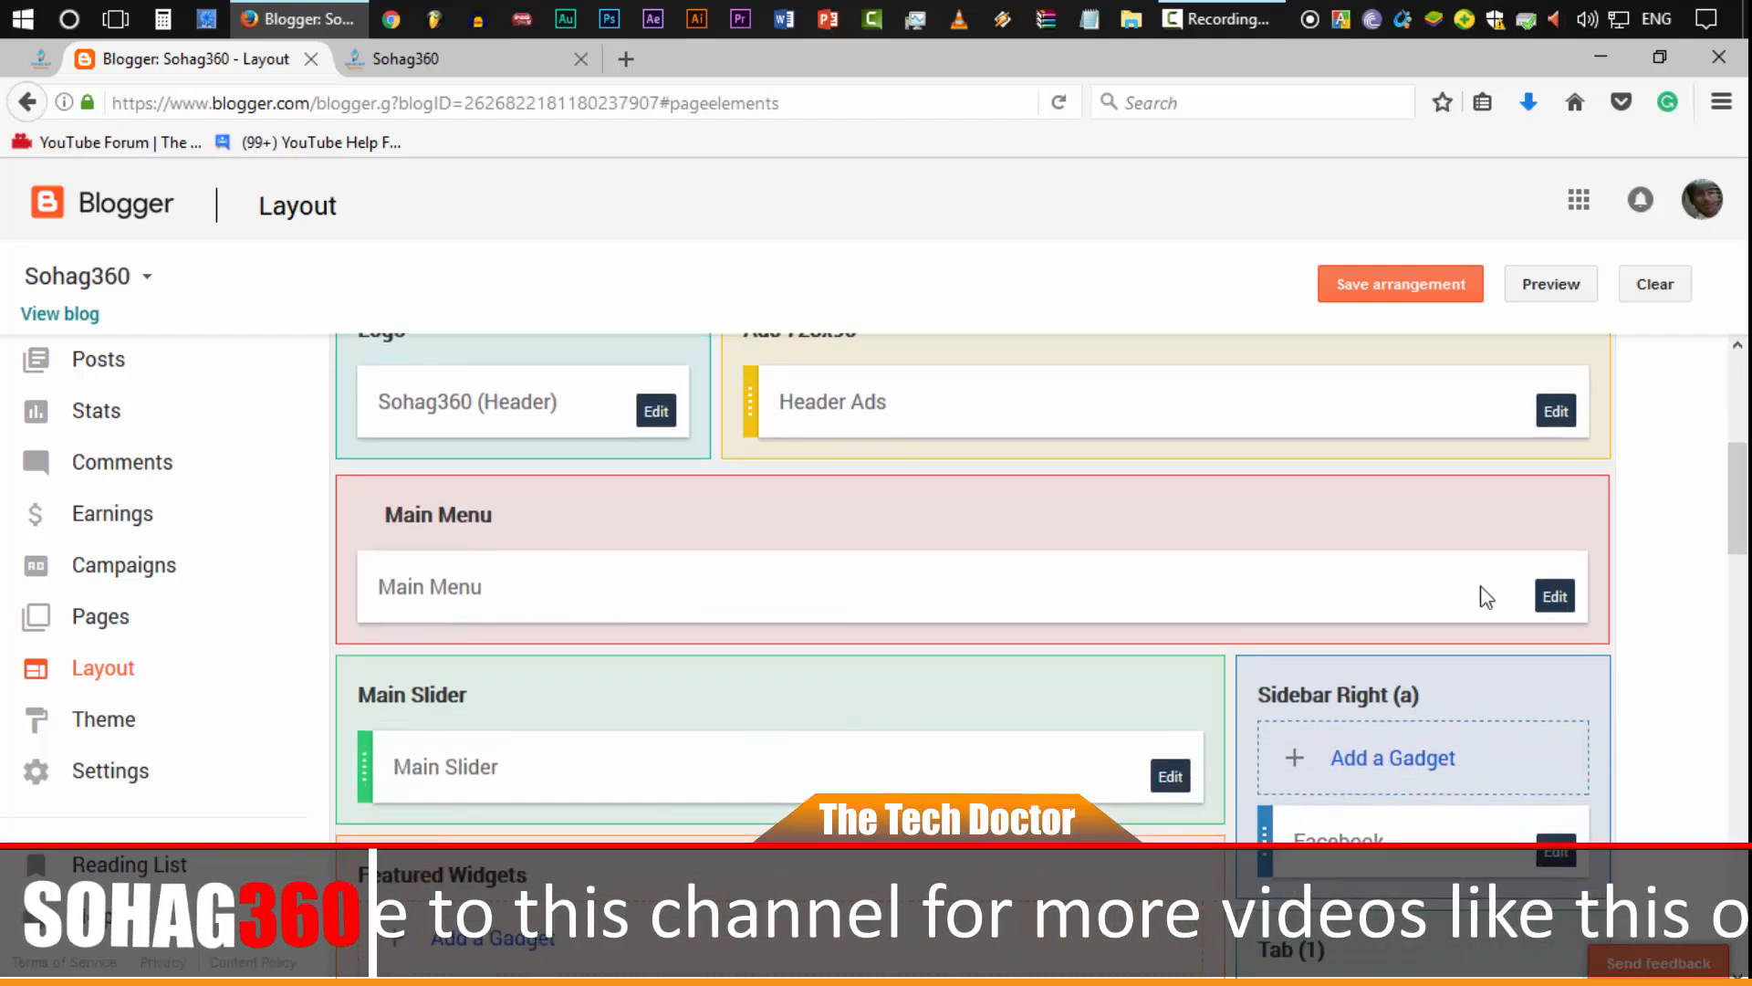
left_click(1554, 598)
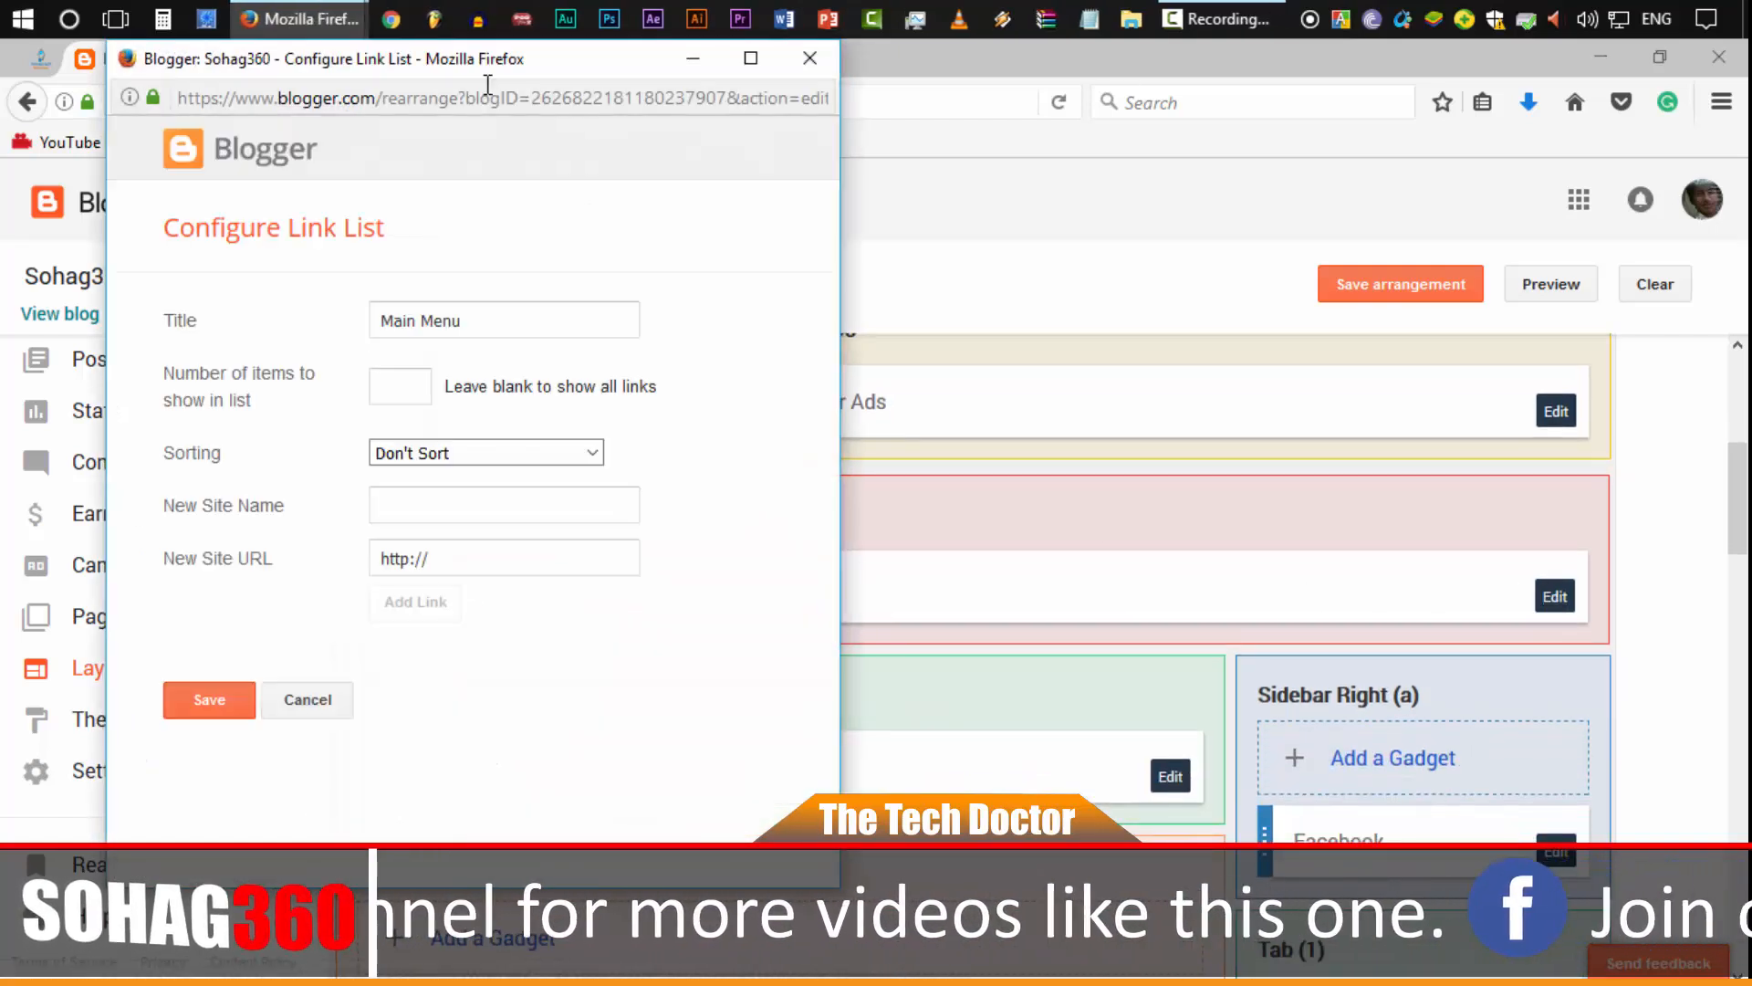
left_click_drag(476, 73, 491, 109)
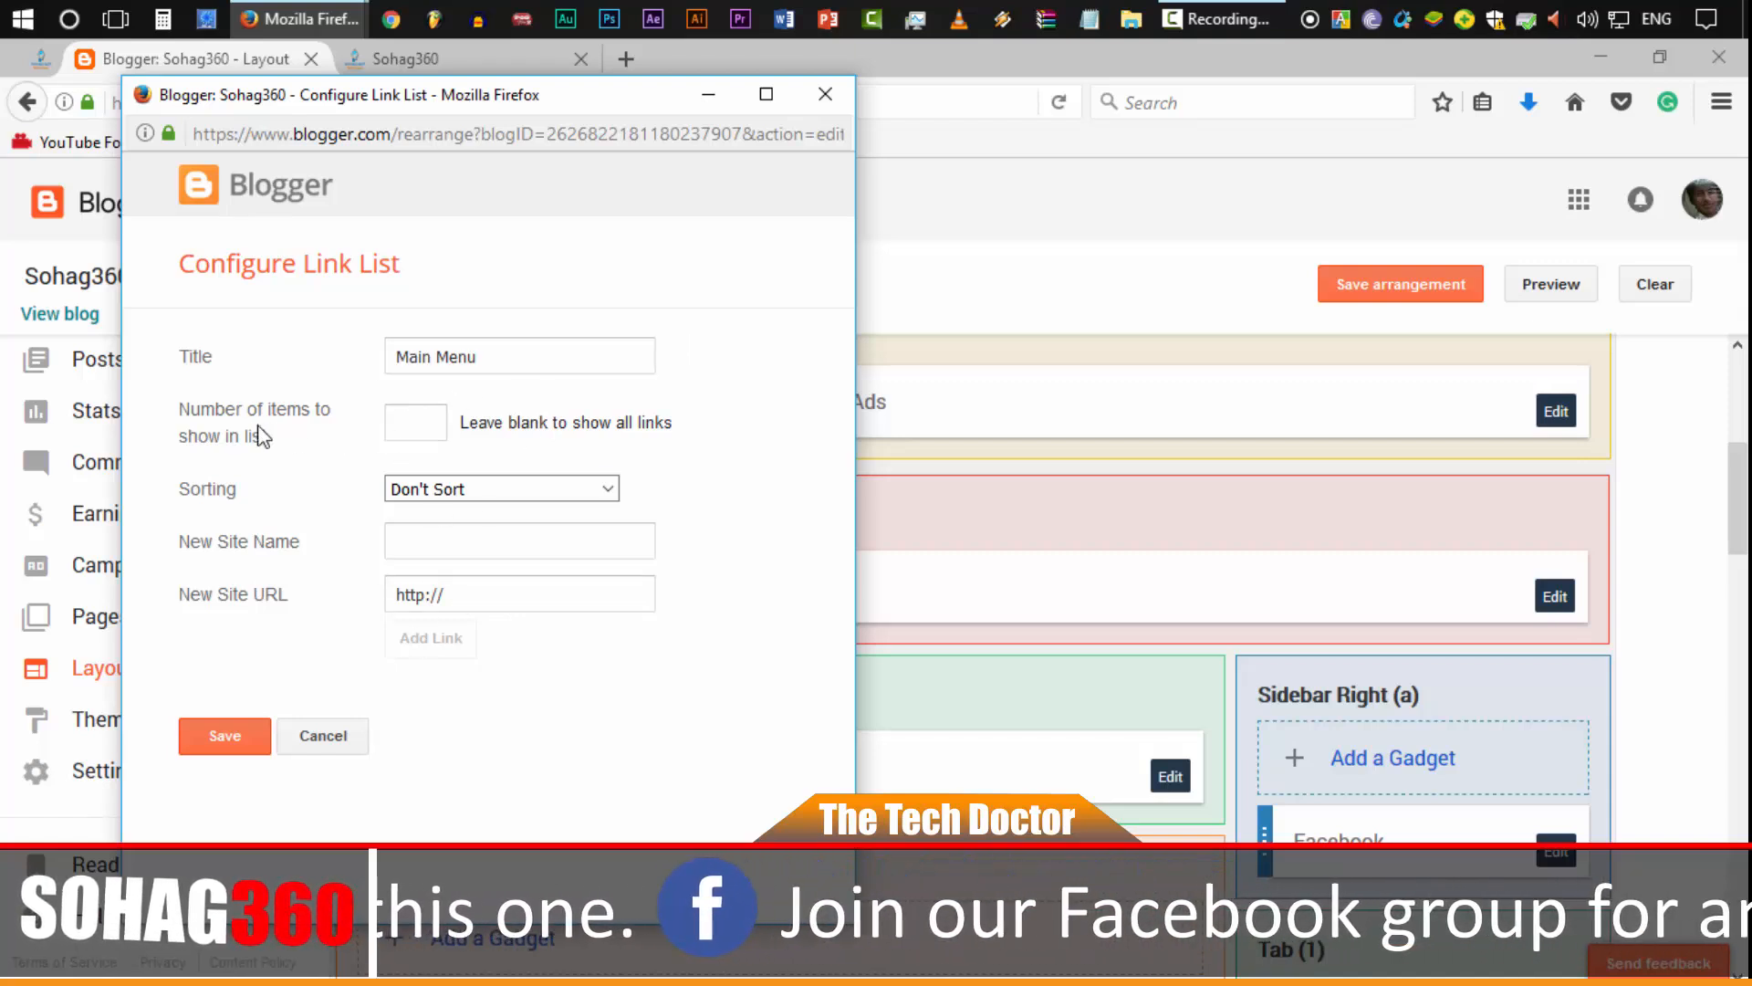
Step: Enter Featured as the new site name in the Main Menu link list, leaving the number of items blank
left_click(420, 429)
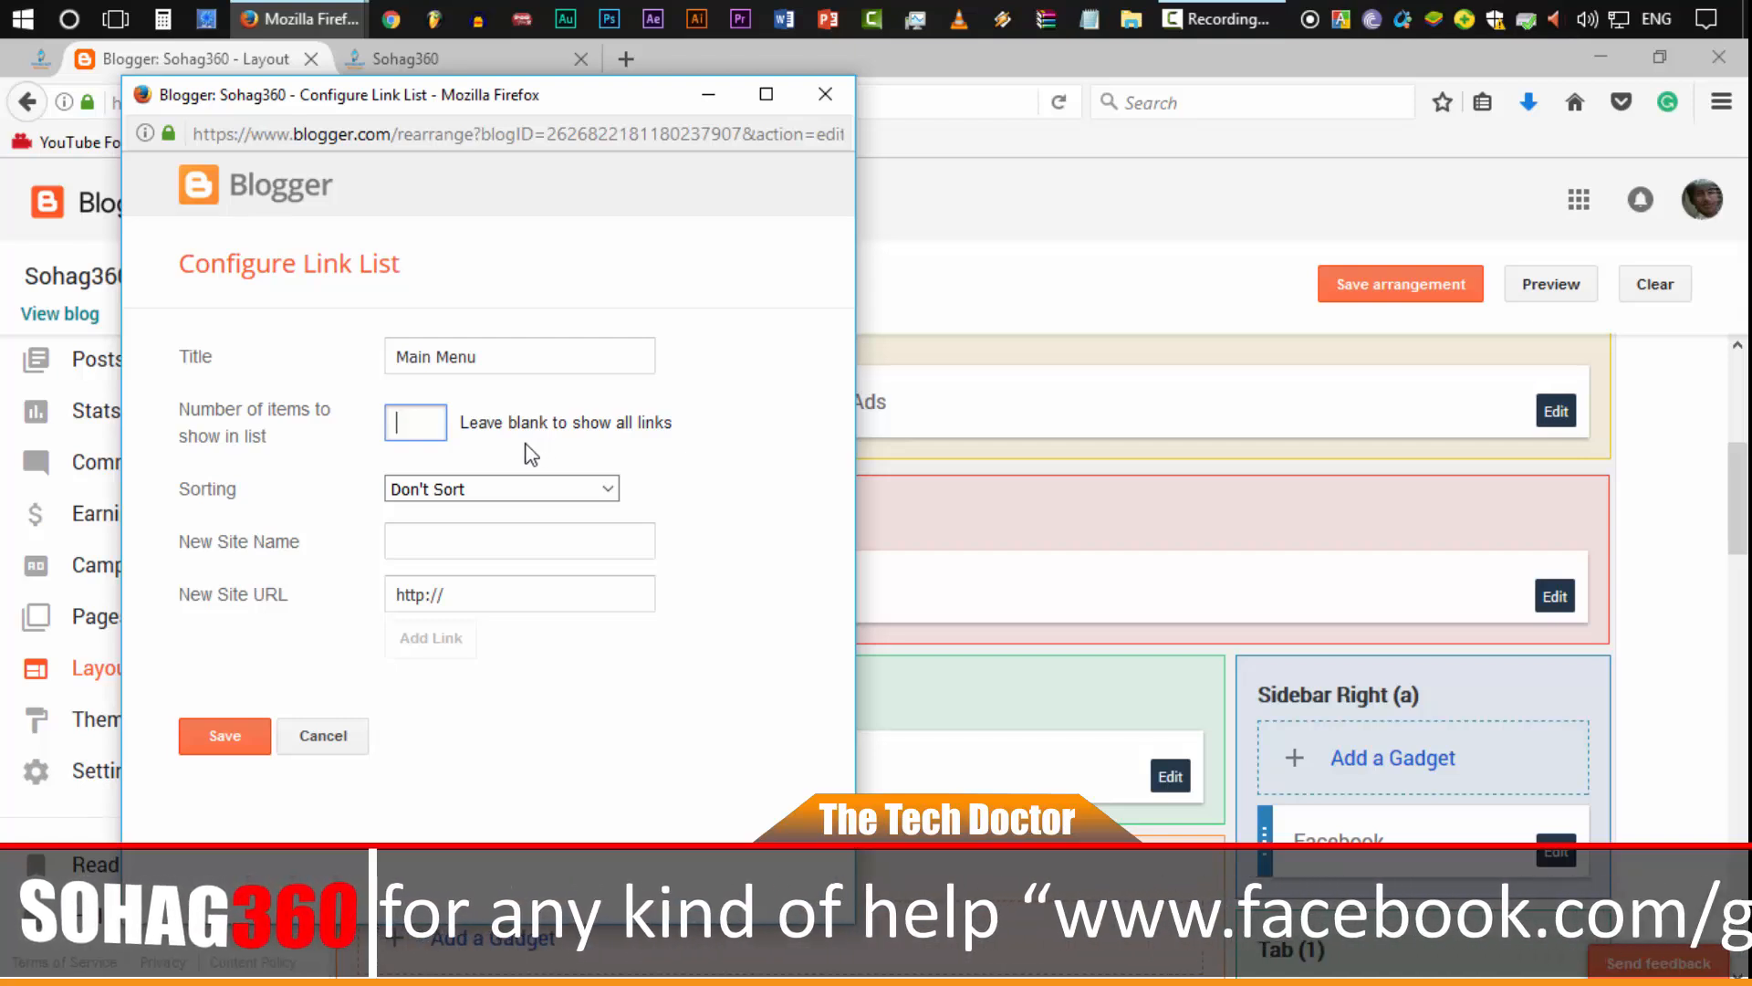
left_click(513, 426)
left_click(631, 425)
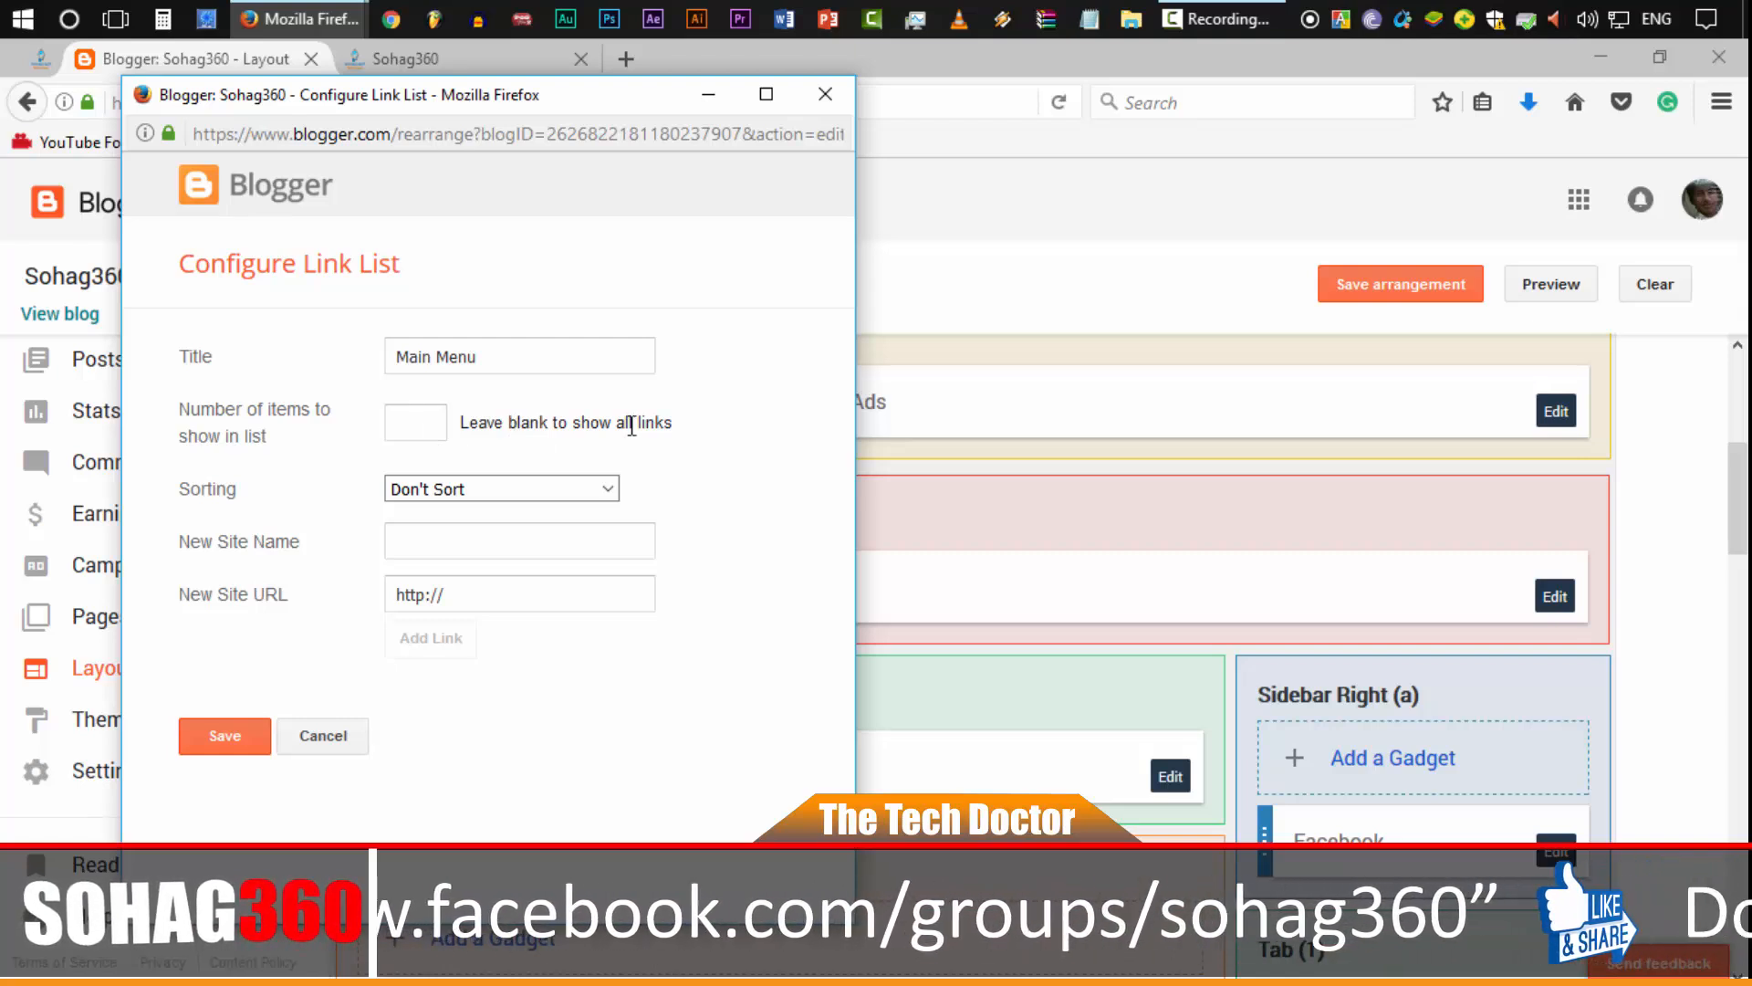
left_click(506, 486)
left_click(264, 497)
left_click(419, 539)
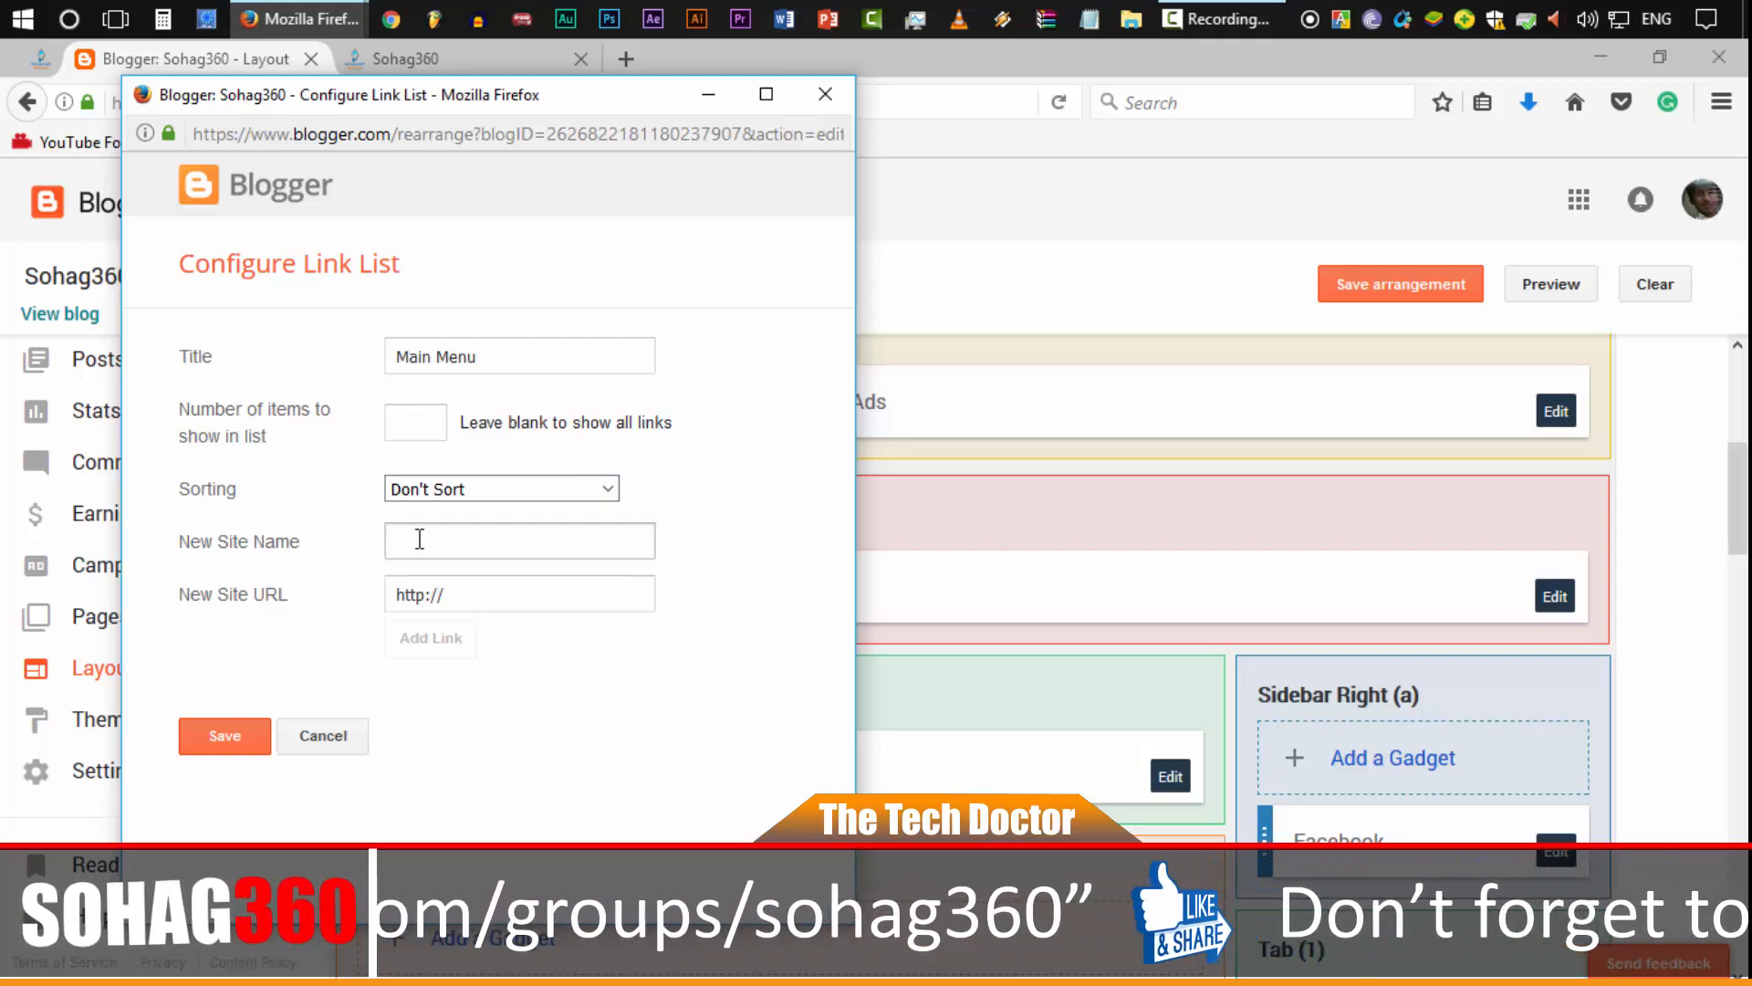
left_click(416, 549)
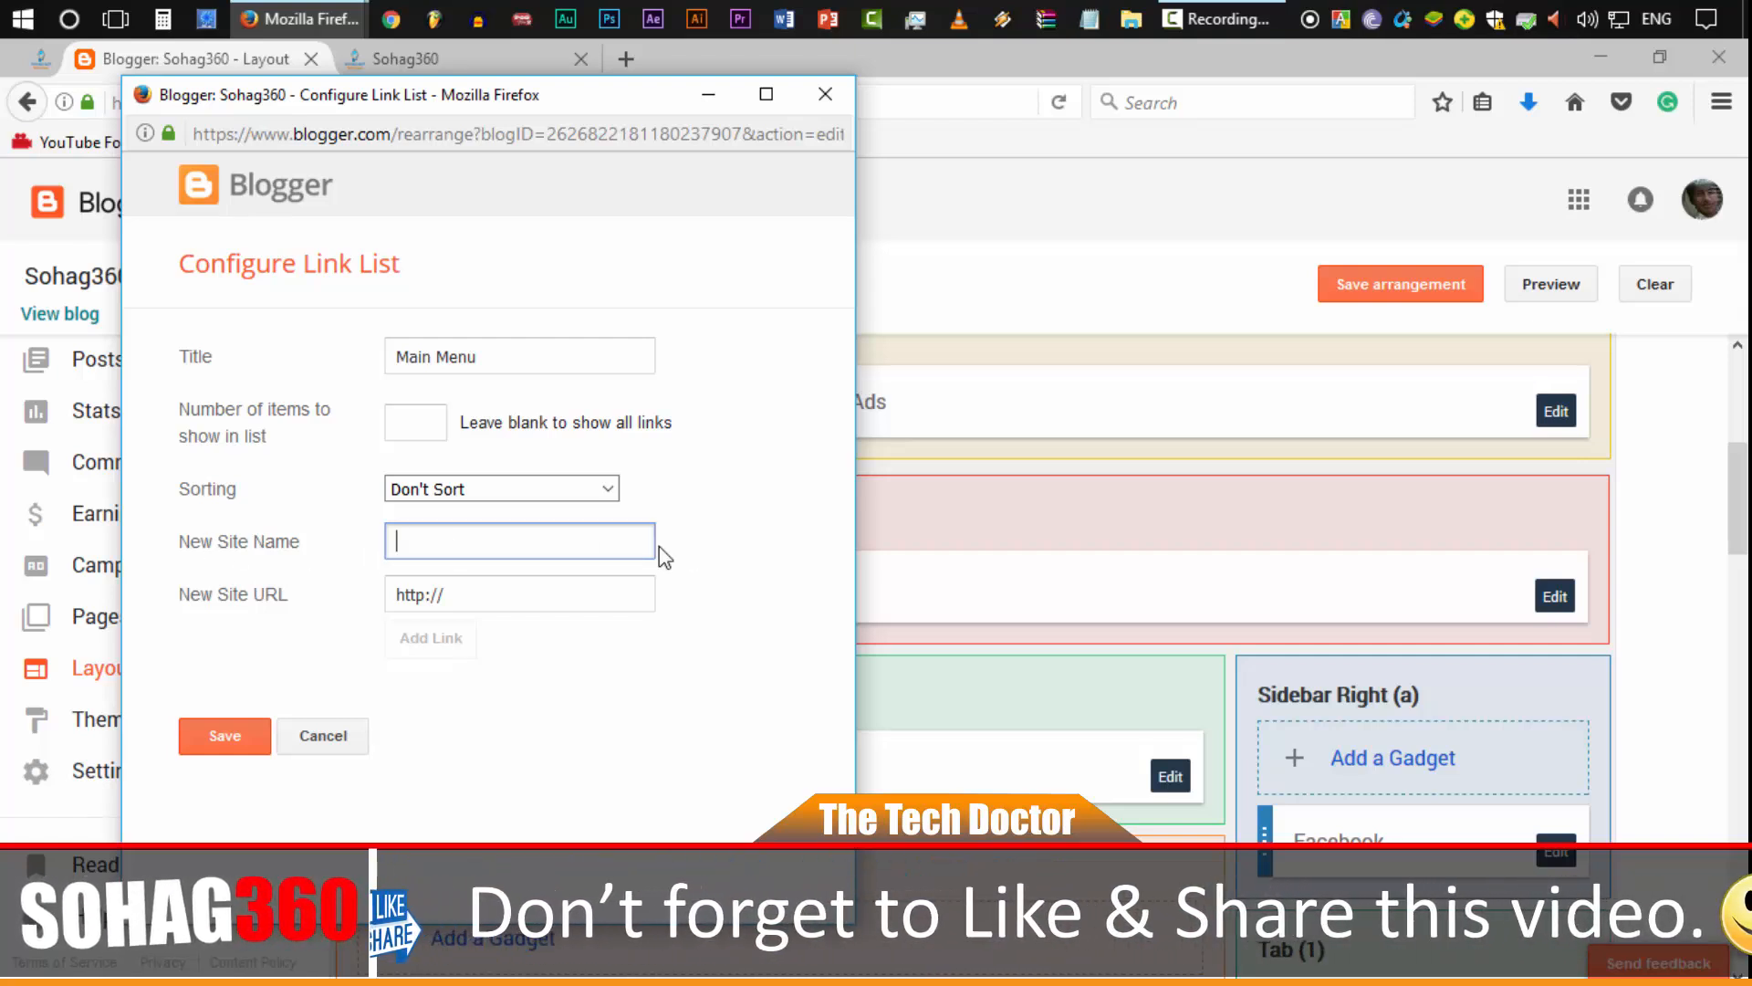
type("Featured")
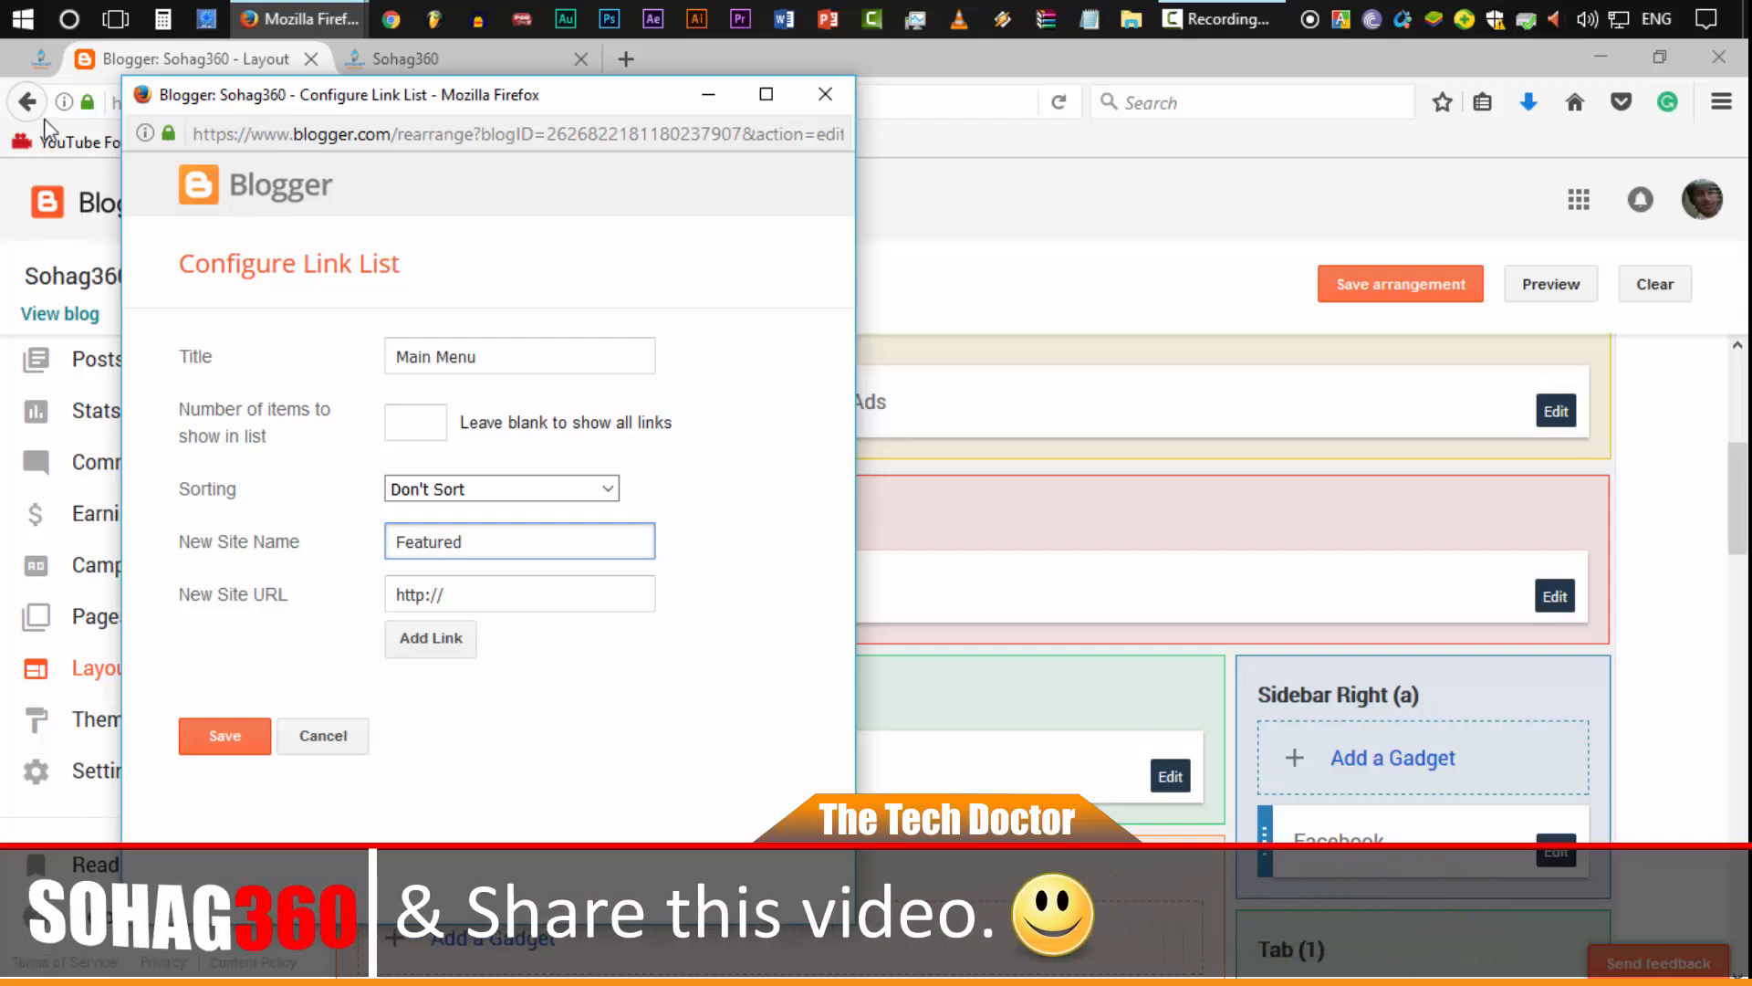
Step: Check the reference blog's menu and set the Featured link's site URL to mega/
left_click(57, 313)
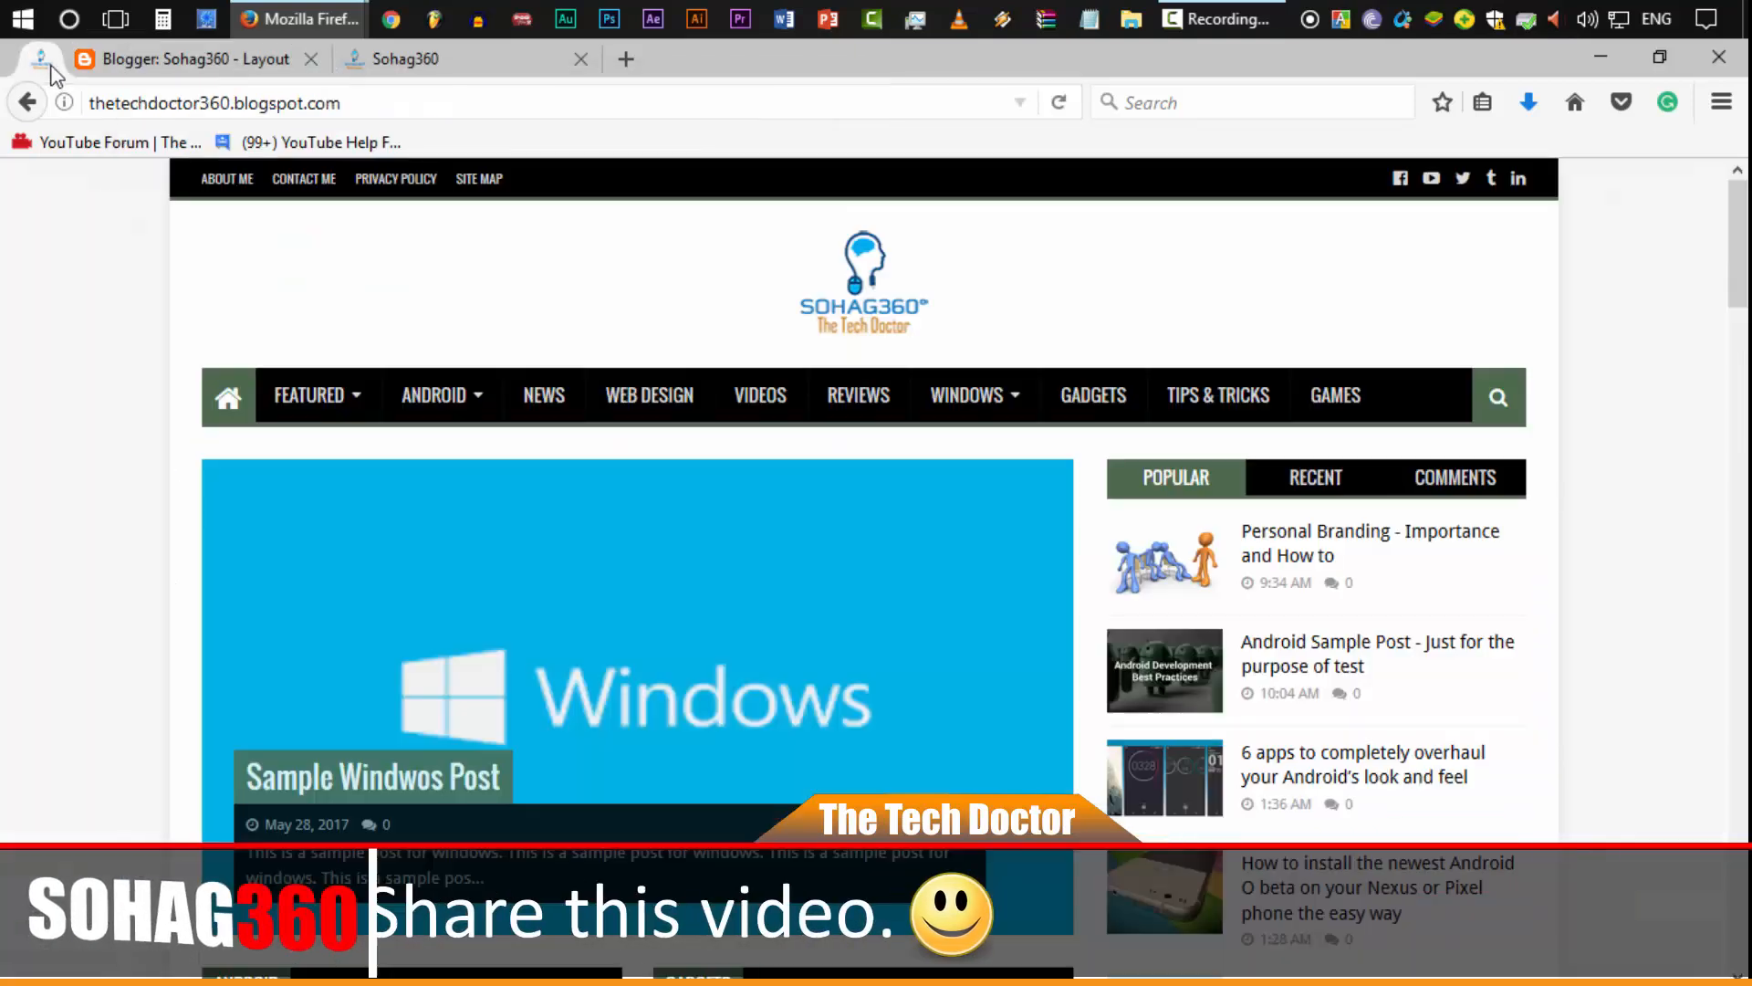
left_click(196, 59)
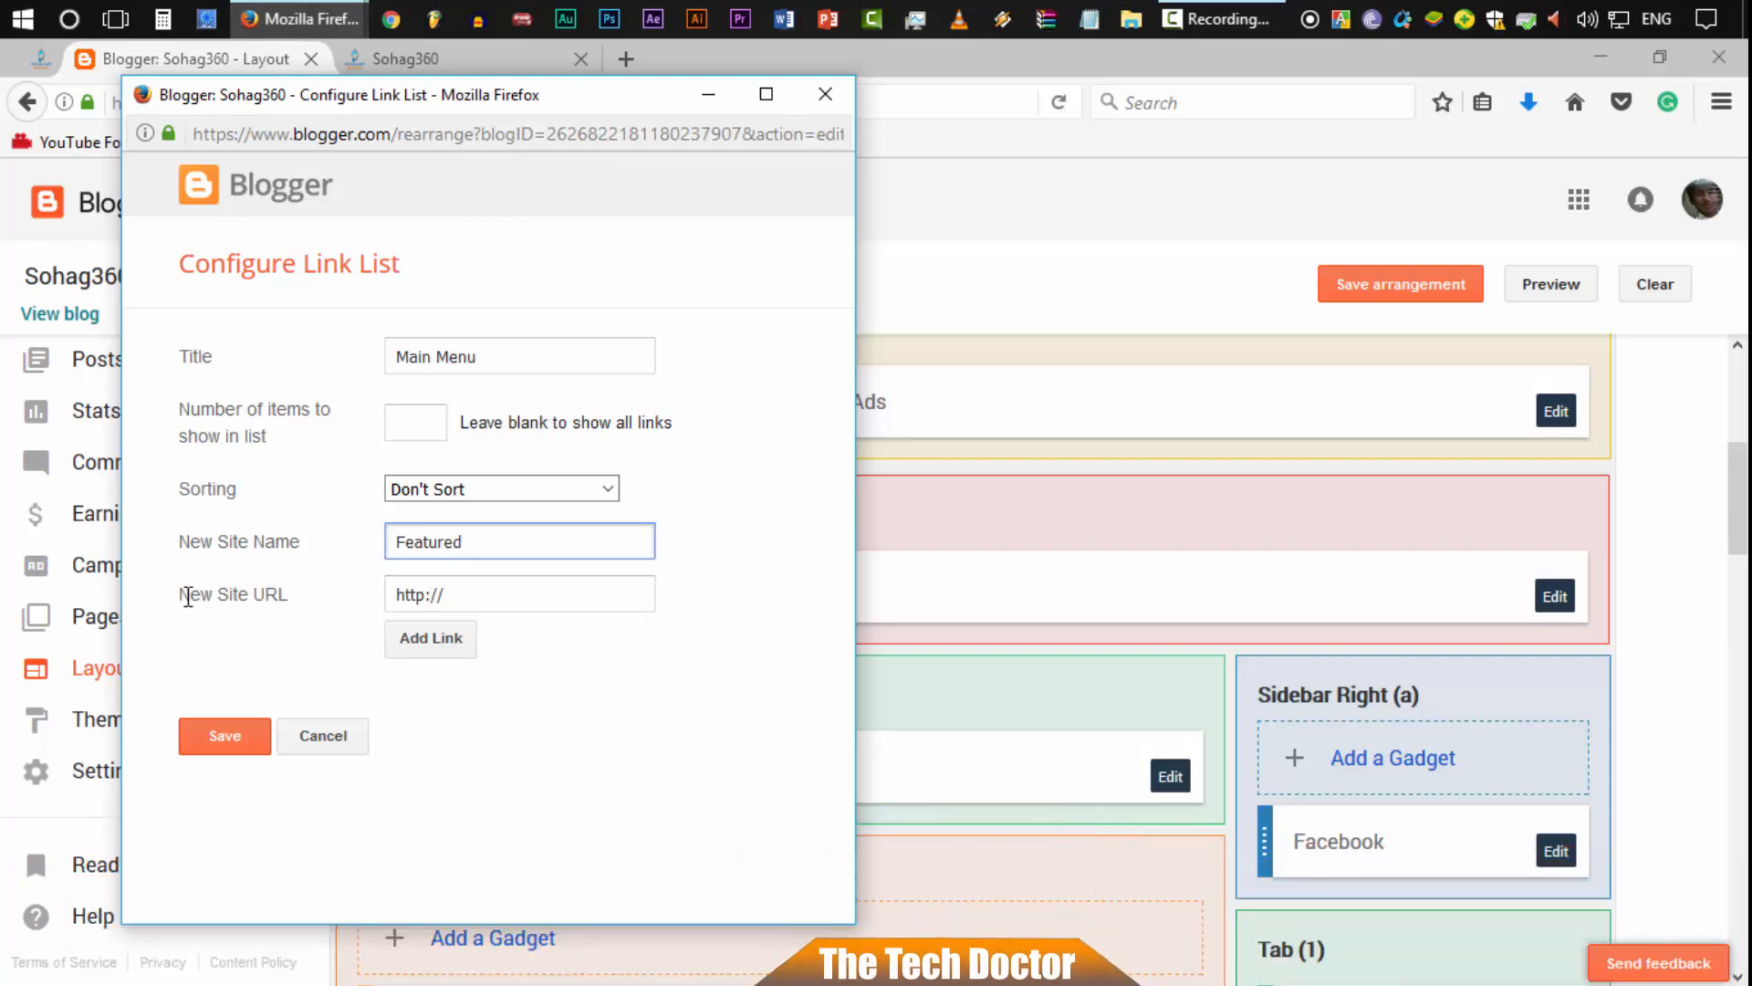
triple_click(228, 594)
left_click(477, 595)
key("ctrl+a")
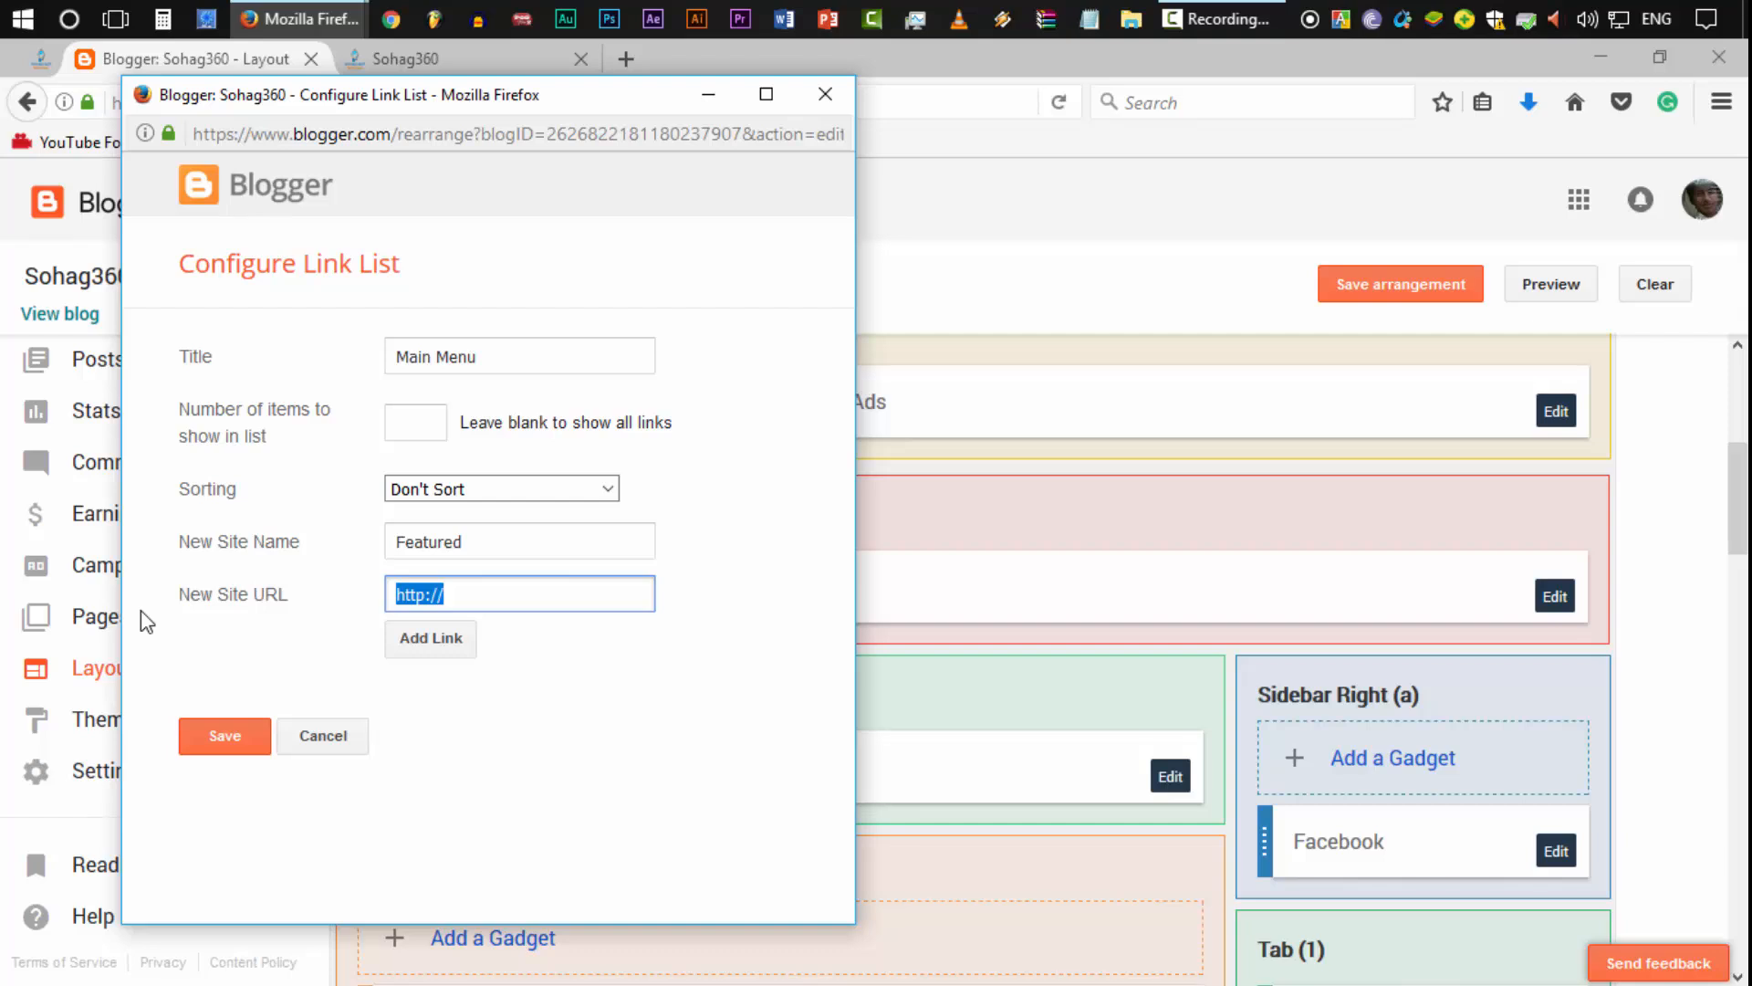
type("mega/")
left_click_drag(444, 107, 1009, 146)
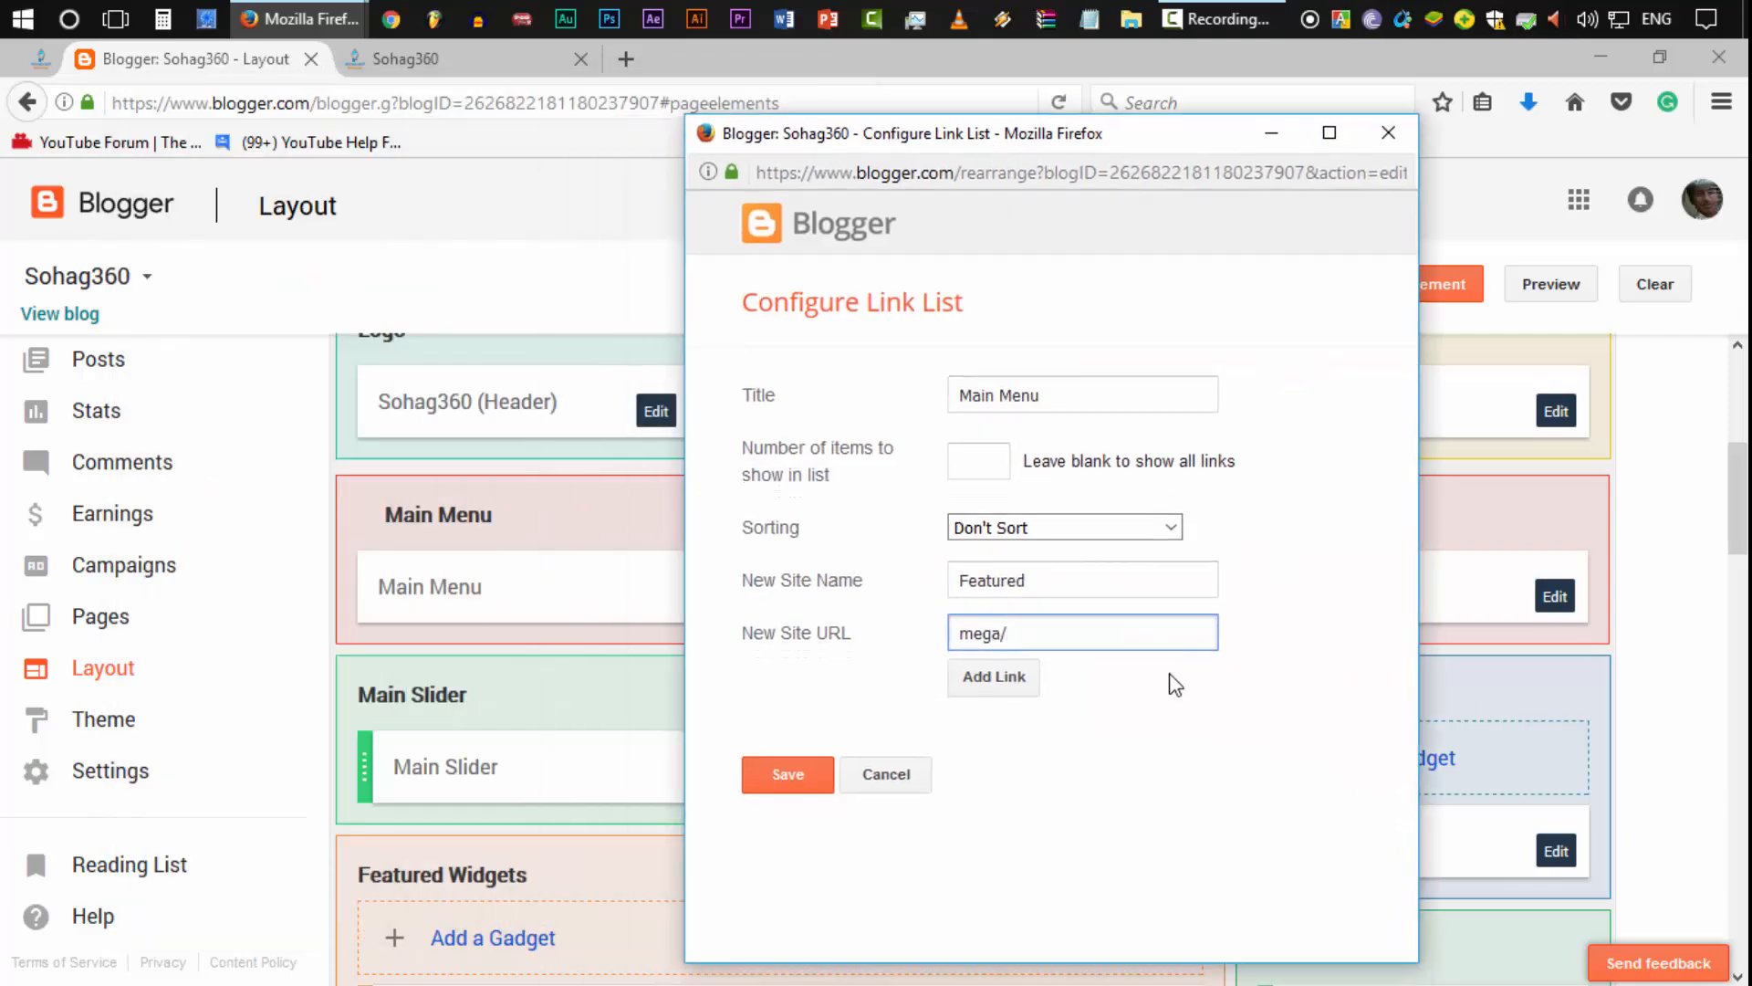
Step: Examine the labels assigned to the posts in the blog's full post list
left_click(104, 370)
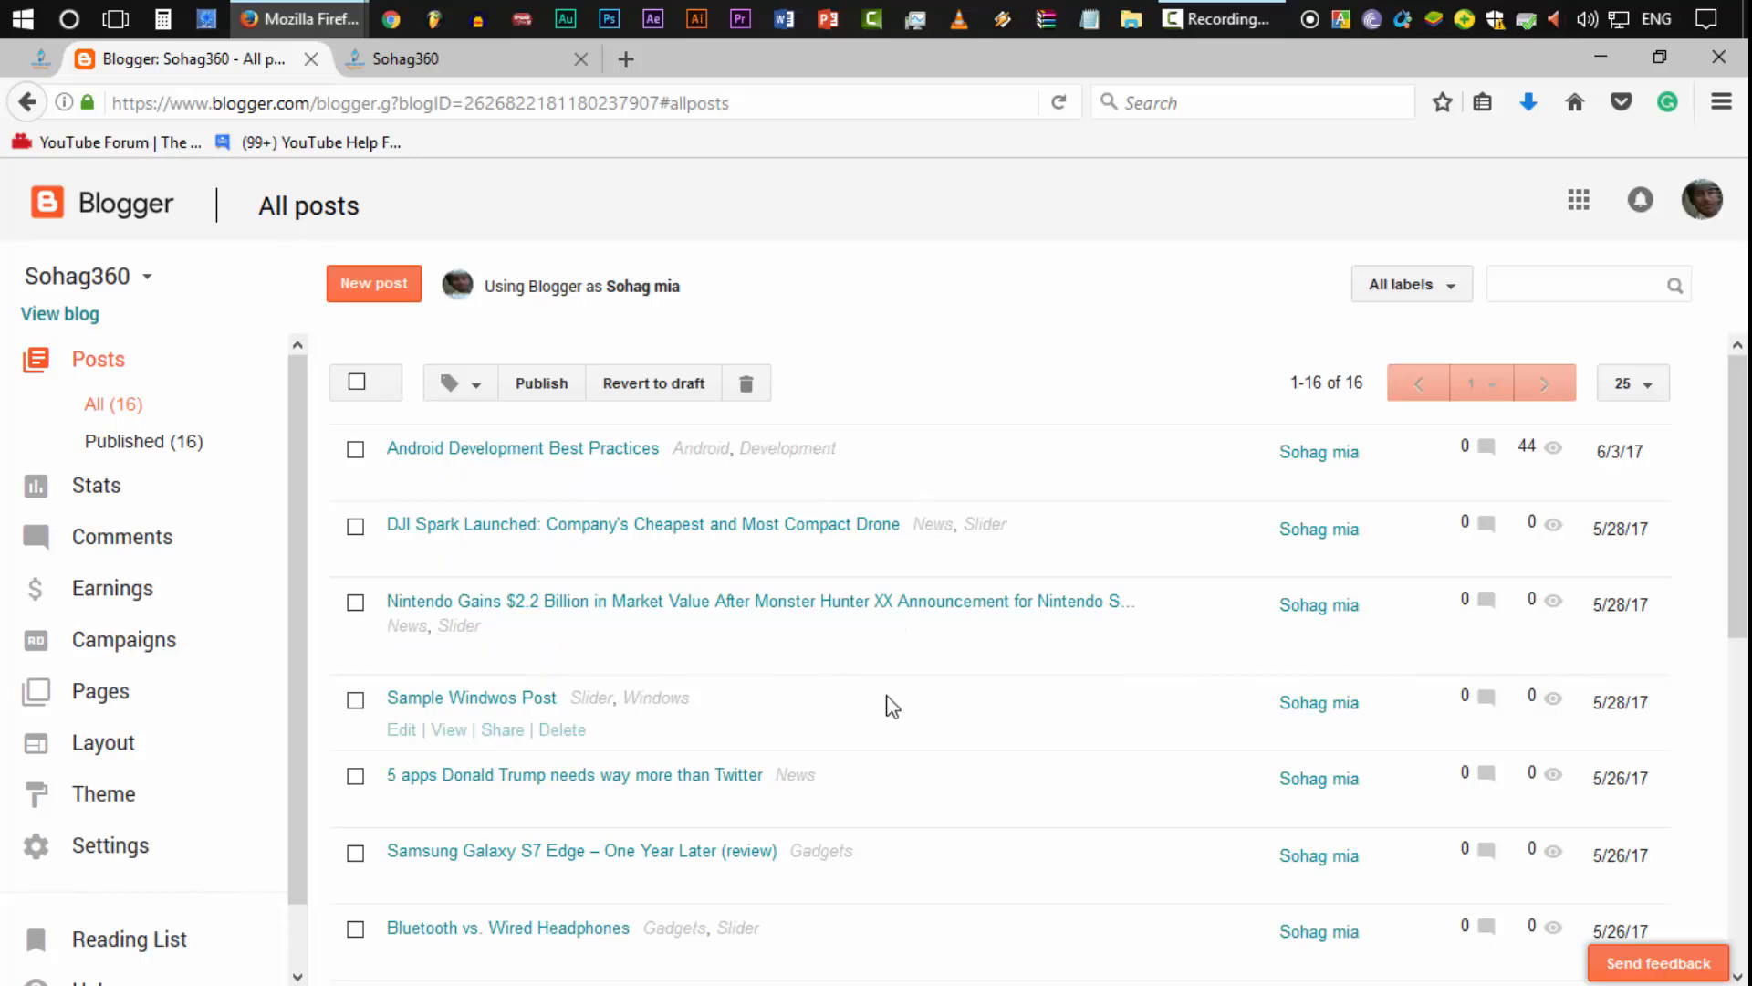
scroll(892, 704, "down", 7)
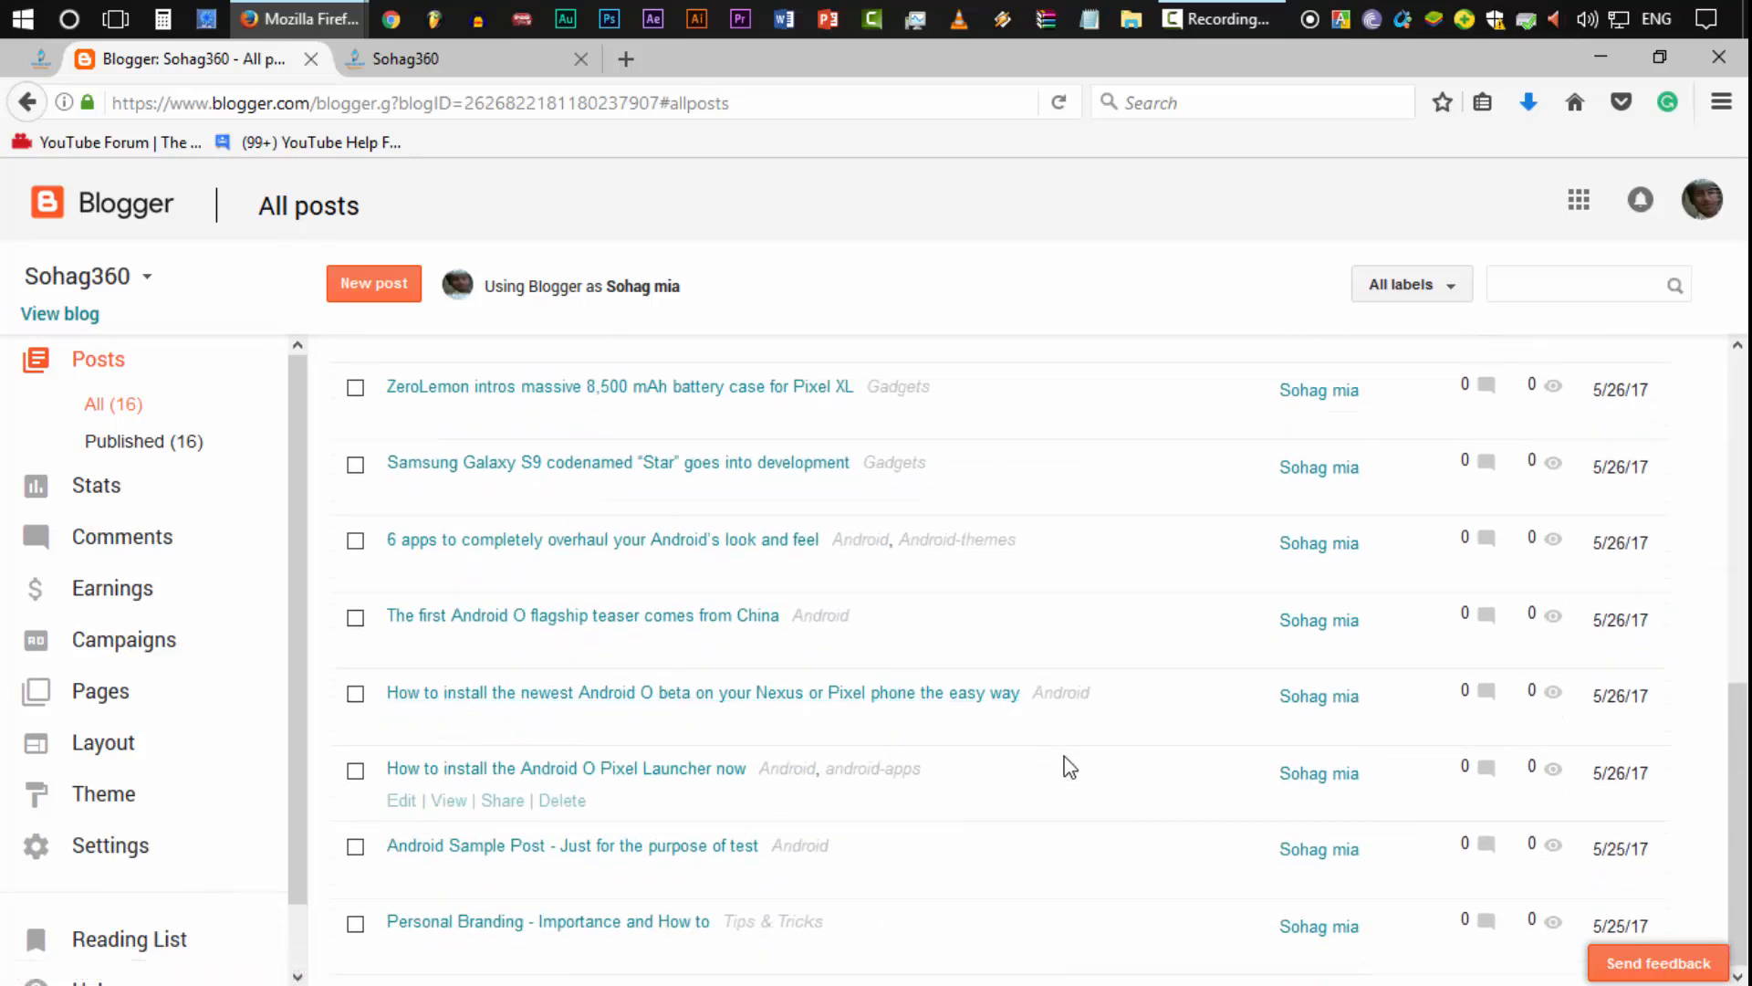
scroll(1064, 762, "up", 7)
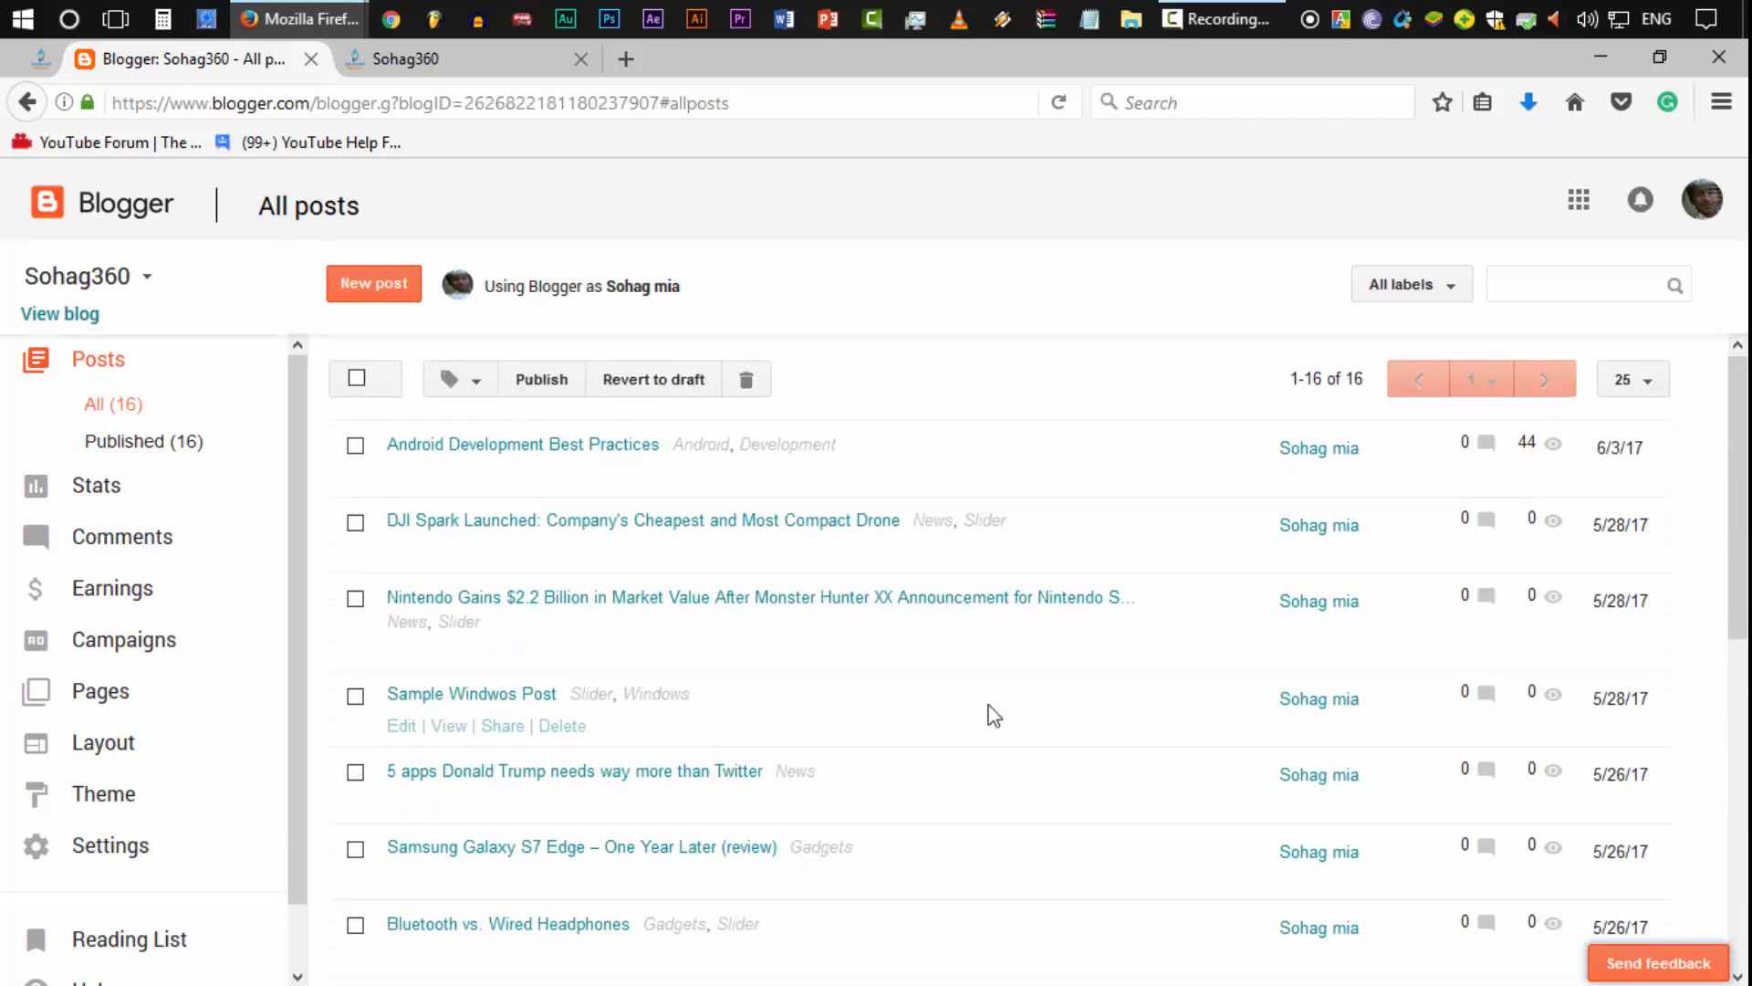
scroll(991, 714, "down", 6)
scroll(994, 715, "down", 2)
scroll(994, 714, "up", 8)
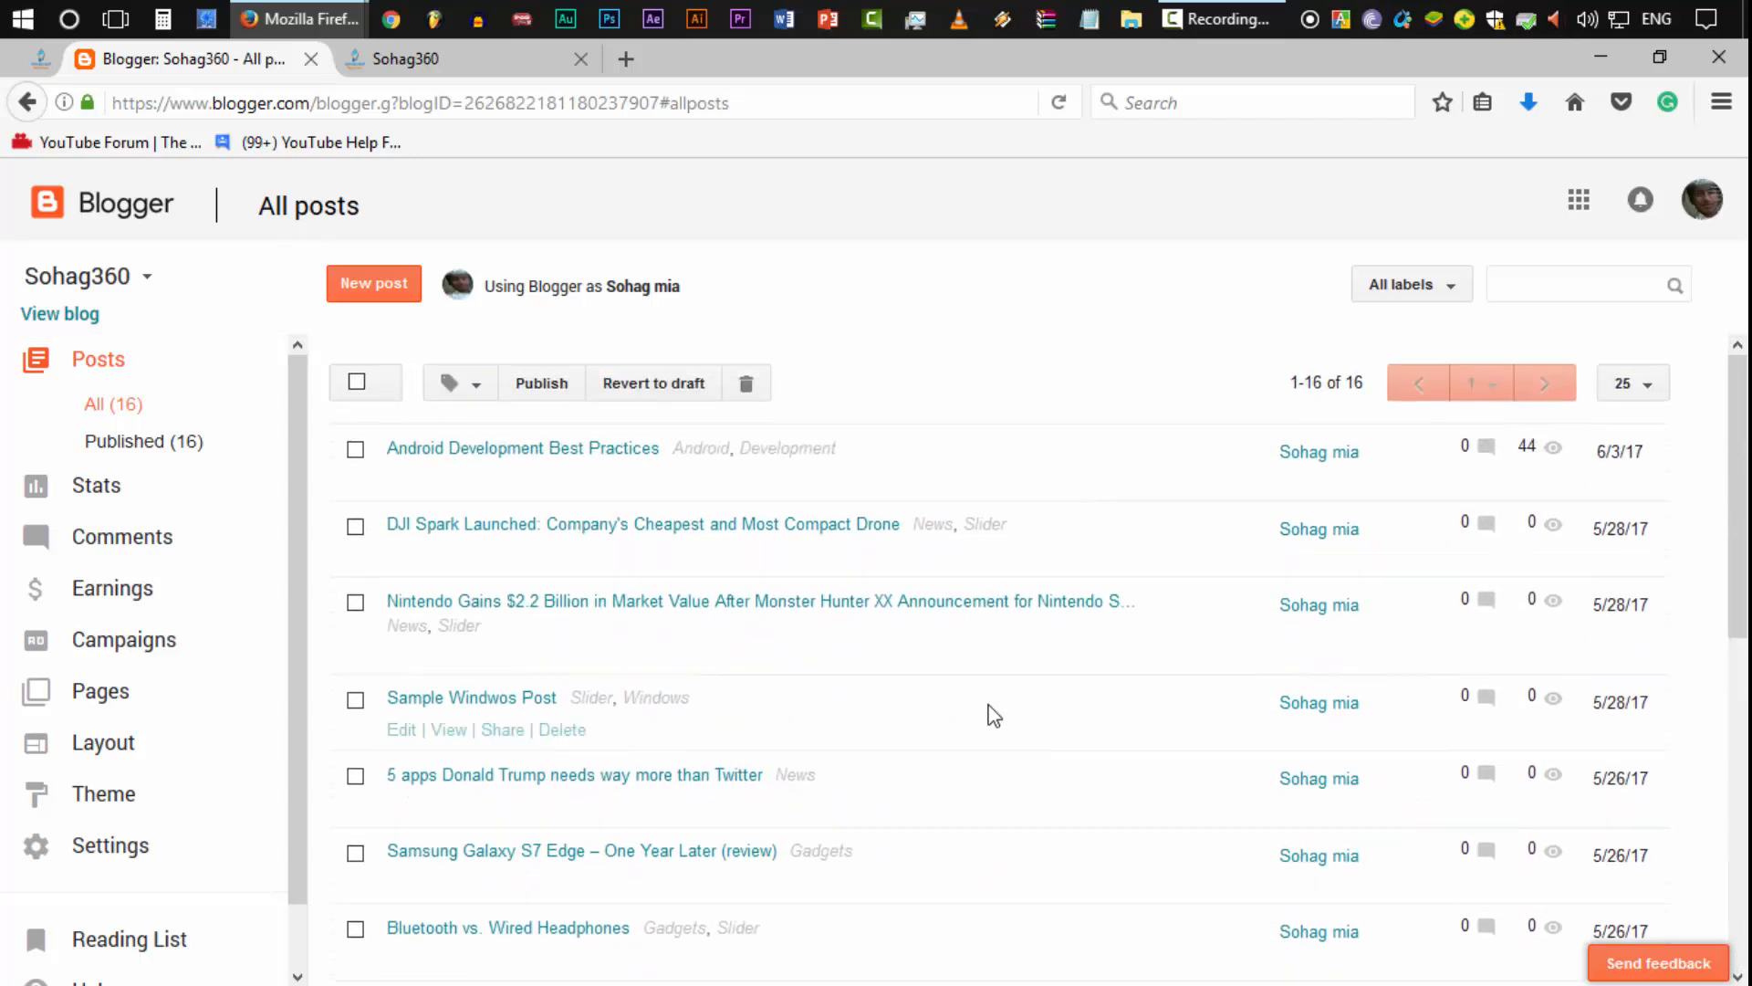
scroll(770, 852, "down", 6)
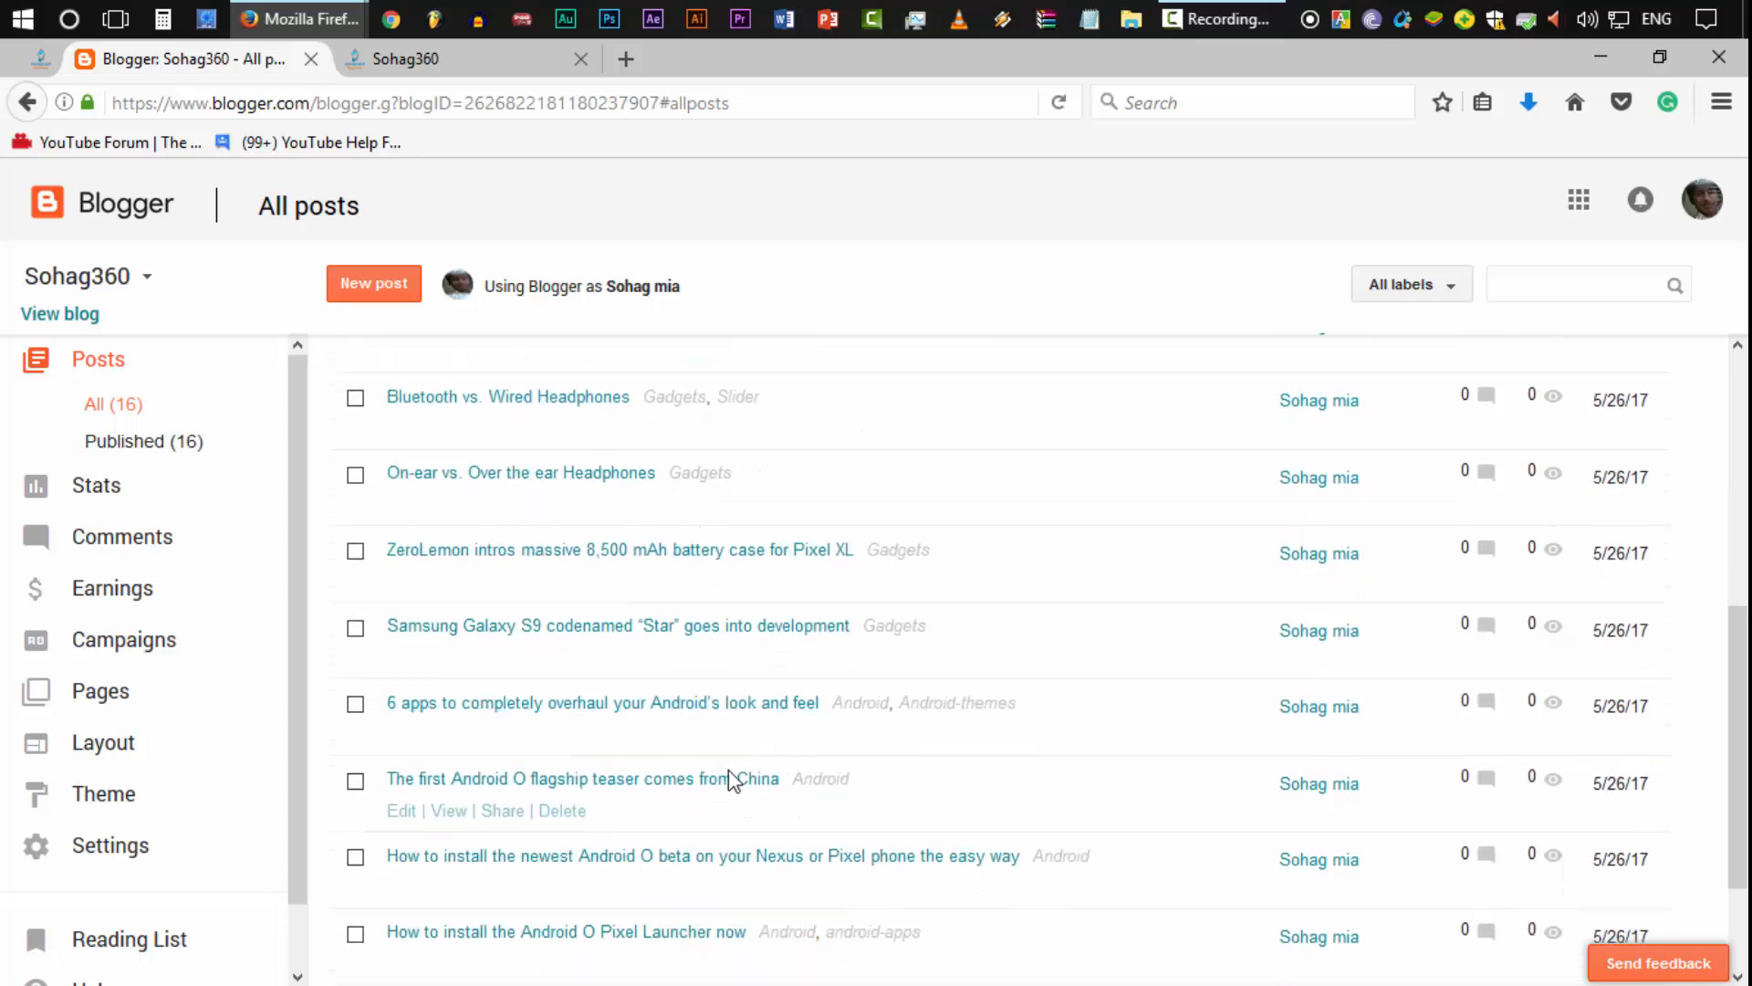
scroll(730, 778, "up", 6)
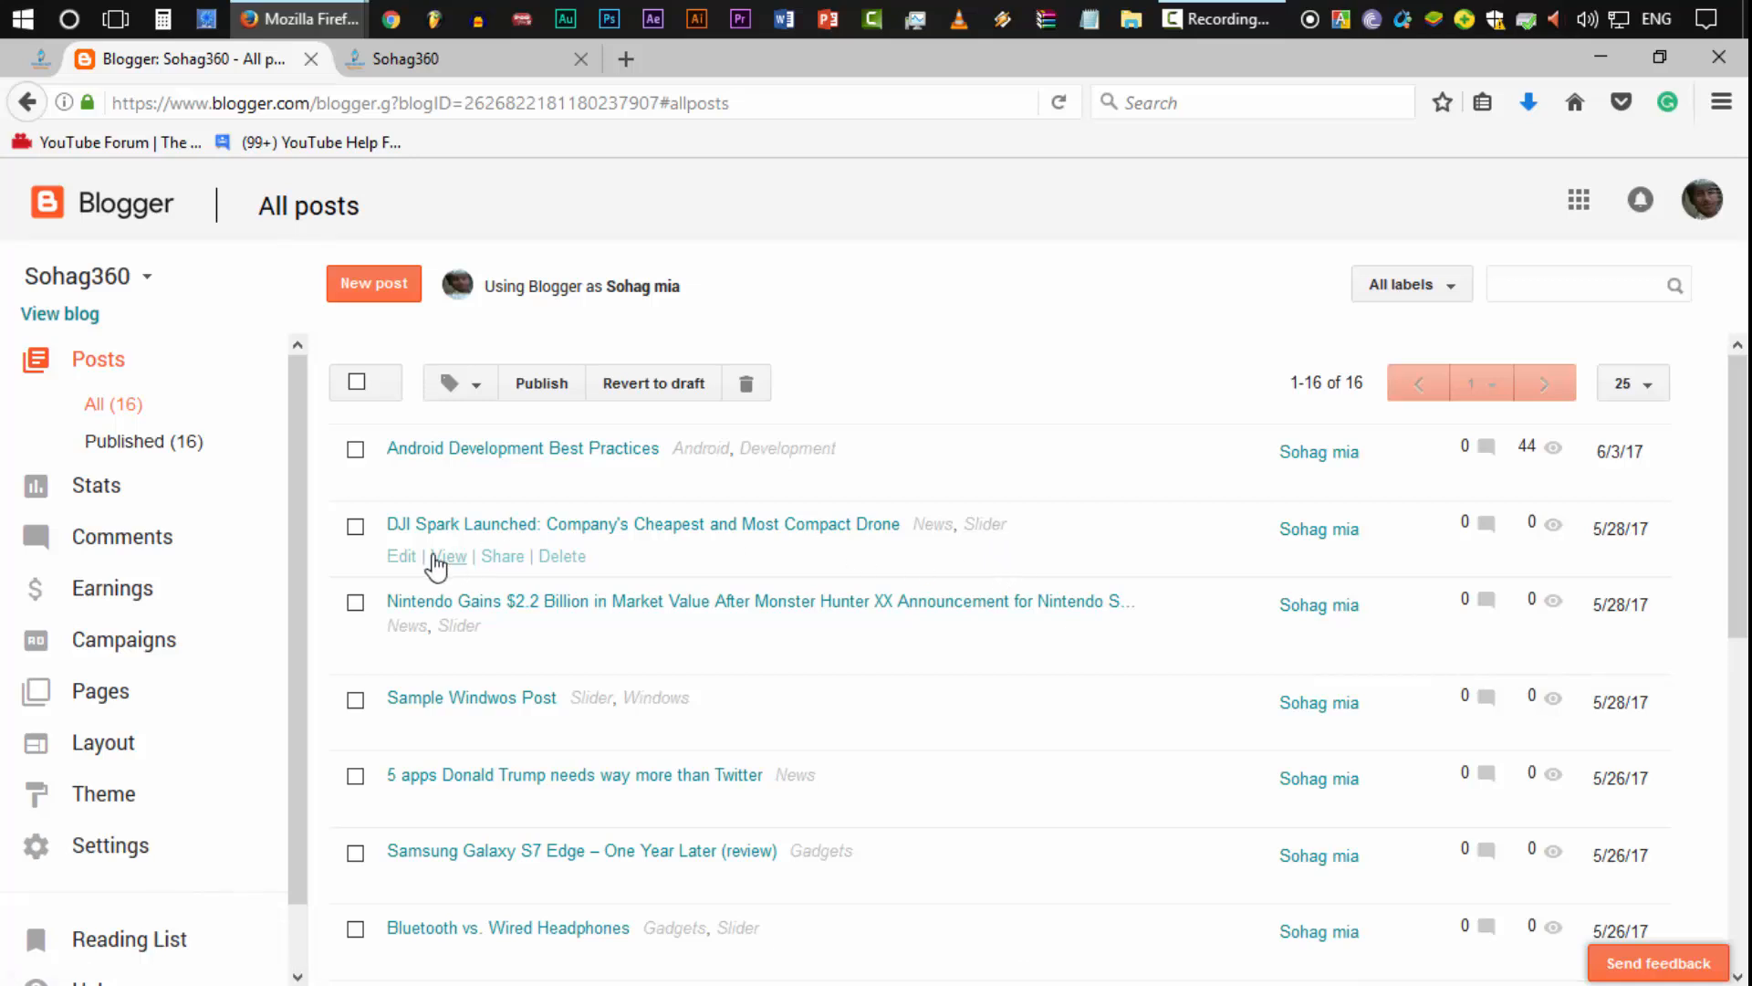
Step: Add the label Featured to the DJI Spark Launched post and update the post
left_click(401, 556)
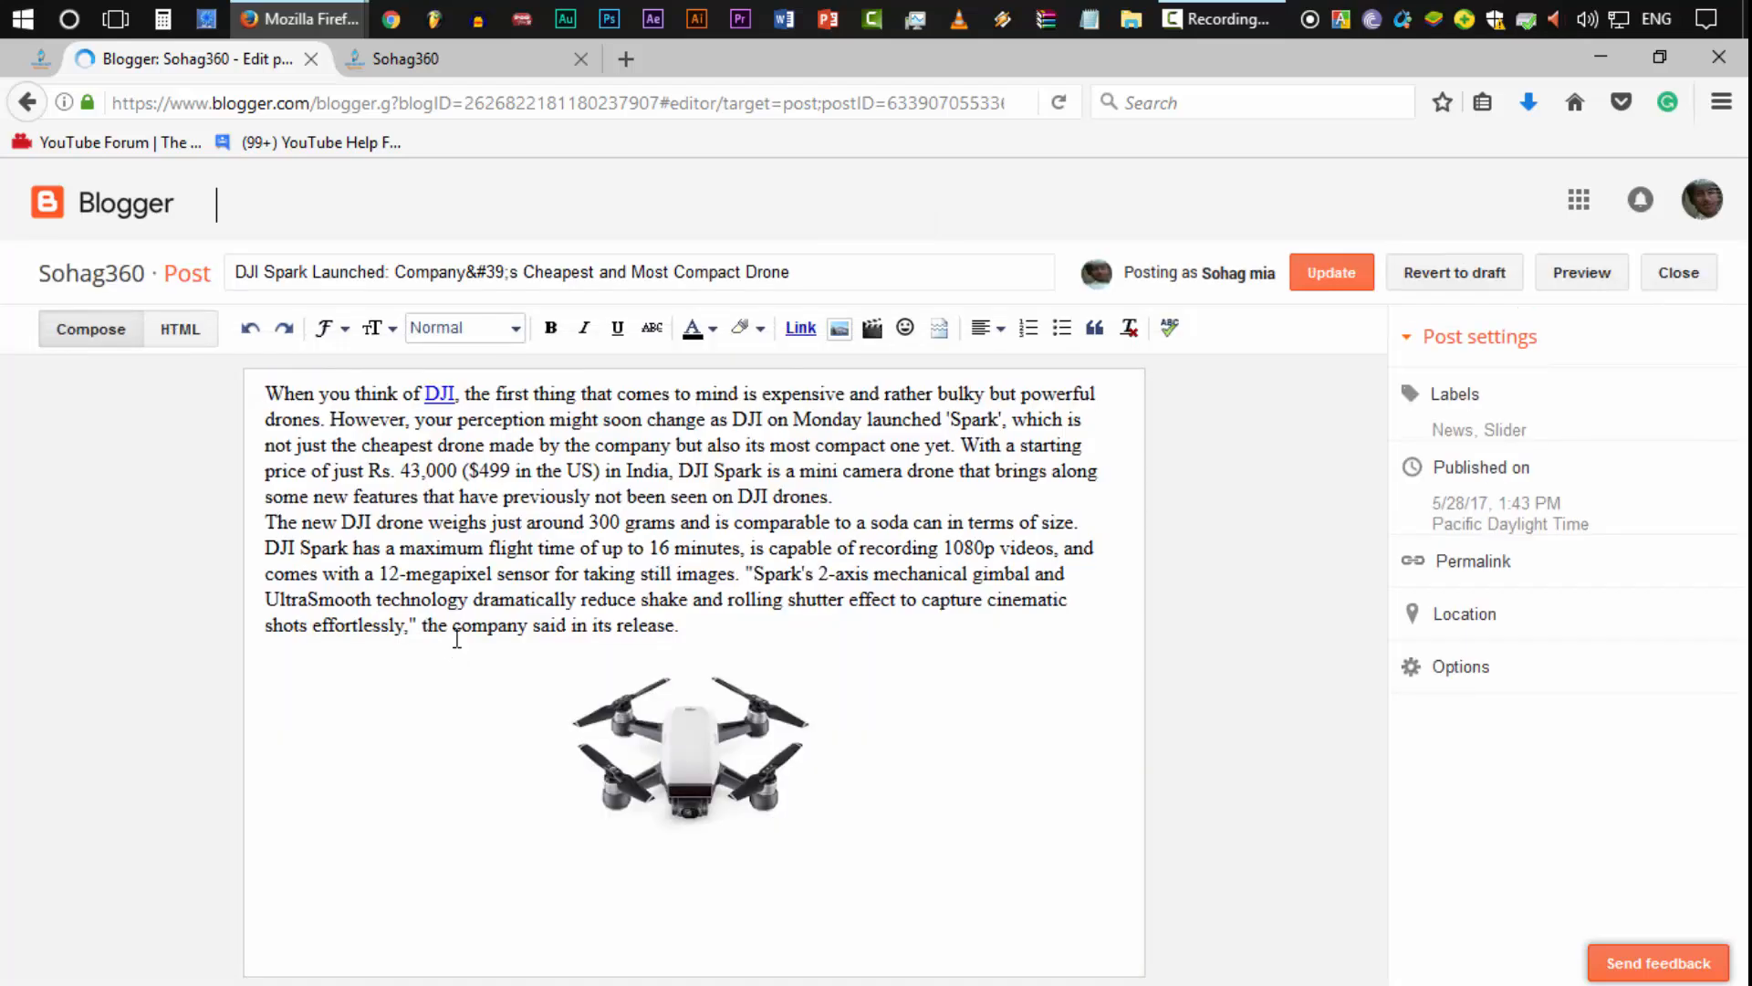
left_click(1583, 425)
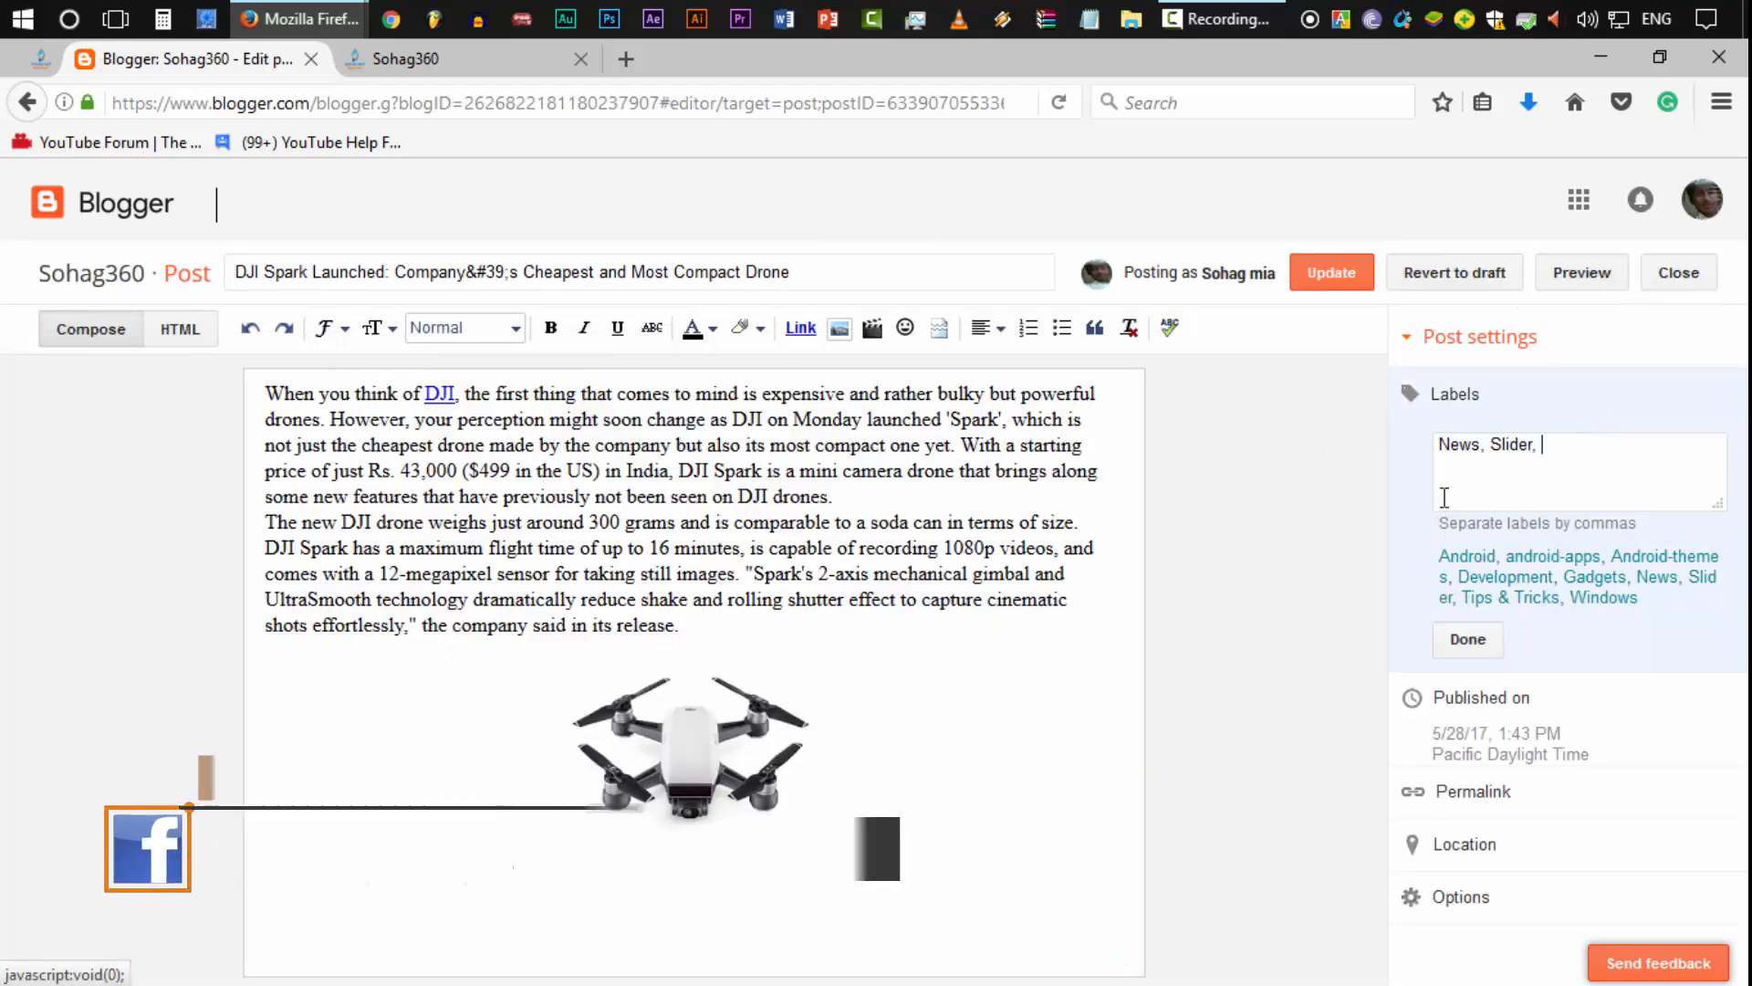
double_click(1552, 461)
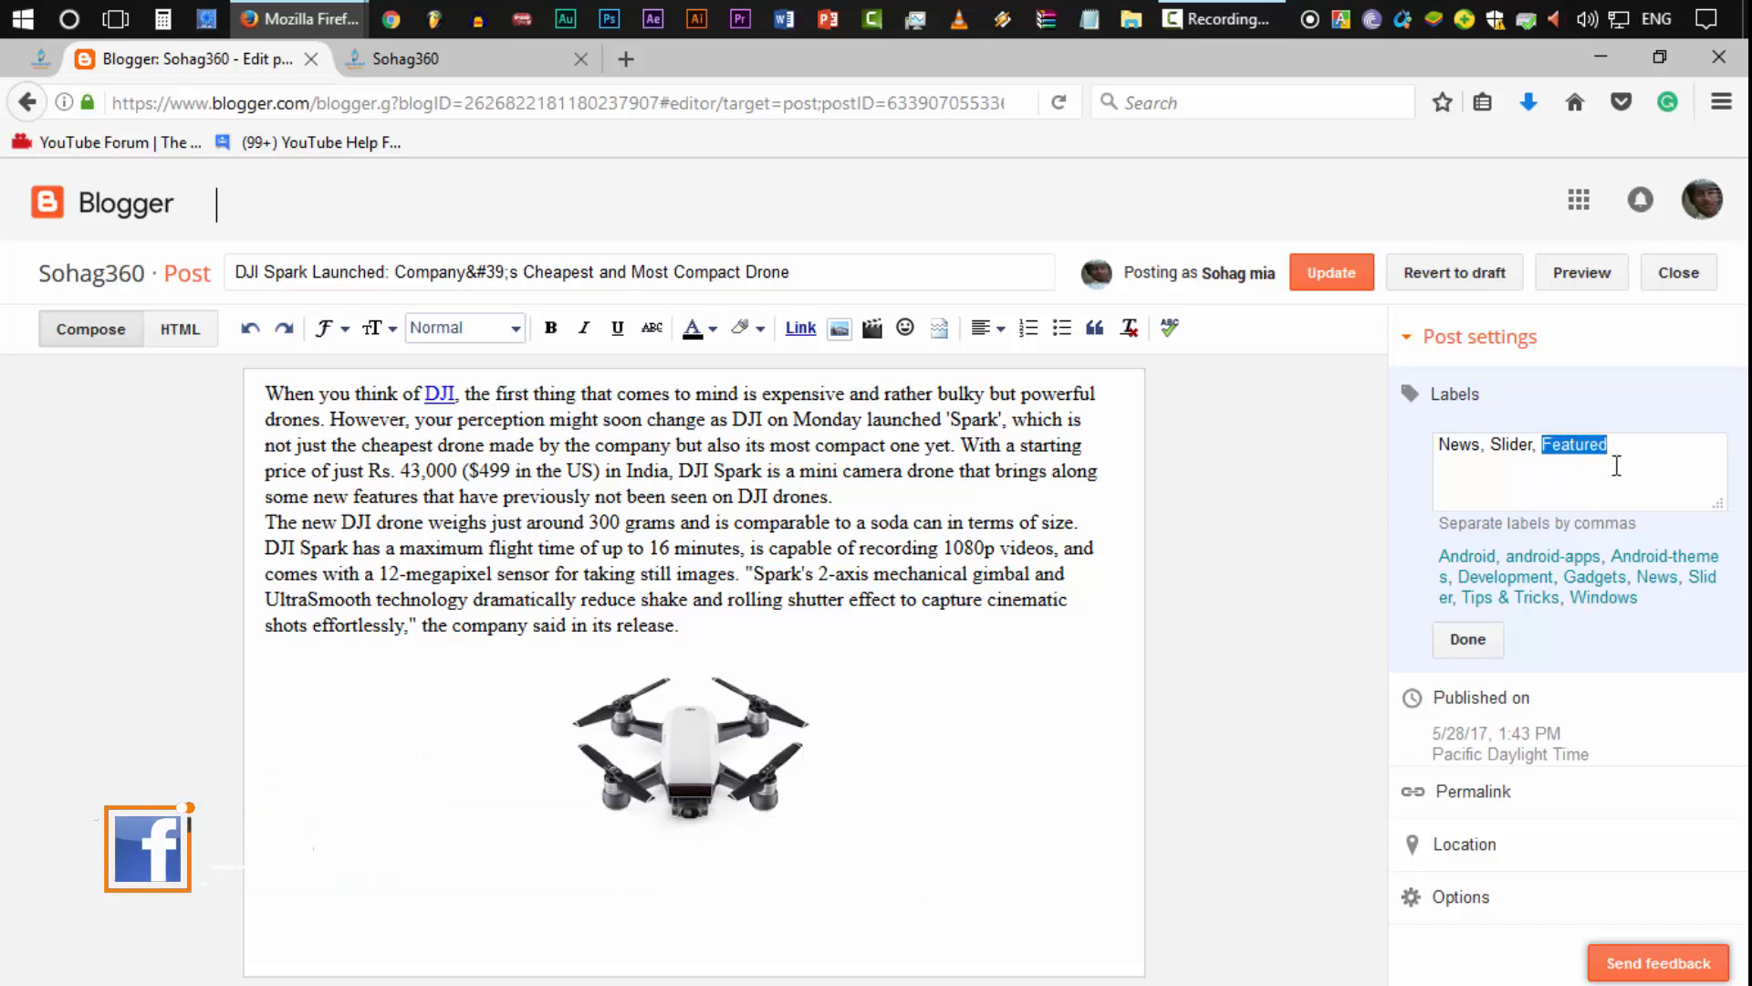
left_click(1468, 639)
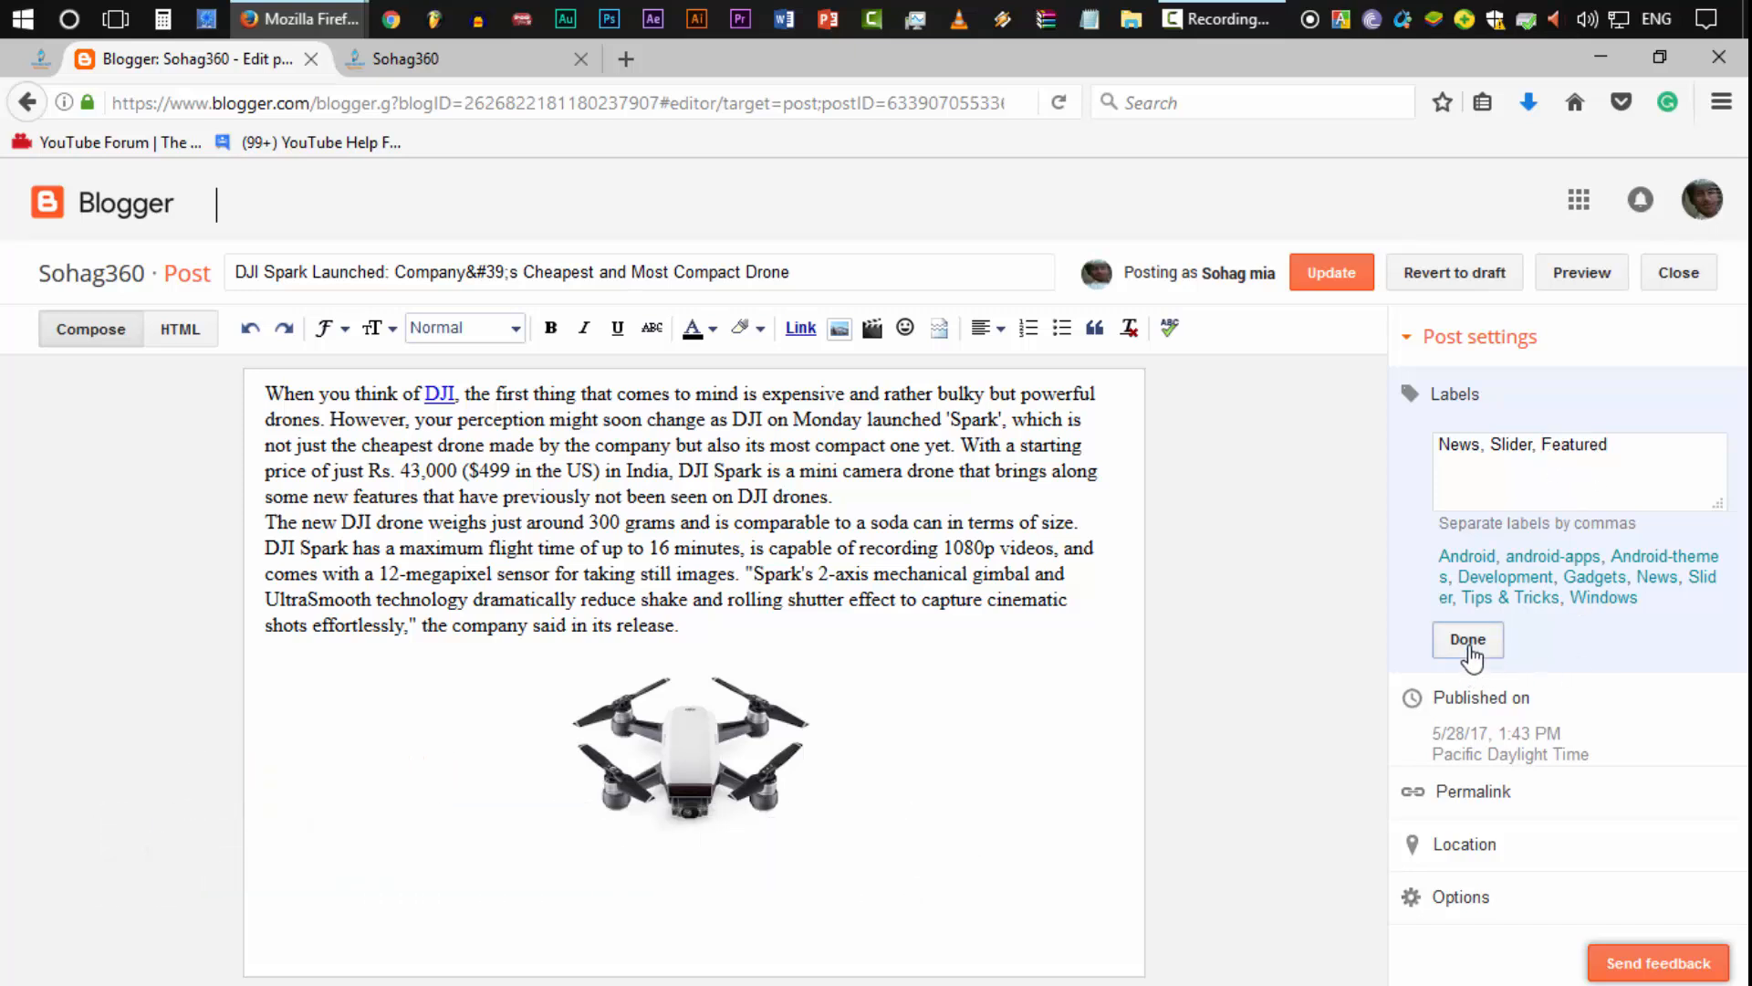
left_click(1328, 271)
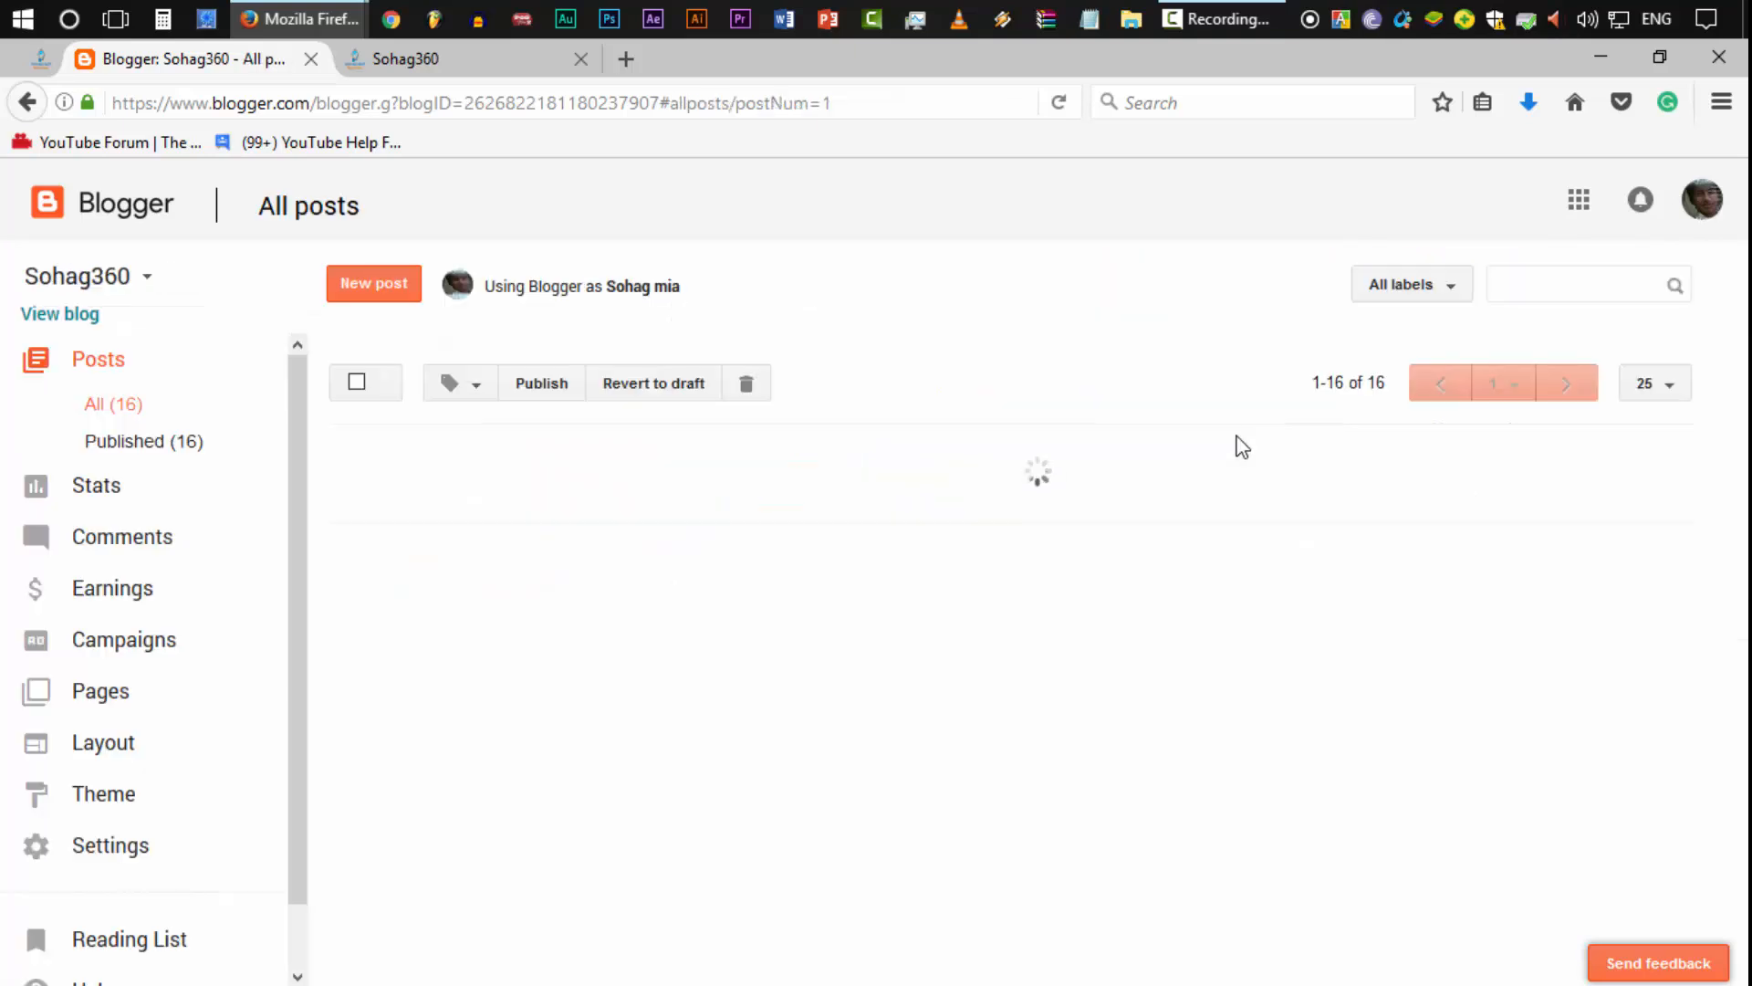
Step: Add the label Featured to the Samsung Galaxy S7 Edge review post and update the post
scroll(1187, 523, "down", 5)
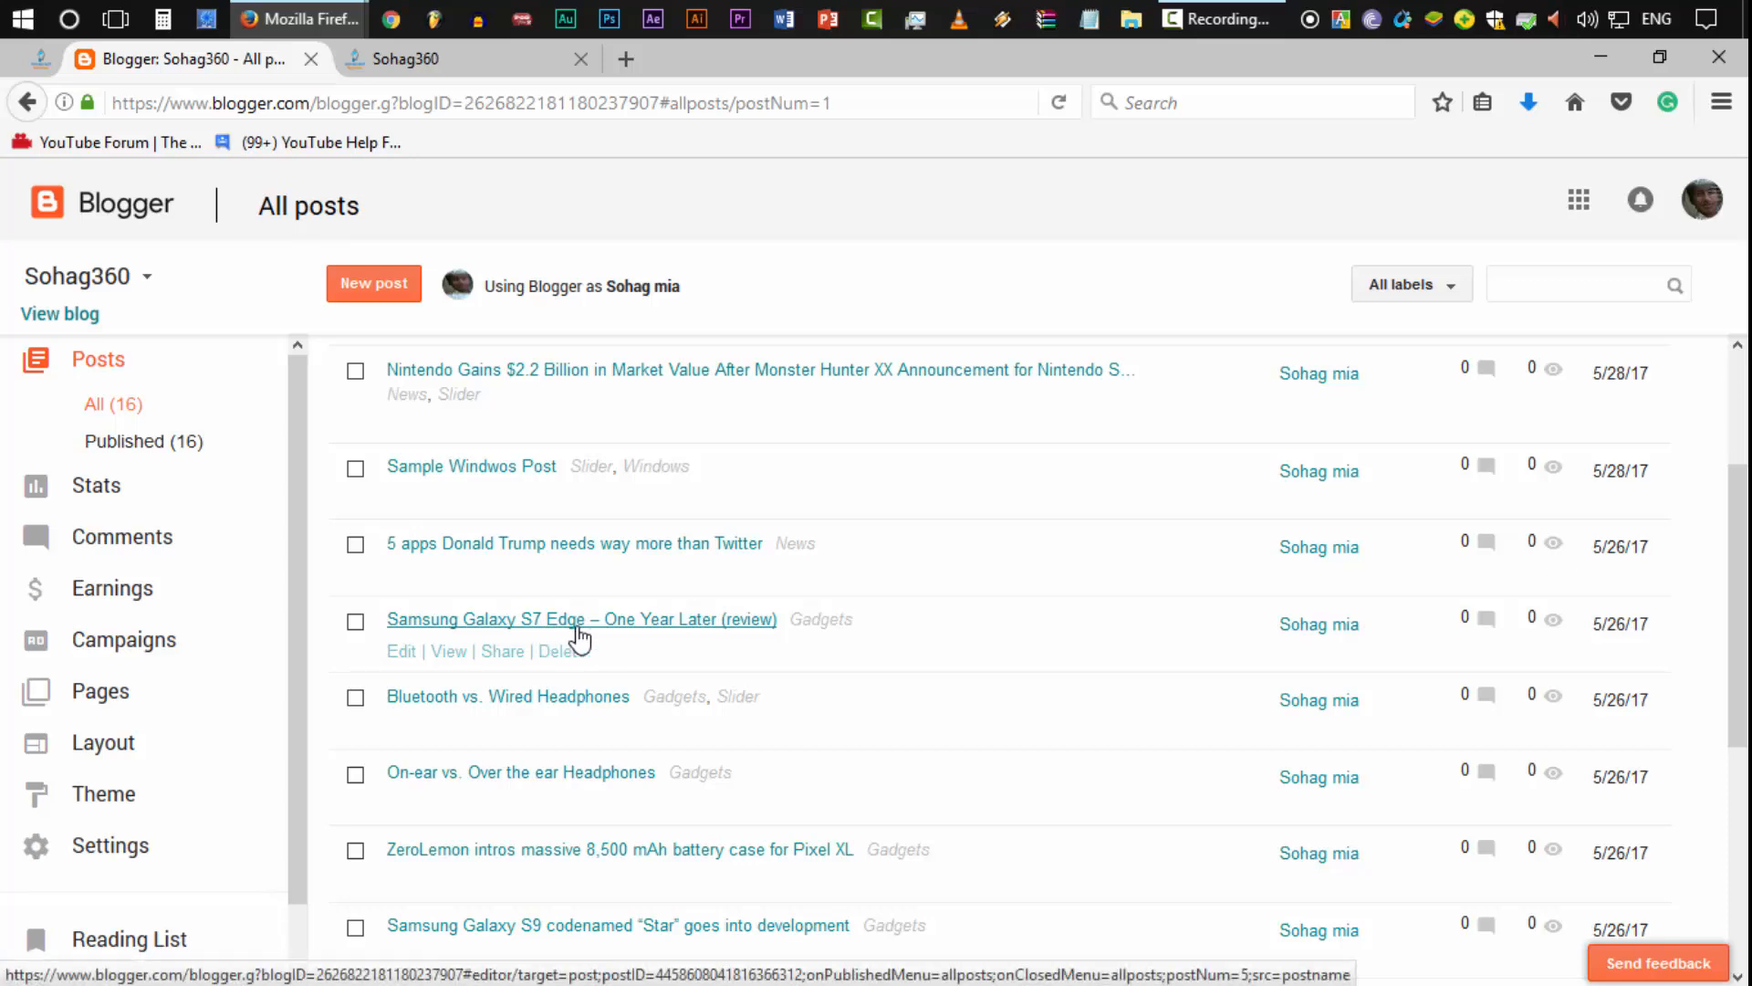
left_click(401, 652)
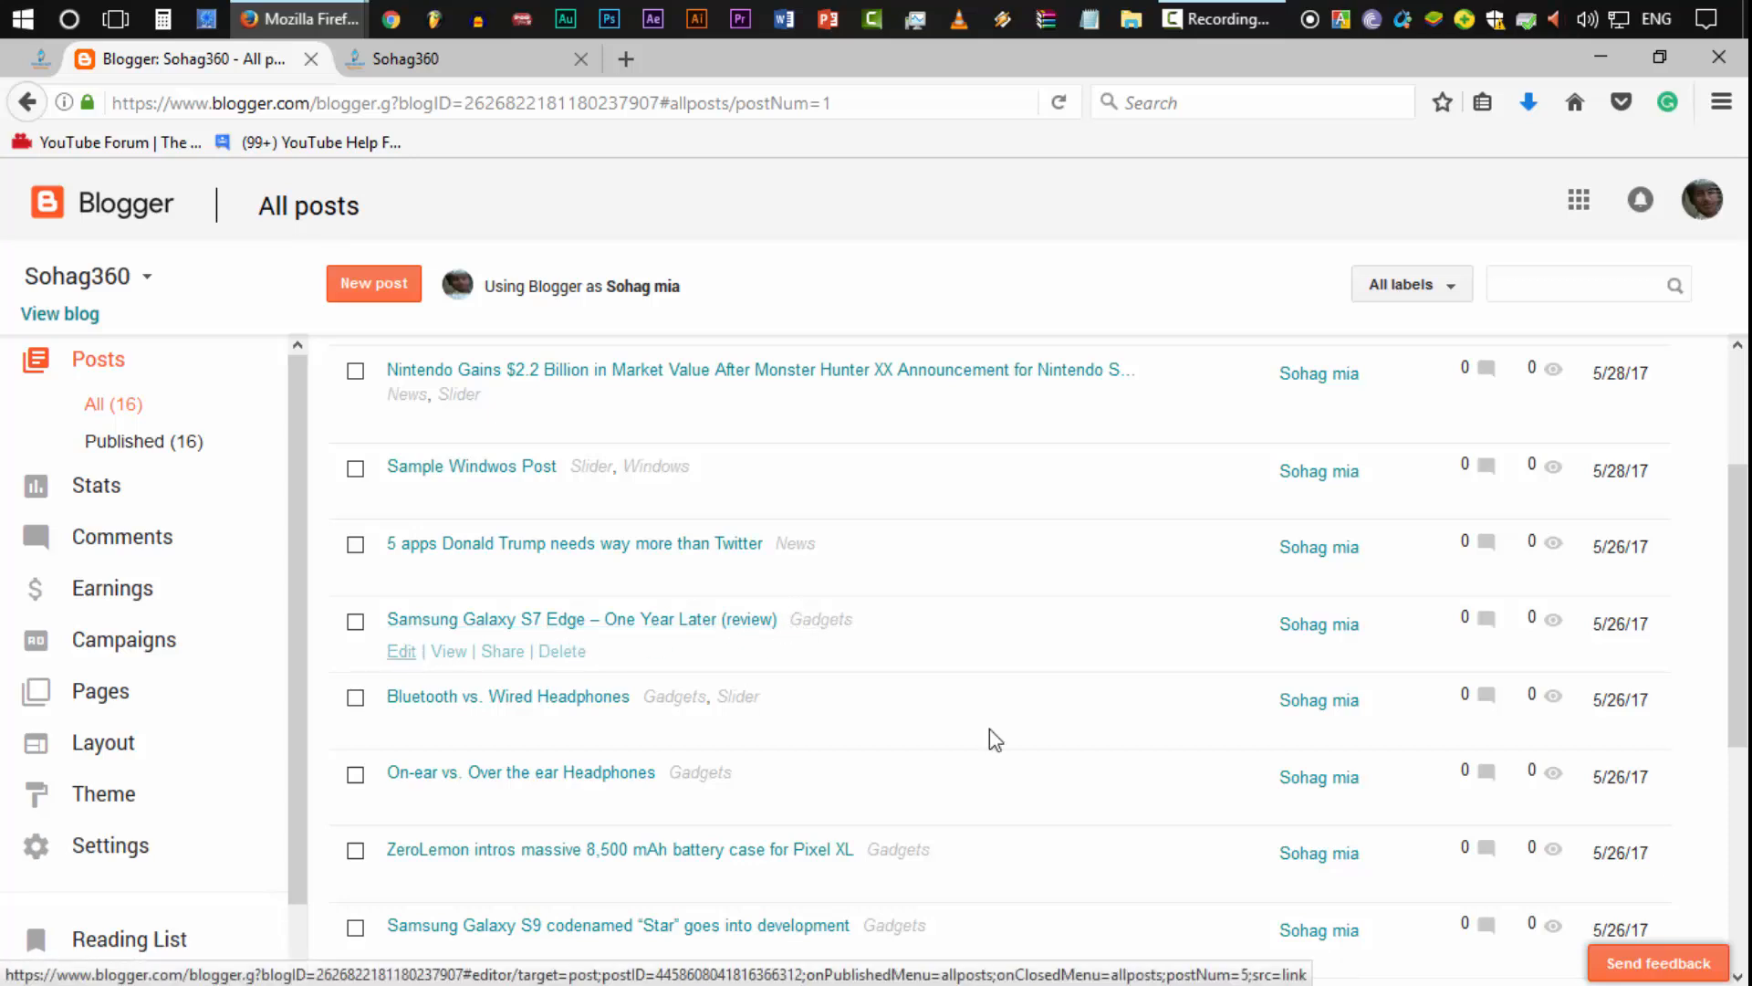
left_click(1497, 421)
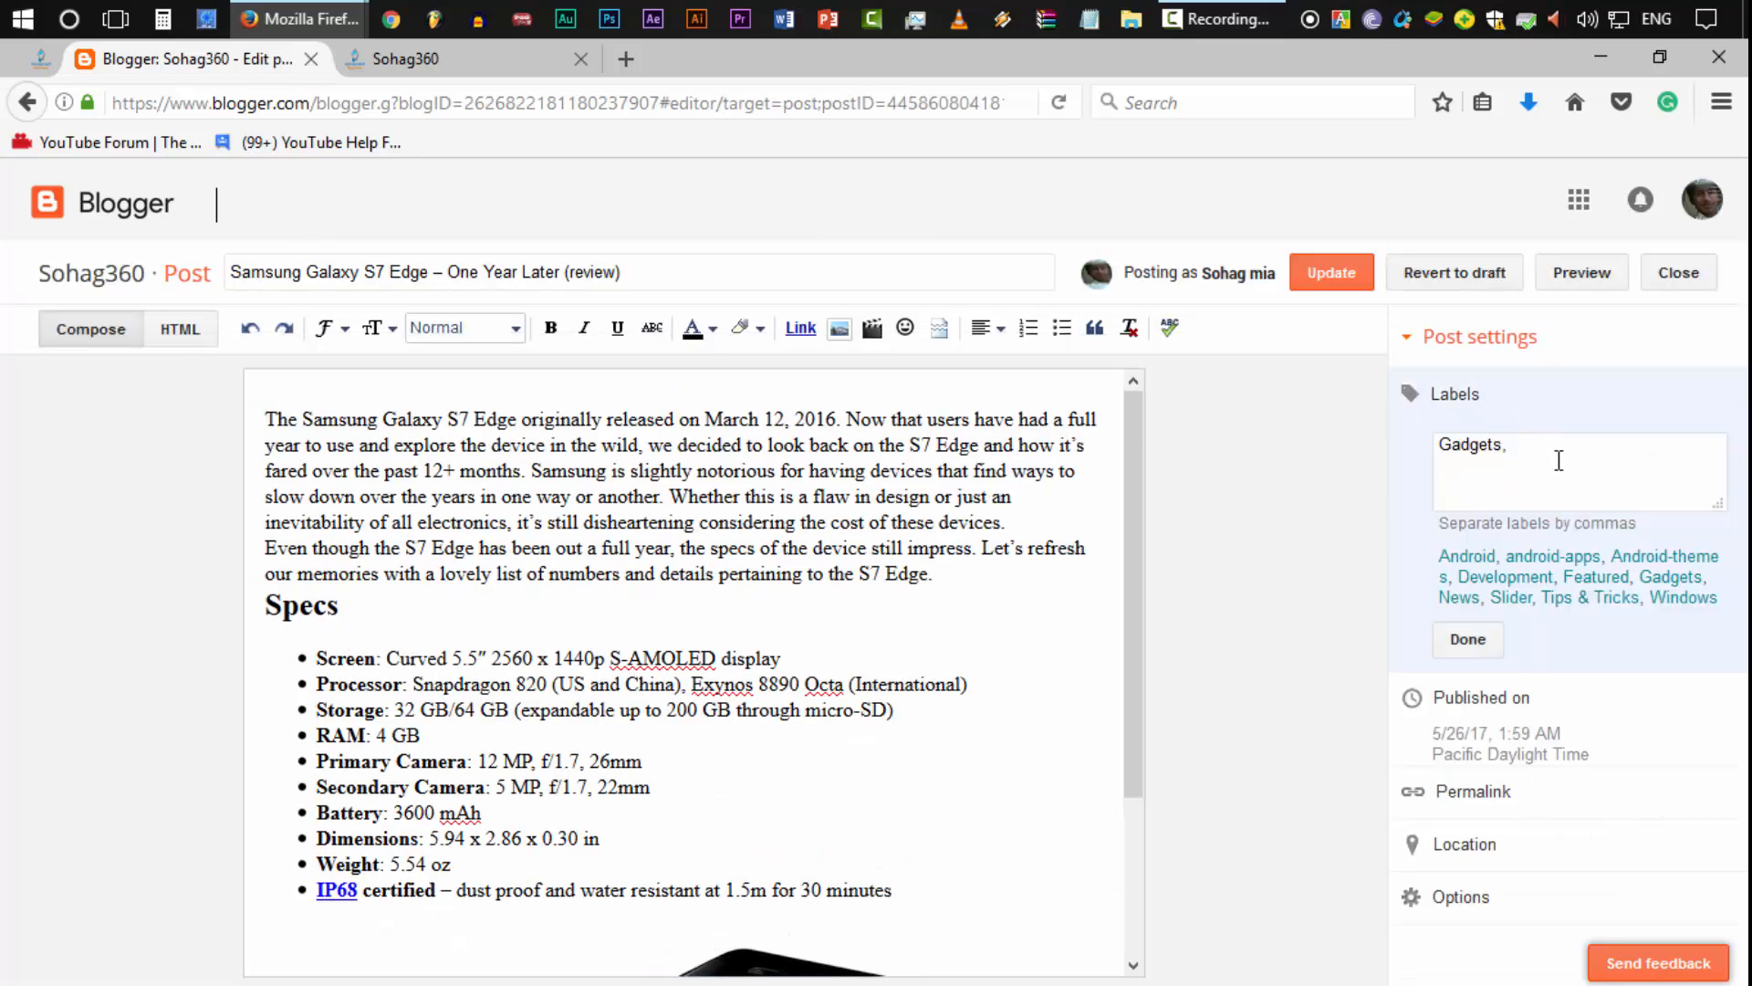
type("Featured")
left_click(1467, 639)
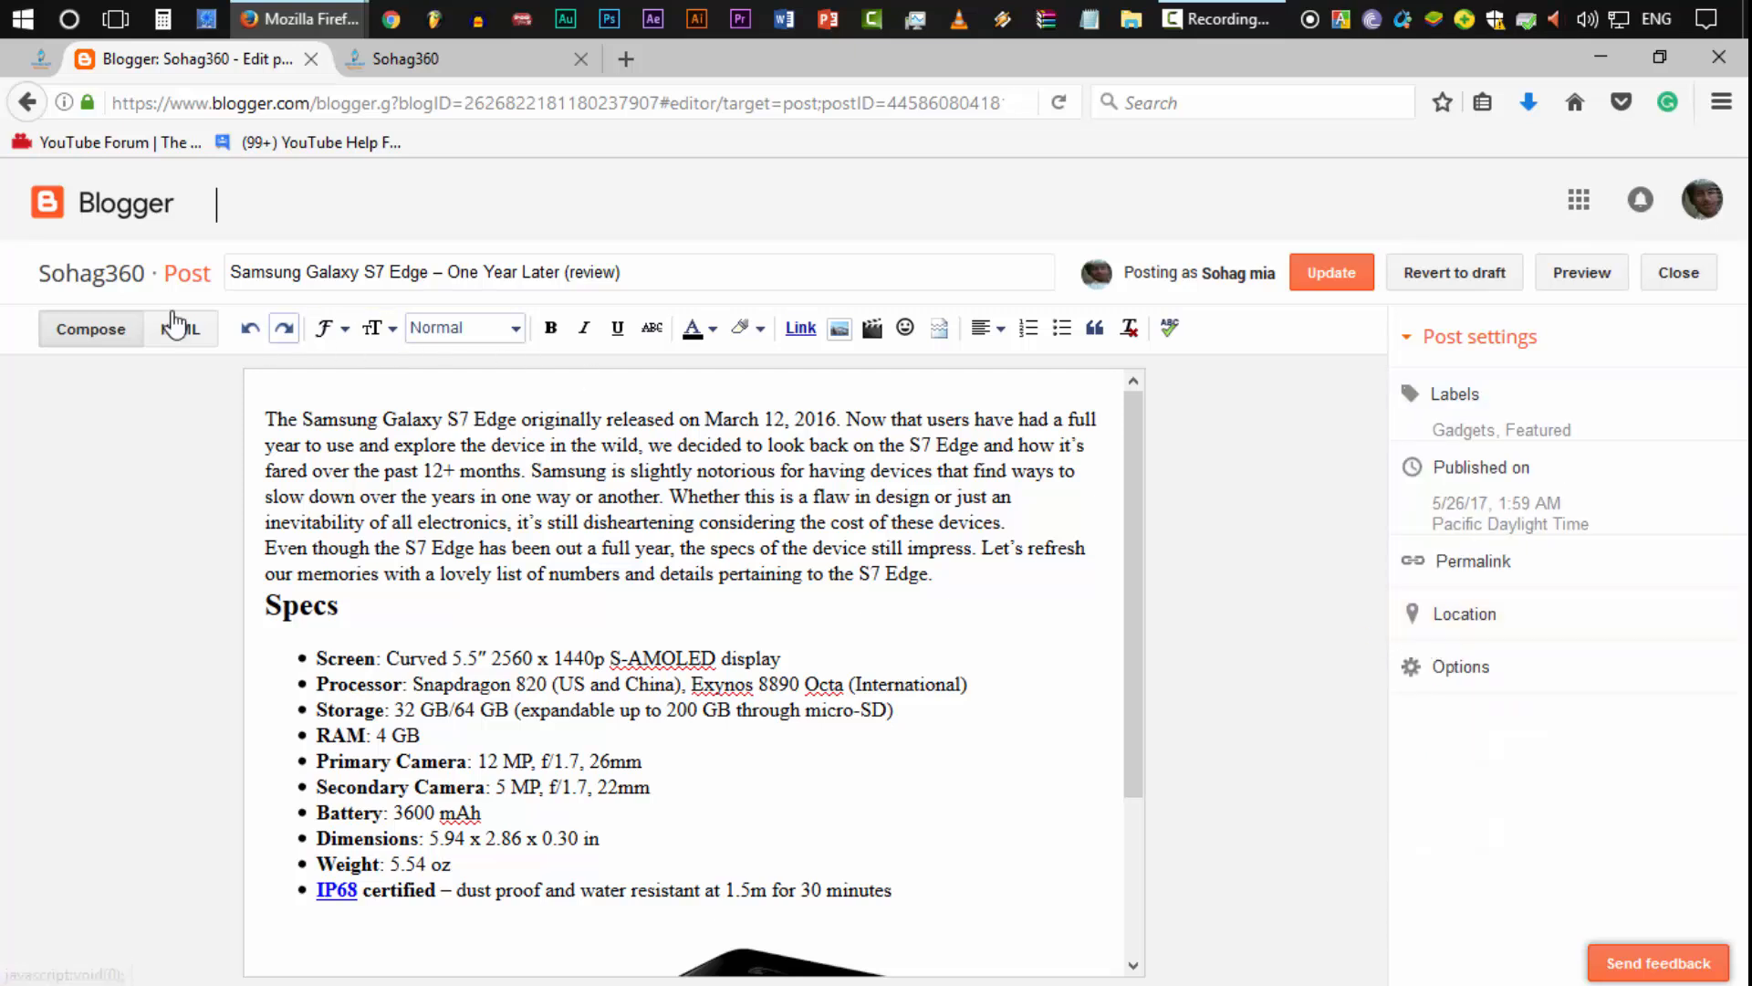
left_click(1331, 272)
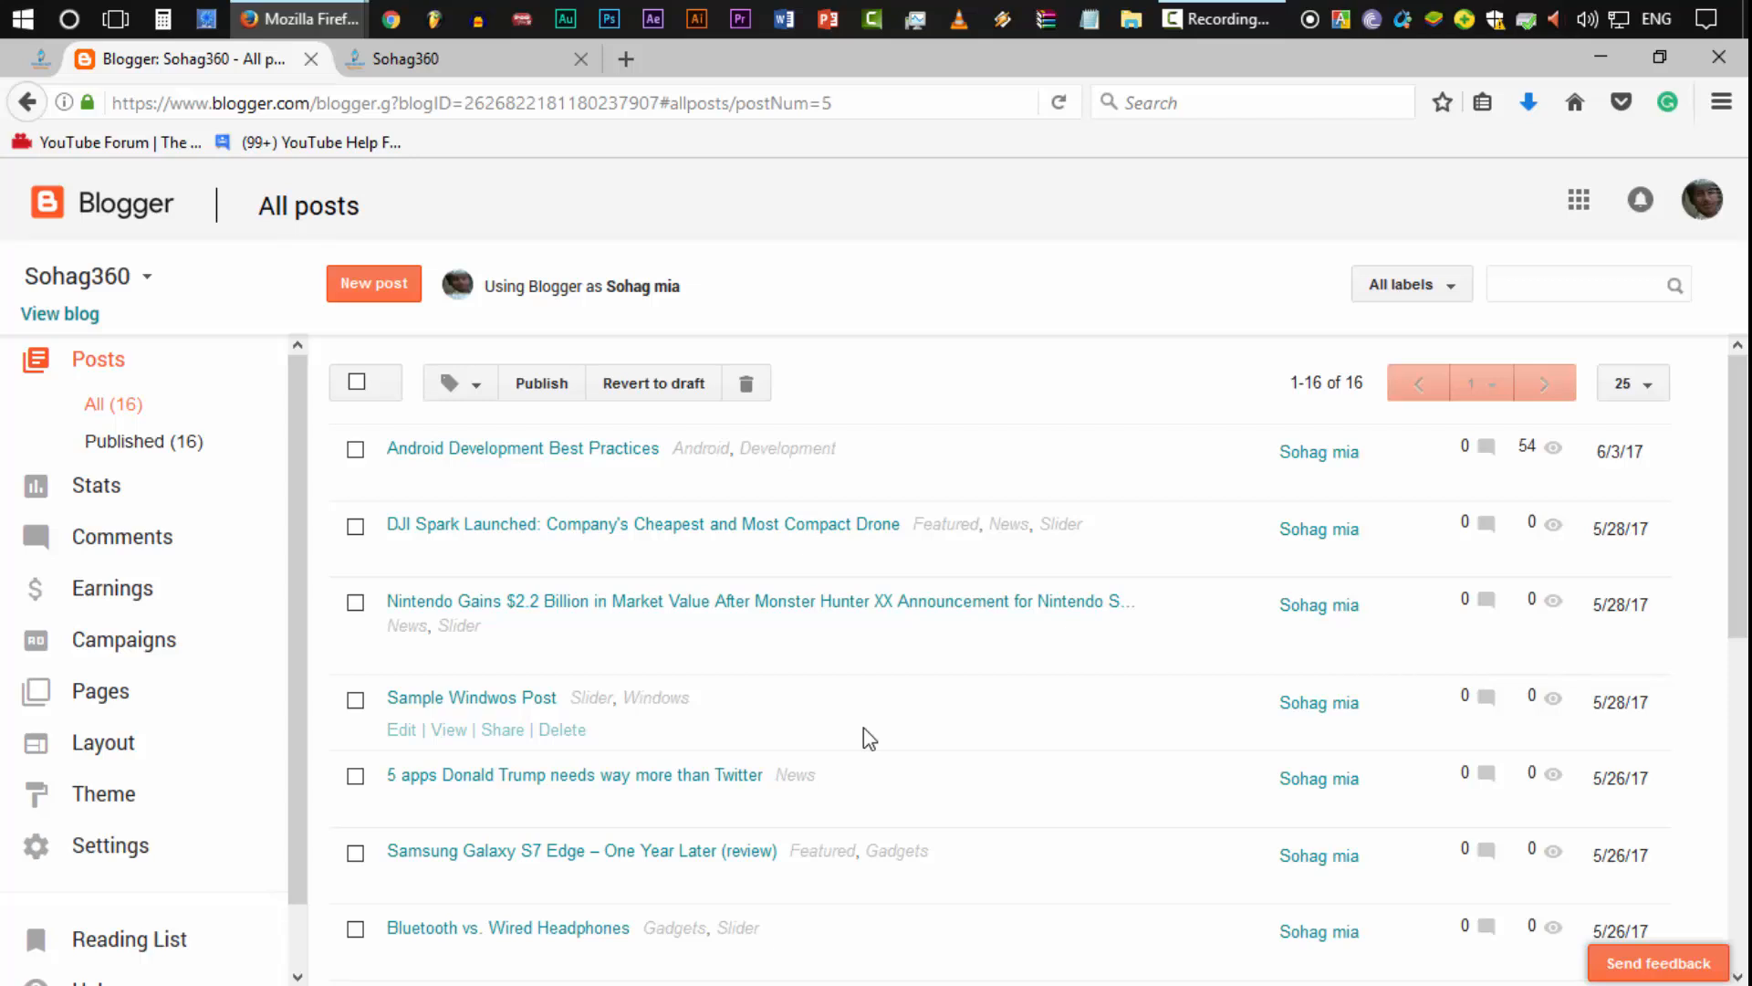
Step: View the Featured mega menu on the reference blog and return to the Blogger post list
left_click(40, 60)
mouse_move(313, 398)
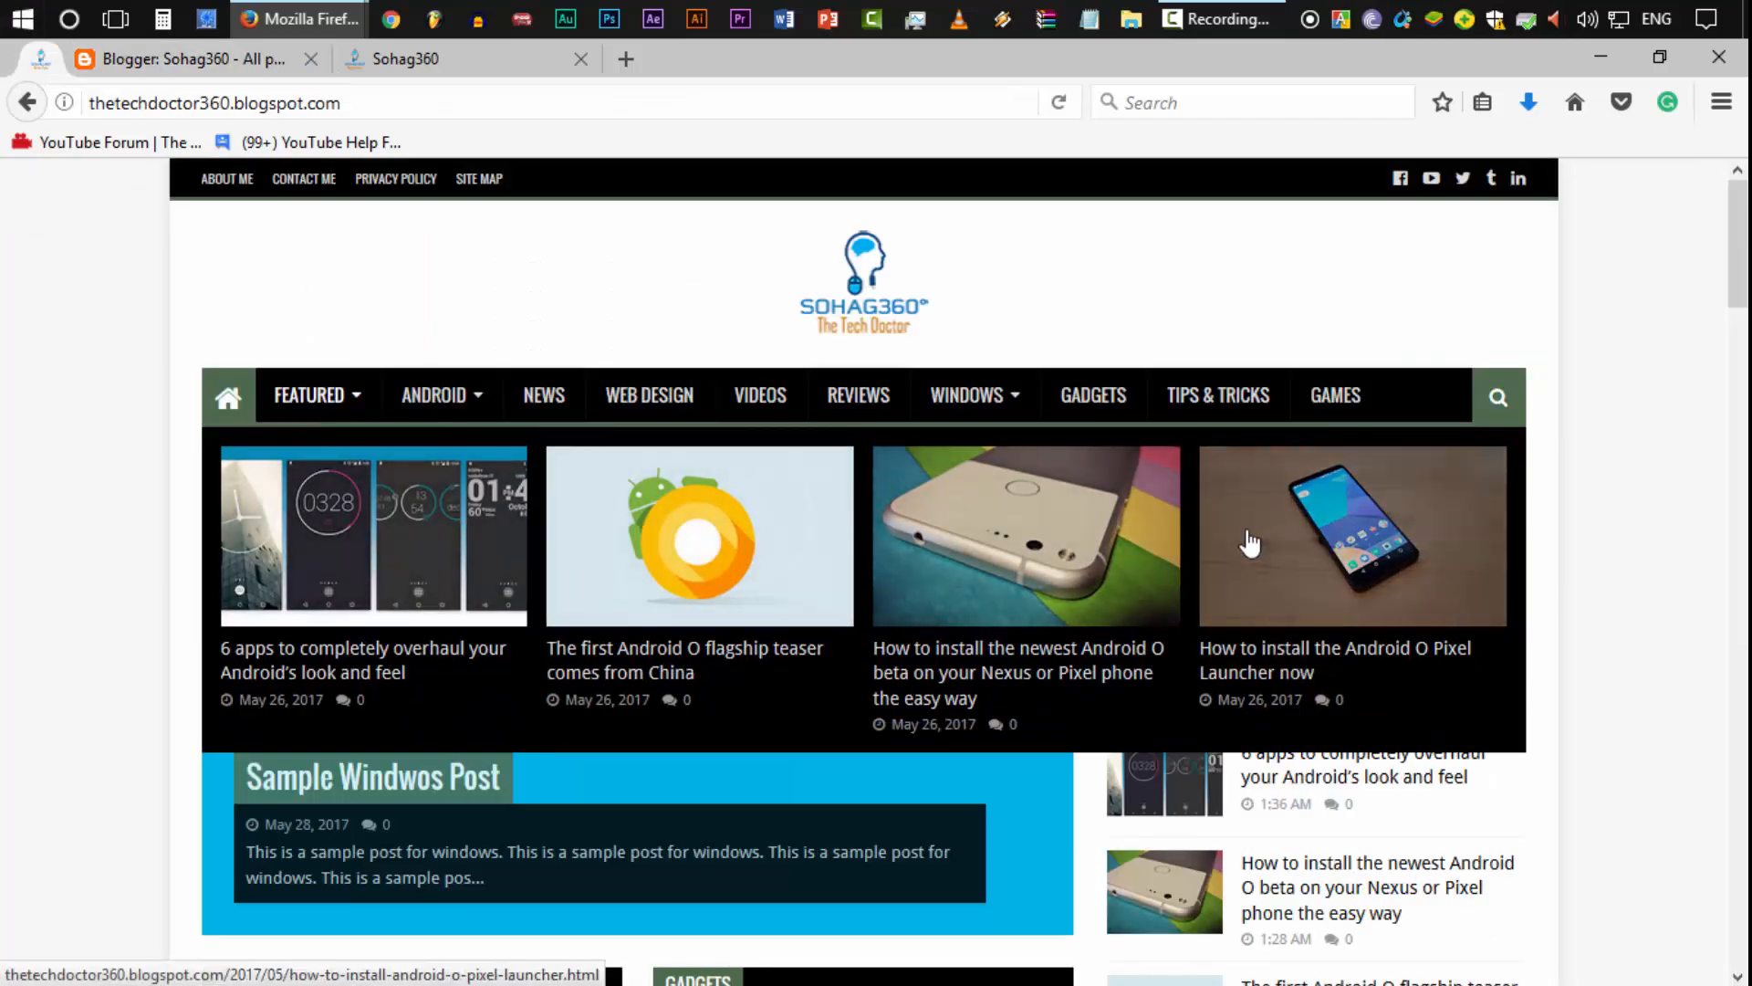
left_click(272, 62)
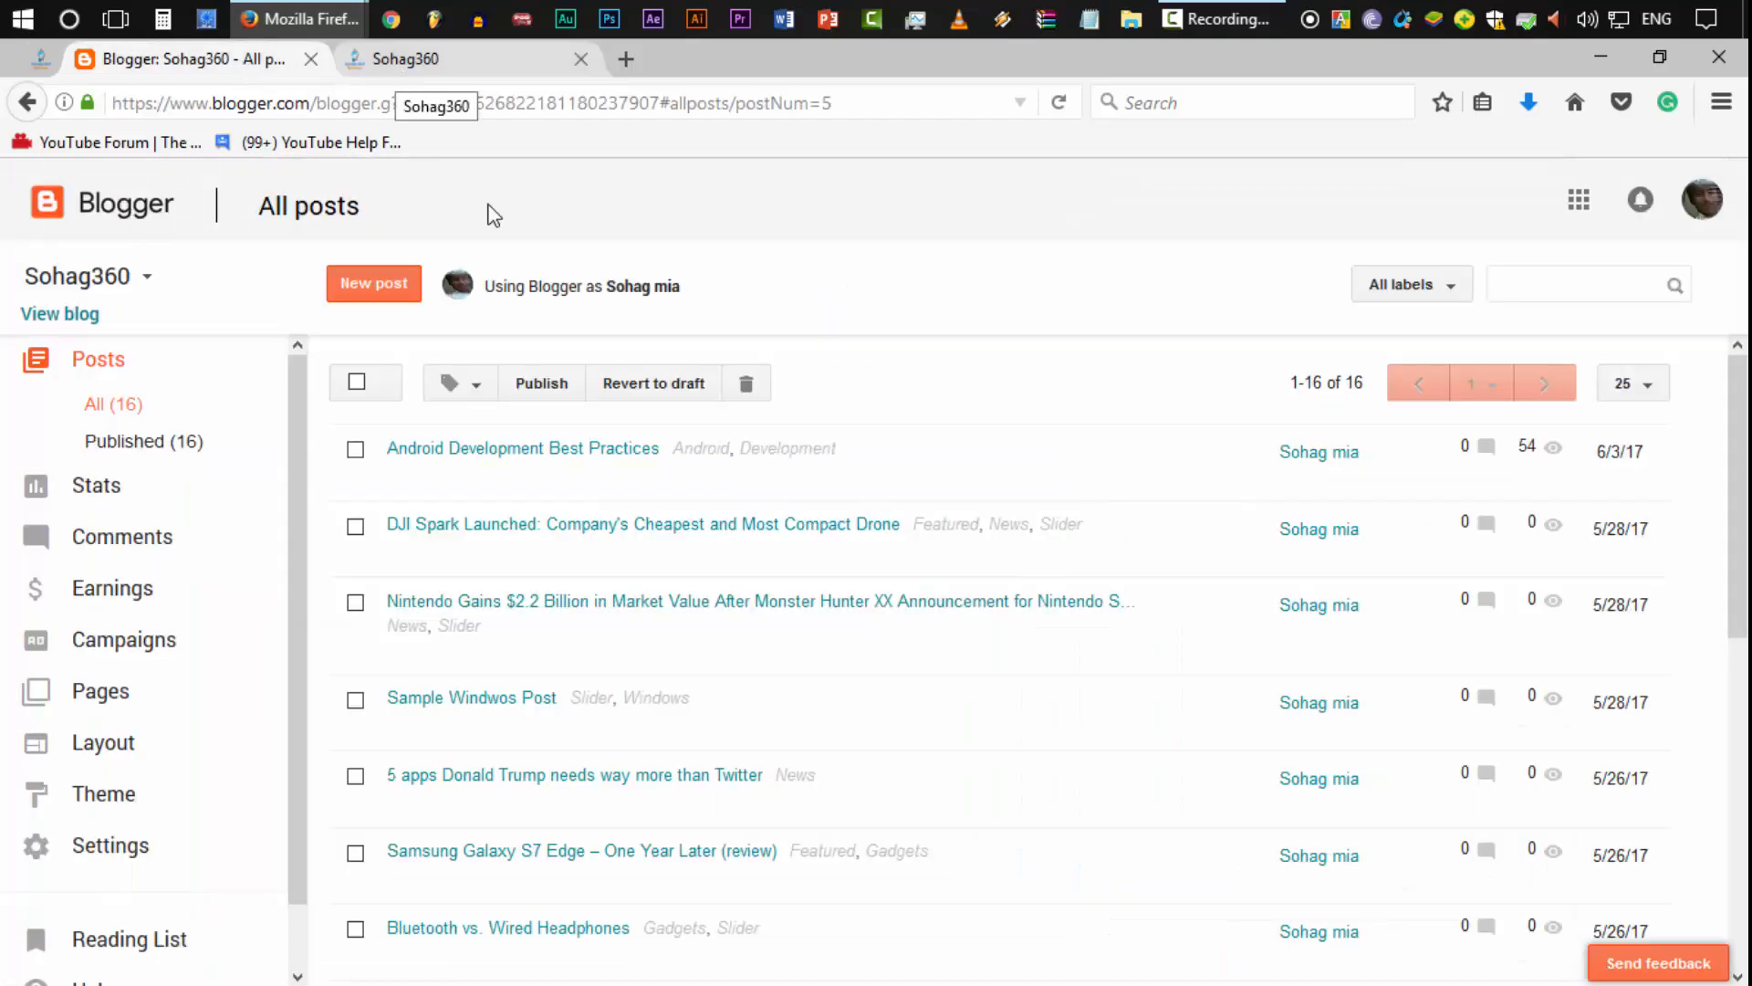
Step: Add the label Featured to the "5 apps Donald Trump needs way more than Twitter" post and check the Featured labels in the post list
scroll(958, 711, "down", 2)
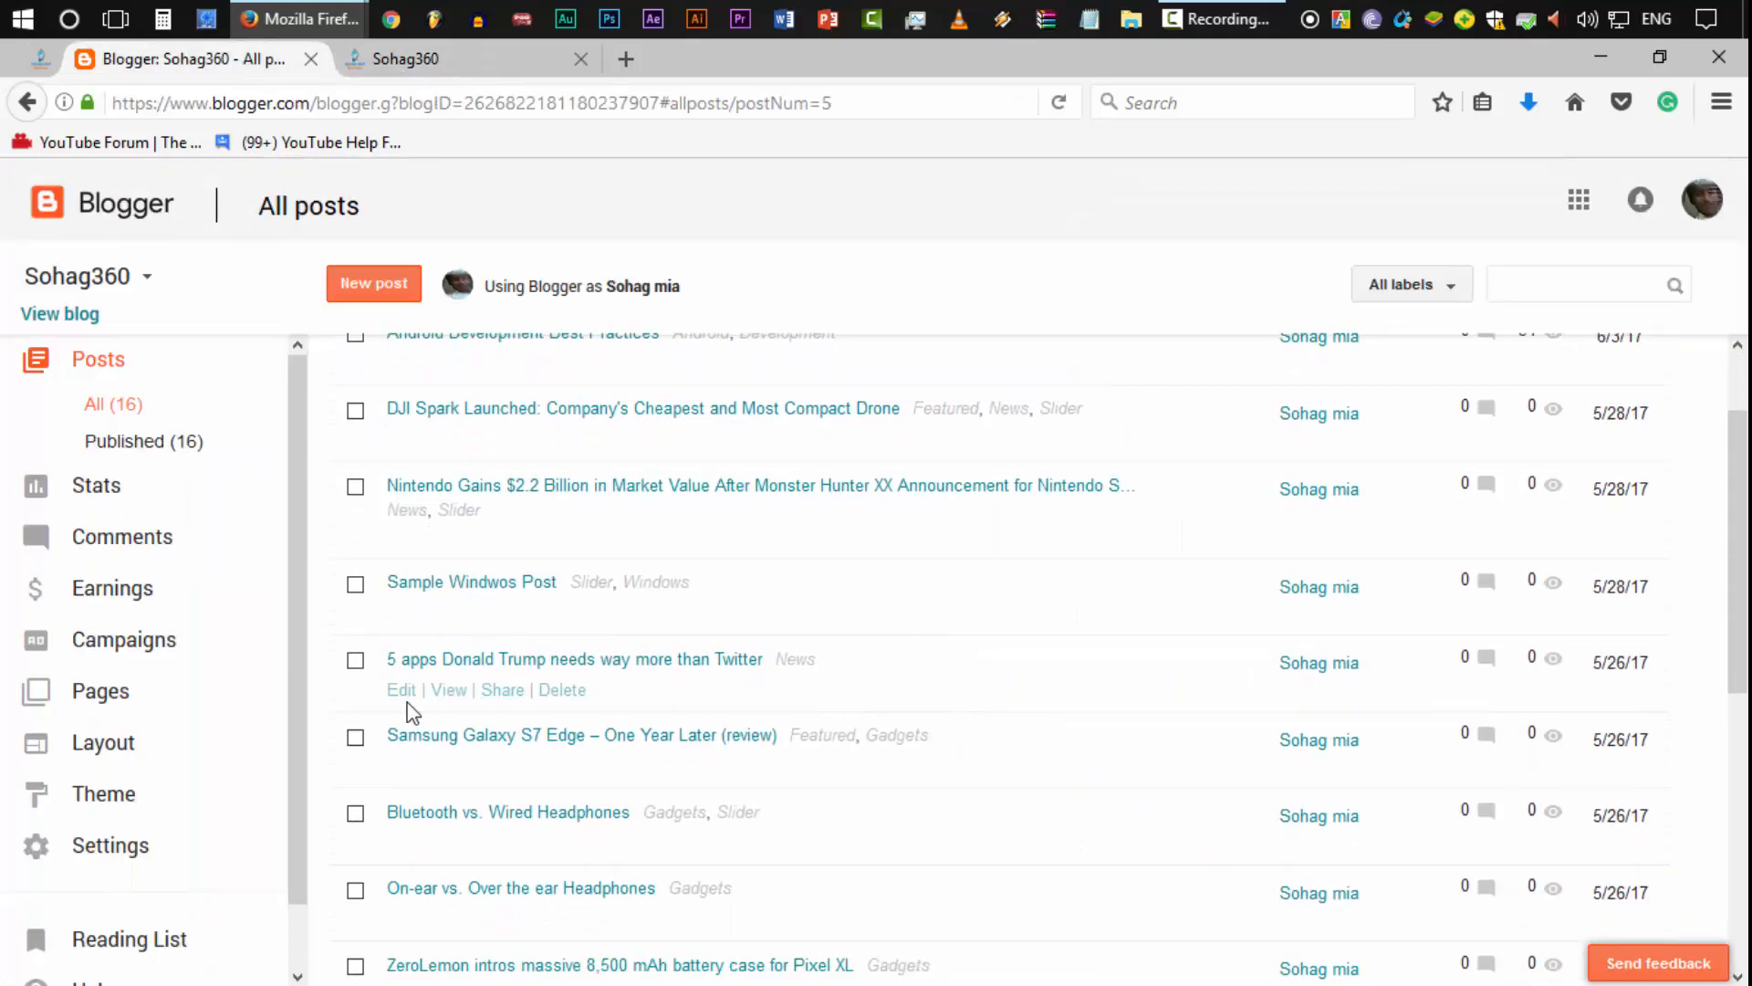
left_click(401, 691)
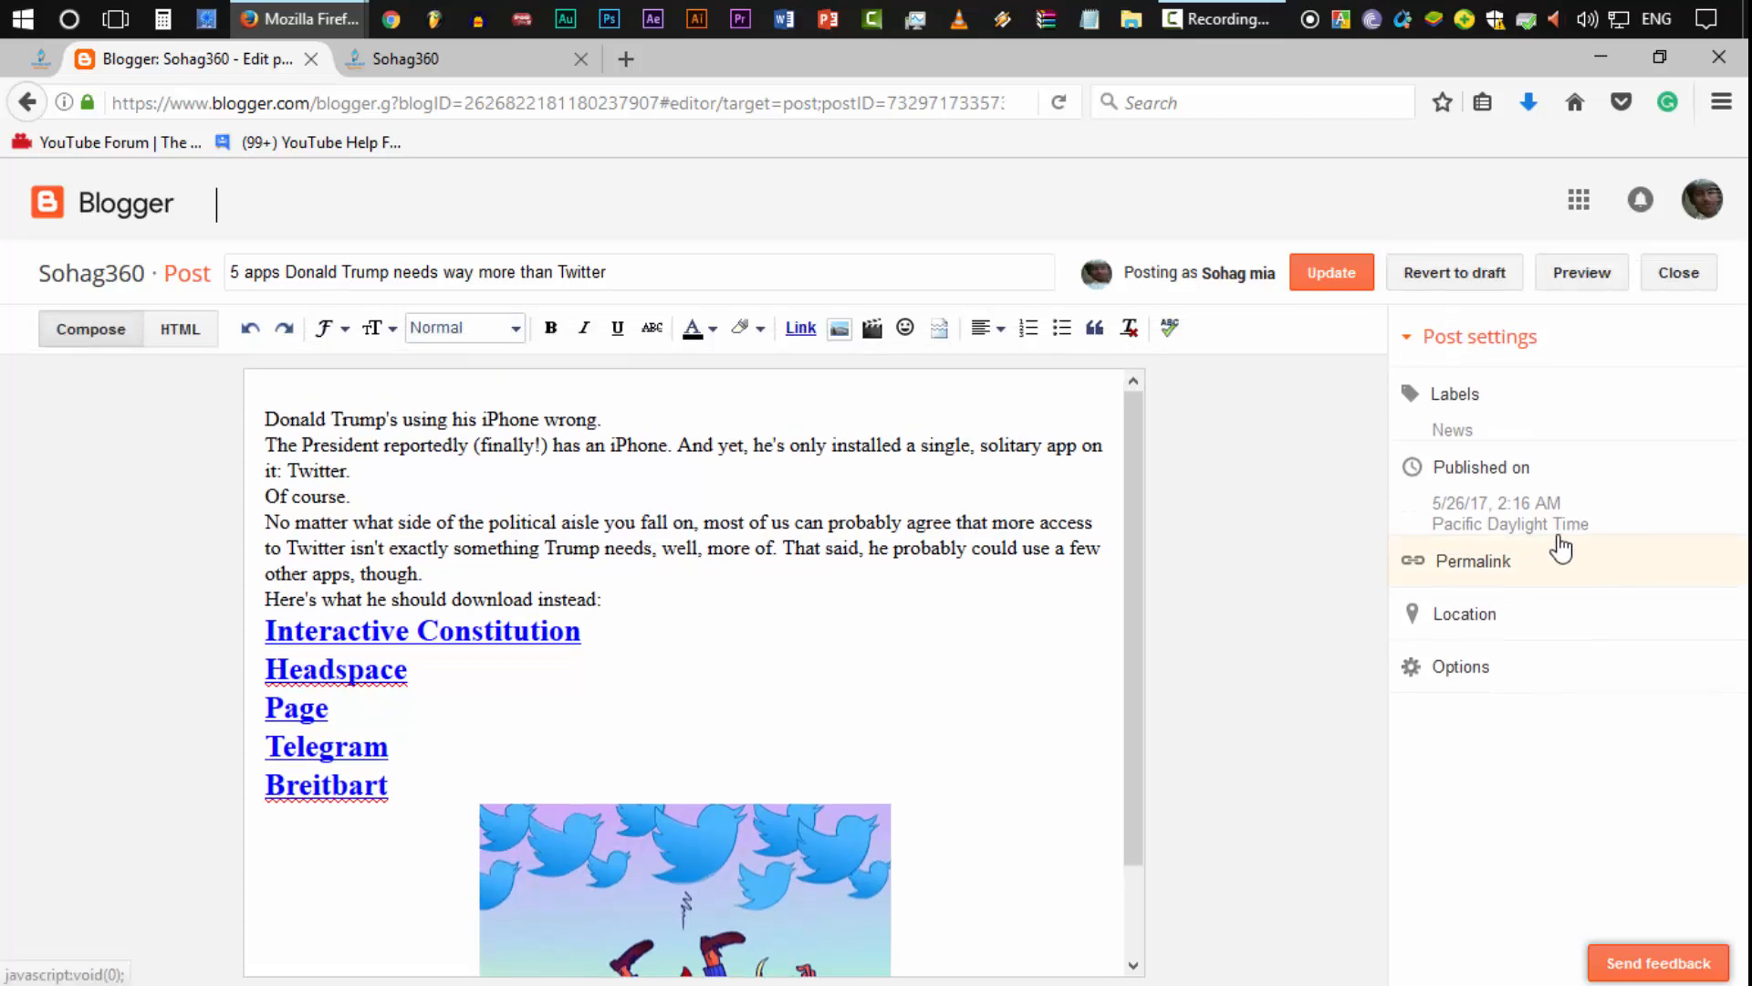
left_click(1504, 427)
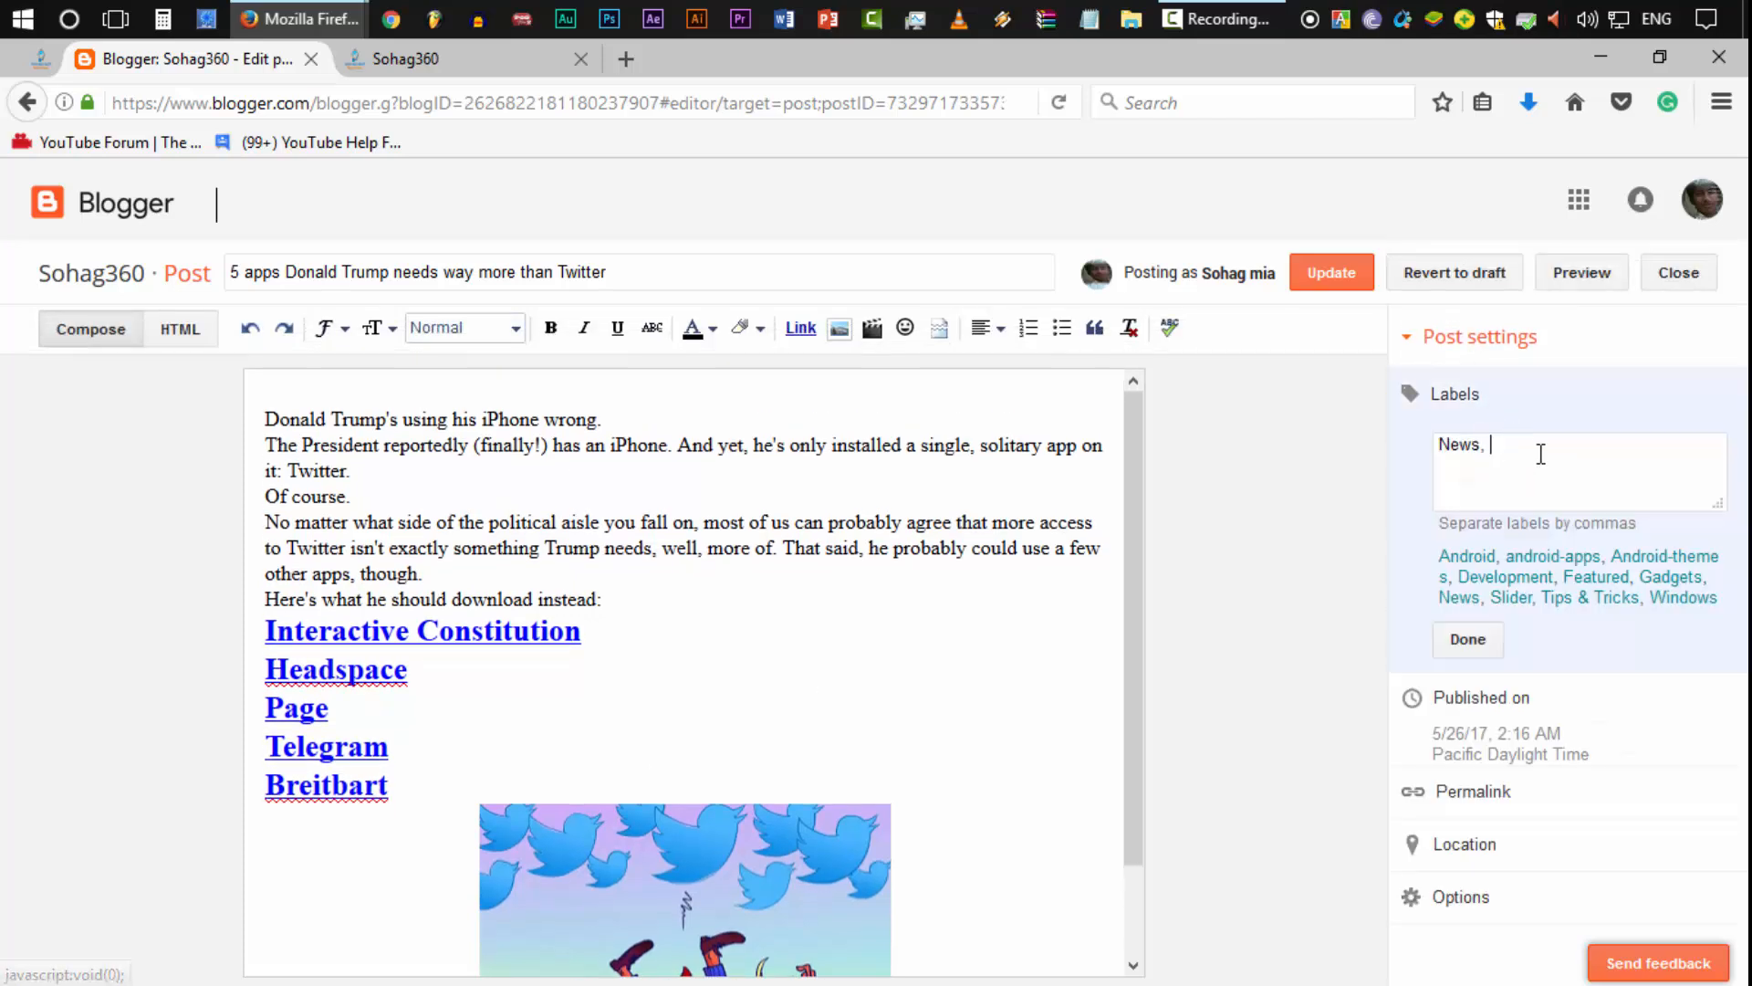
left_click(1596, 576)
left_click(1468, 639)
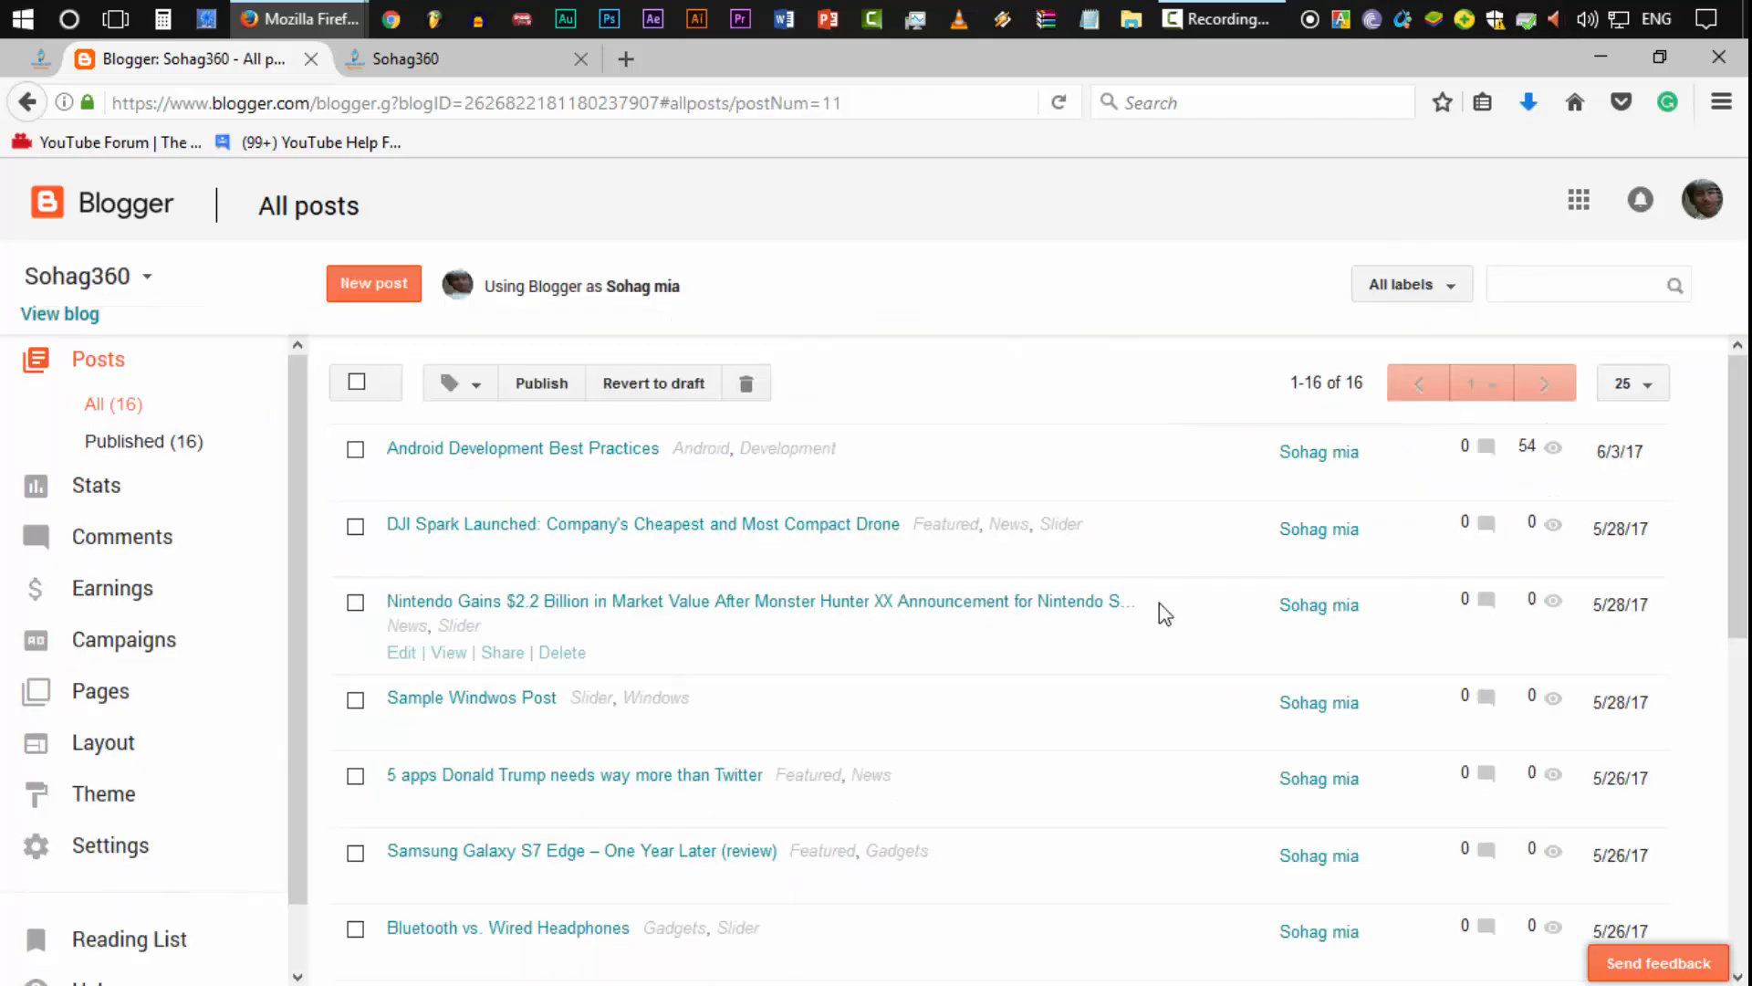
scroll(802, 661, "down", 5)
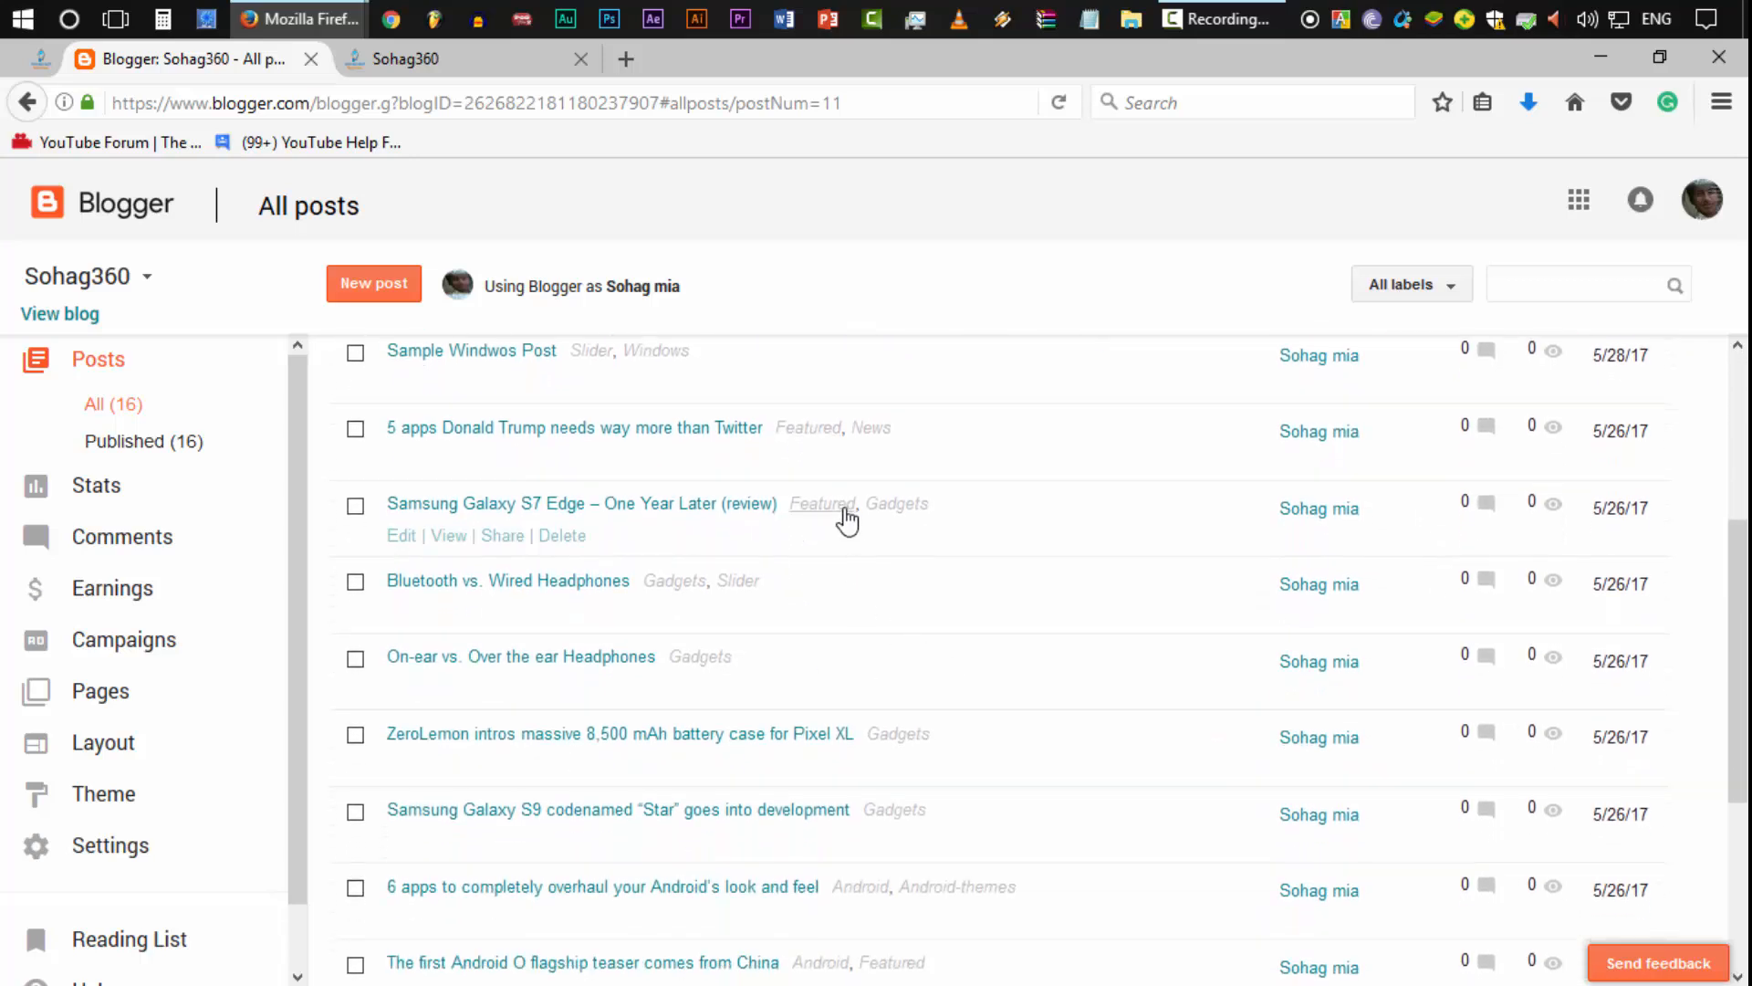
scroll(845, 517, "down", 3)
scroll(938, 727, "down", 2)
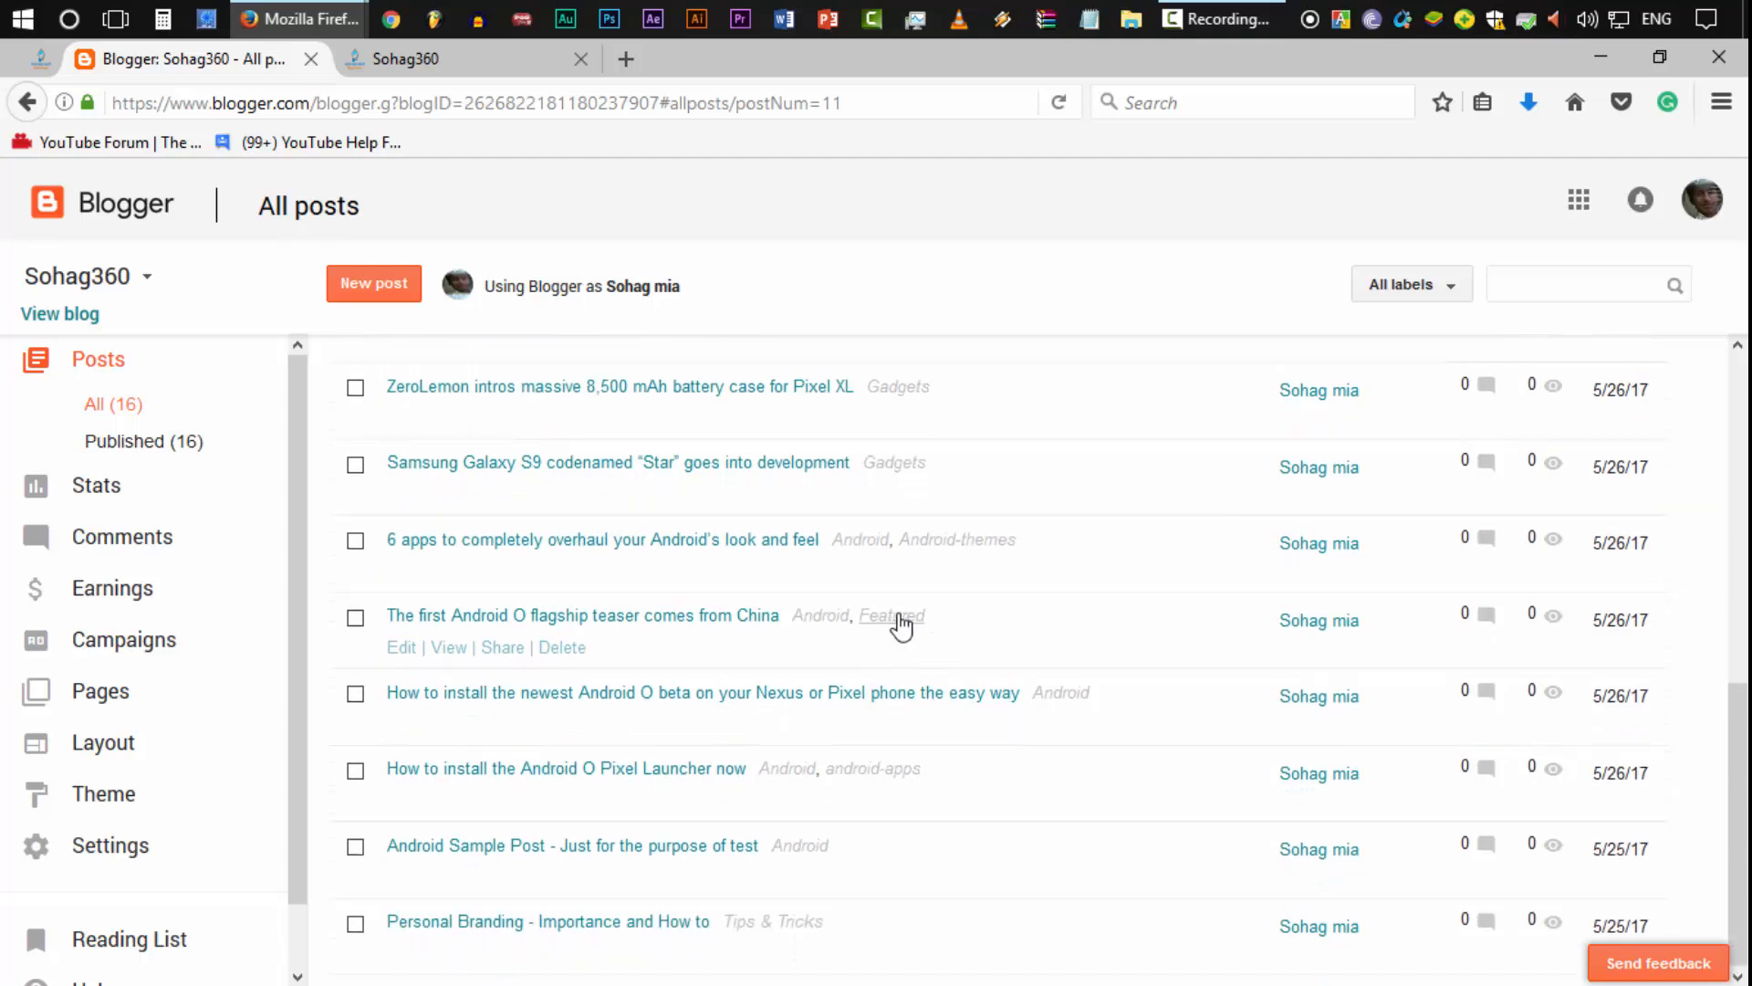
scroll(1132, 666, "up", 8)
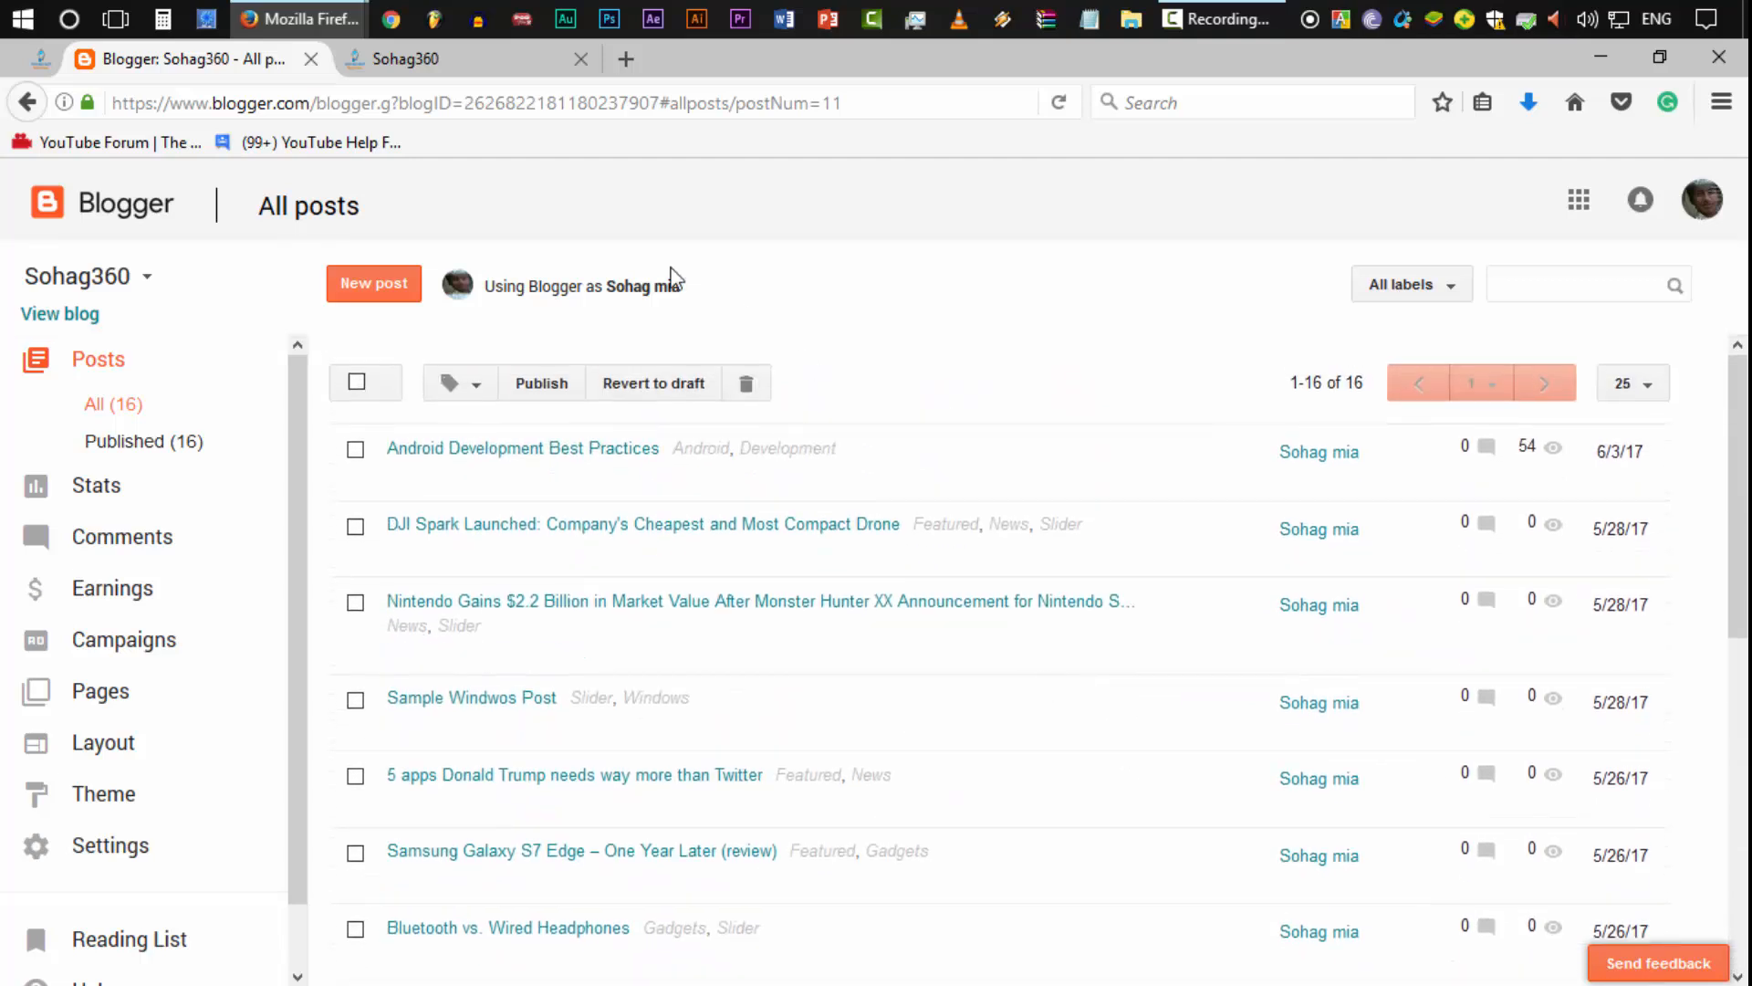
Step: Complete the Featured entry's mega/ URL with the label name Featured, then add it to the Main Menu link list and save
mouse_move(360, 19)
left_click(461, 148)
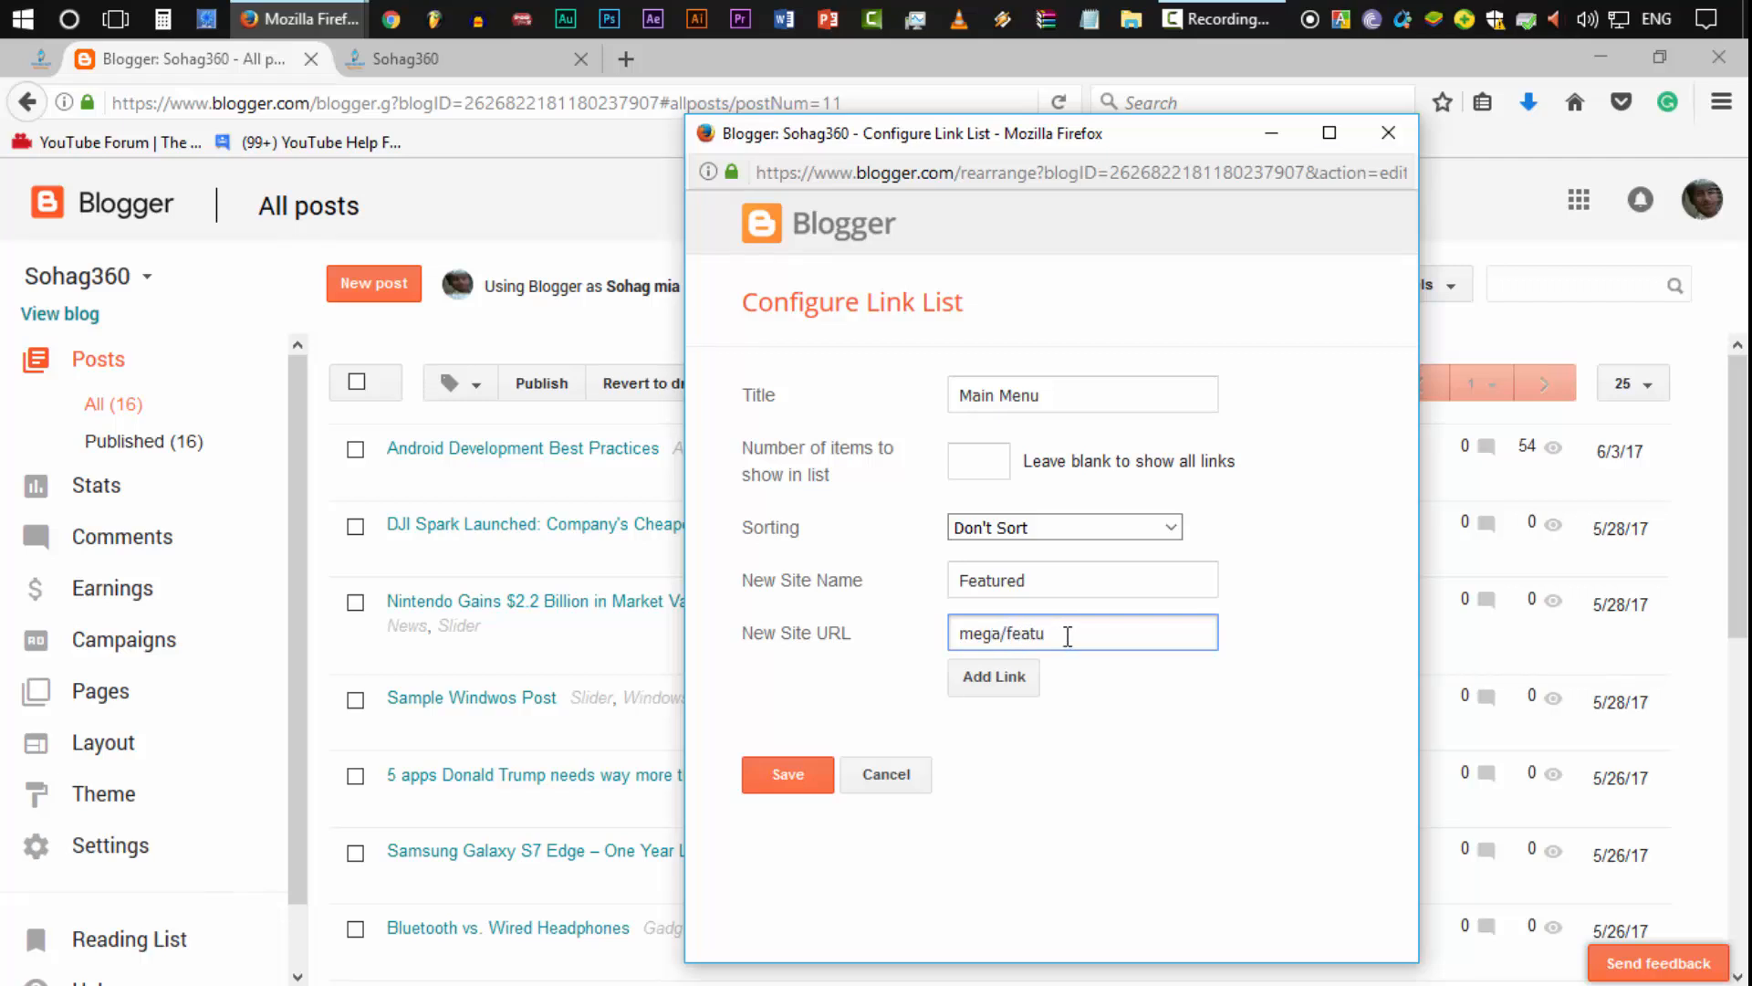
type("Featured")
left_click(995, 676)
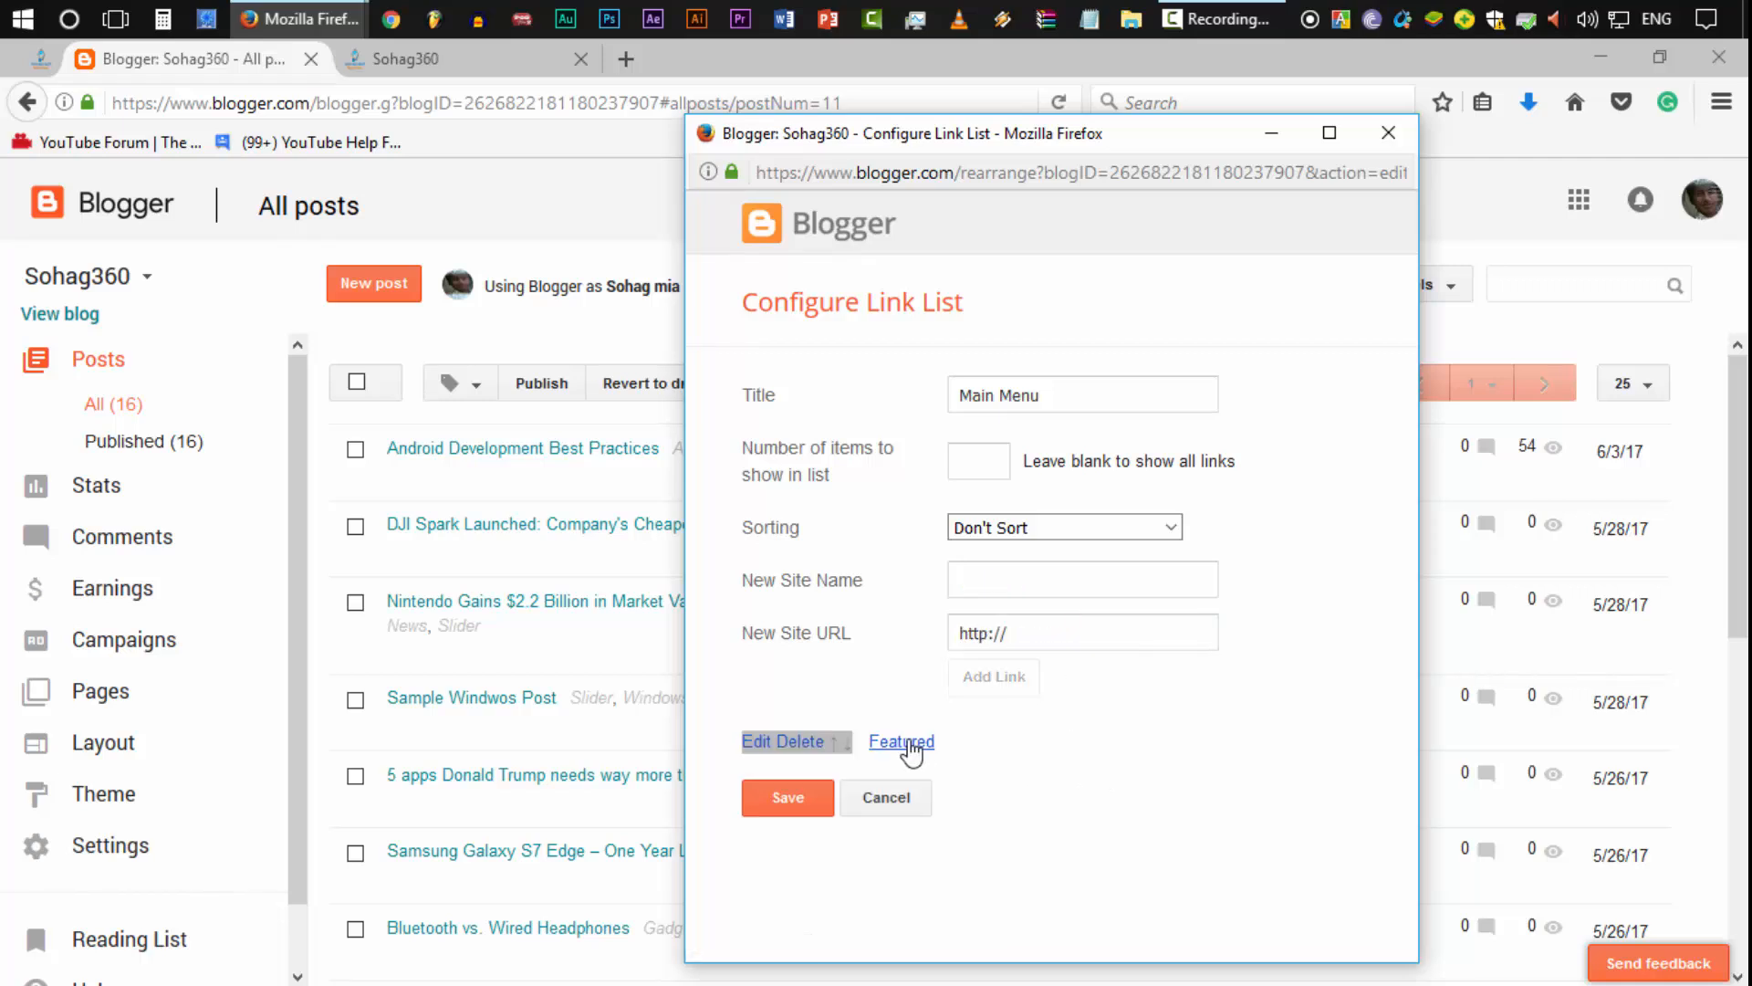
left_click(790, 798)
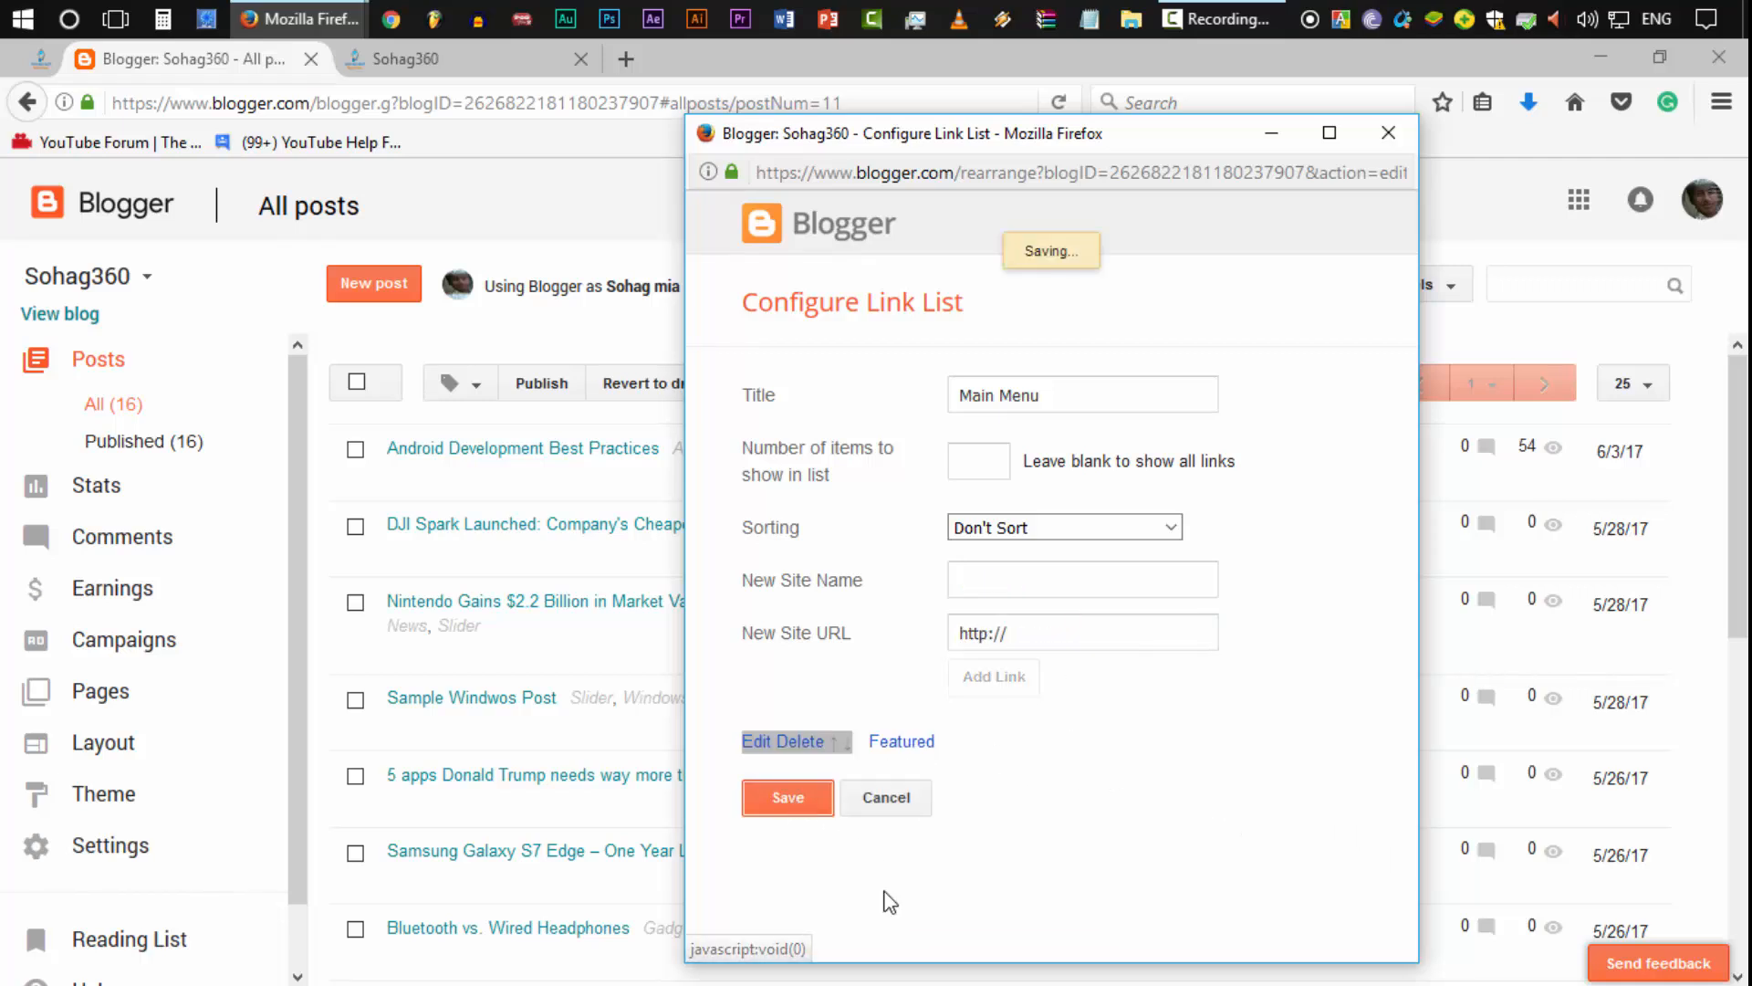
Step: Open the updated blog in place of its old tab and view the Featured item in the main menu
left_click(990, 220)
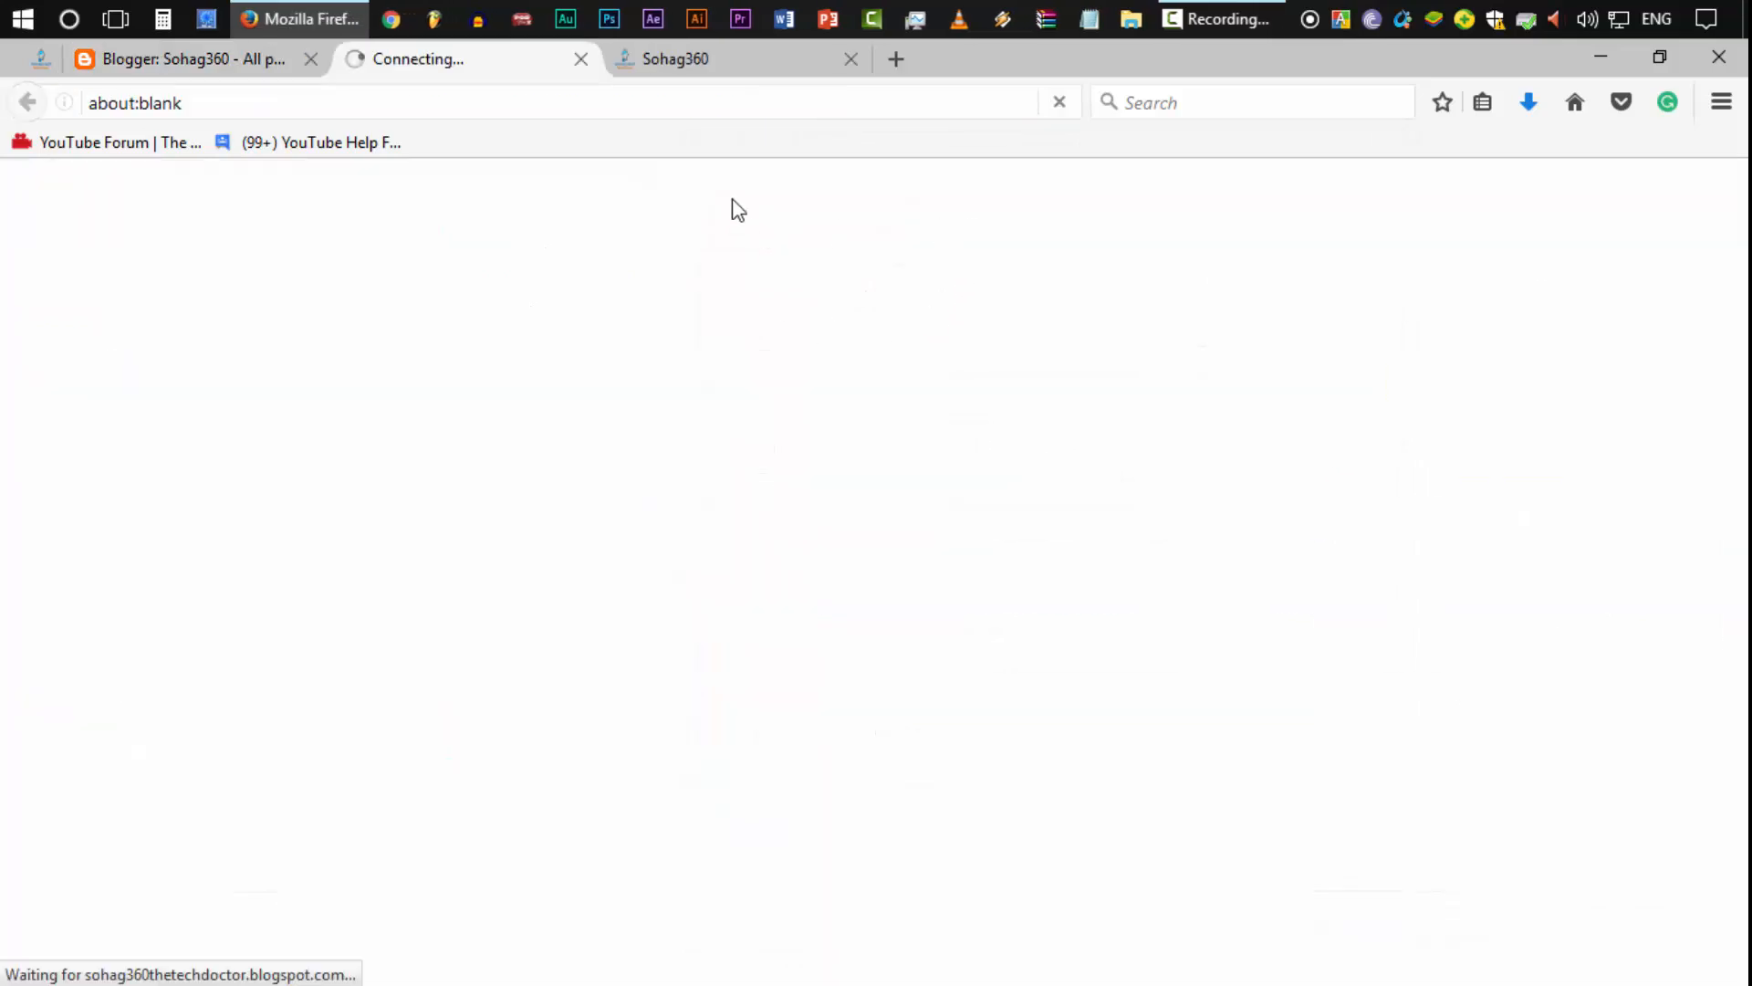
left_click(852, 59)
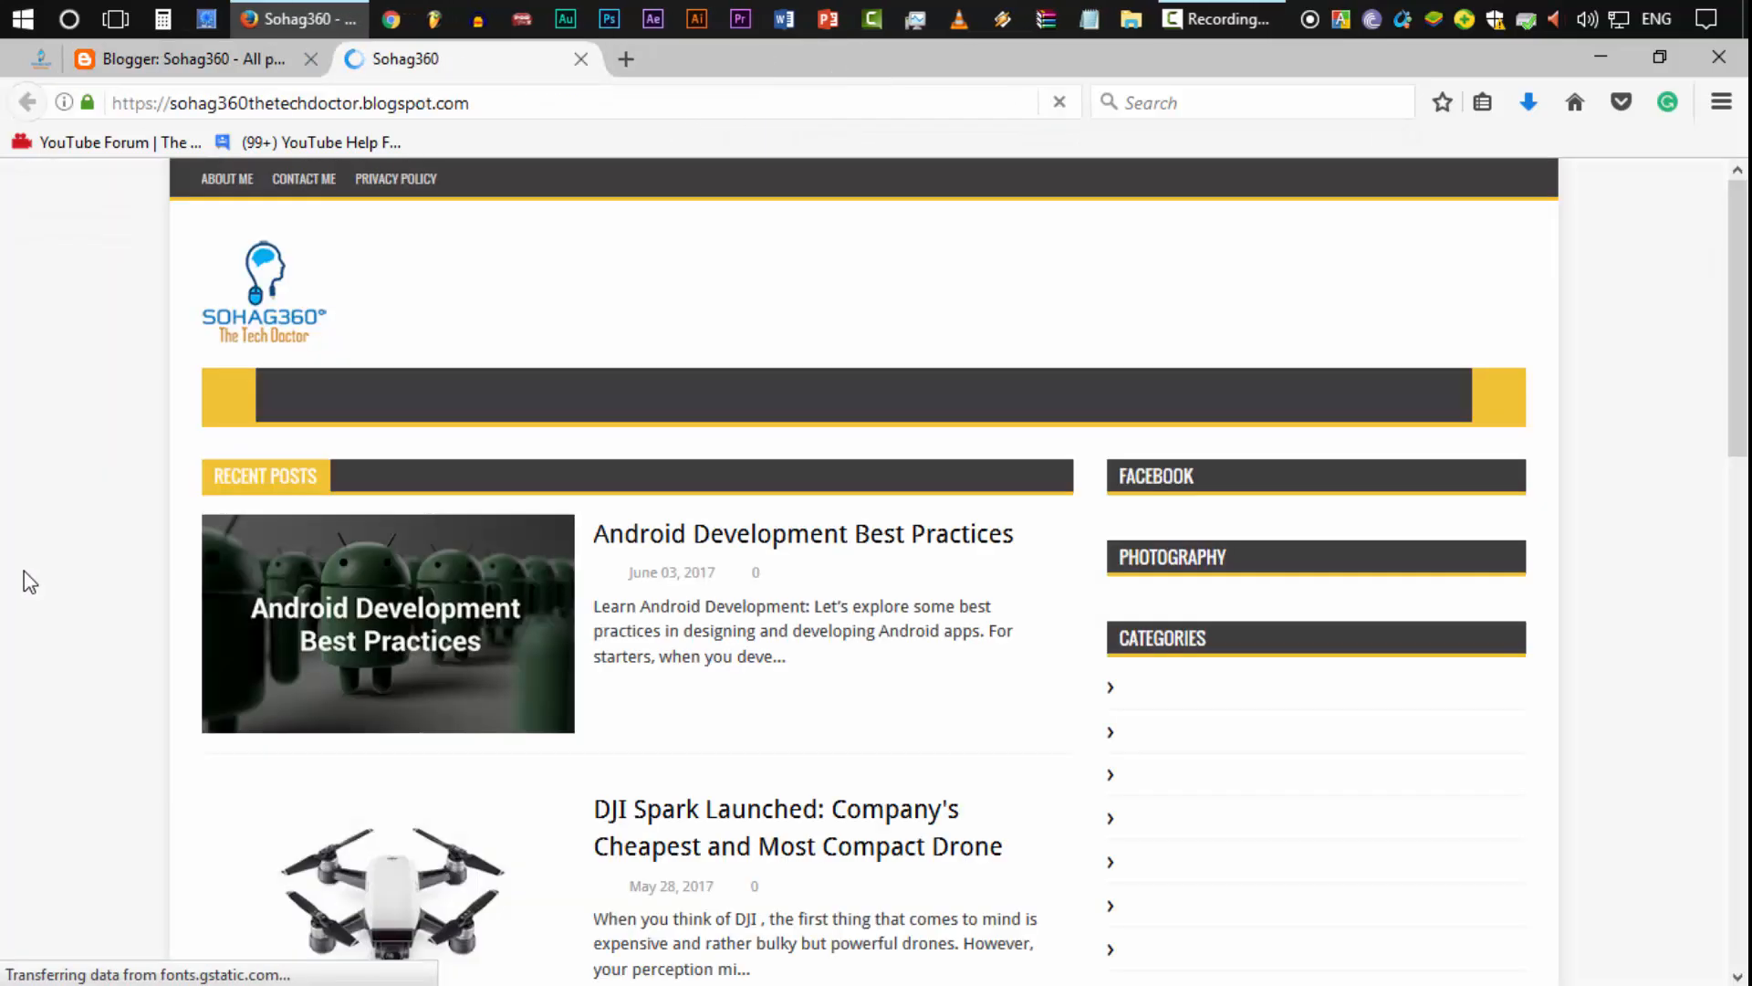
mouse_move(297, 396)
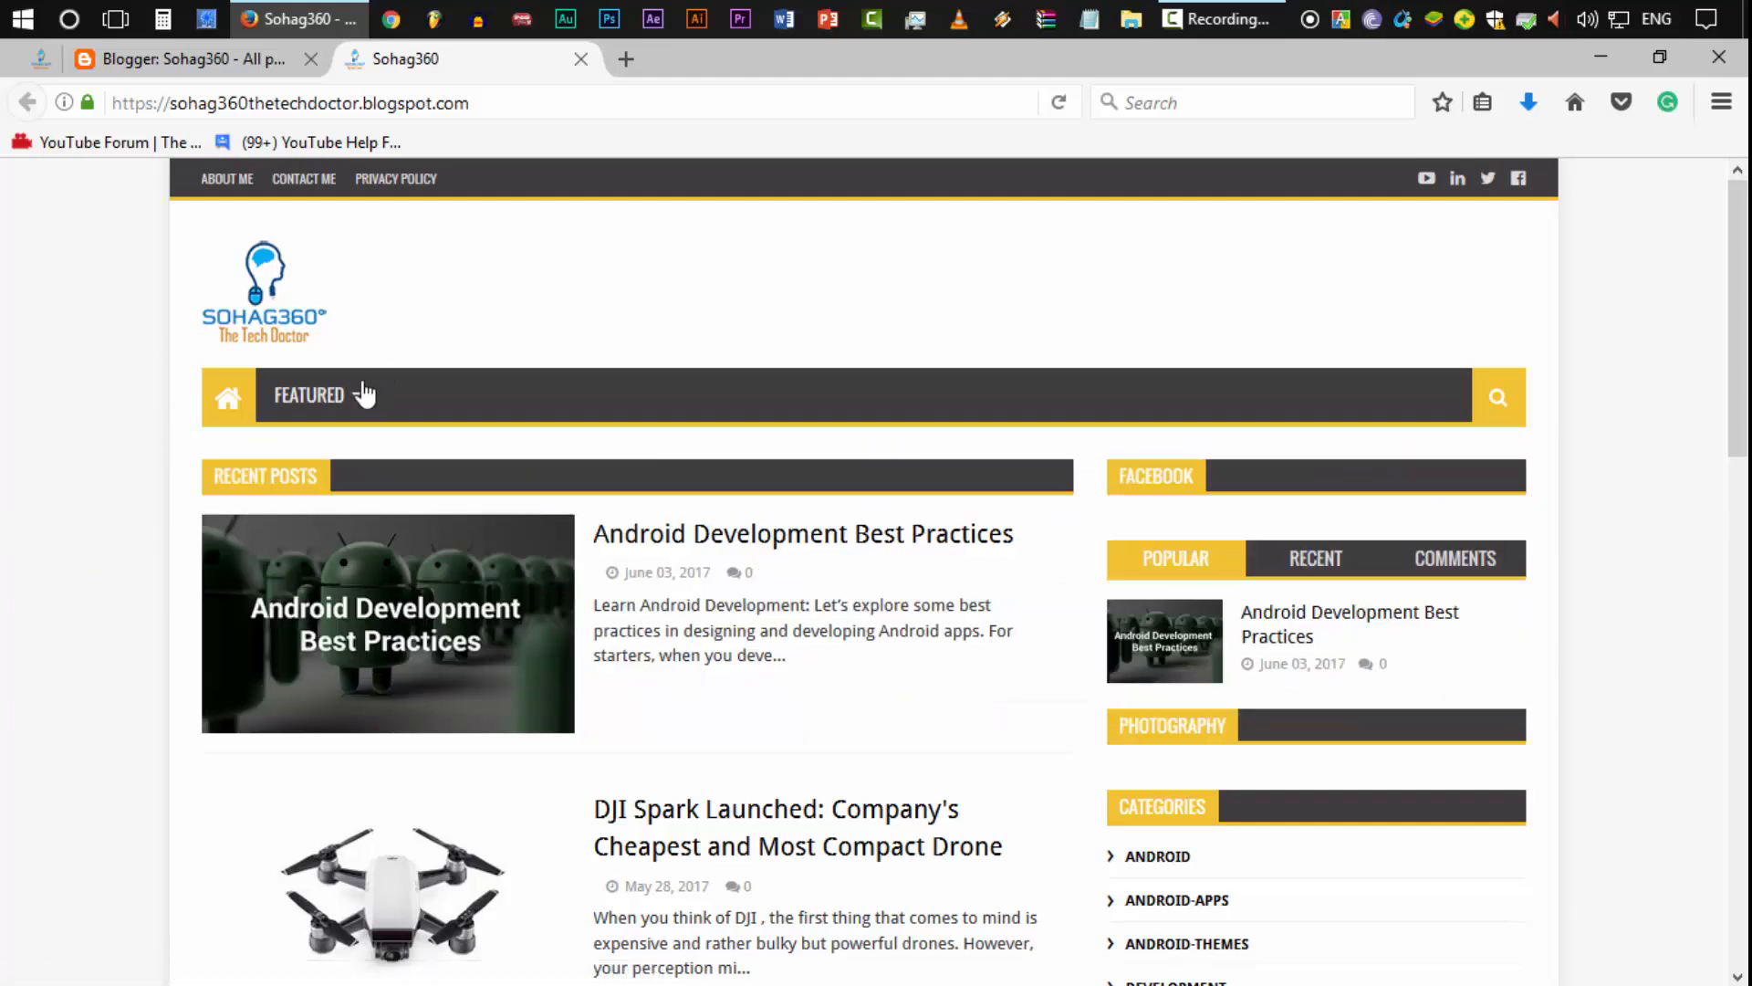
Step: Open the Main Menu link list for editing from the blog's layout, ready for a new site name
left_click(206, 73)
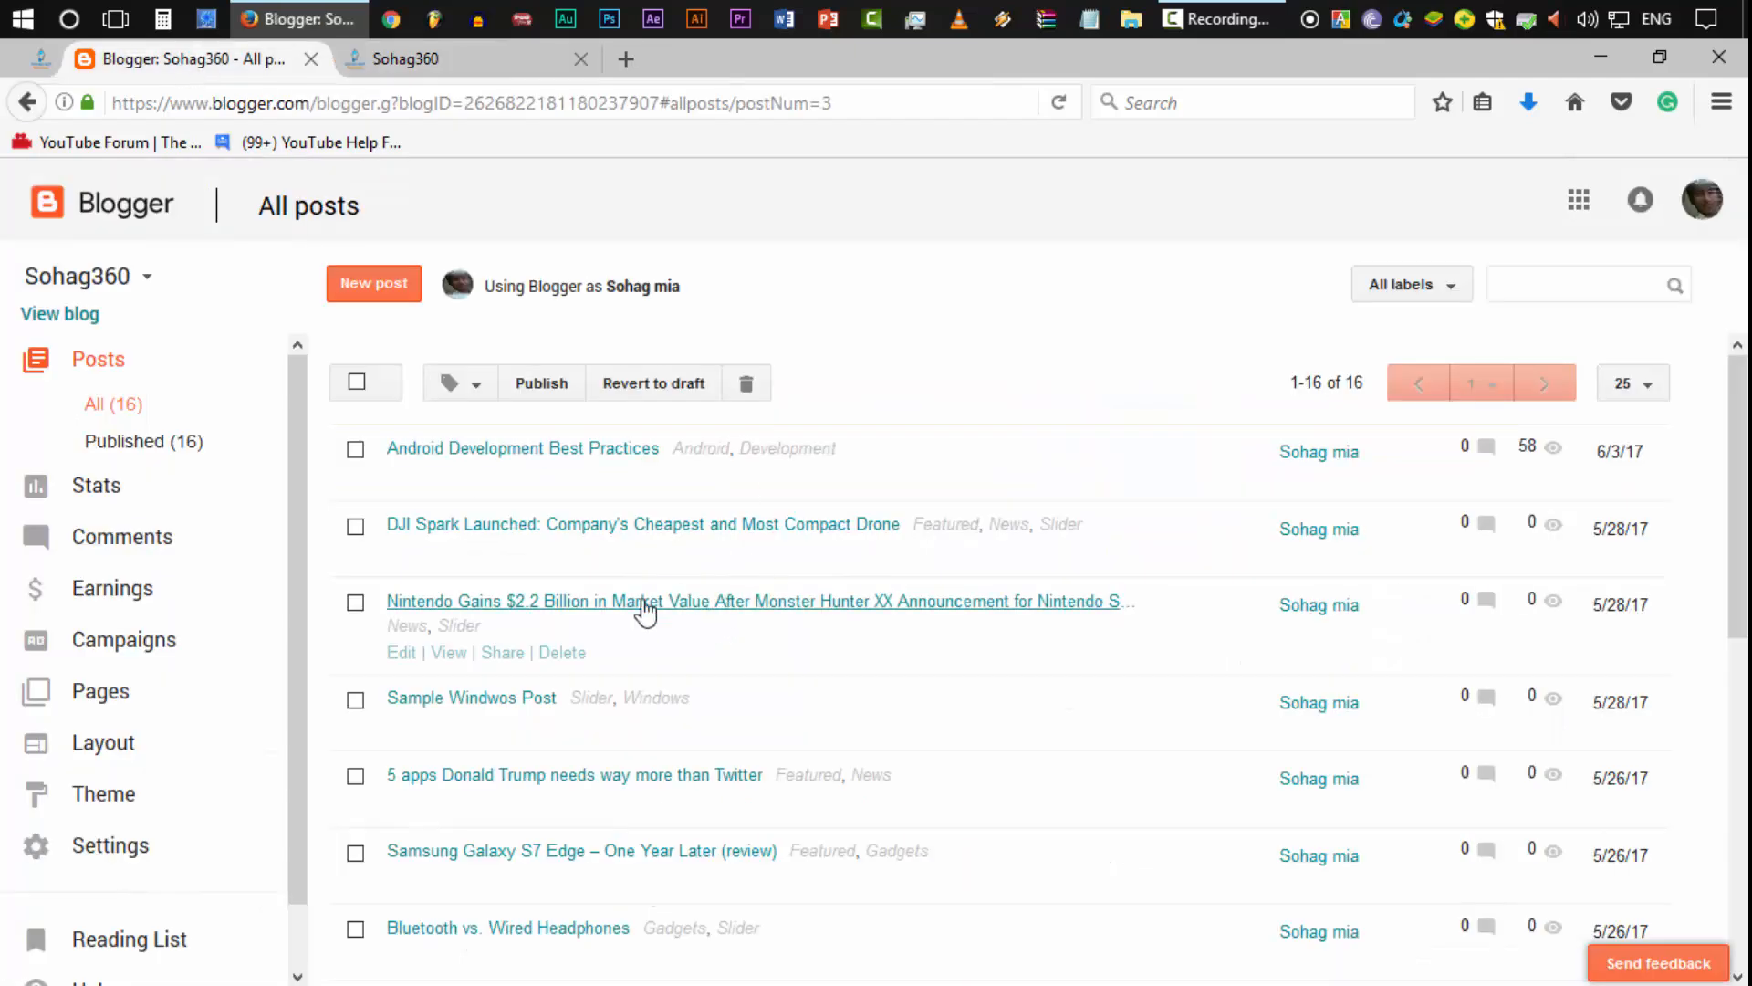
left_click(175, 742)
scroll(693, 735, "down", 3)
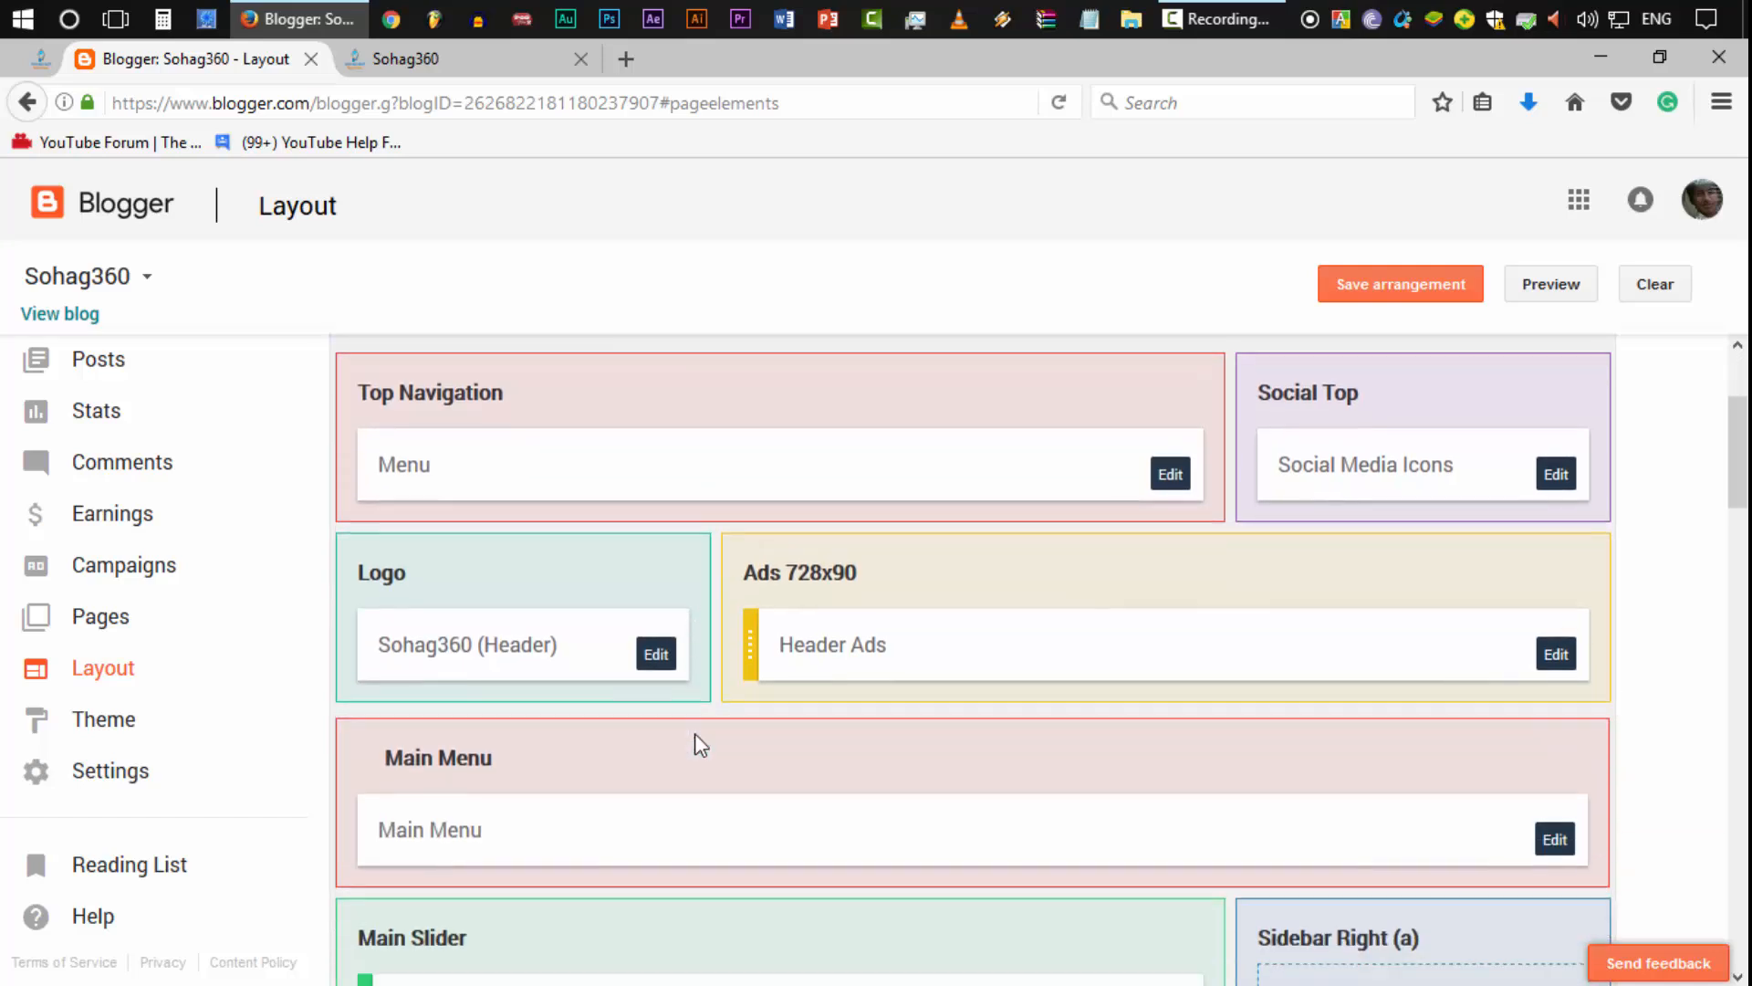
left_click(1554, 829)
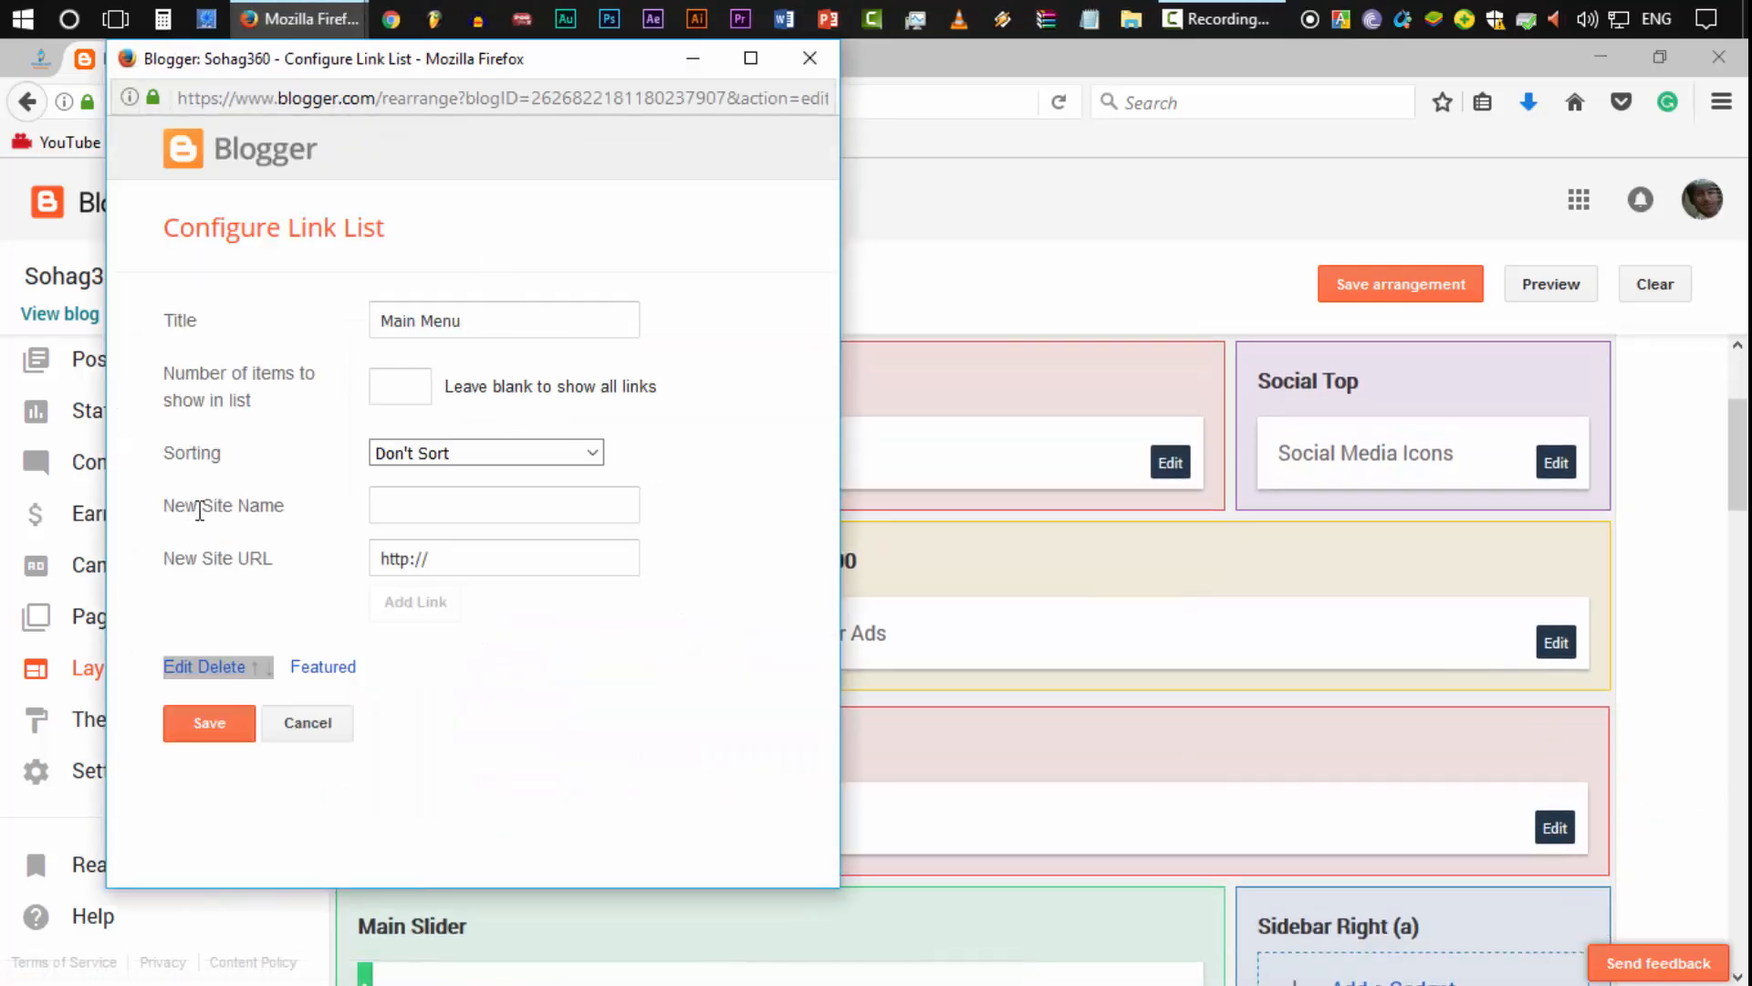
left_click_drag(199, 511, 470, 513)
left_click(470, 513)
left_click_drag(429, 71, 558, 84)
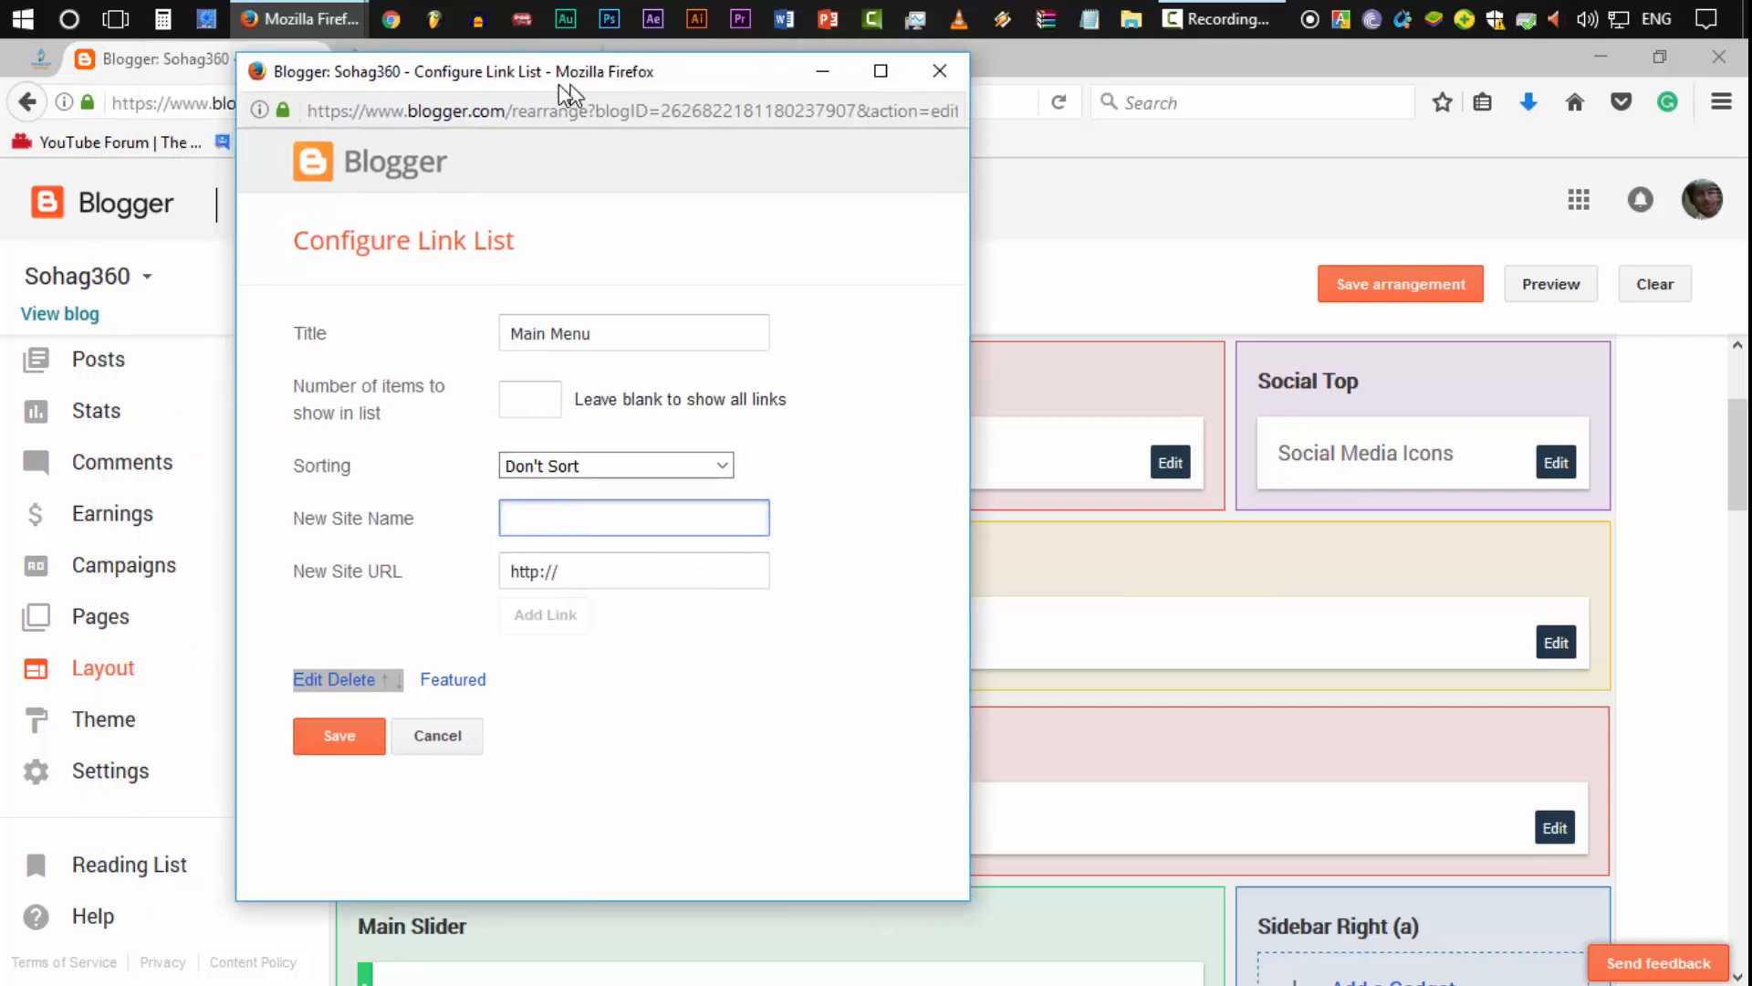
Step: Check the Android drop-down on the reference blog and enter Android as the new link's name in the Main Menu list
left_click(27, 67)
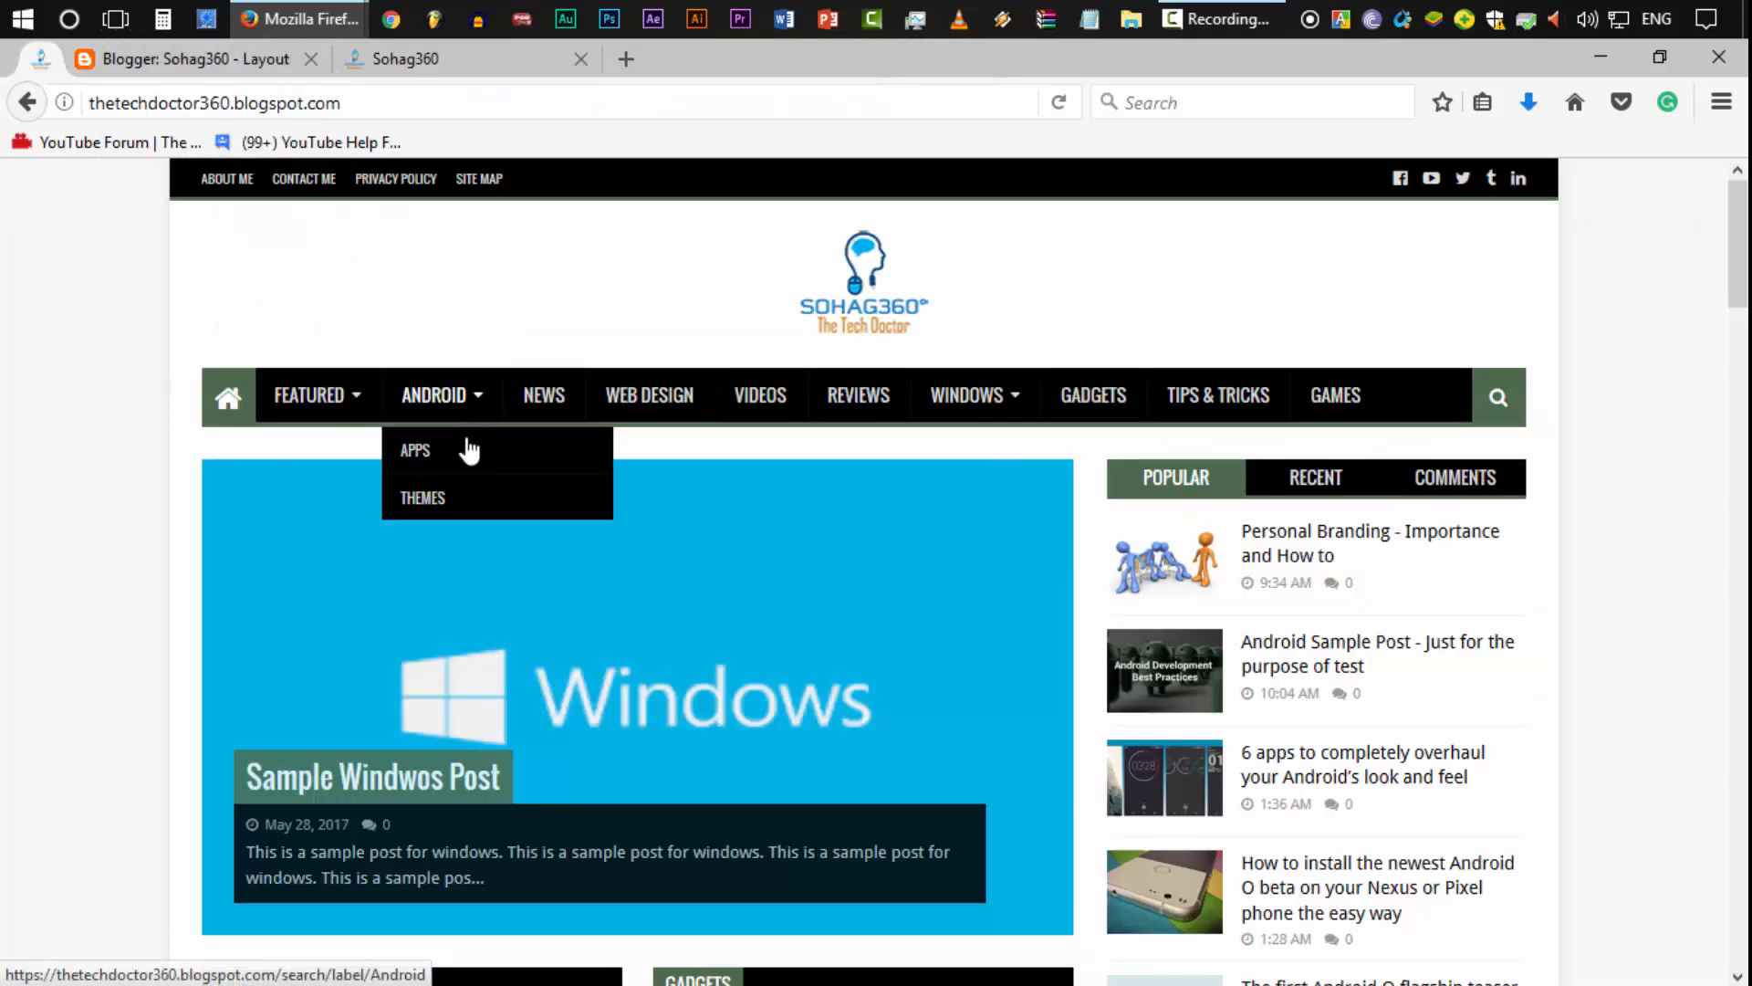
left_click(183, 59)
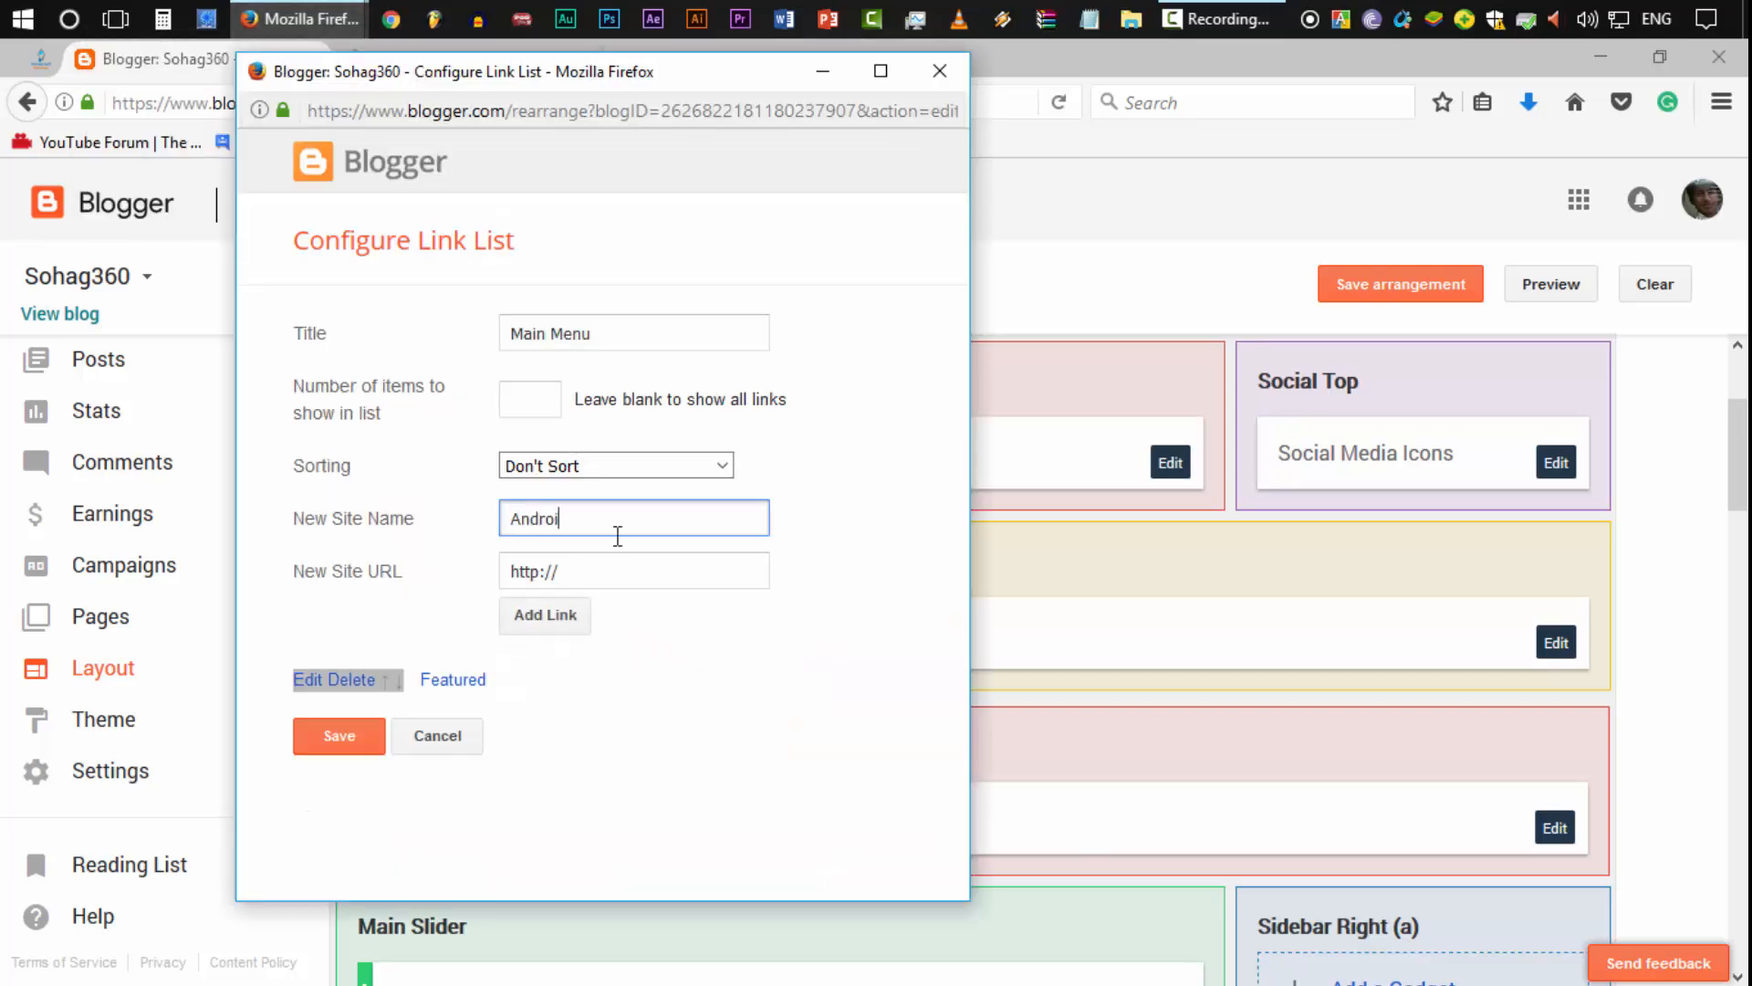
left_click(632, 585)
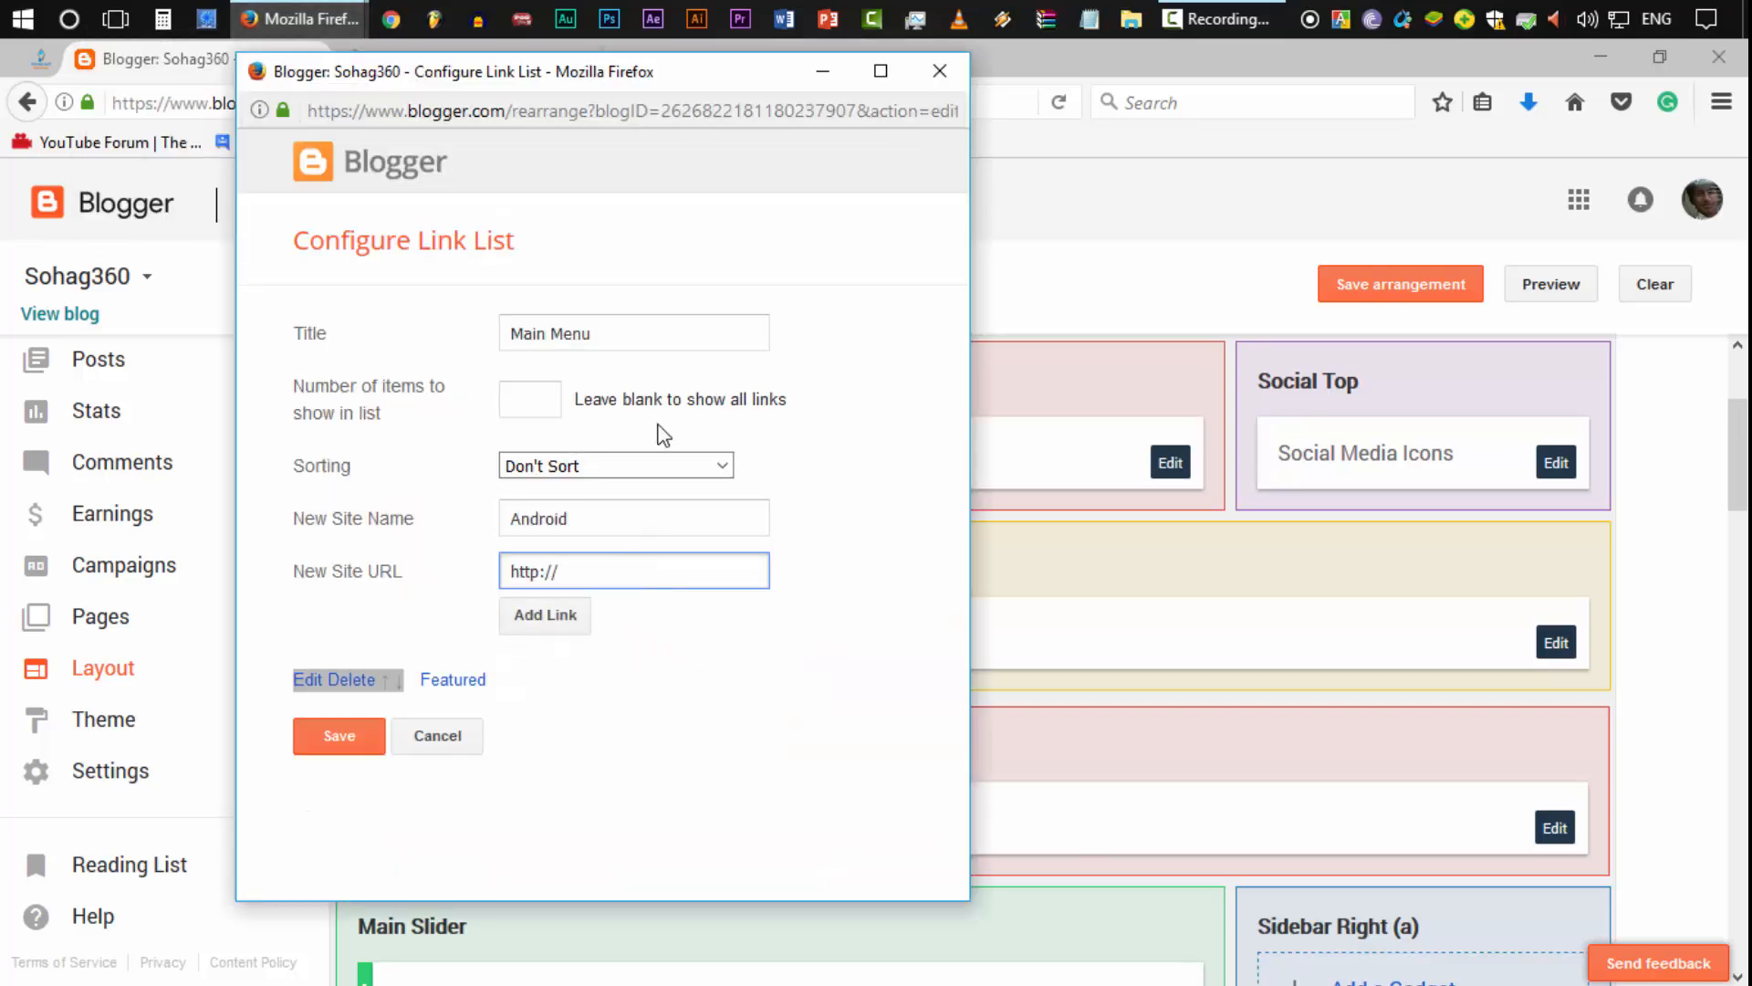
Step: Open the Android label page from the Tags list on the Sohag360 blog and view its posts
left_click(144, 65)
left_click(473, 59)
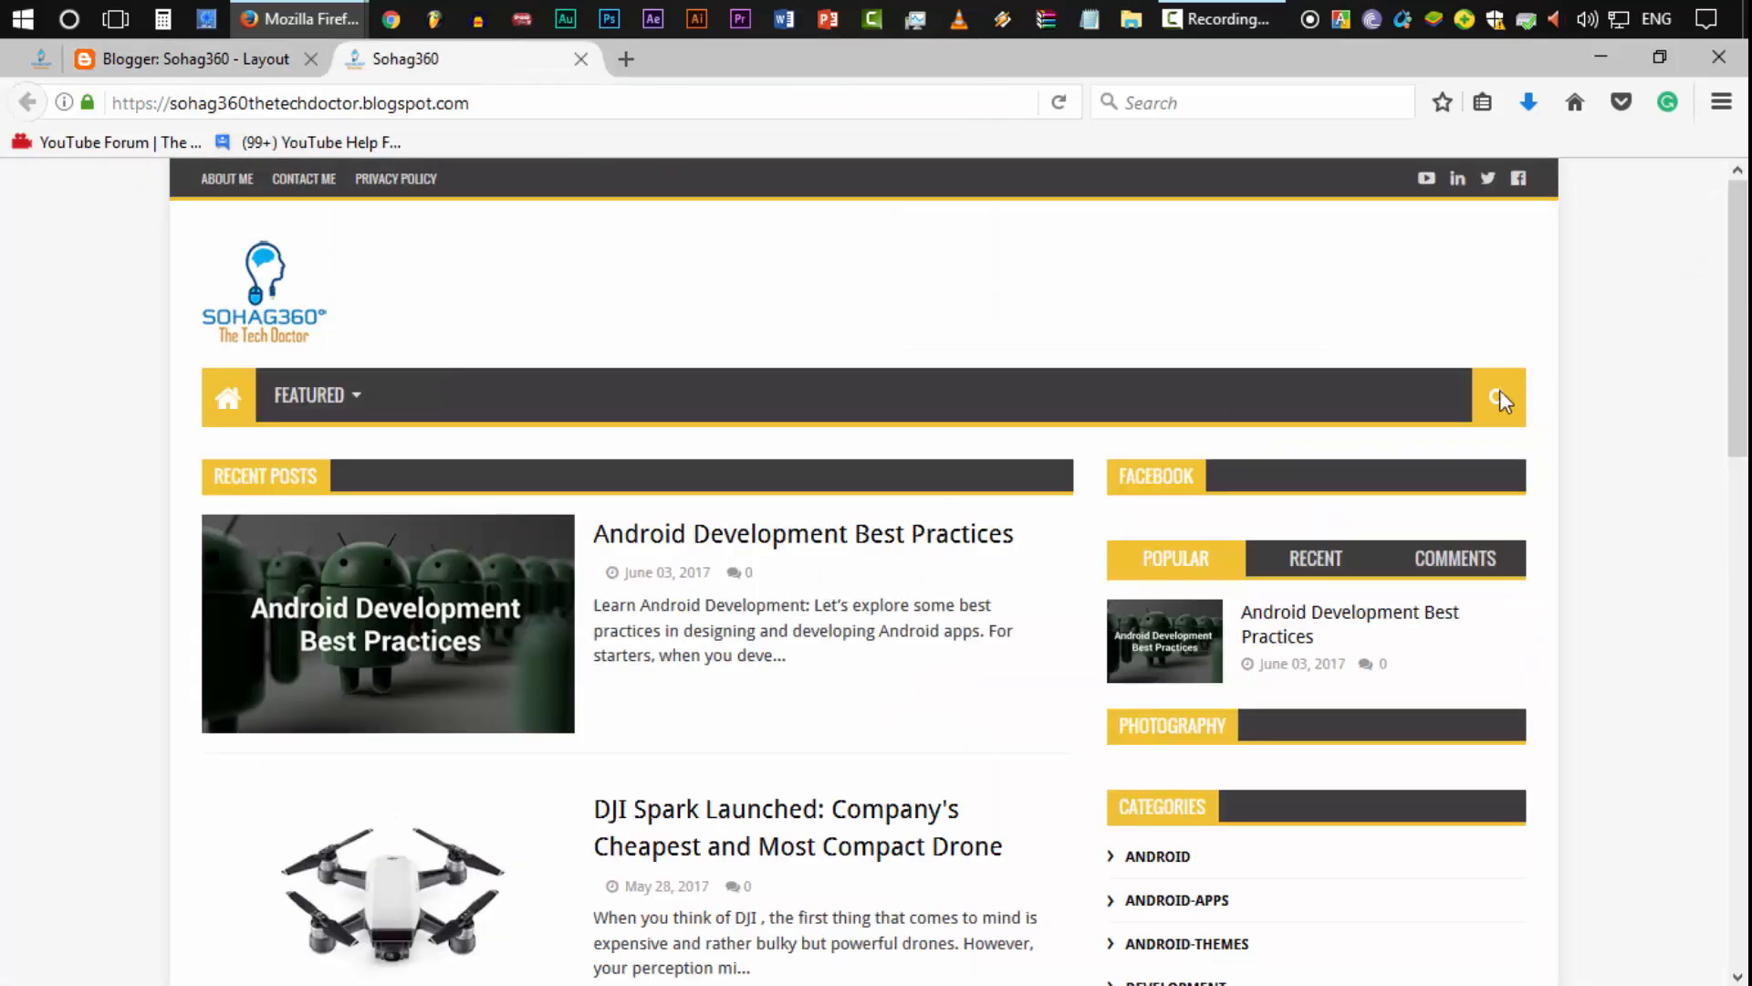
scroll(1577, 511, "down", 10)
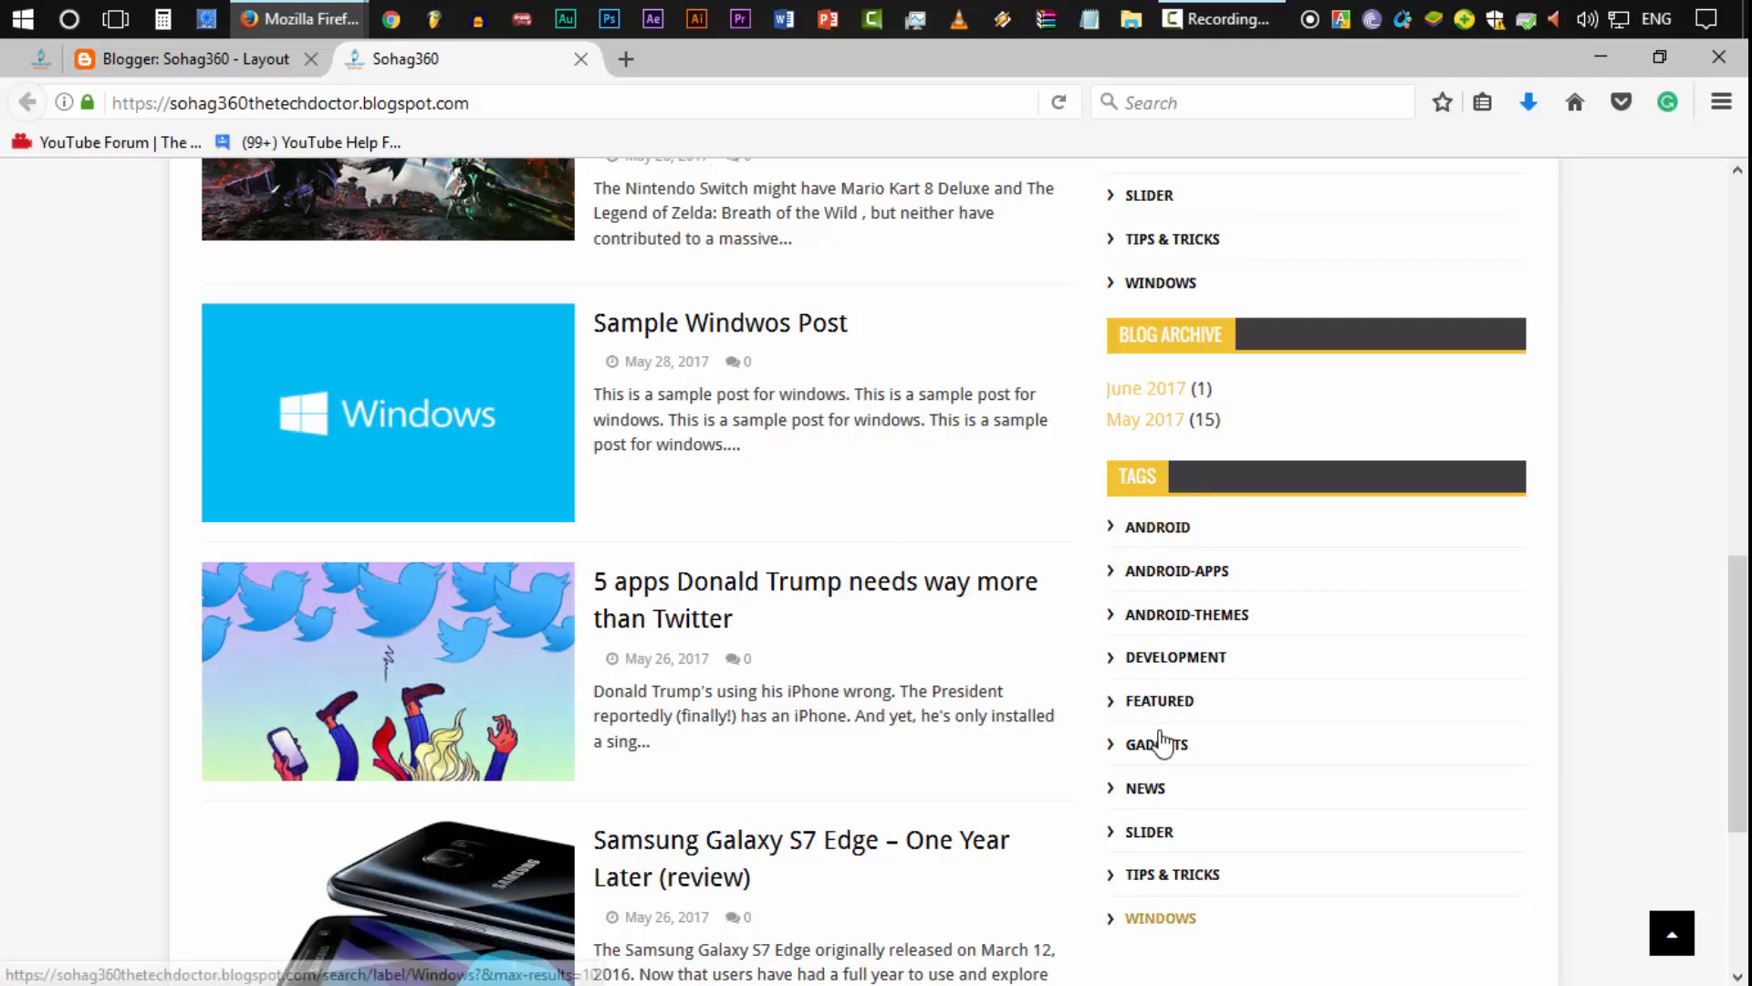
left_click(1164, 529)
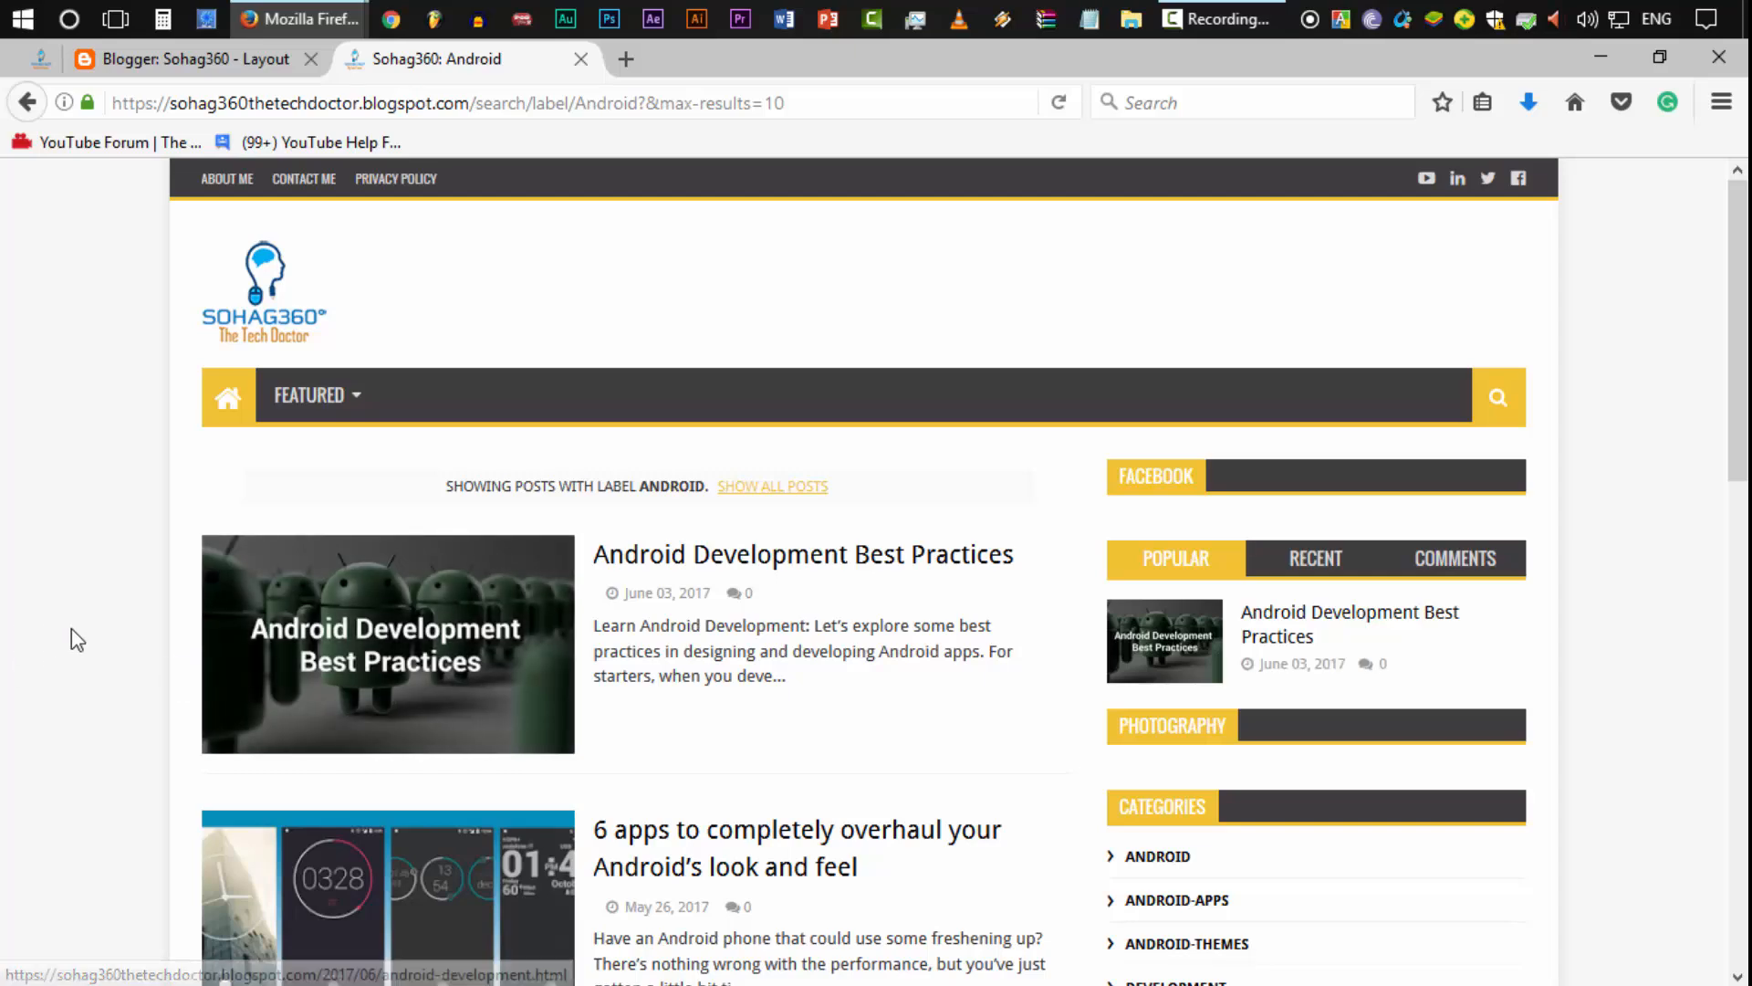
scroll(98, 633, "down", 8)
middle_click(89, 888)
middle_click(93, 637)
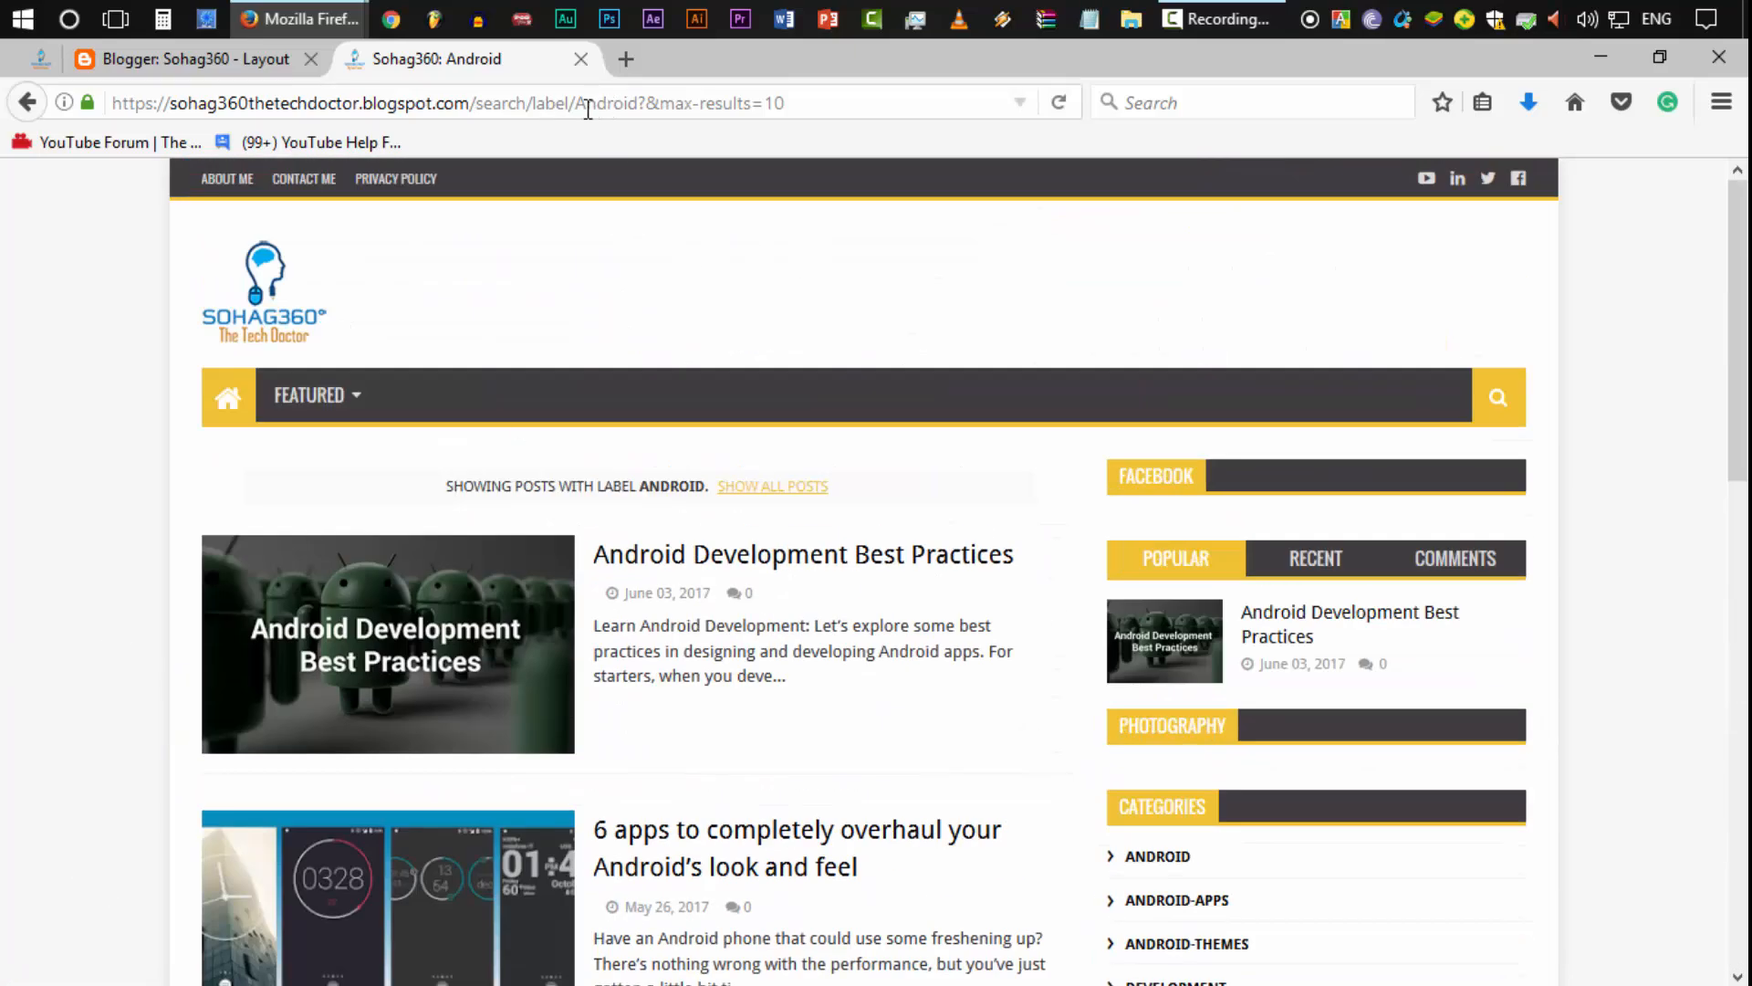
Step: Remove ?&max-results=10 from the Android label page's address and select the remaining URL for copying
left_click(642, 104)
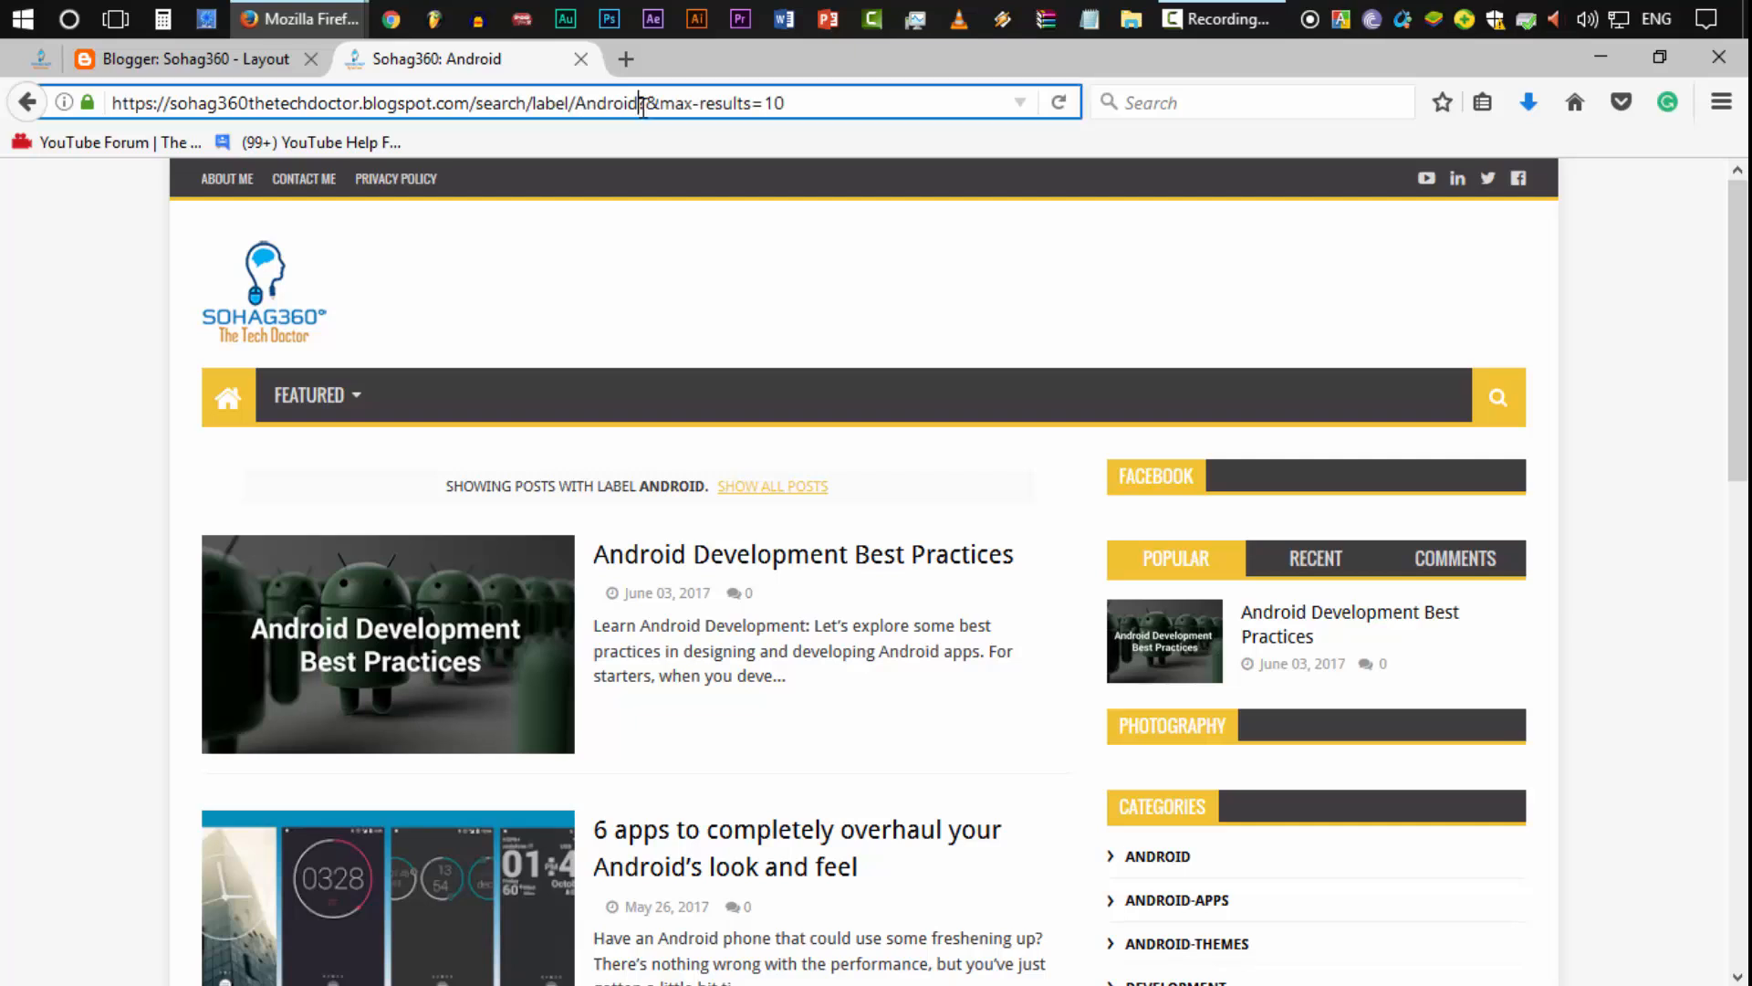
left_click_drag(670, 108, 913, 152)
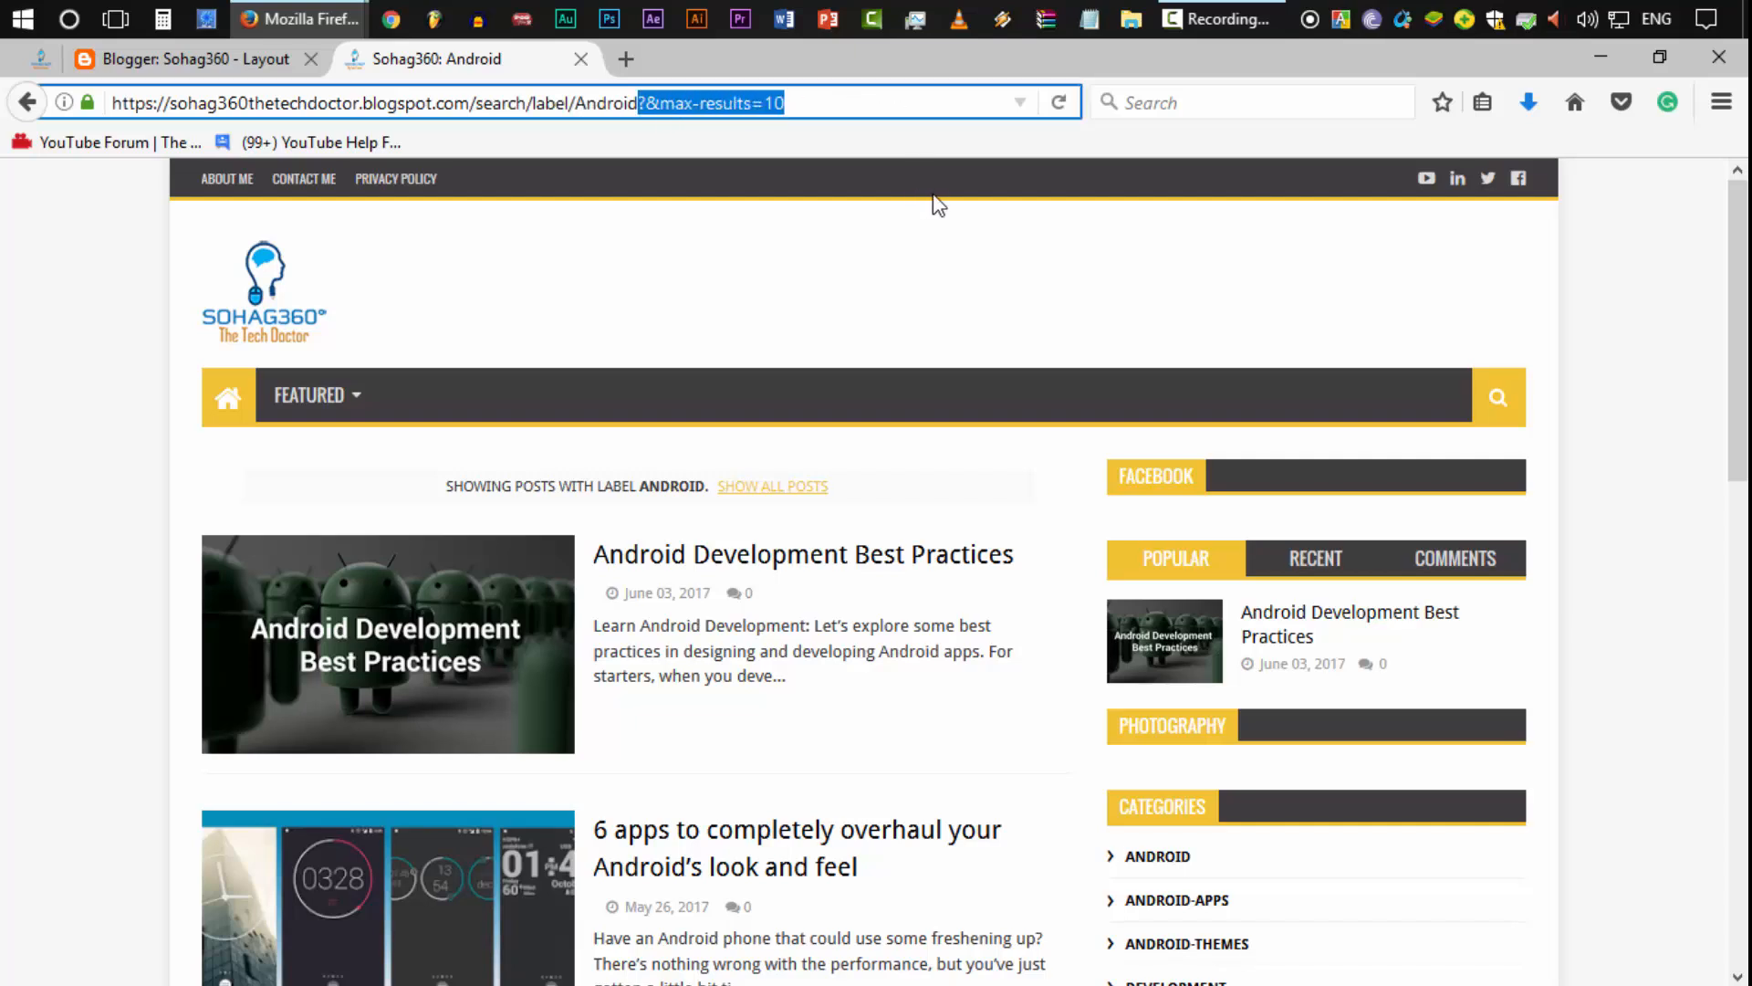
key("BackSpace")
key("ctrl+a")
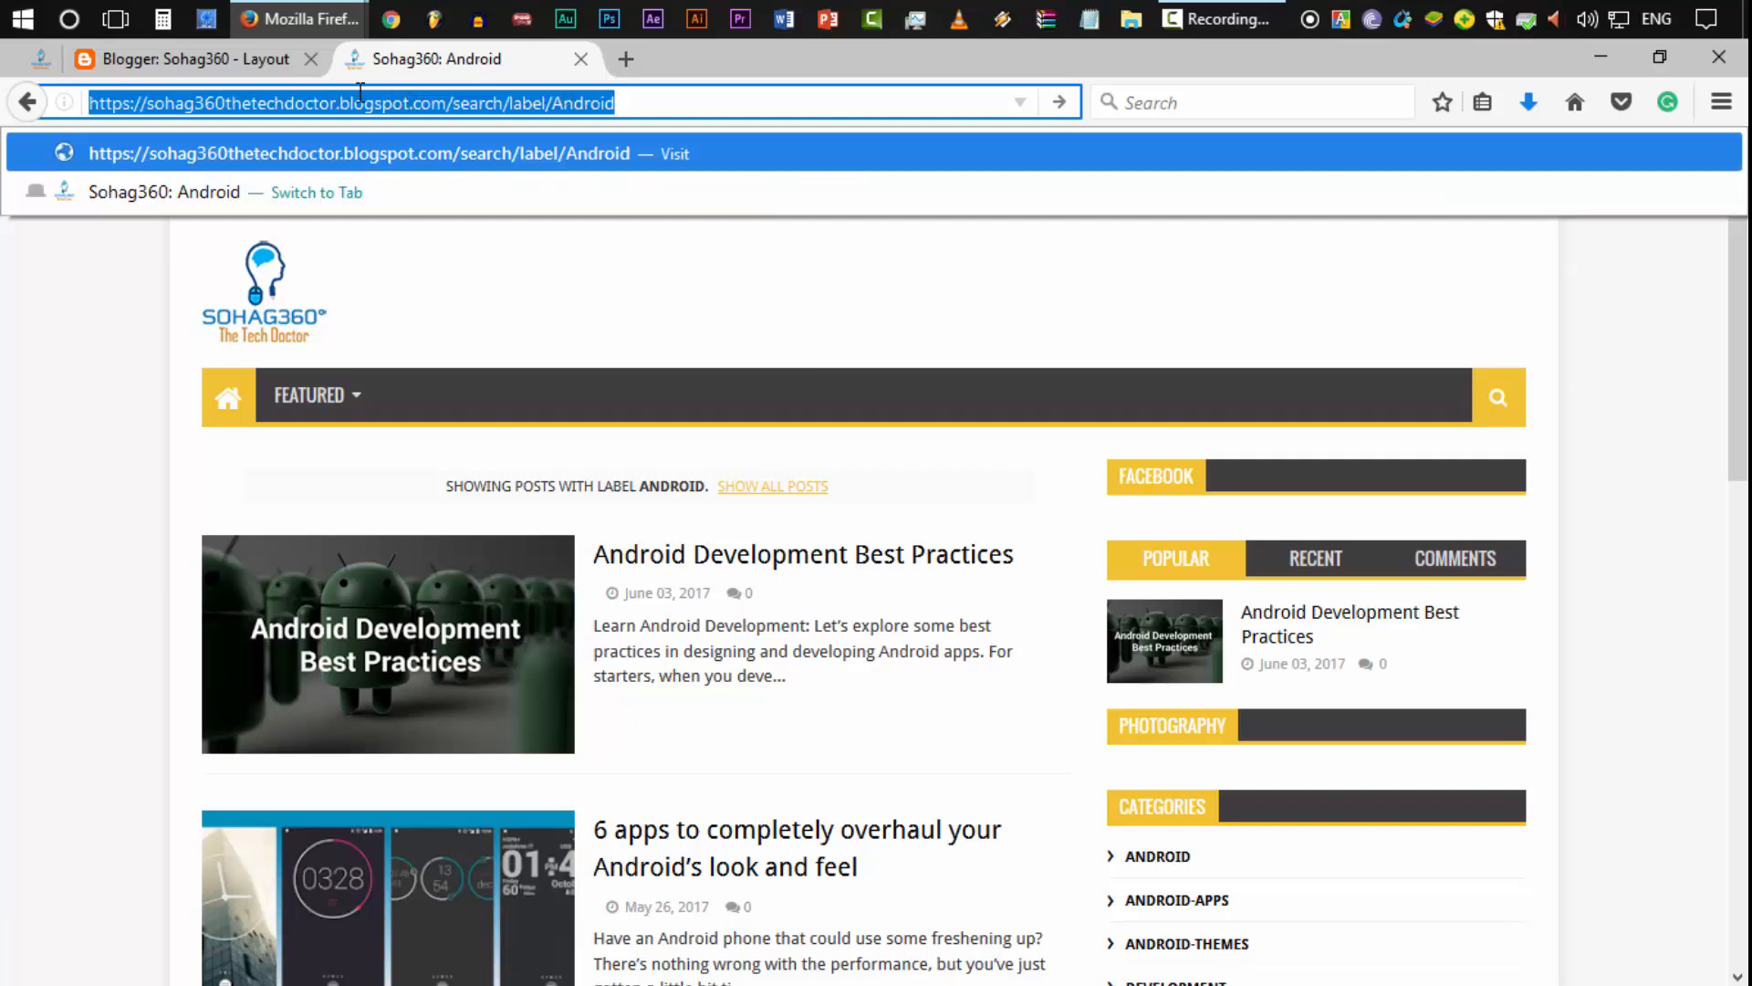
Step: Add the Android link to the Main Menu list with the copied label page URL and place Featured above it
left_click(347, 27)
left_click(435, 137)
triple_click(527, 571)
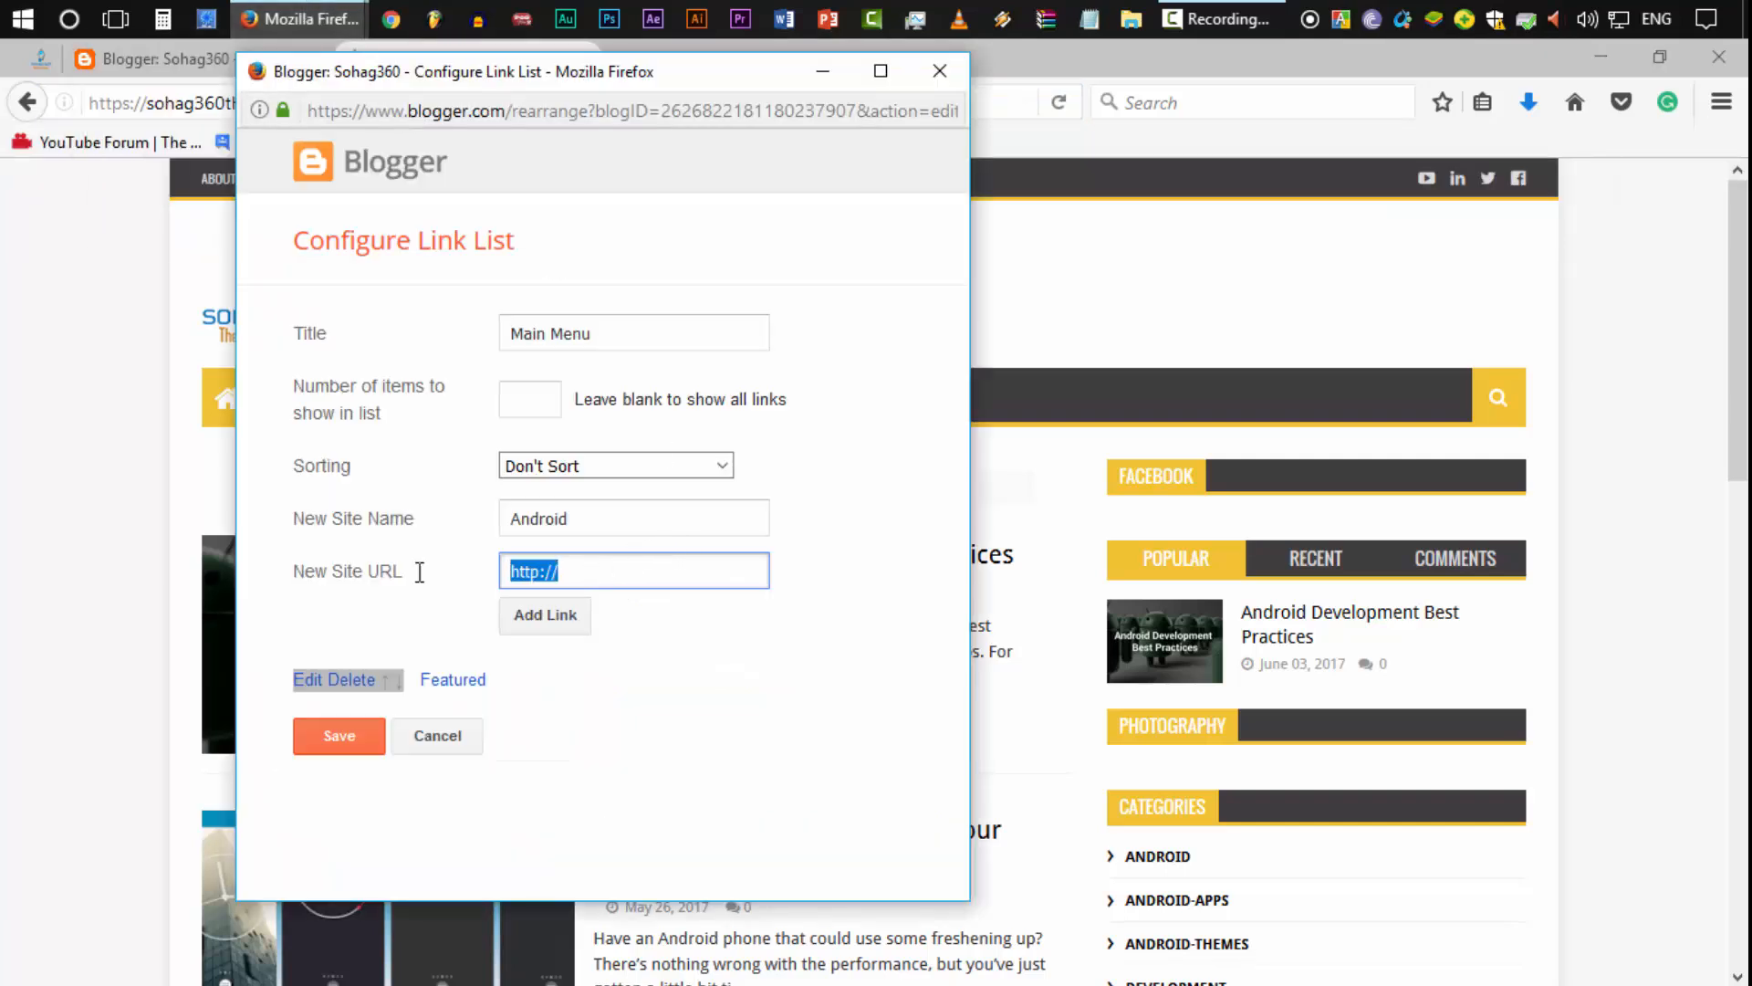
key("ctrl+v")
left_click(552, 615)
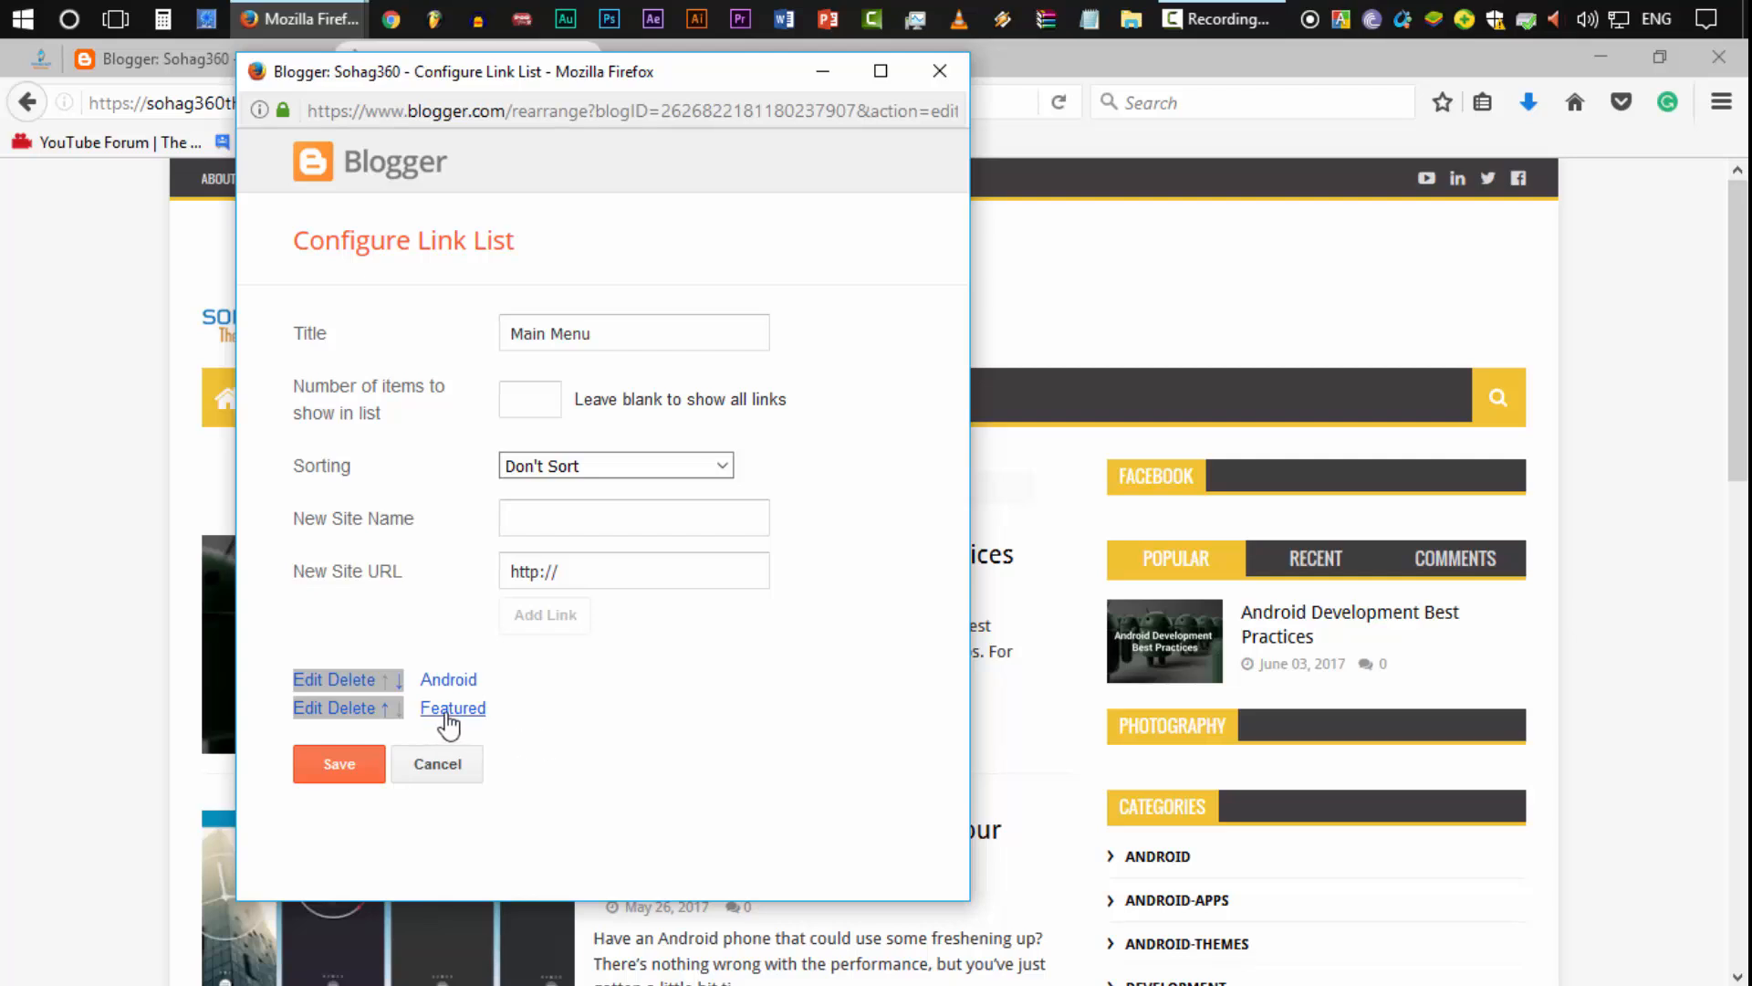
left_click(385, 710)
Step: Check the Android drop-down's sub-items on the reference blog and enter _Apps as the new link's name in the Main Menu list
left_click(47, 66)
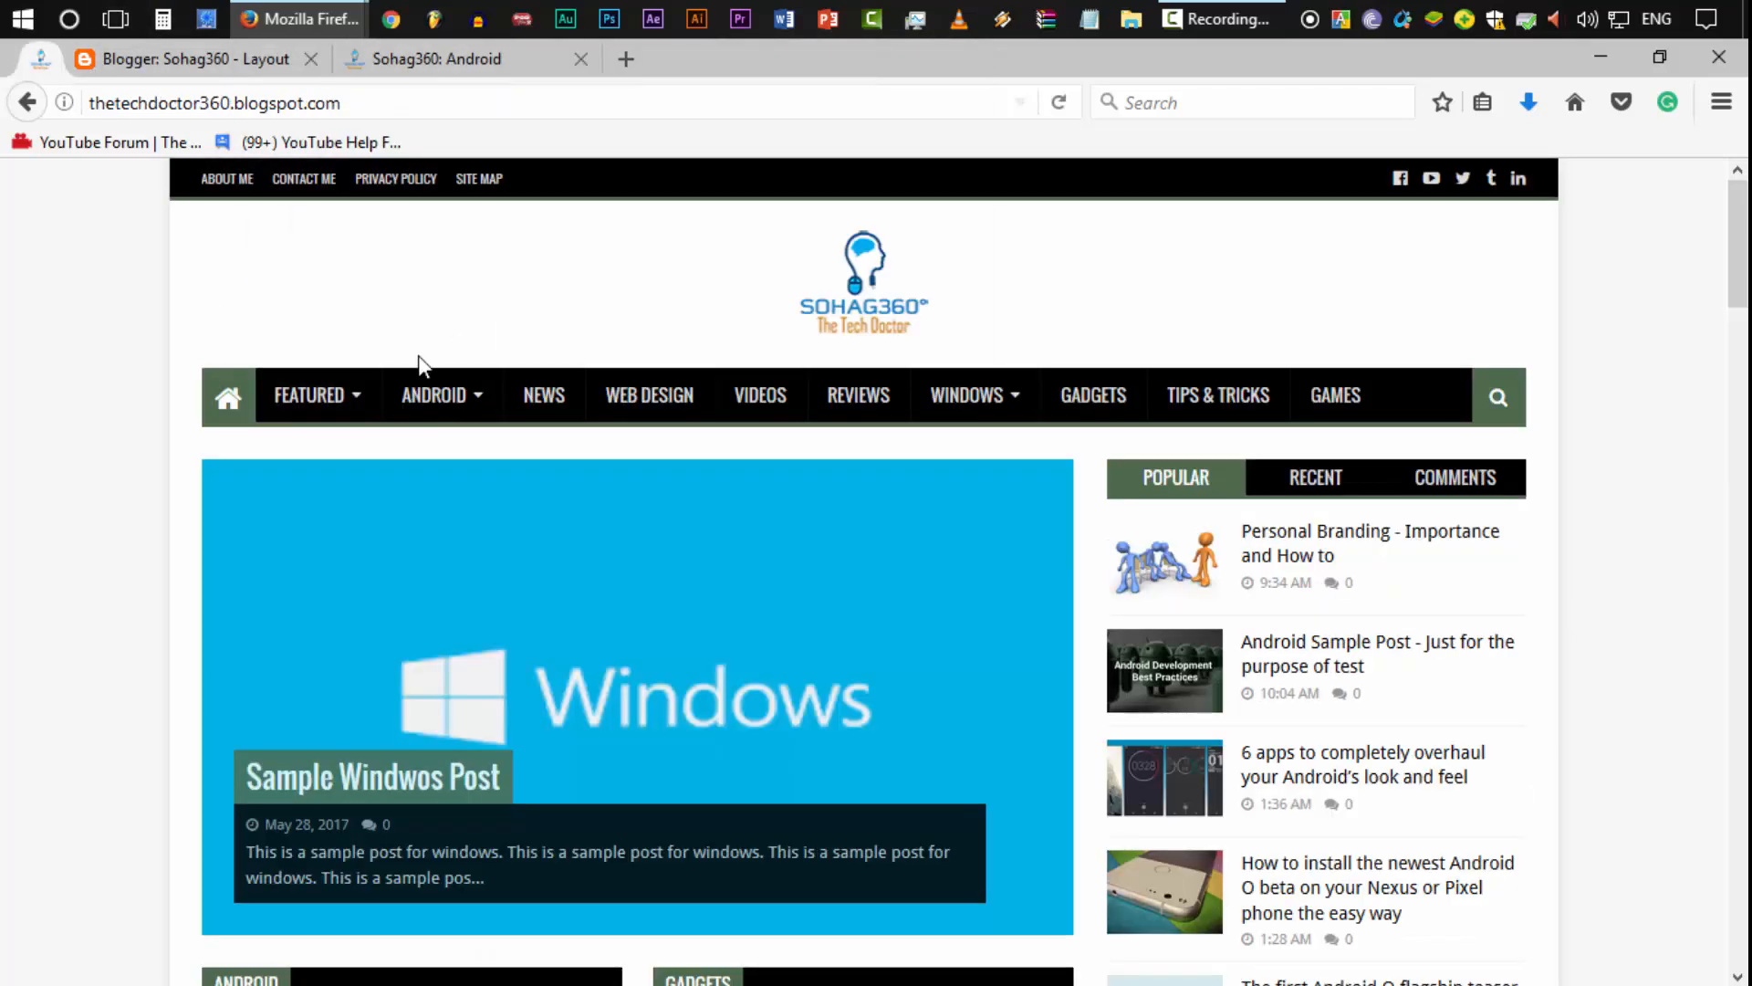
mouse_move(447, 416)
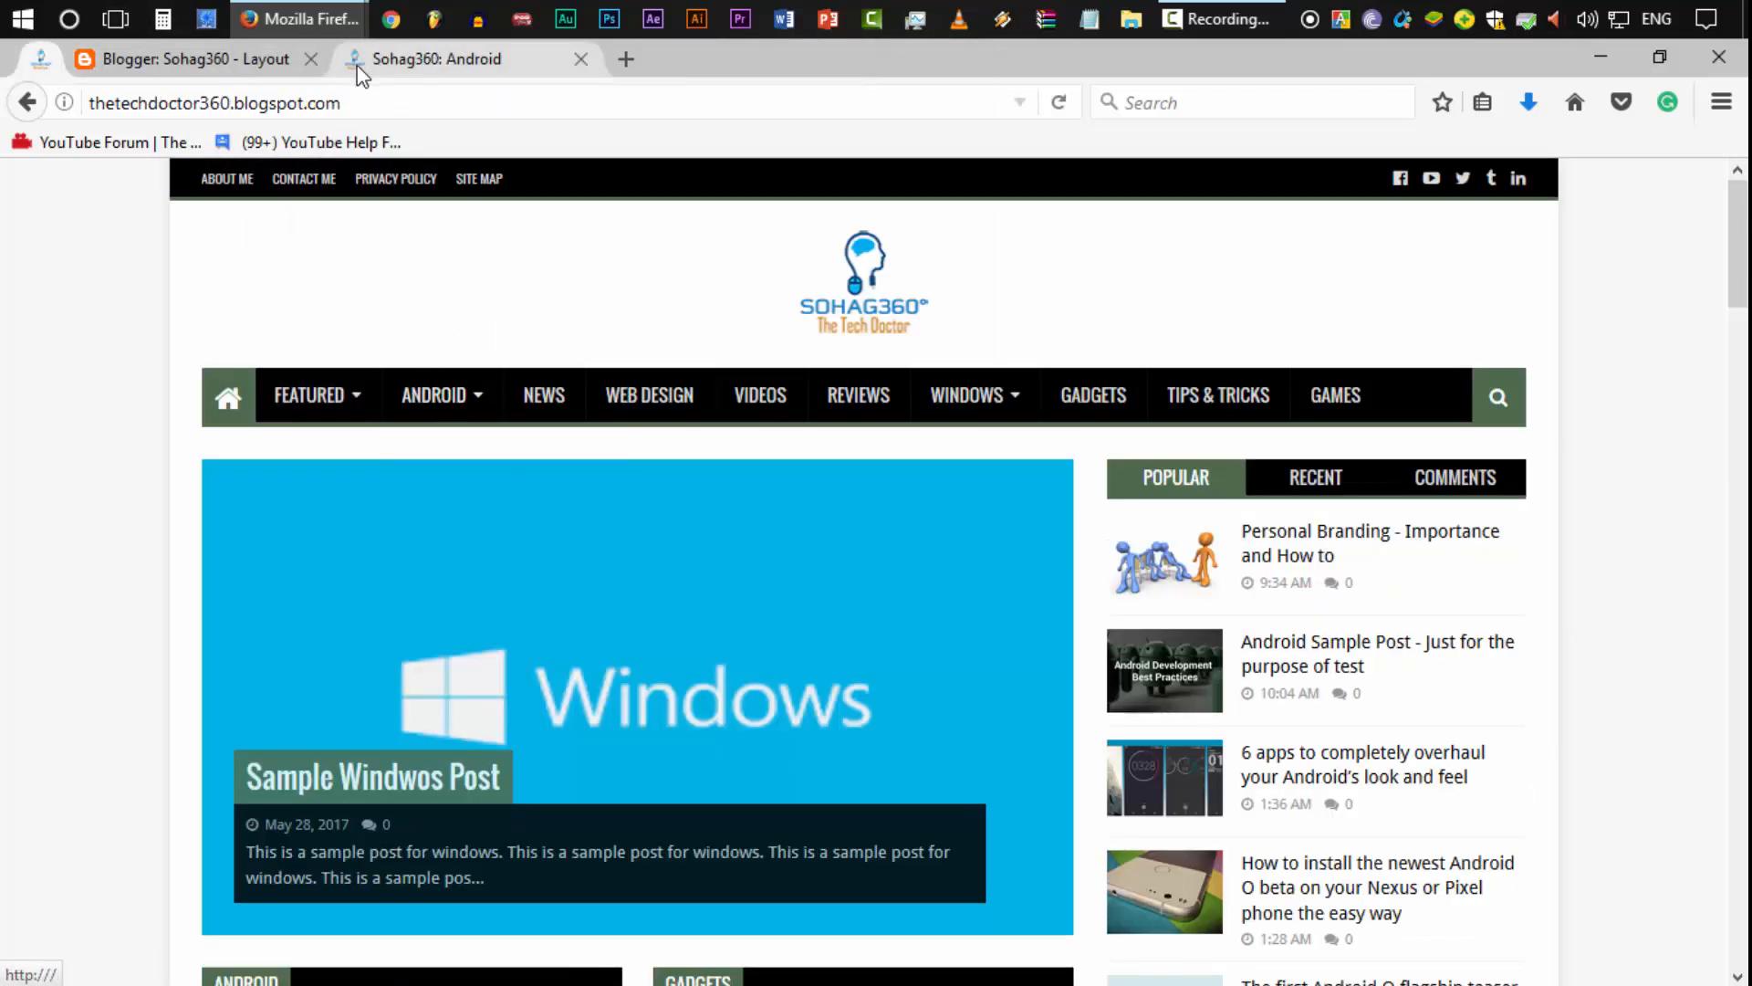
left_click(283, 63)
mouse_move(301, 18)
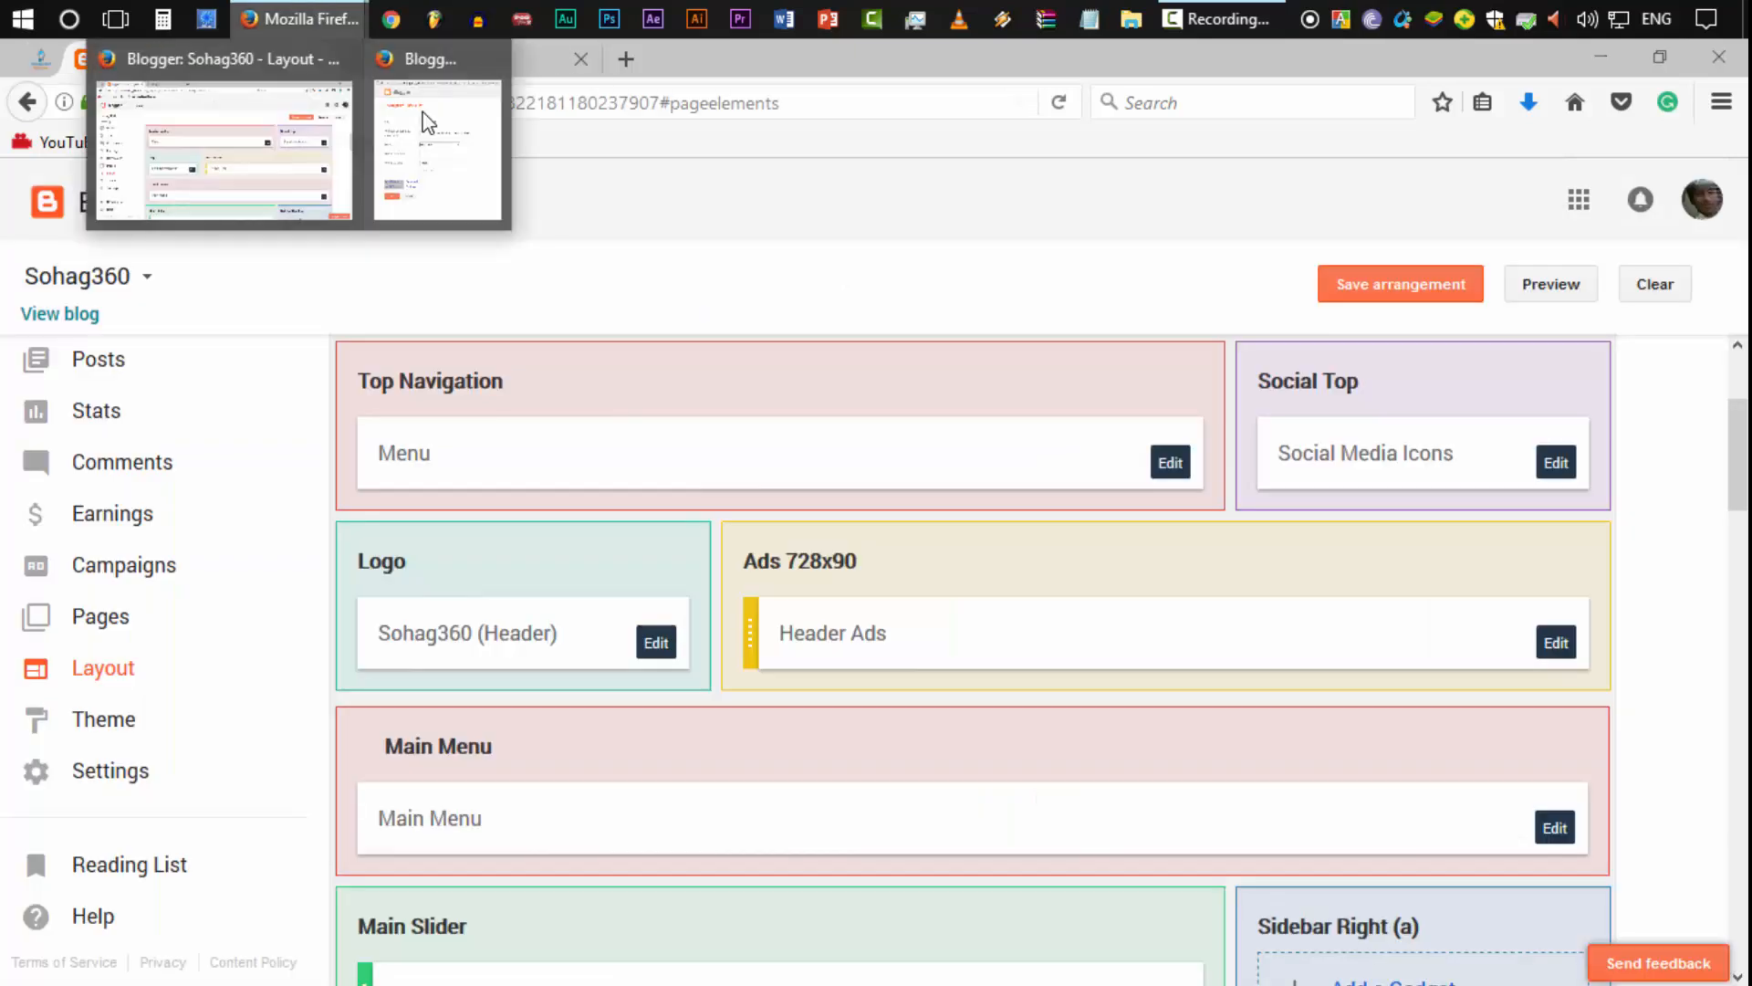
left_click(434, 164)
left_click(575, 516)
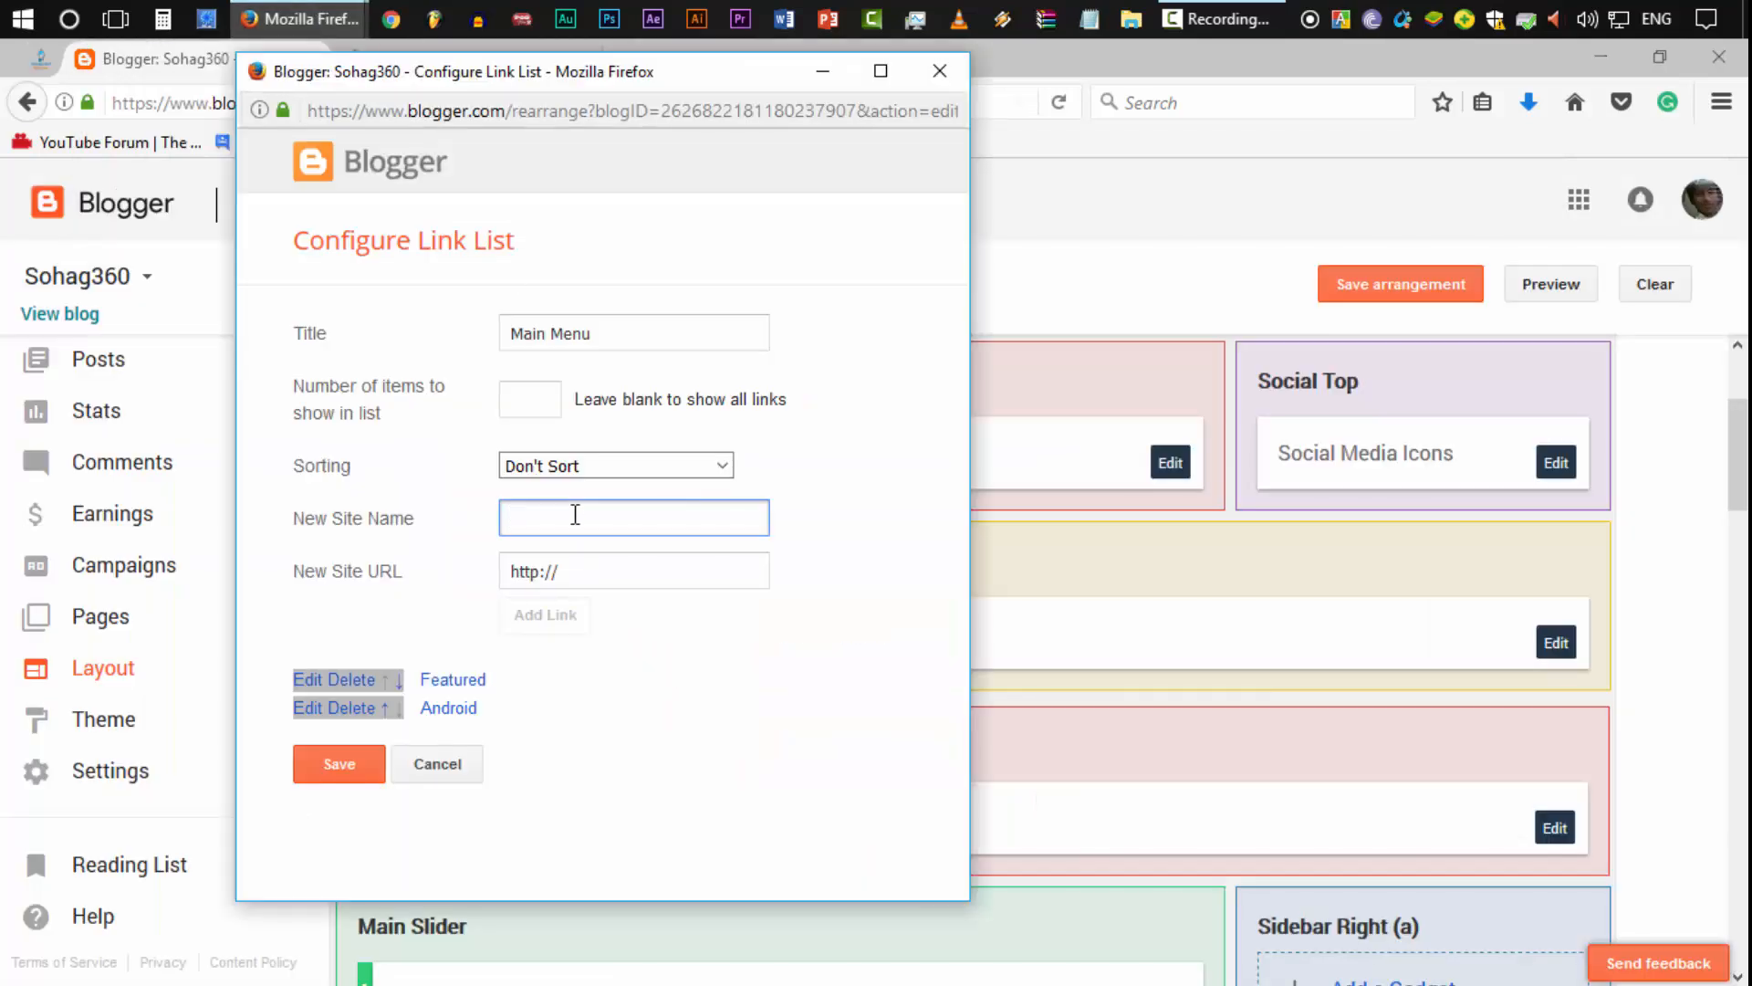
type("_Apps")
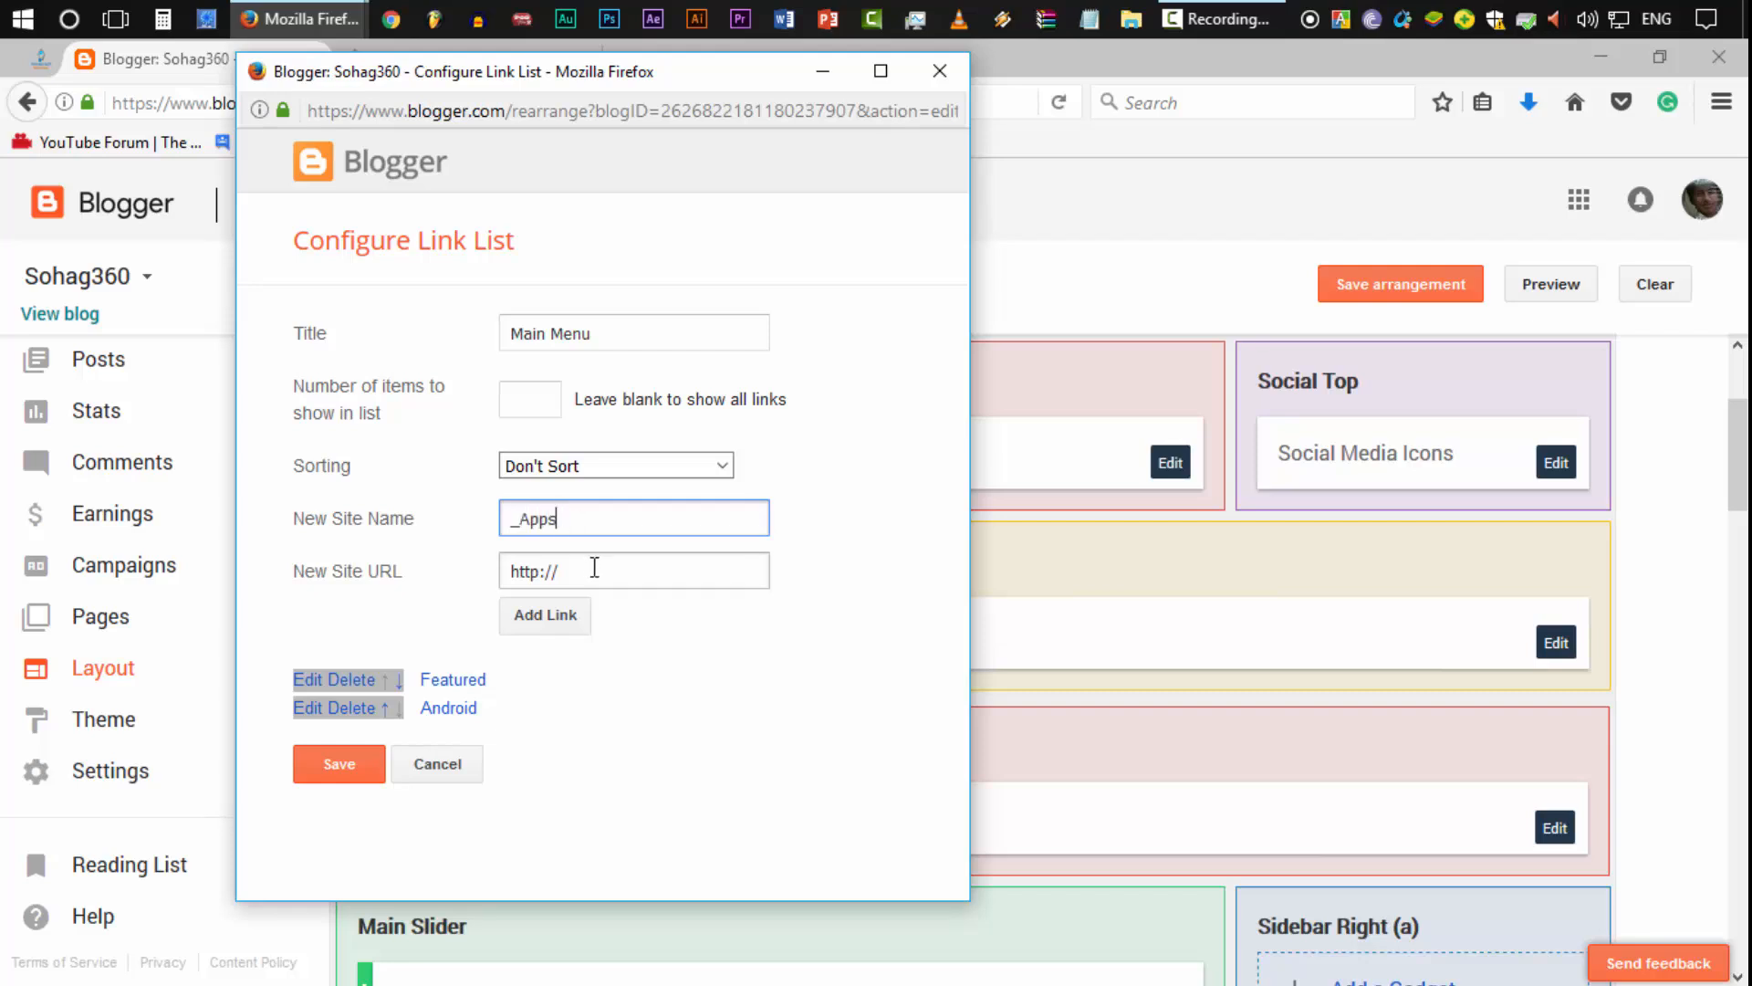
key("Tab")
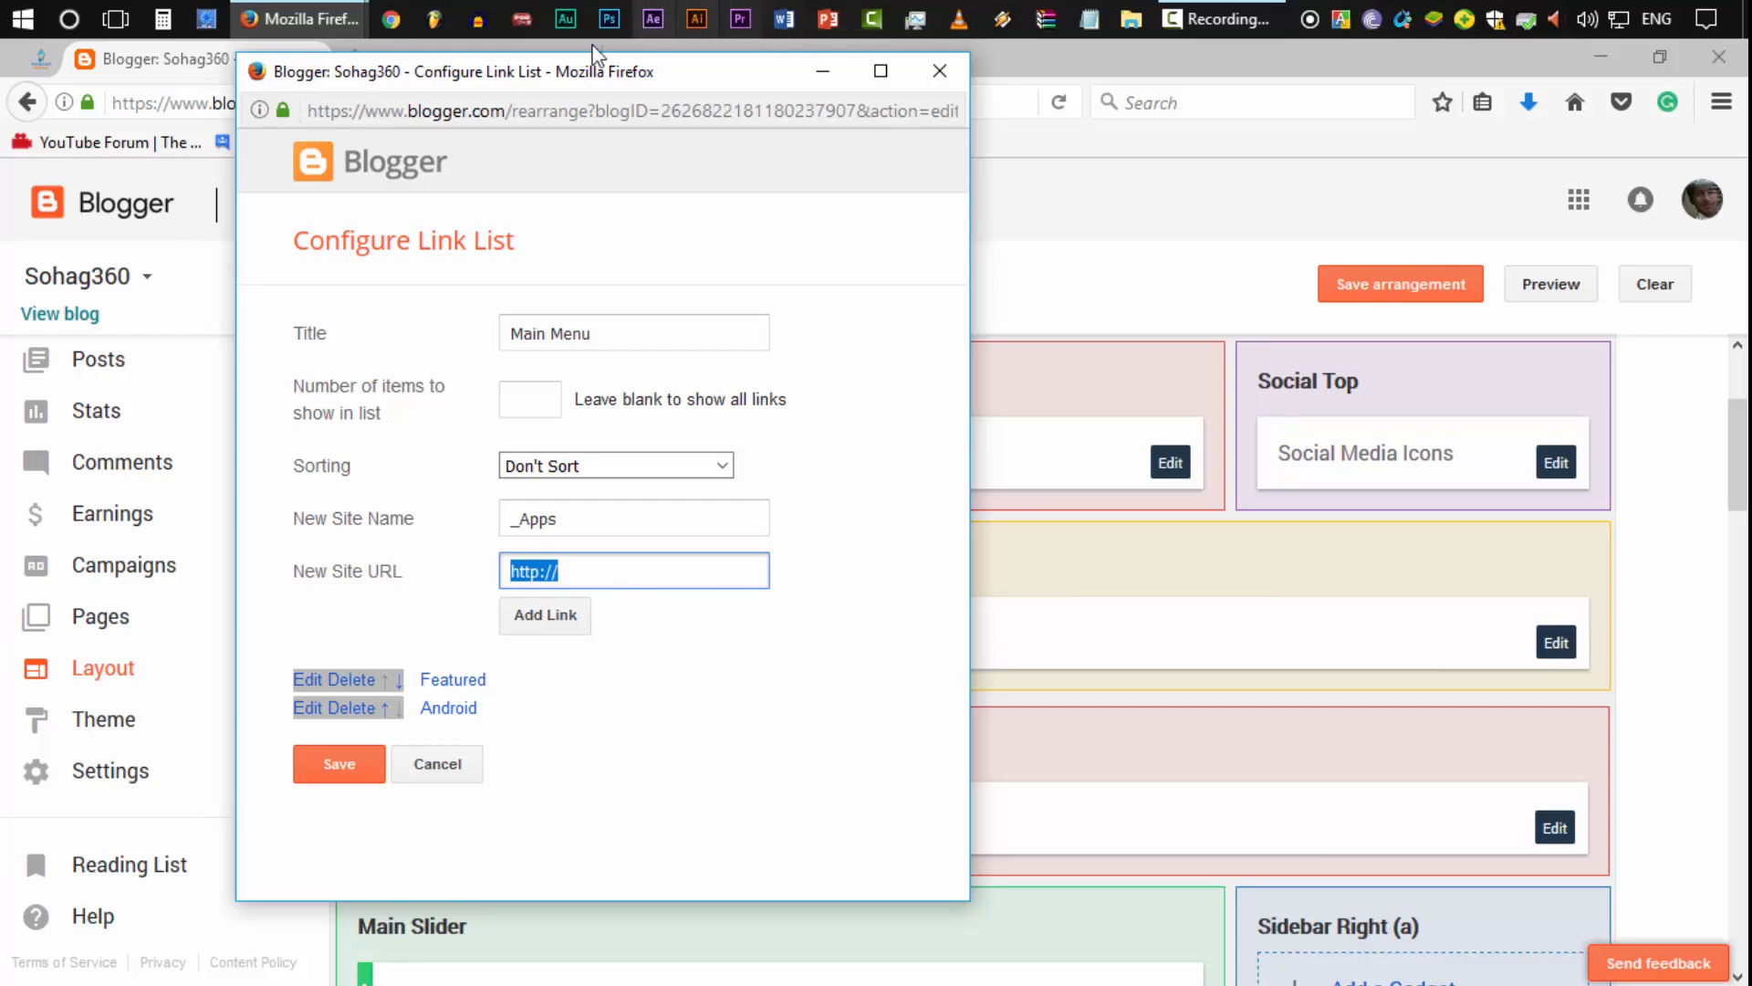
Step: Open the android-apps label page from the Sohag360 blog's Tags list and copy its address without ?&max-results=10
left_click_drag(557, 60, 526, 107)
left_click(452, 61)
scroll(1640, 687, "down", 5)
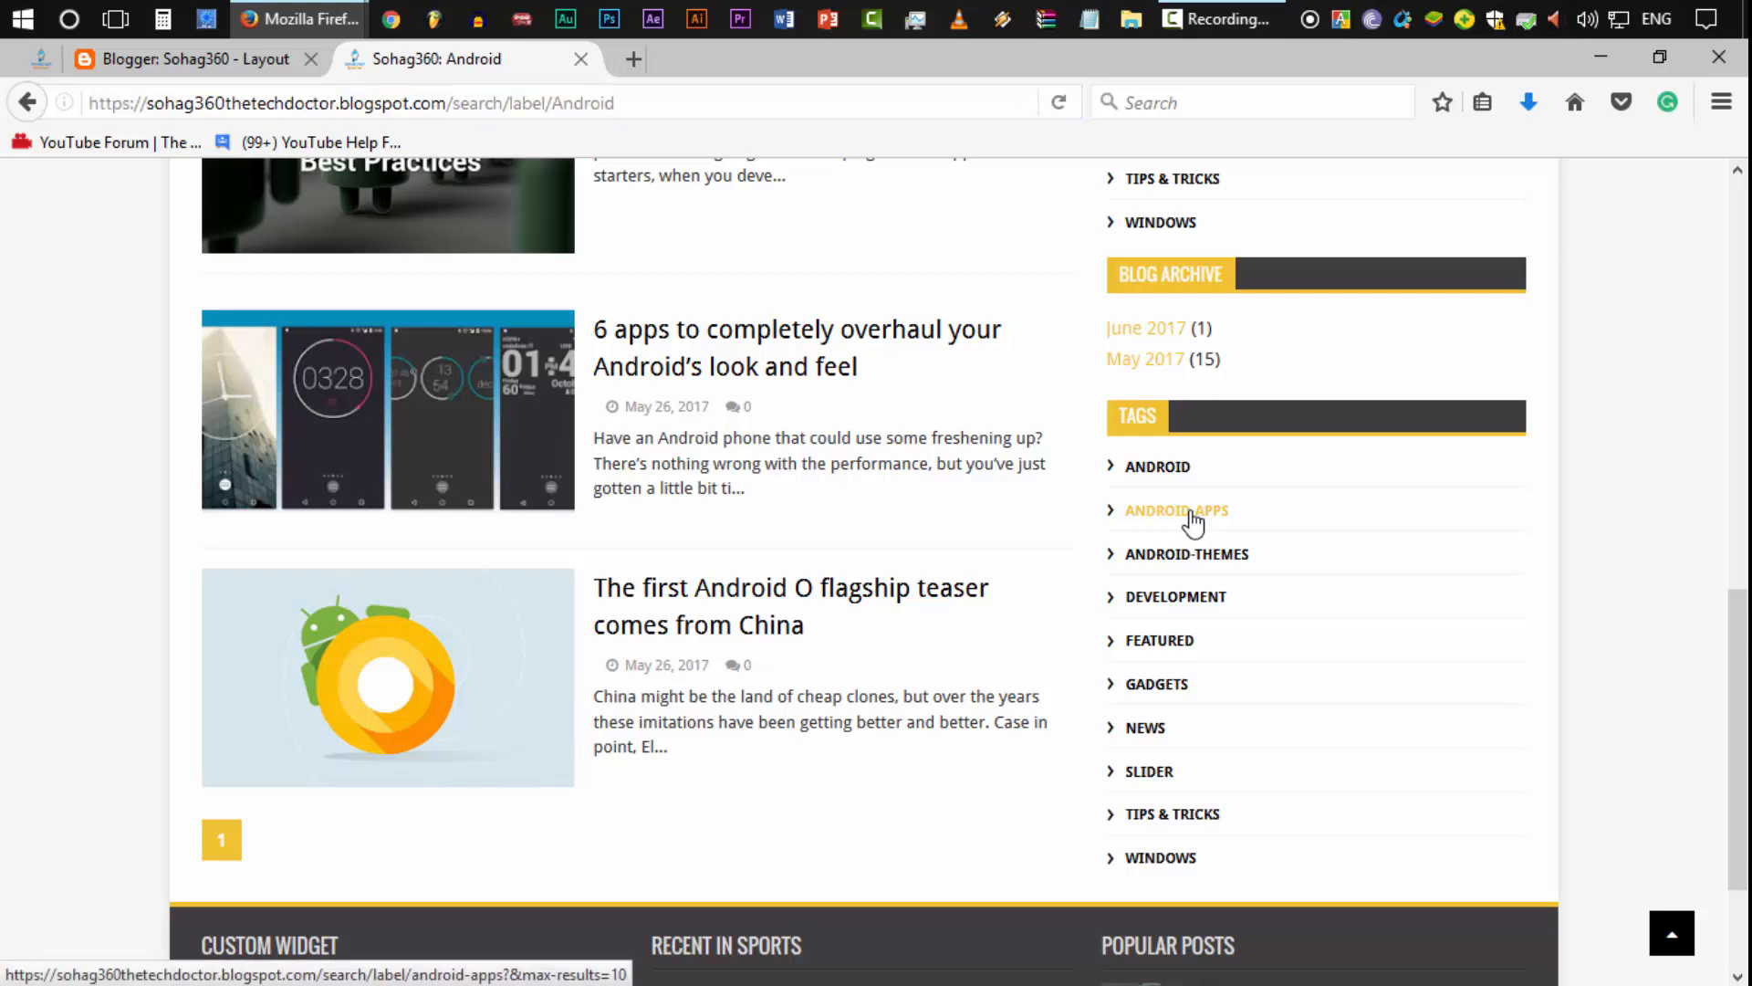
middle_click(1190, 516)
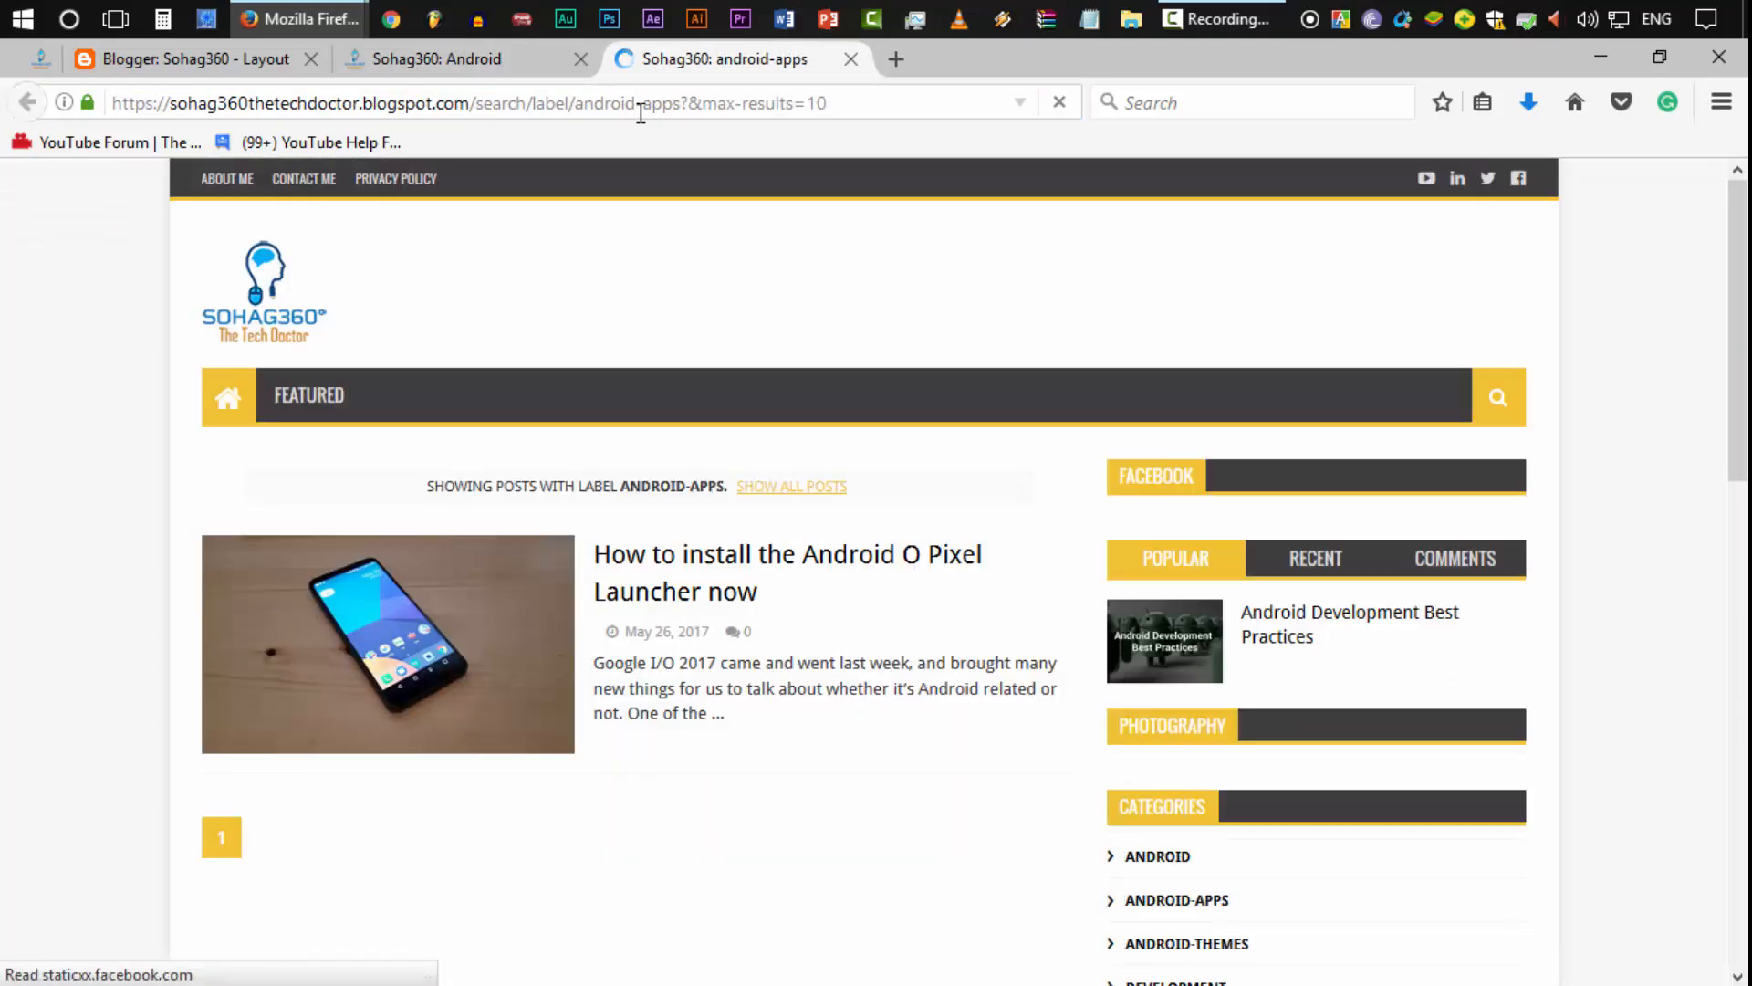
left_click_drag(680, 103, 95, 119)
key("ctrl+c")
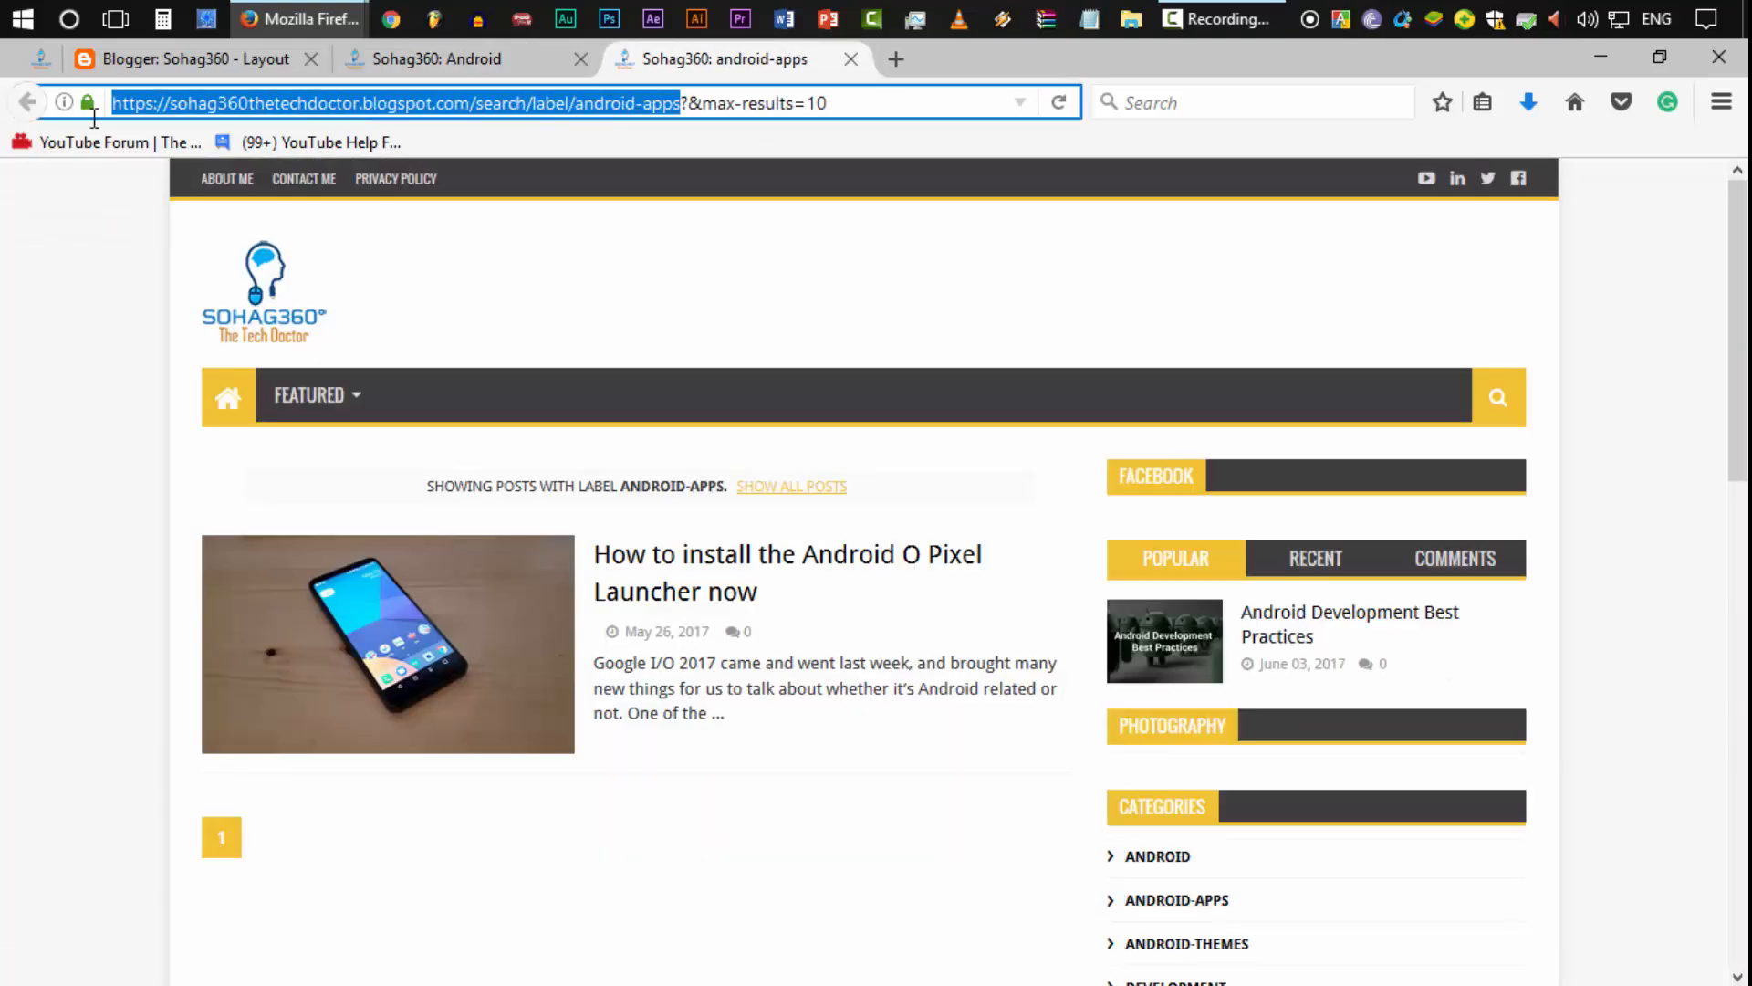
left_click(851, 60)
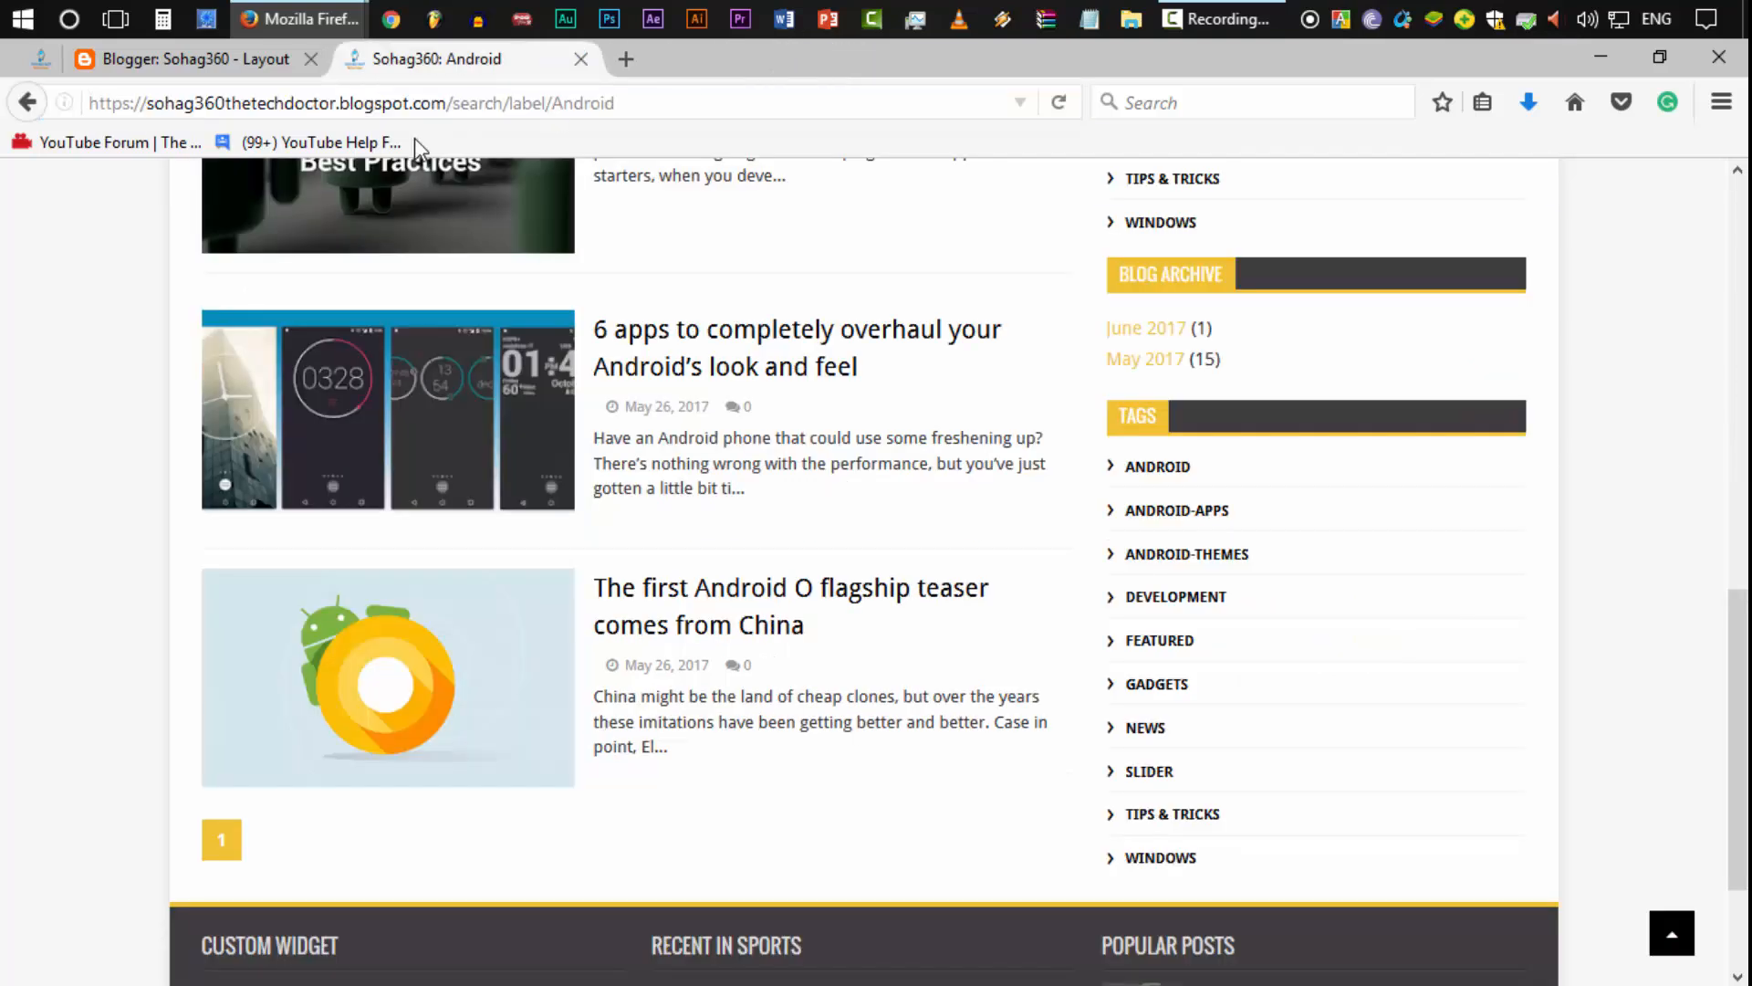
Step: Add the _Apps link to the Main Menu list with the copied label page URL and place it below Android
left_click(310, 19)
key("ctrl+v")
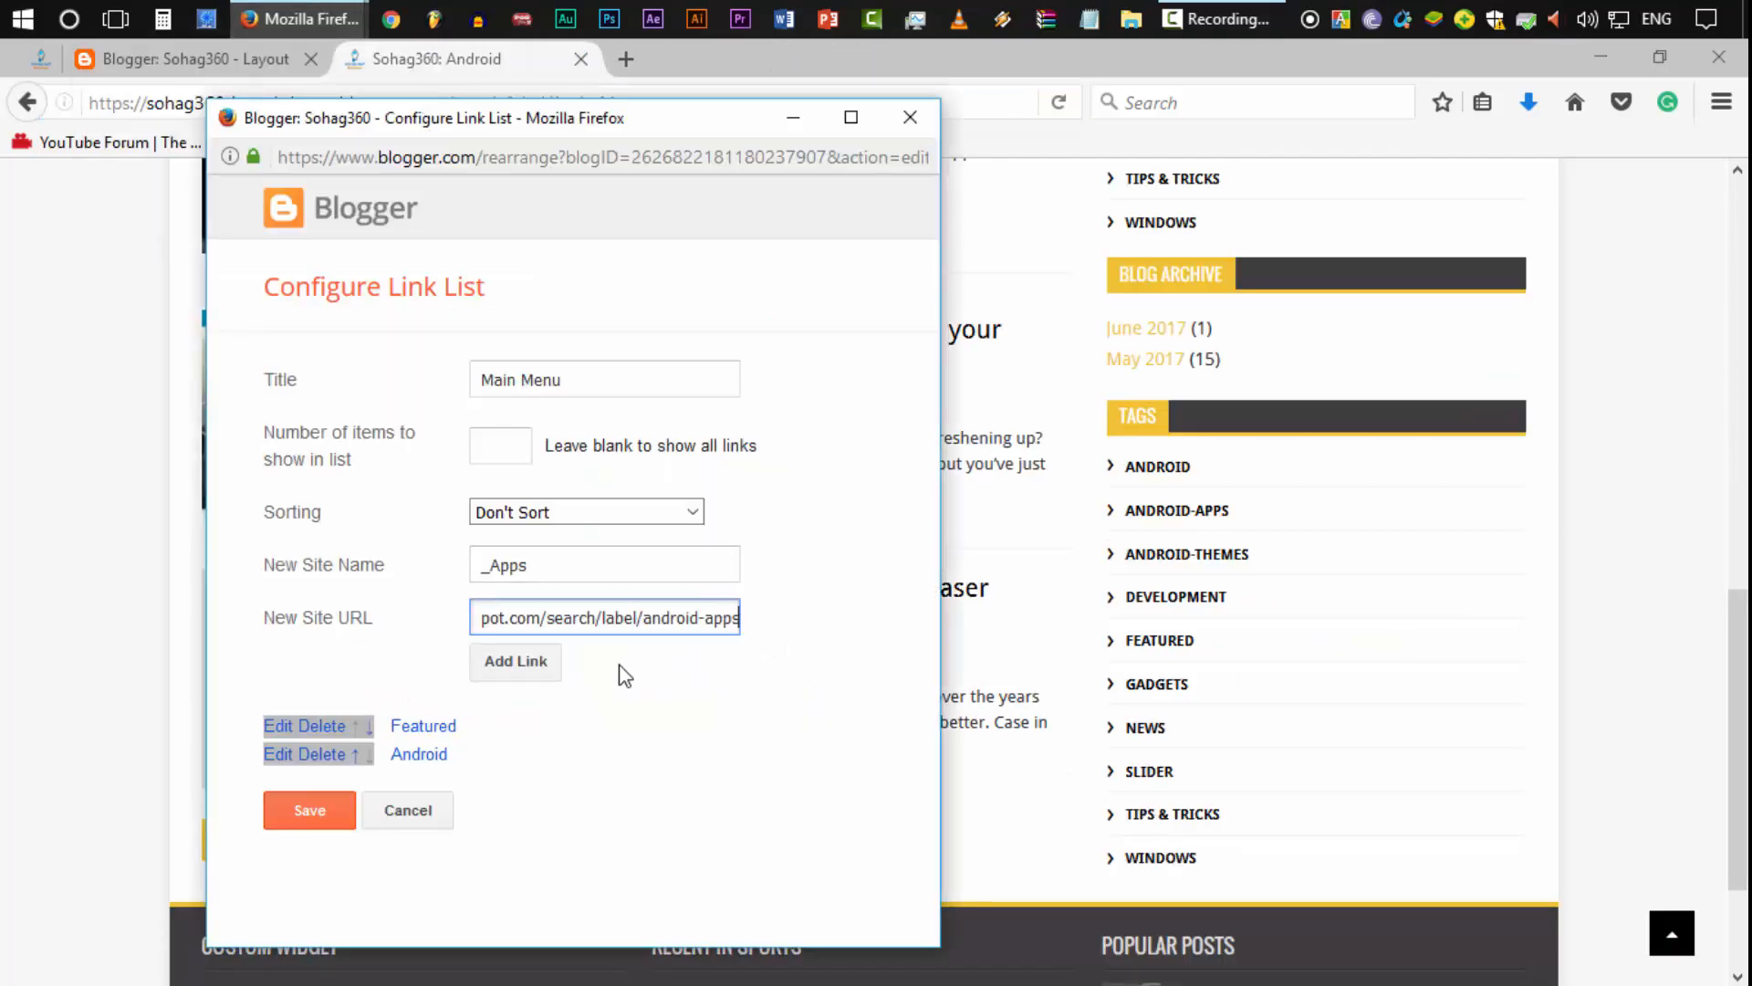
left_click(511, 662)
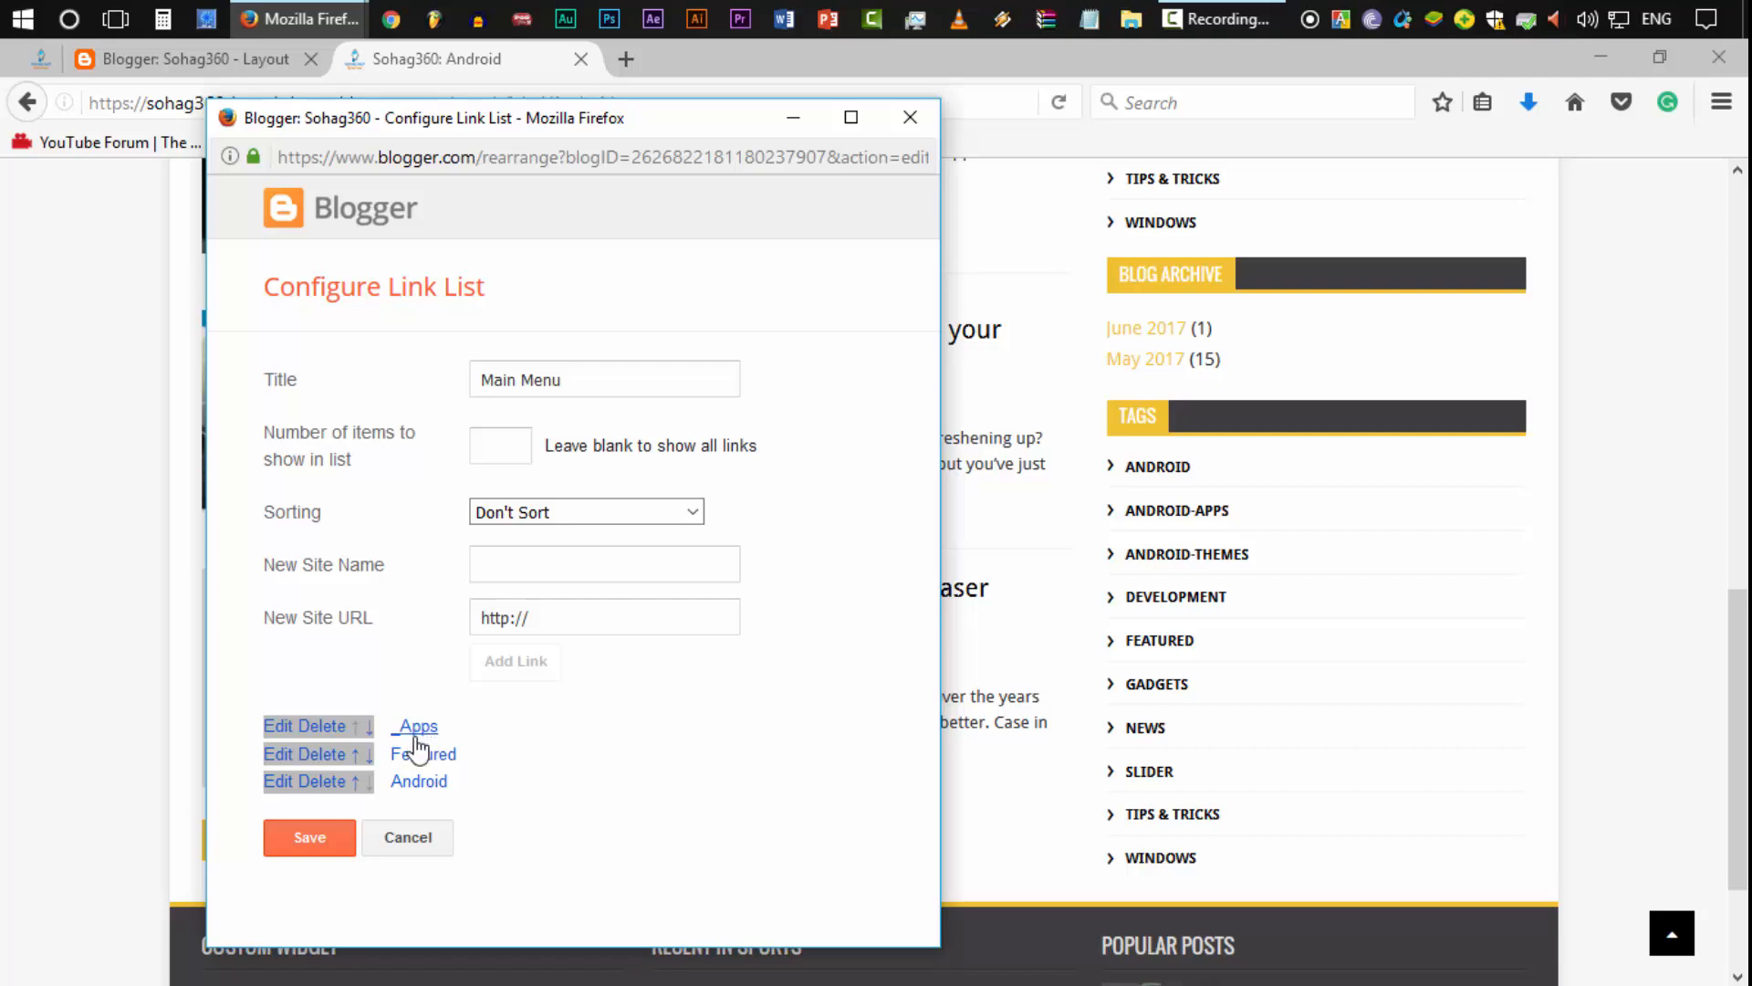
left_click(369, 727)
left_click(356, 781)
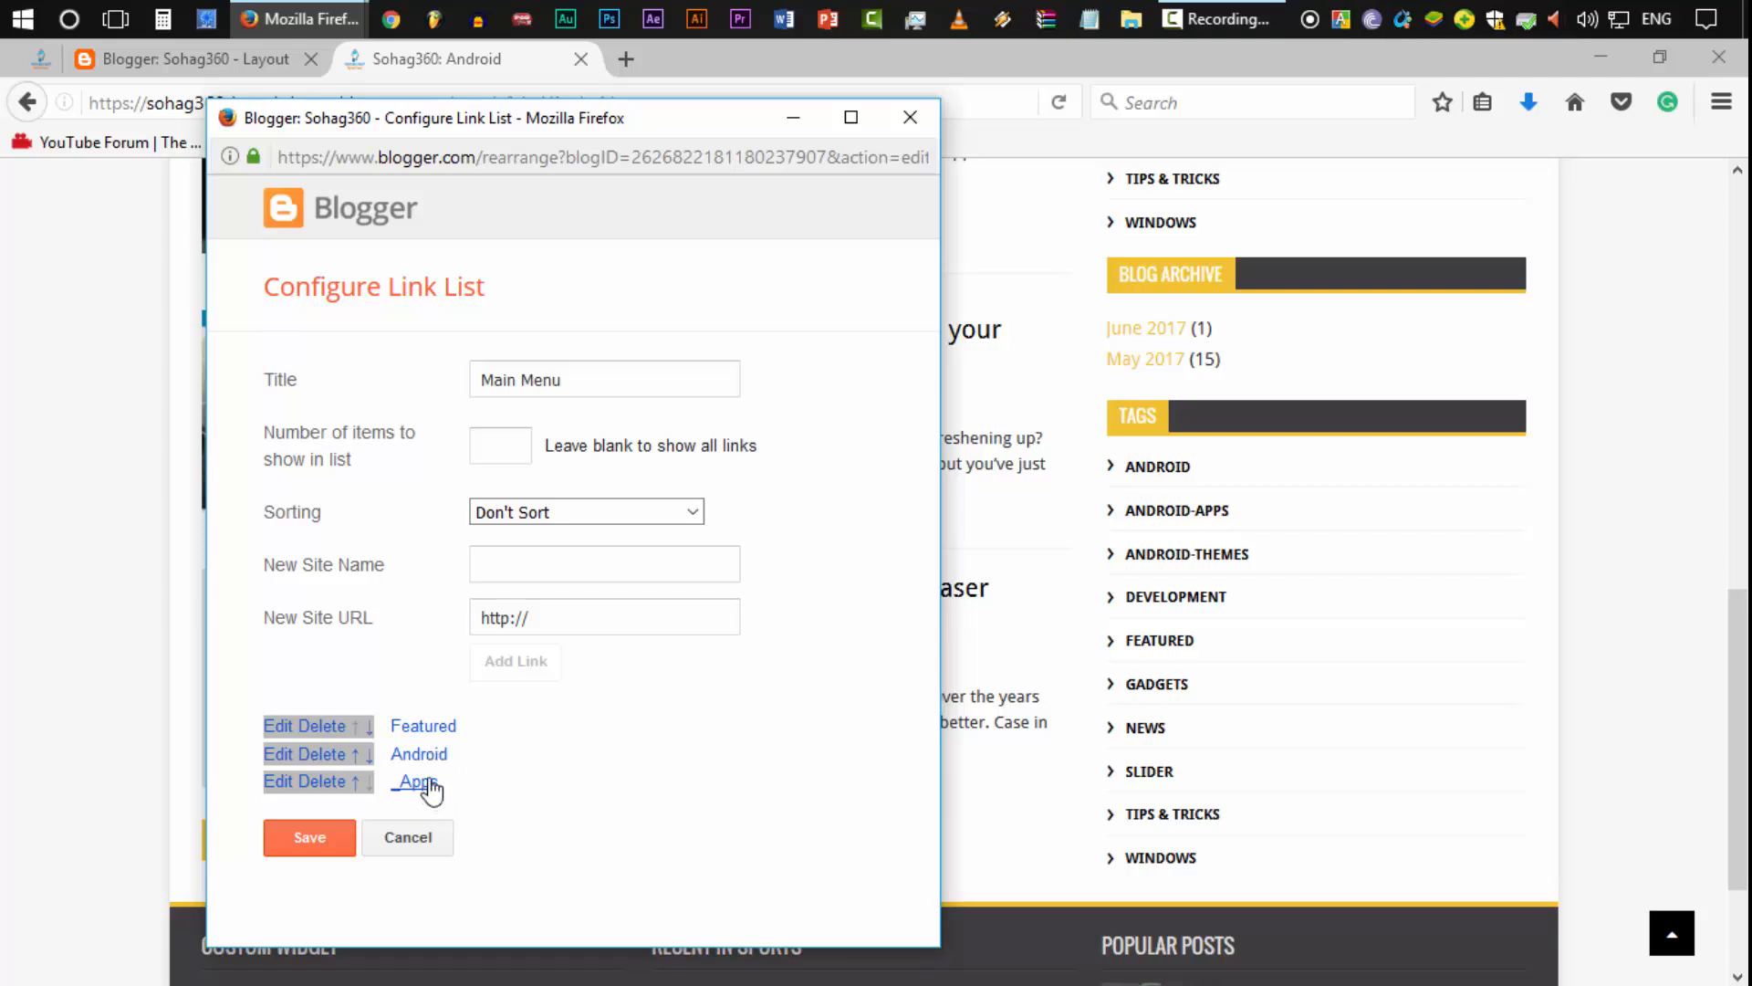
Step: Check the next Android sub-item on the reference blog and enter _Themes as the new link's name in the Main Menu list
left_click(42, 62)
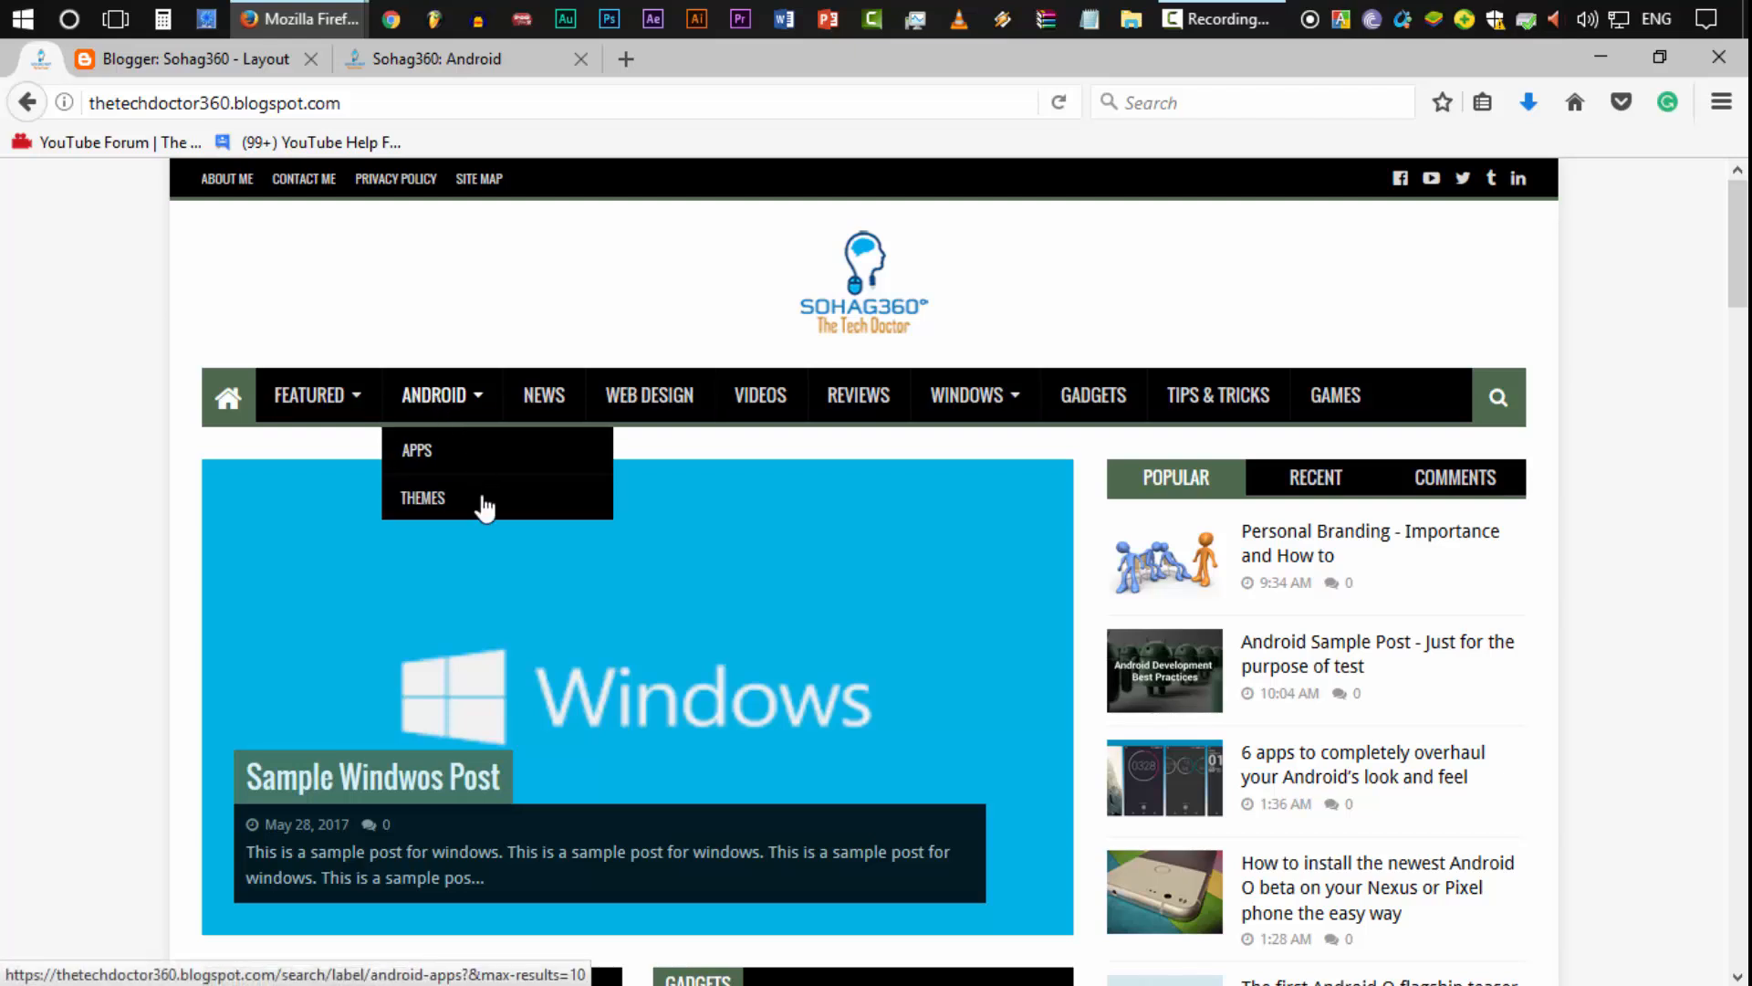
left_click(399, 75)
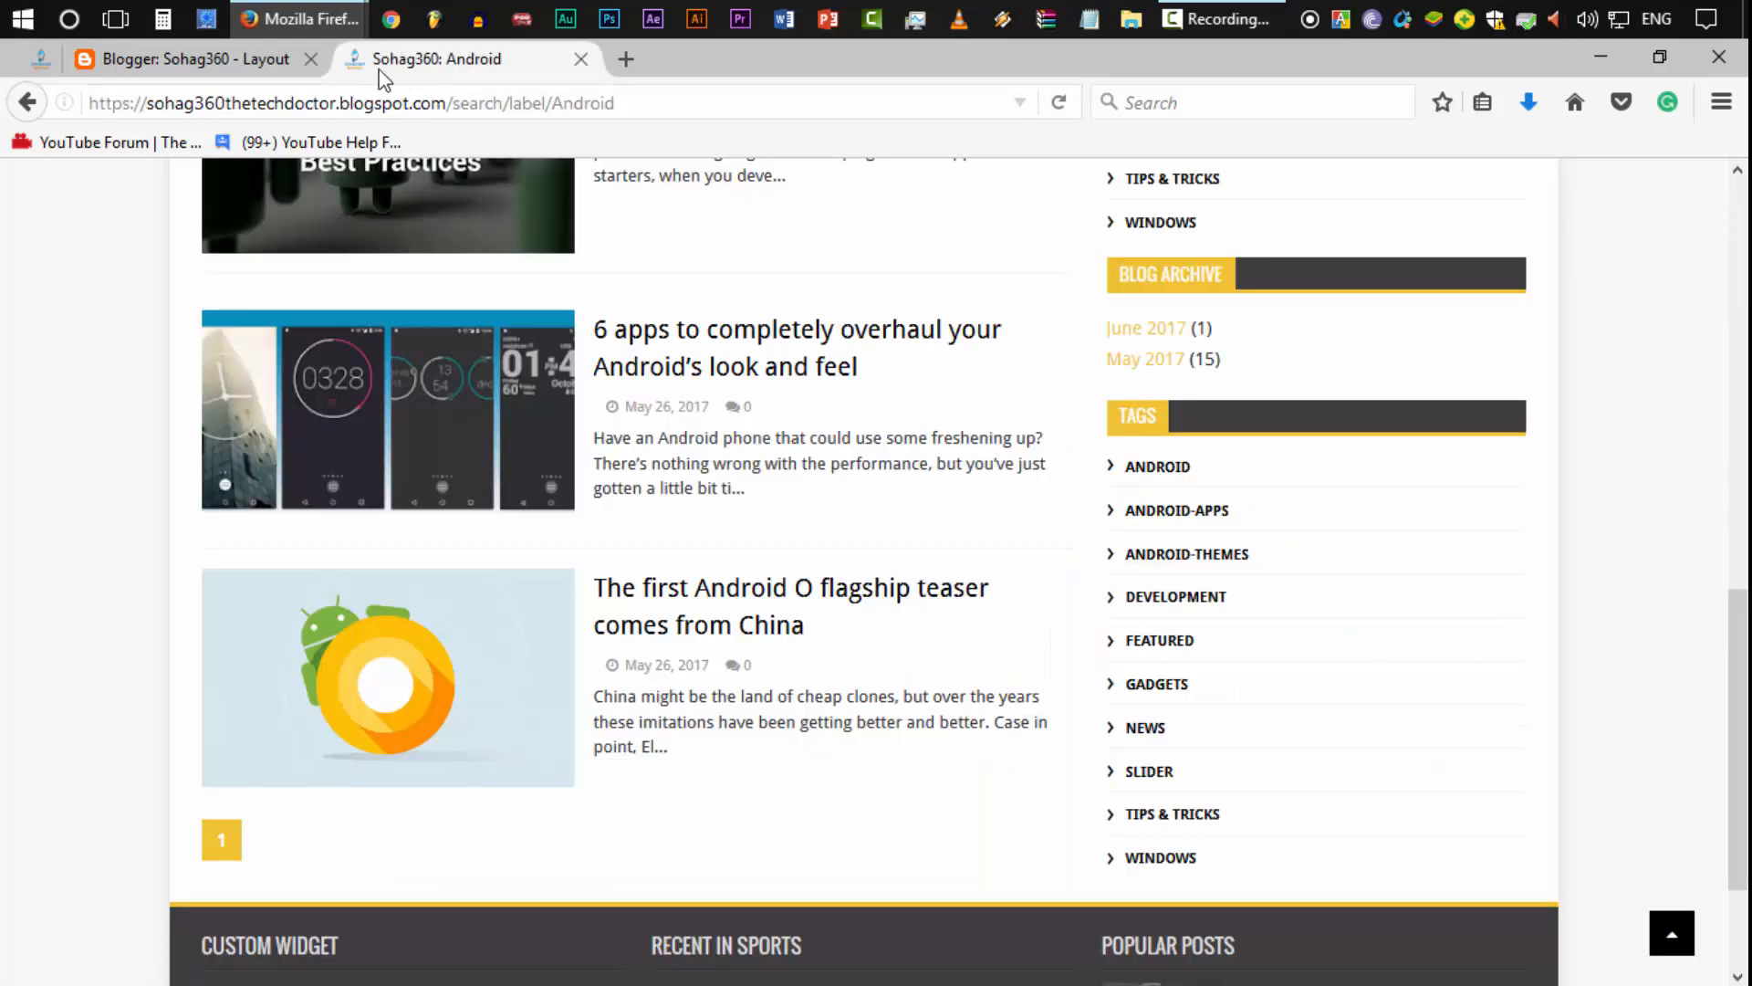
left_click(274, 66)
left_click(330, 12)
left_click(422, 129)
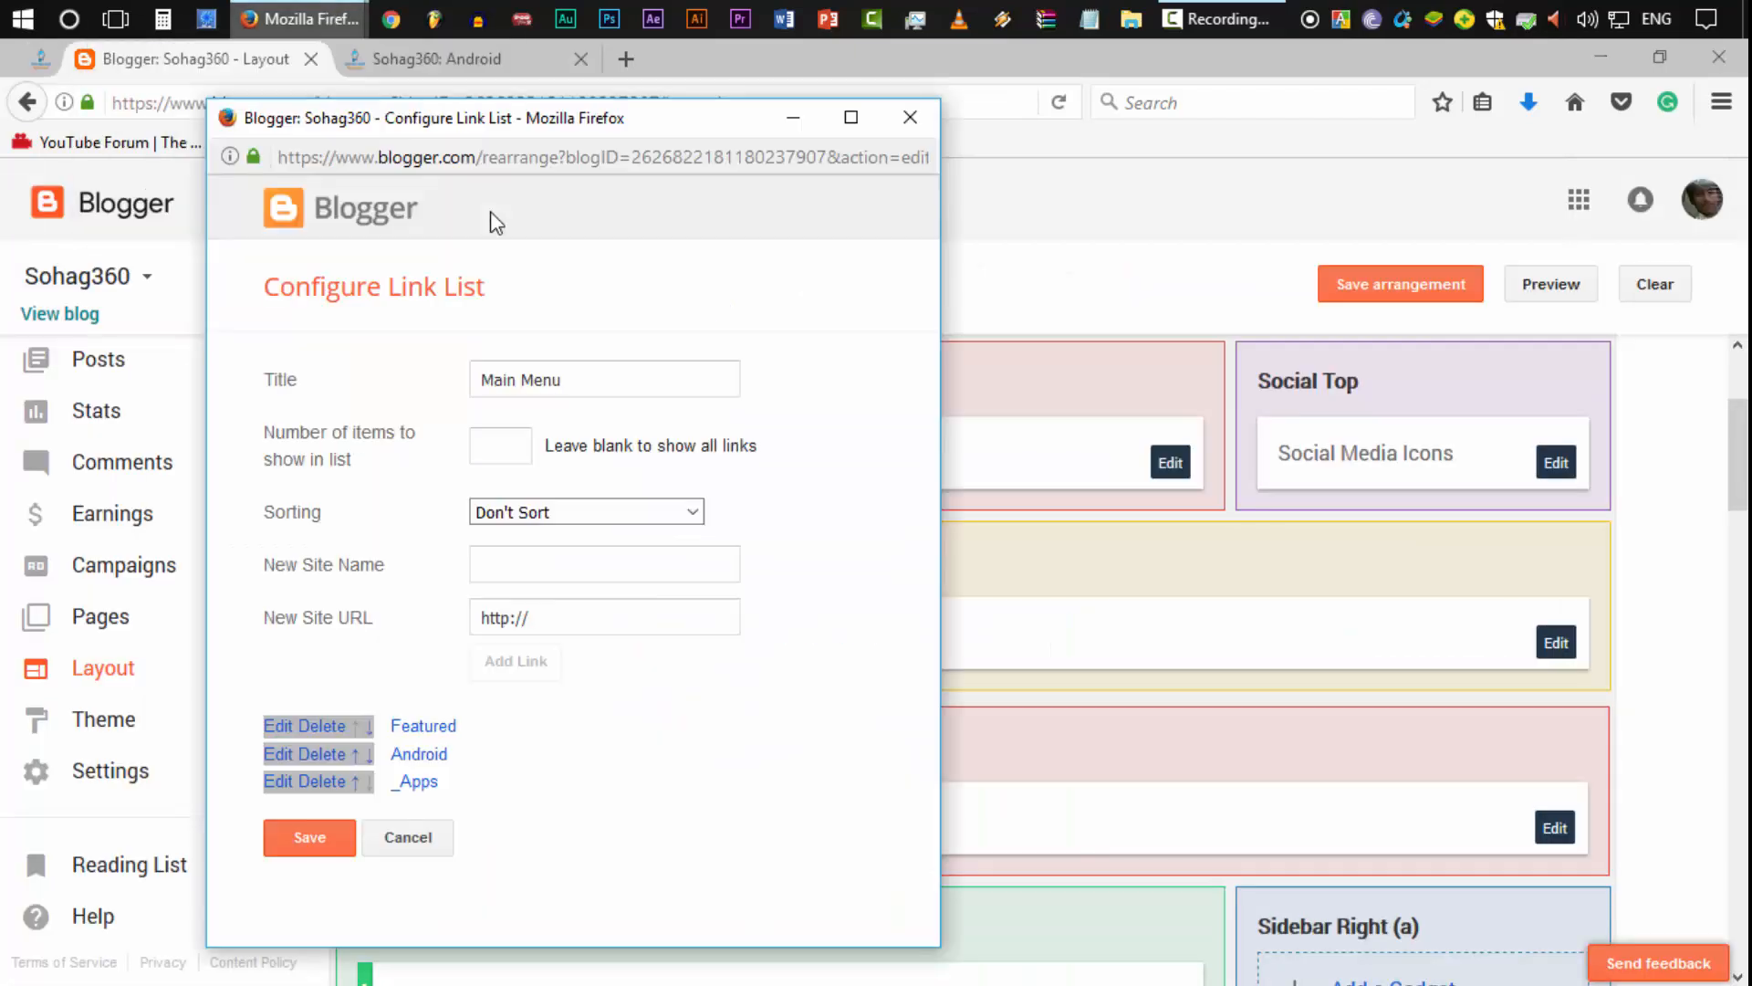
left_click(533, 567)
type("_Themes")
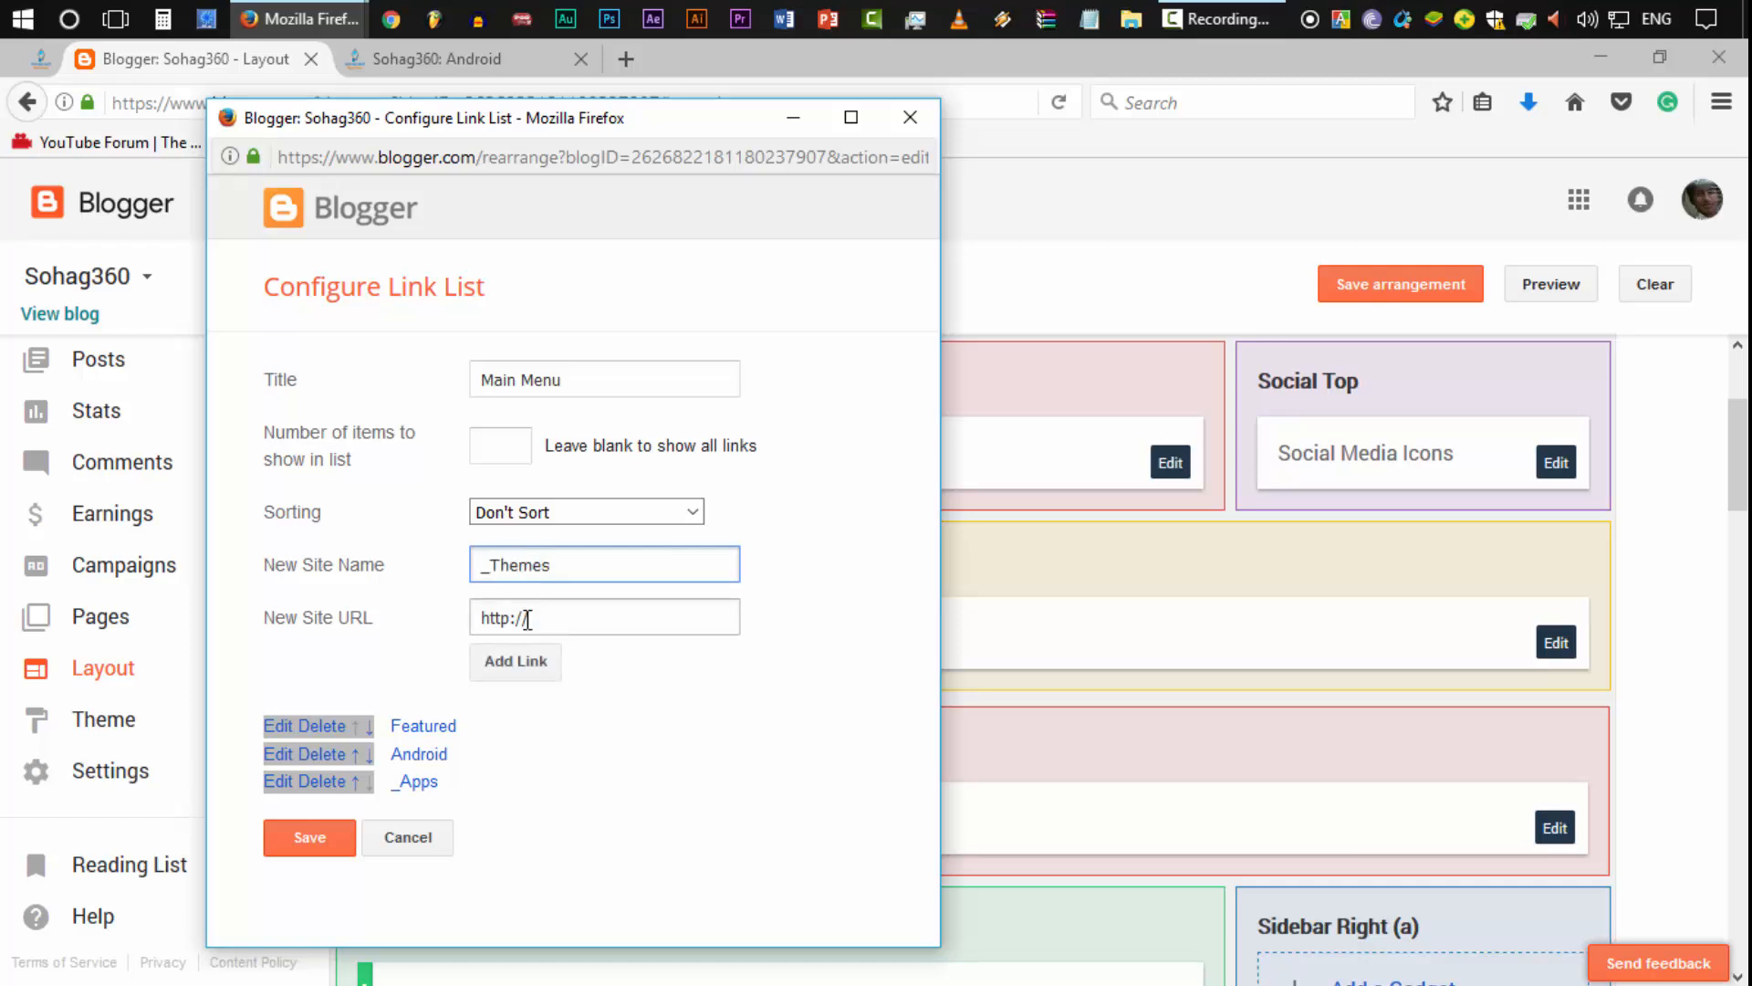
left_click_drag(529, 620, 373, 610)
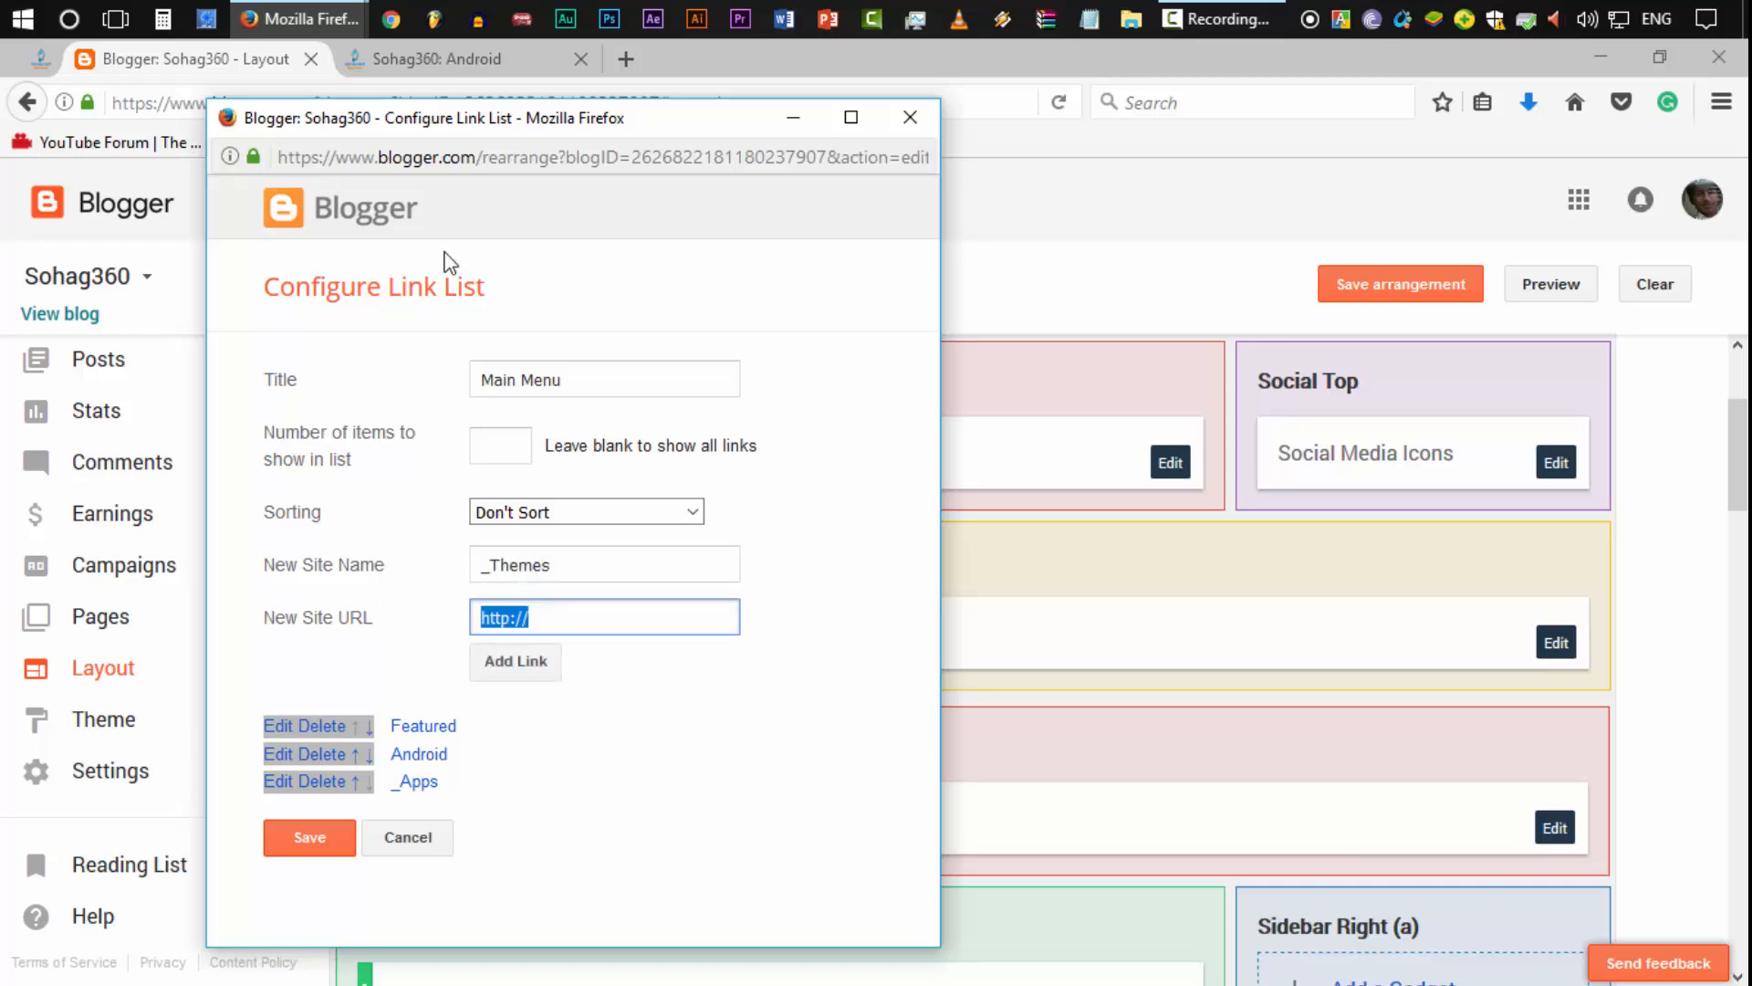
Step: Open the Android-themes label page from the Sohag360 blog's Tags list and copy its address without ?&max-results=10
left_click(446, 64)
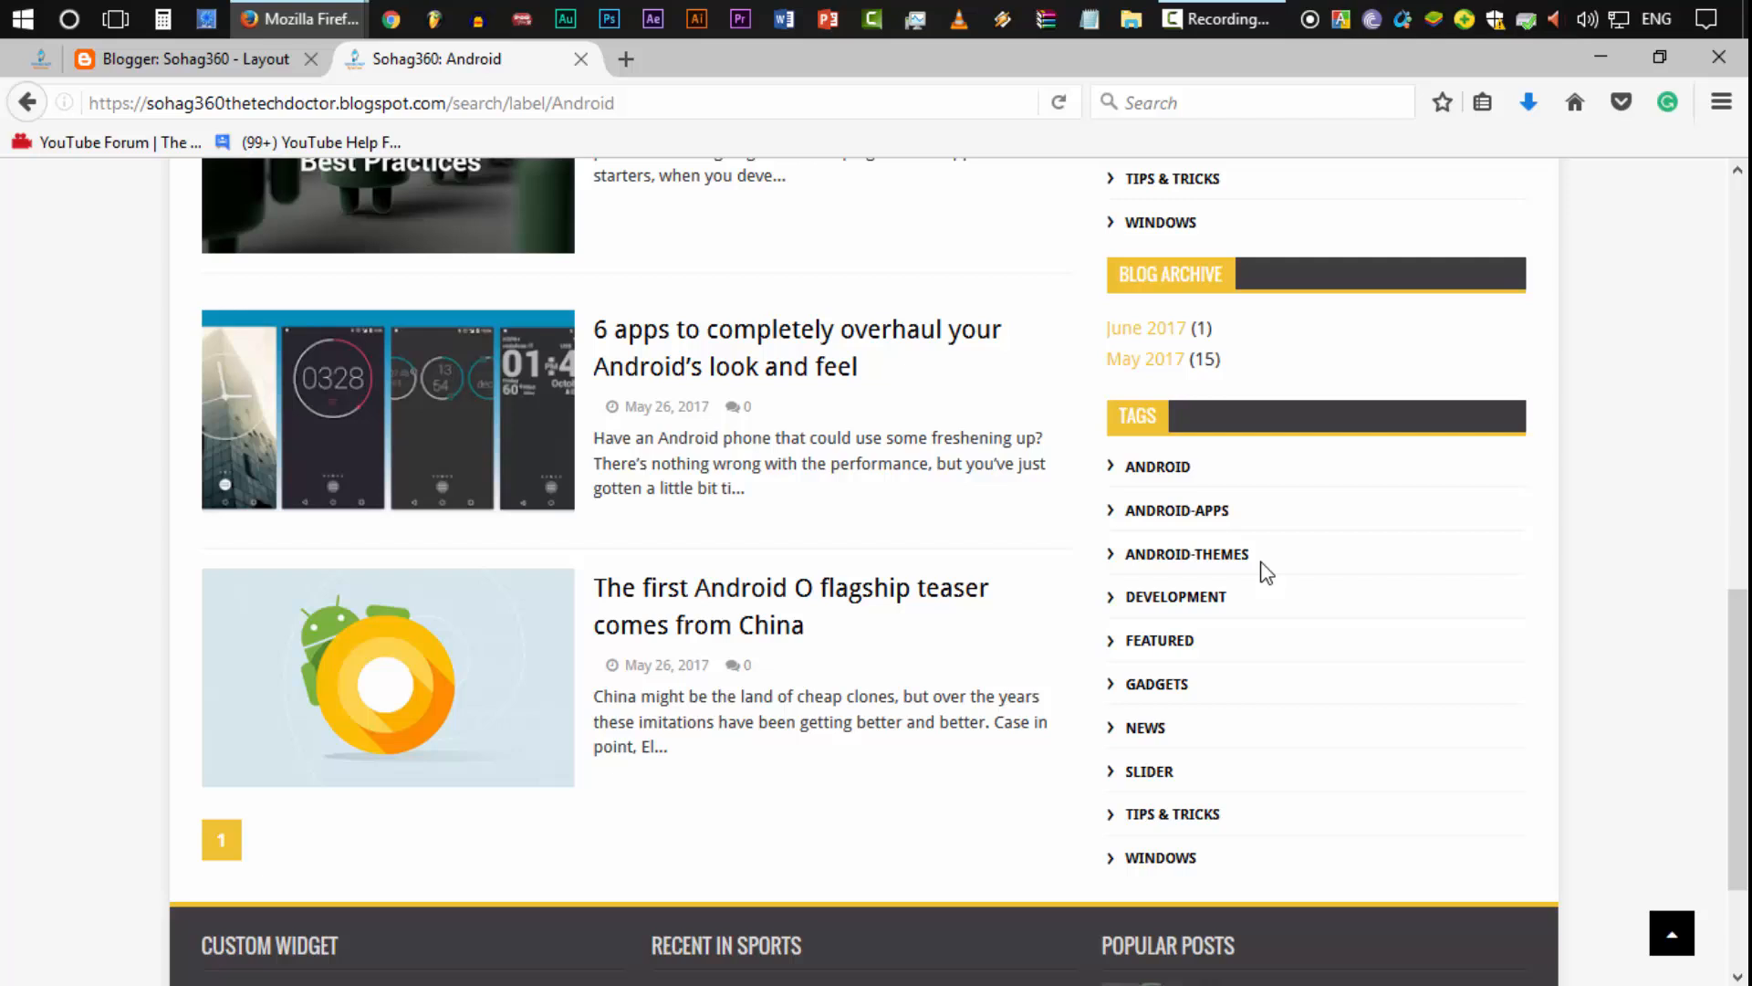
middle_click(1166, 555)
left_click(675, 59)
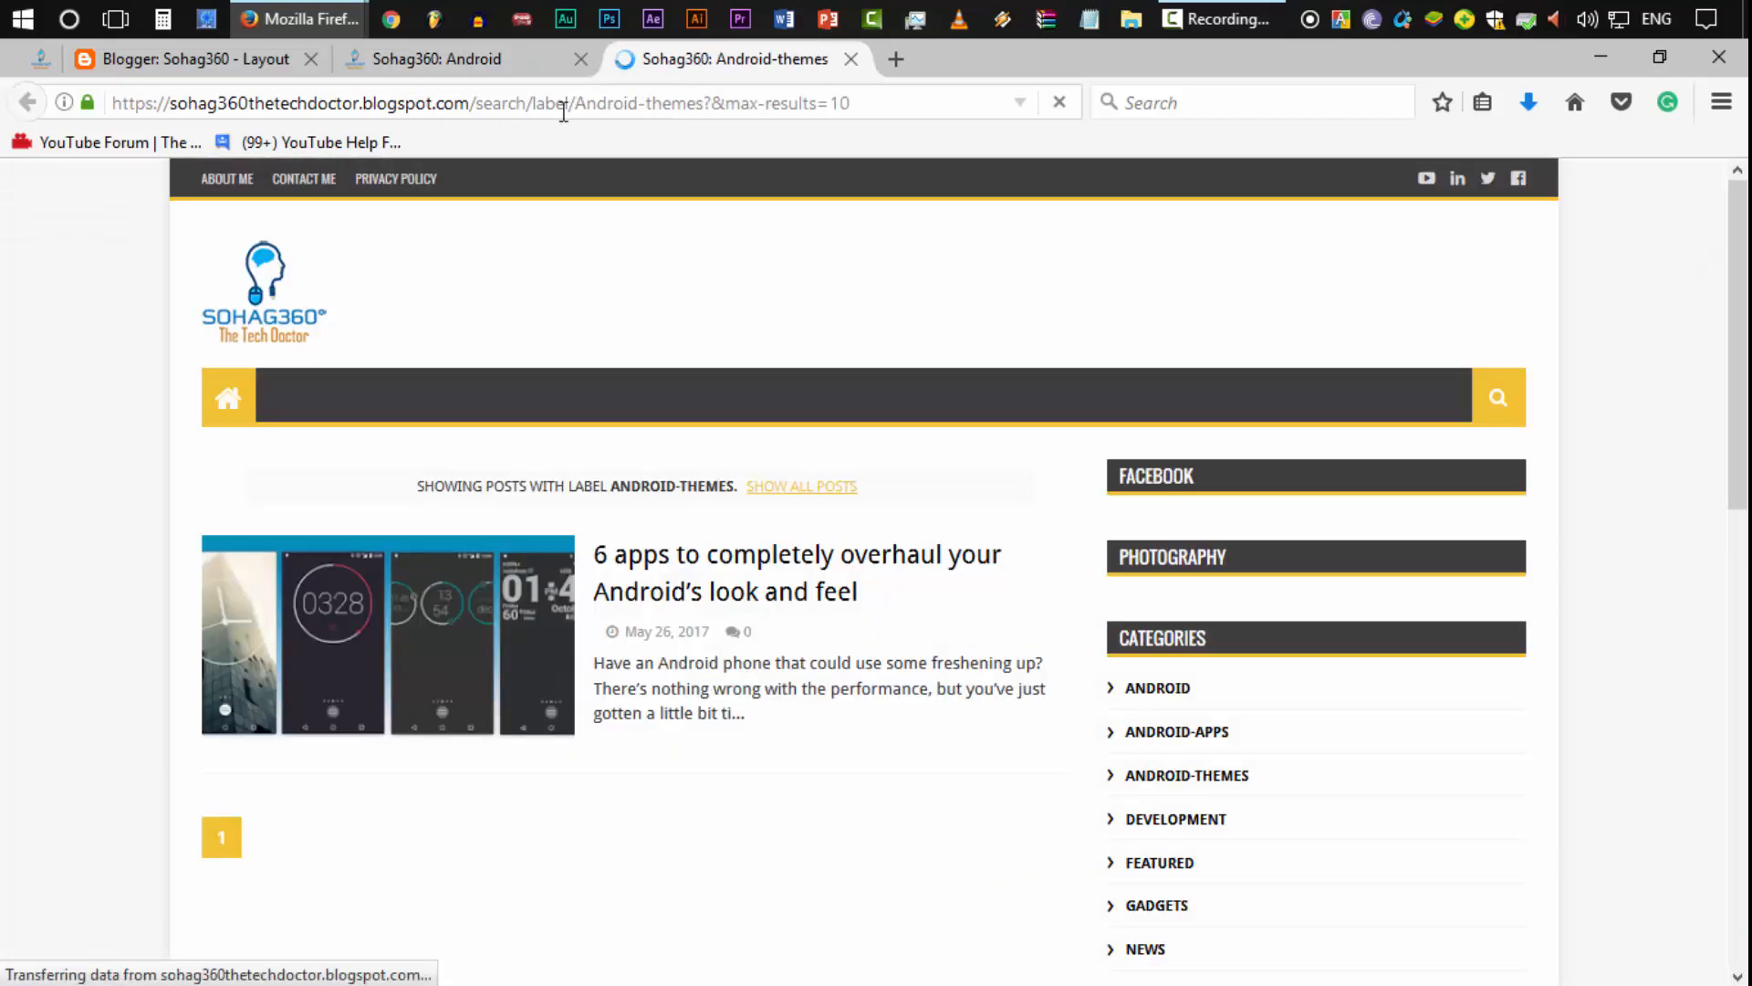
left_click(701, 105)
left_click_drag(703, 103, 28, 101)
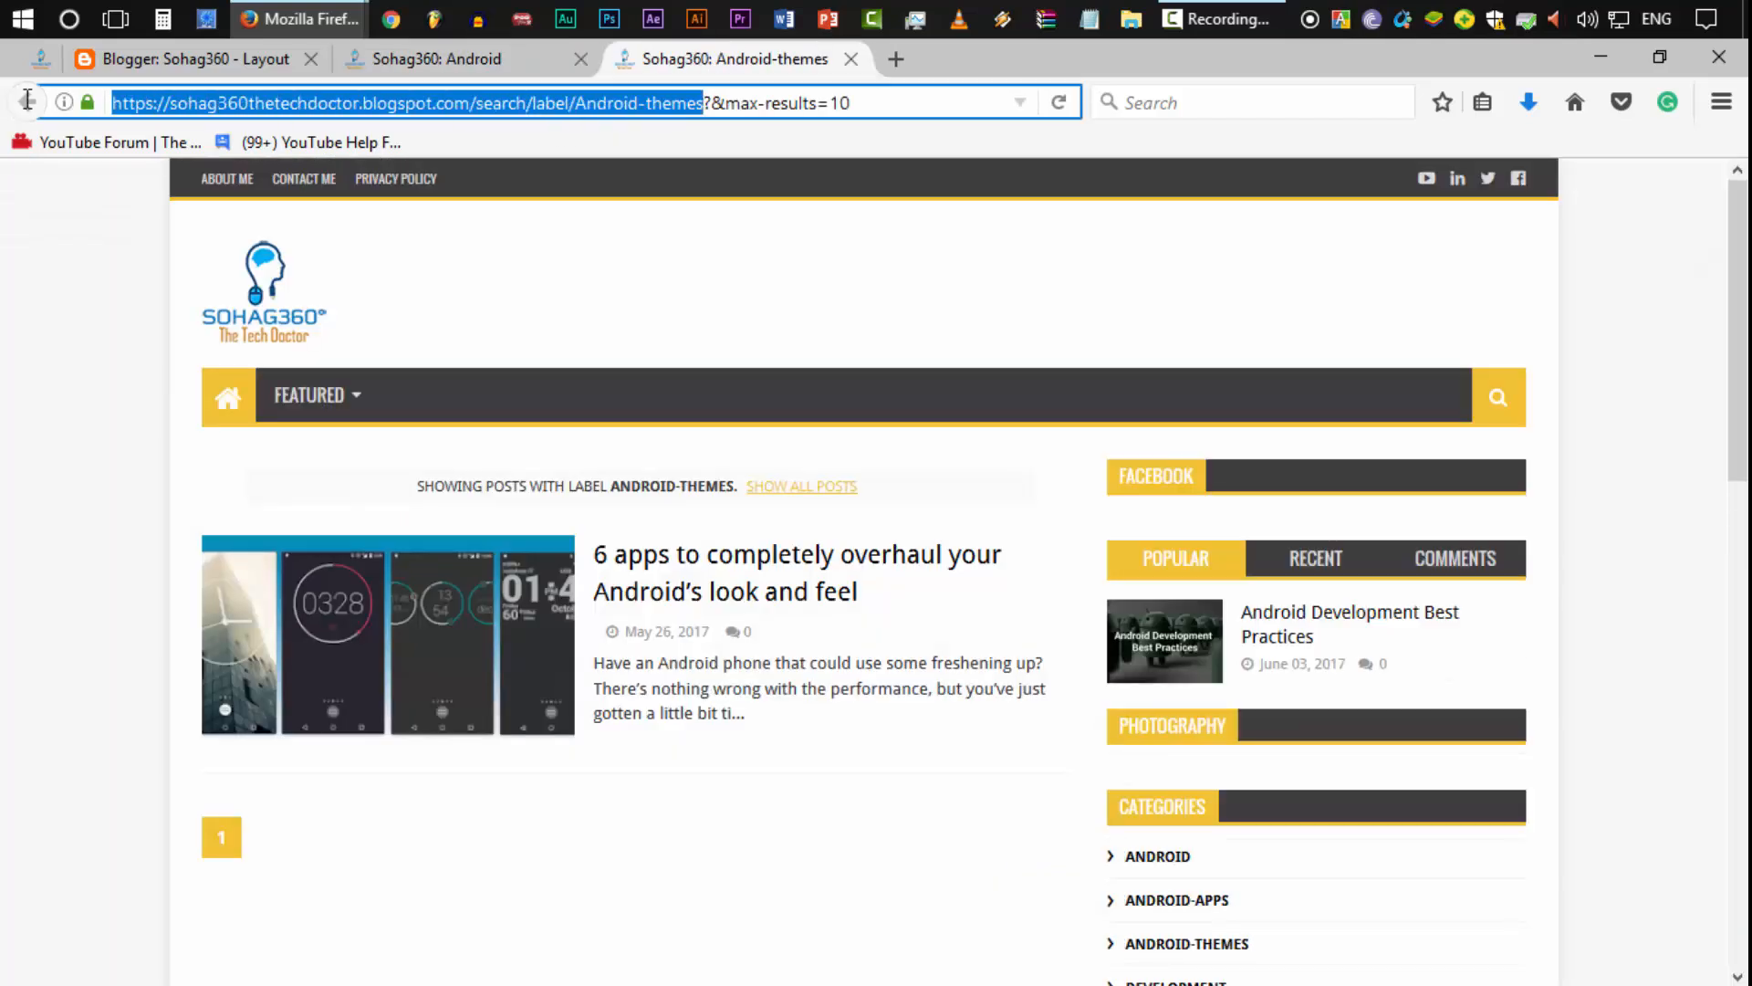
key("ctrl+w")
Step: Add the _Themes link with the copied label page URL, place it below _Apps, and save the Main Menu list
mouse_move(301, 18)
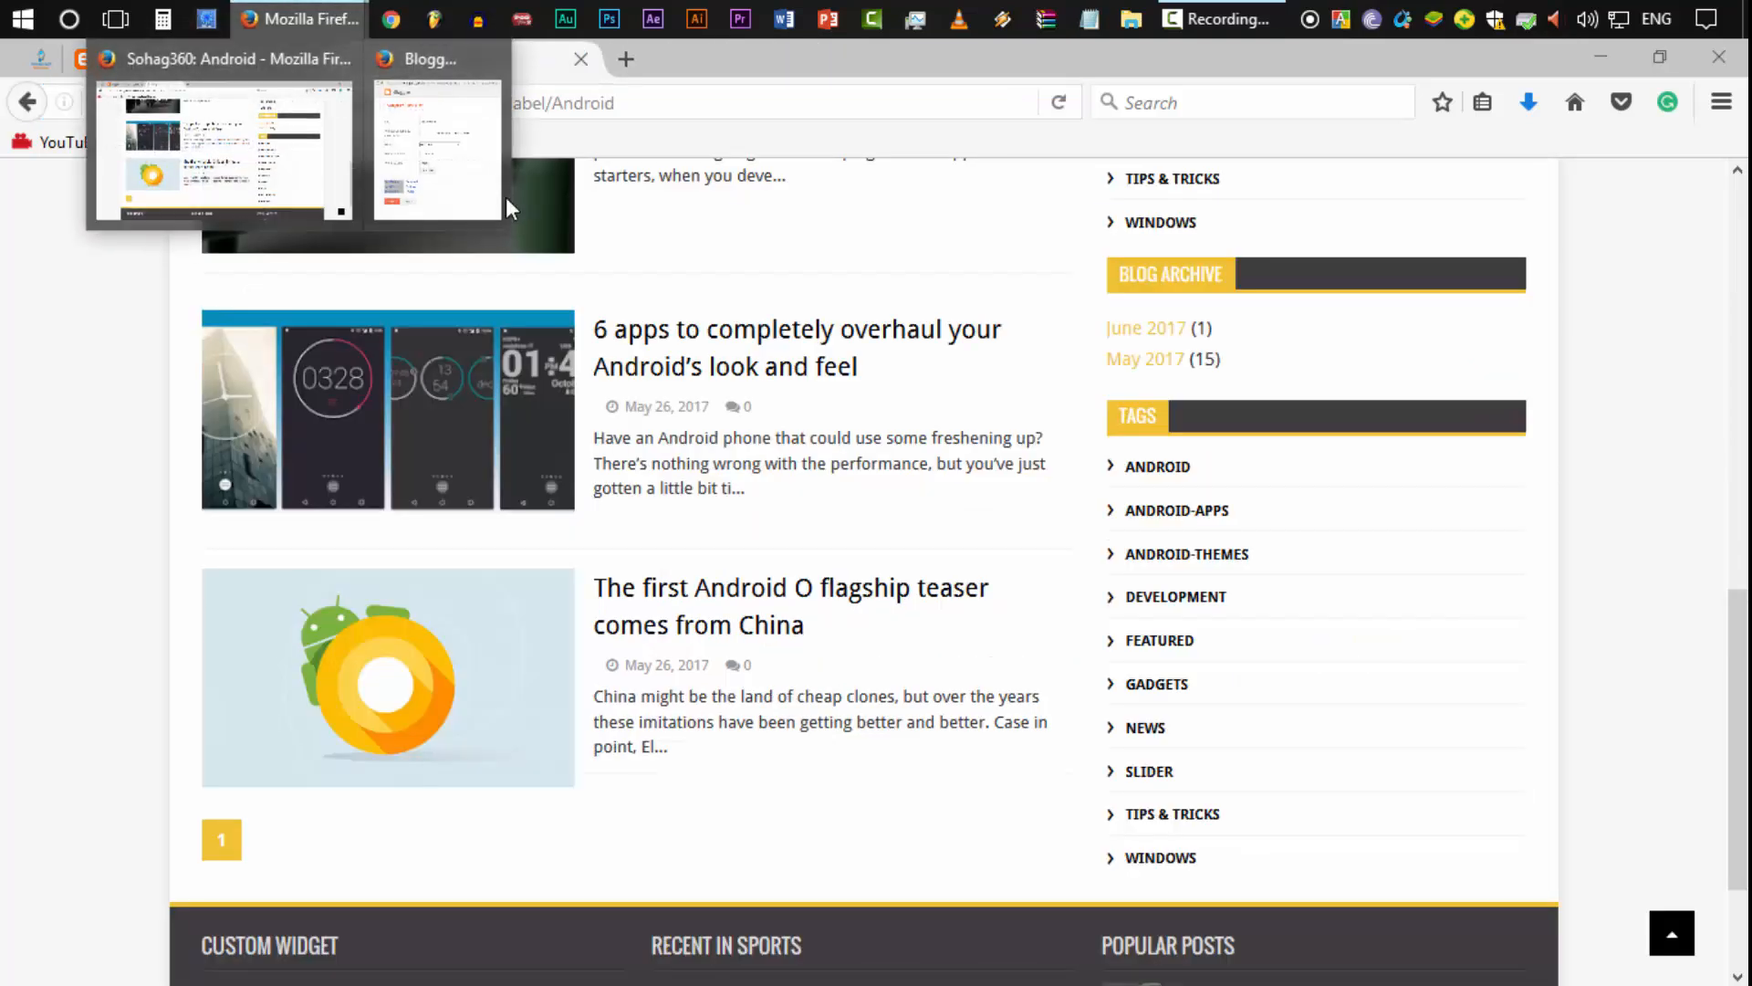
left_click(438, 146)
type("https://sohag360.blogspot.com/search/label/Android-themes")
left_click(548, 659)
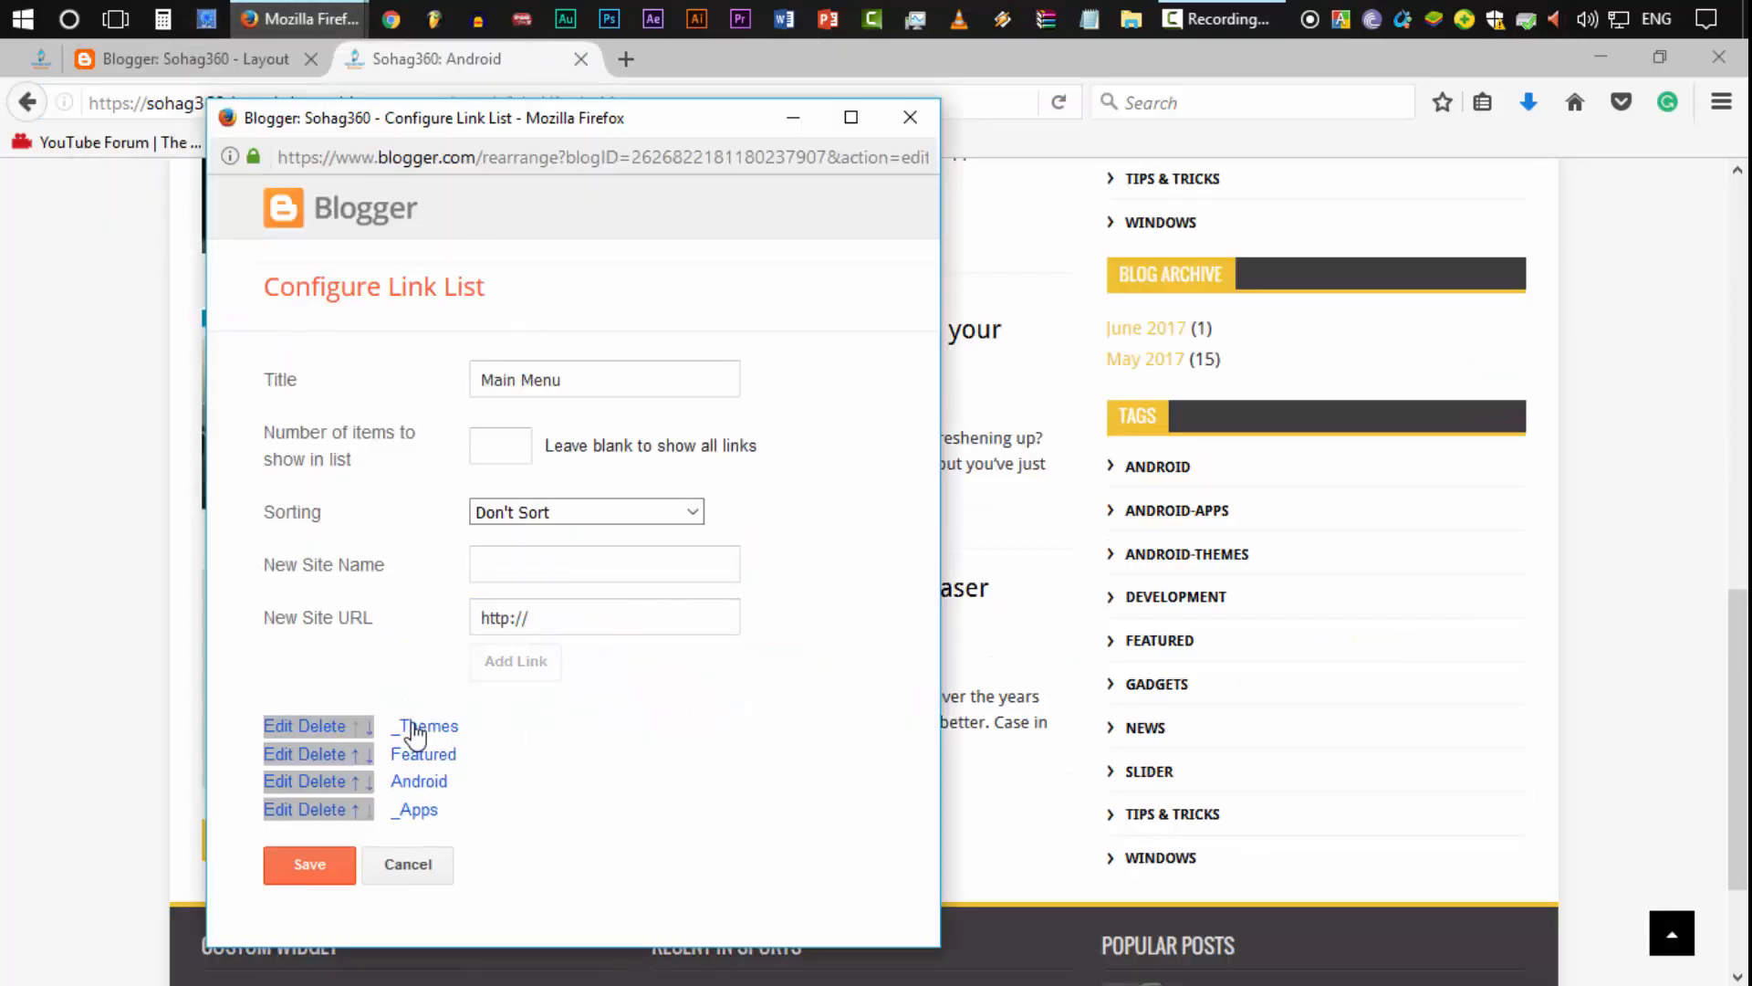
left_click(368, 756)
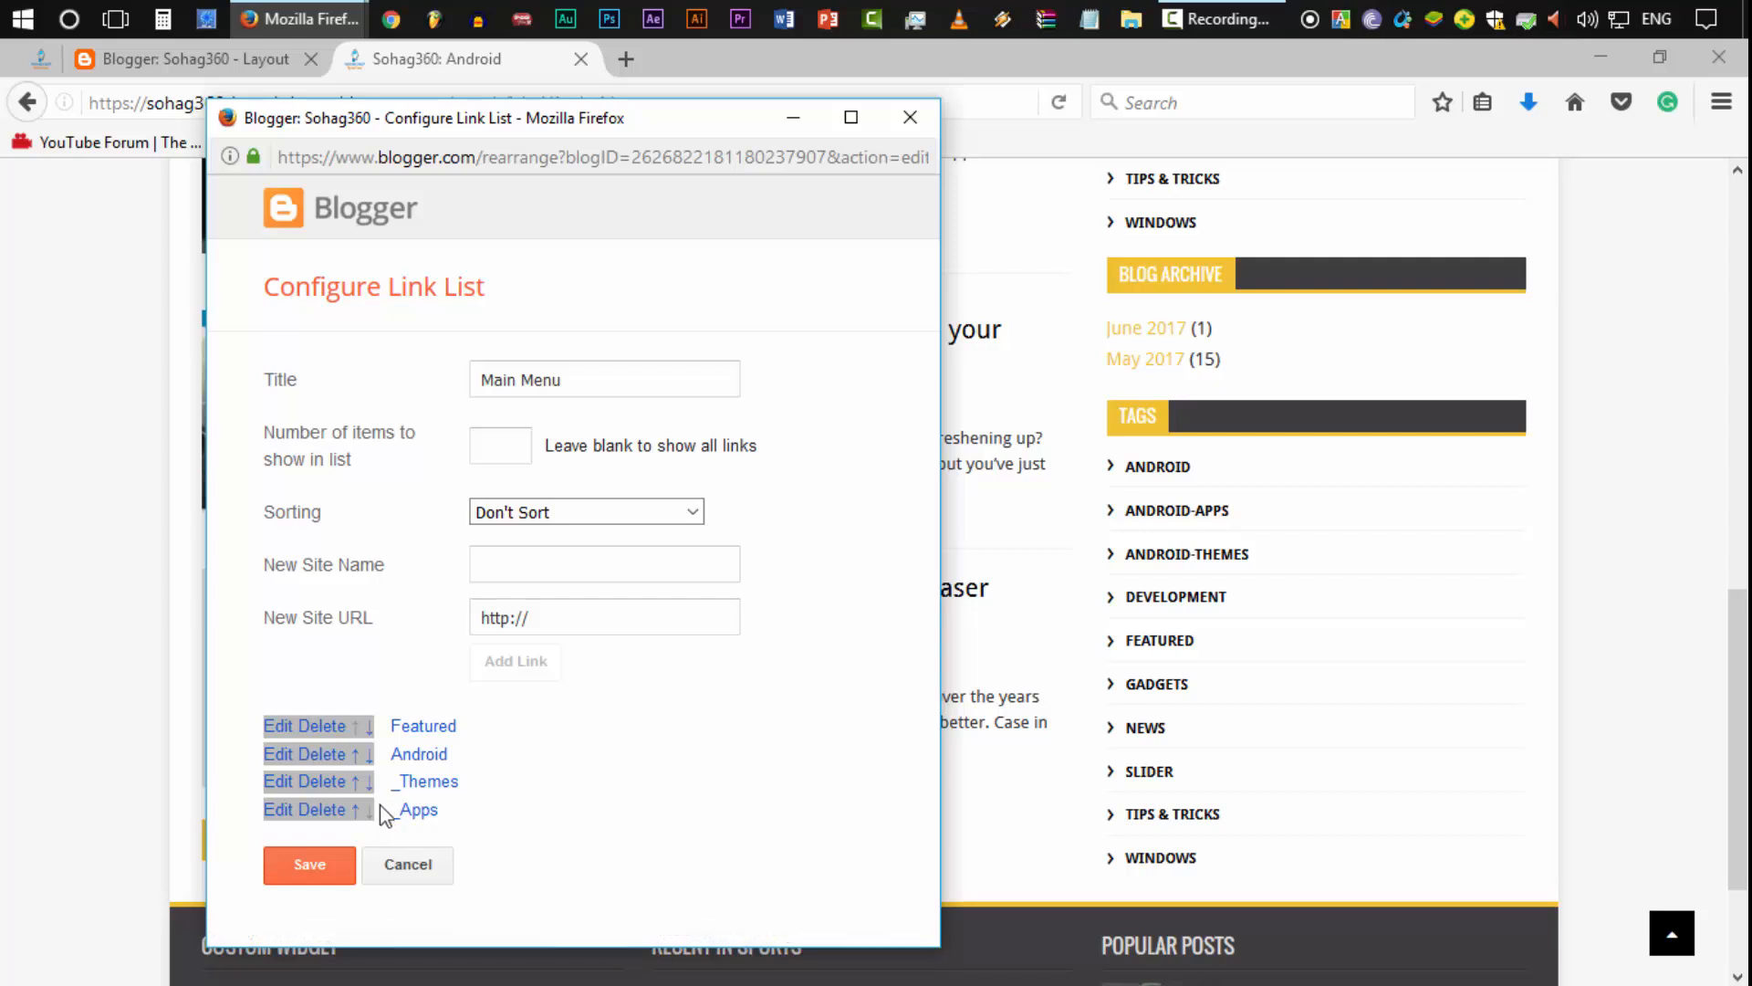
left_click(369, 782)
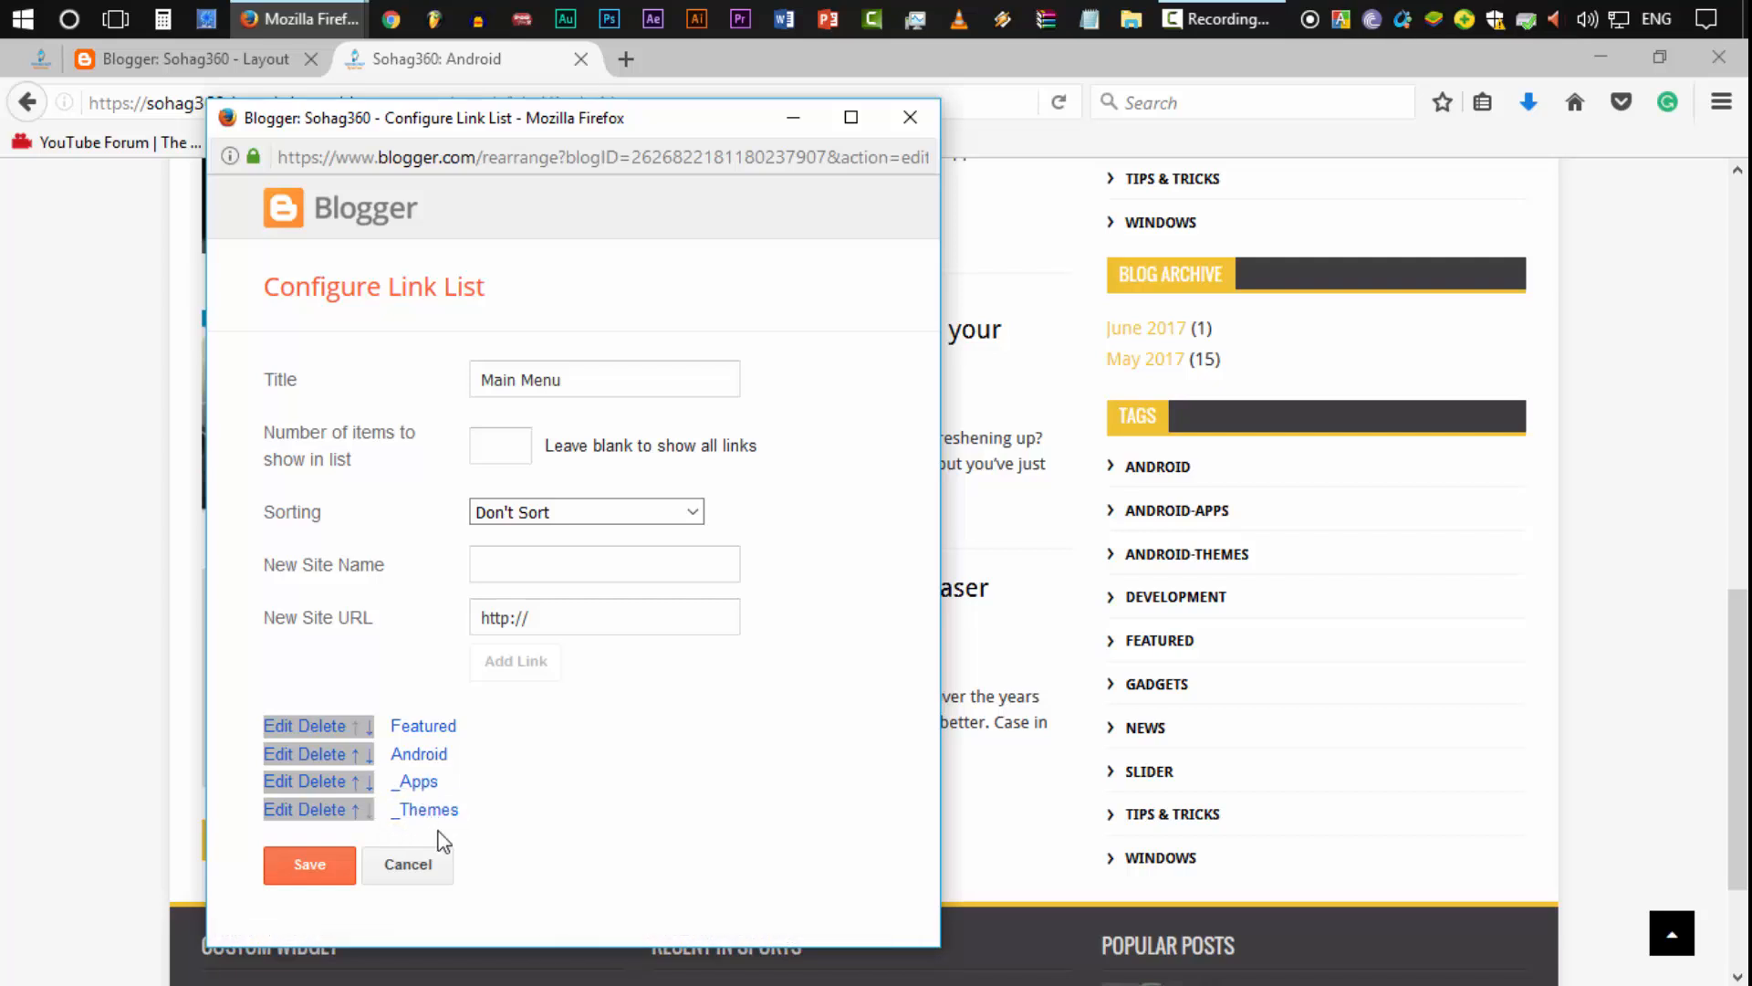
left_click(310, 880)
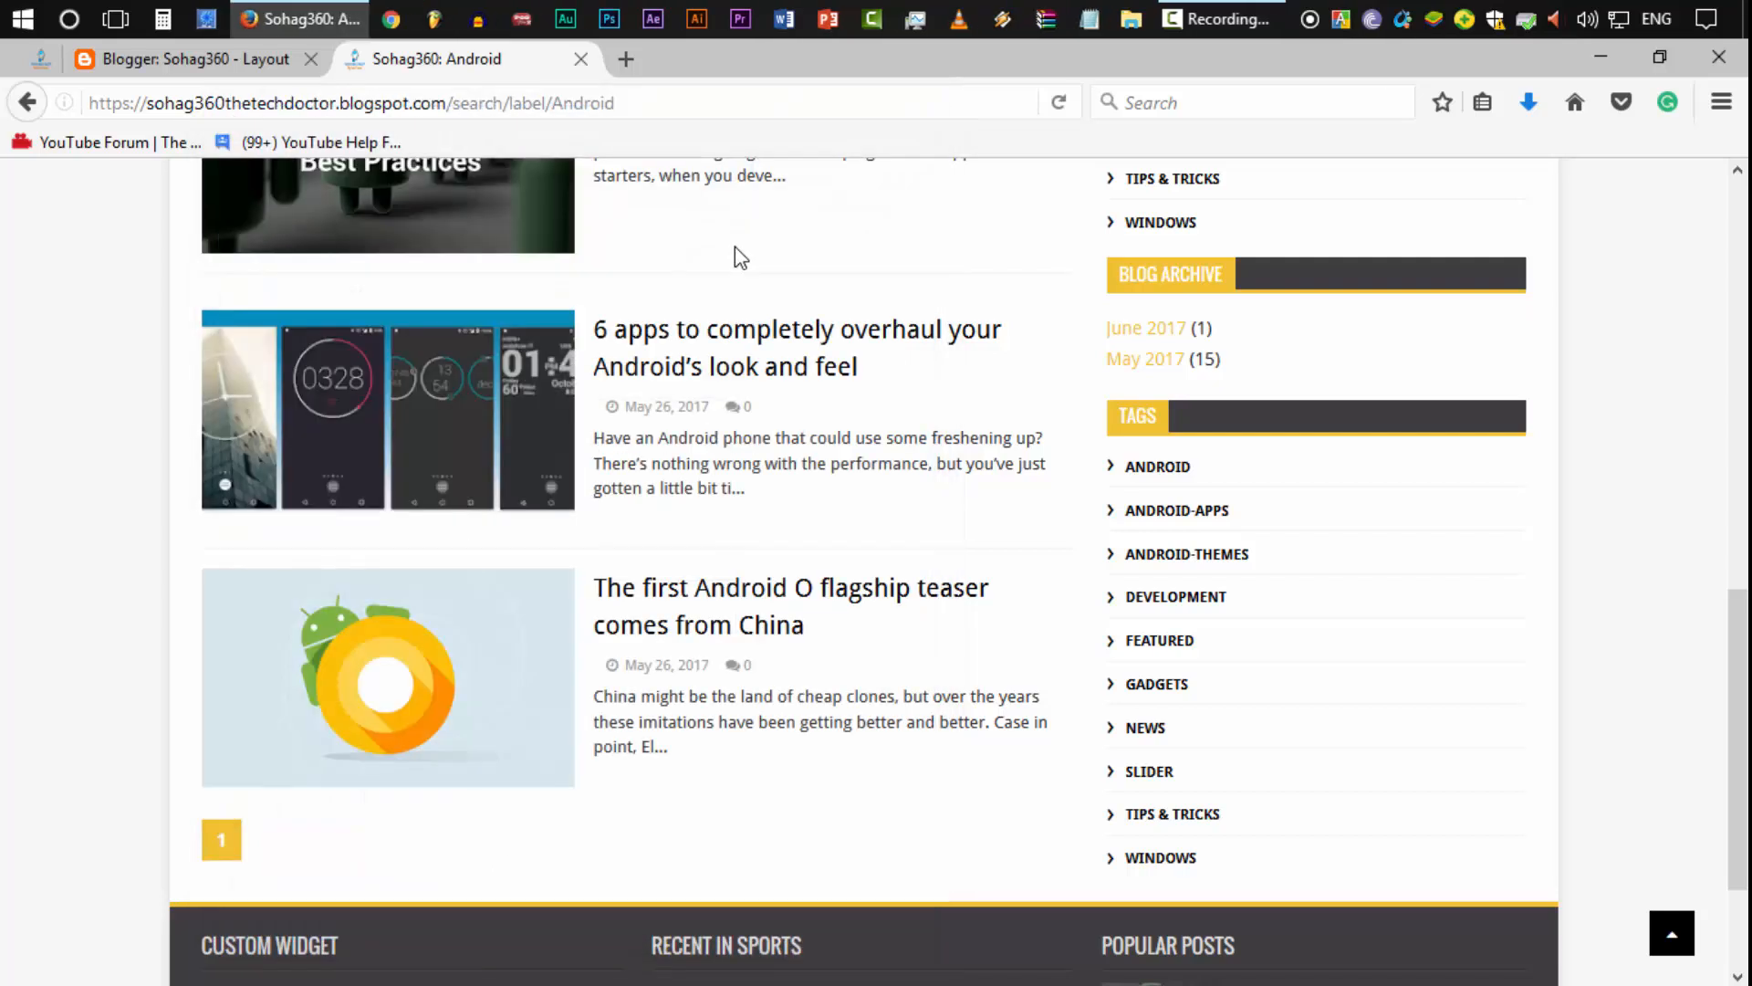
Step: Test the Android drop-down on the Sohag360 blog by opening its Apps and Themes pages
scroll(543, 392, "up", 5)
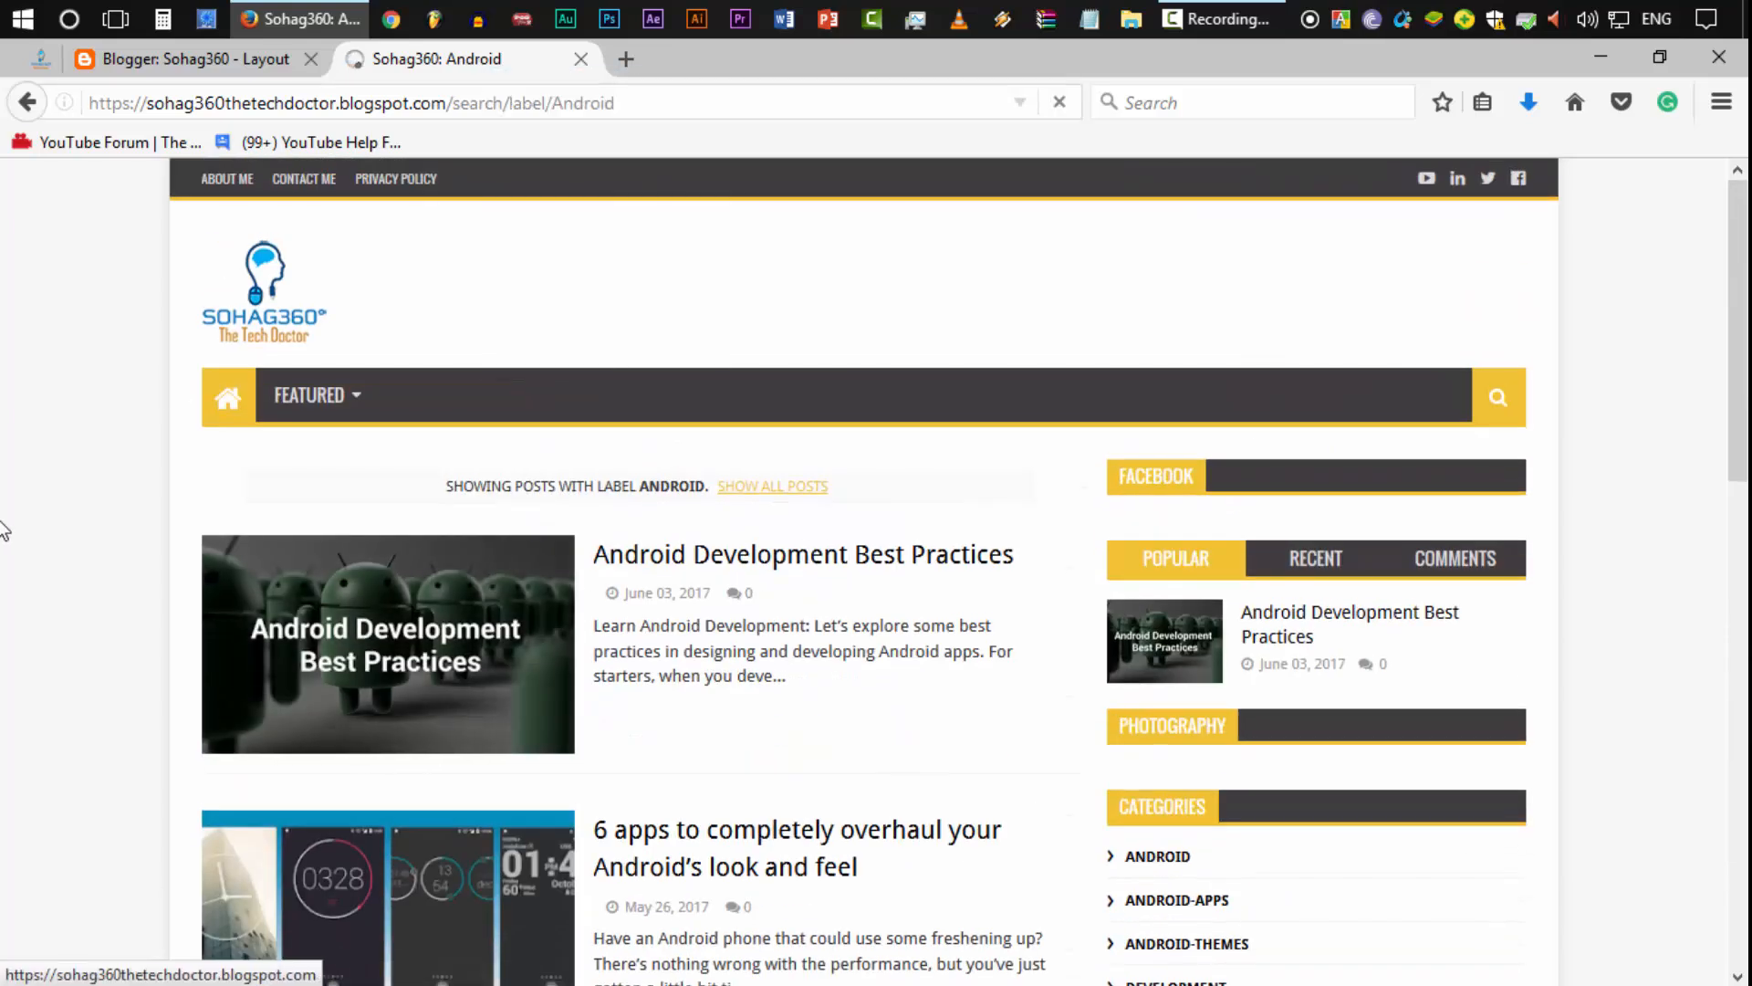
left_click(13, 489)
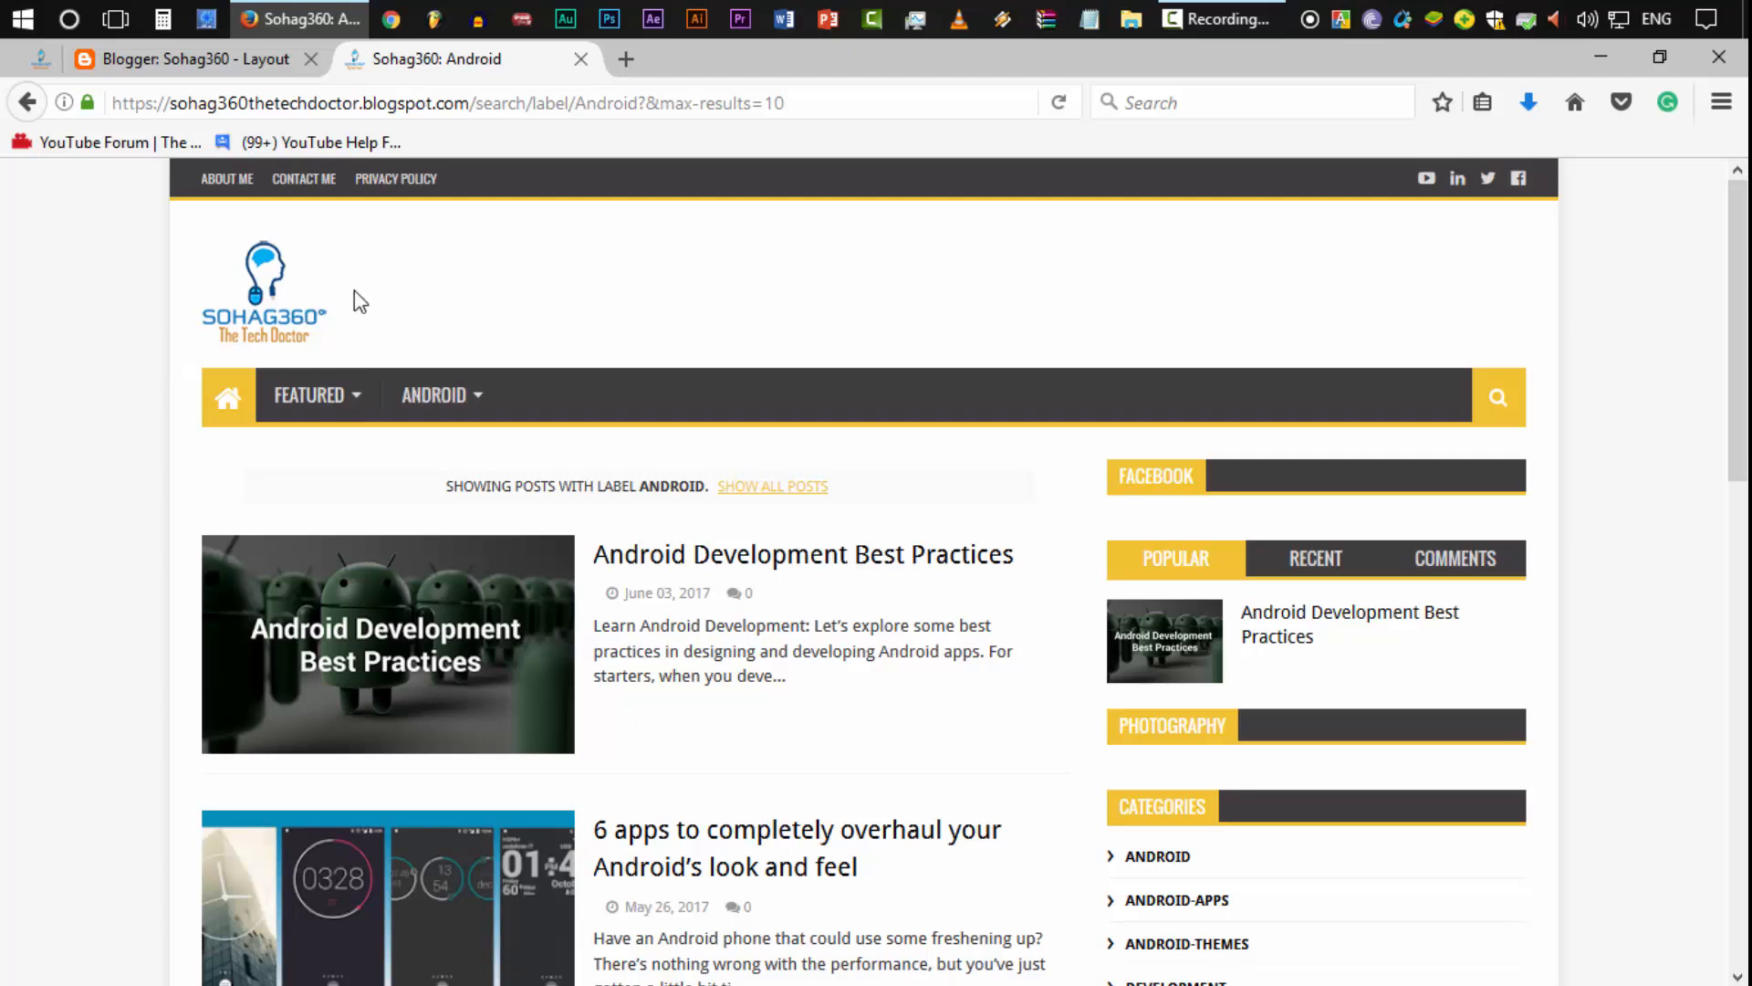
mouse_move(460, 415)
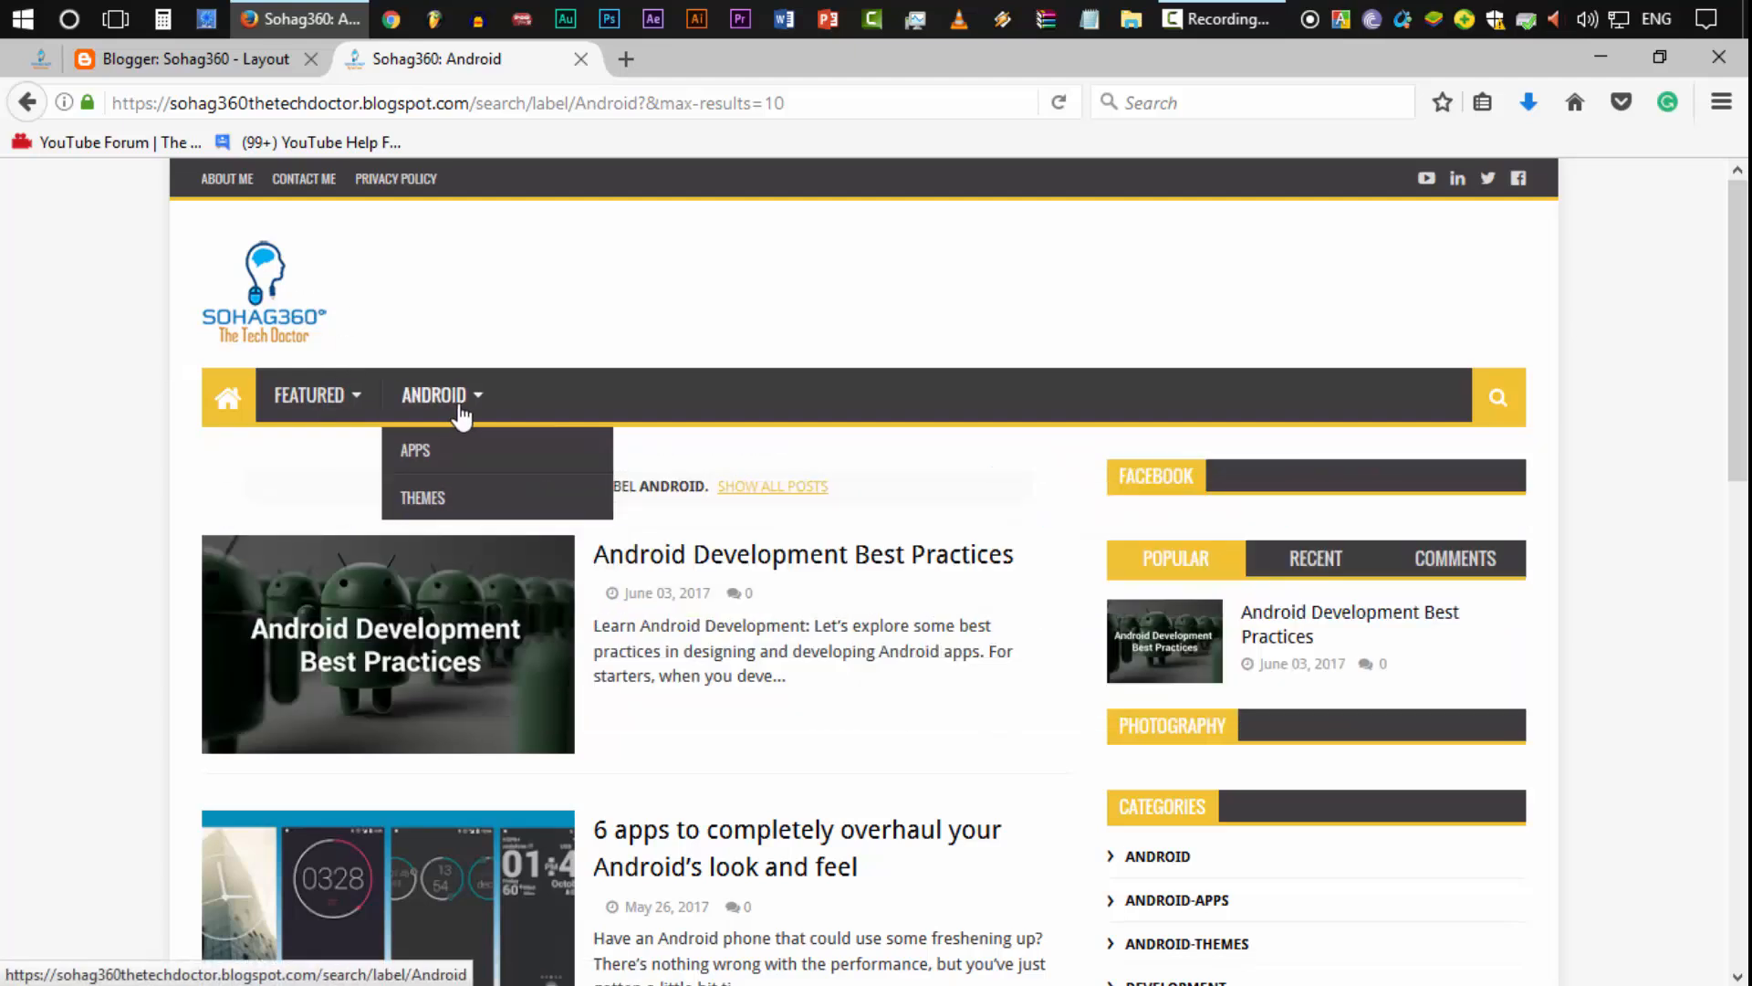
left_click(427, 459)
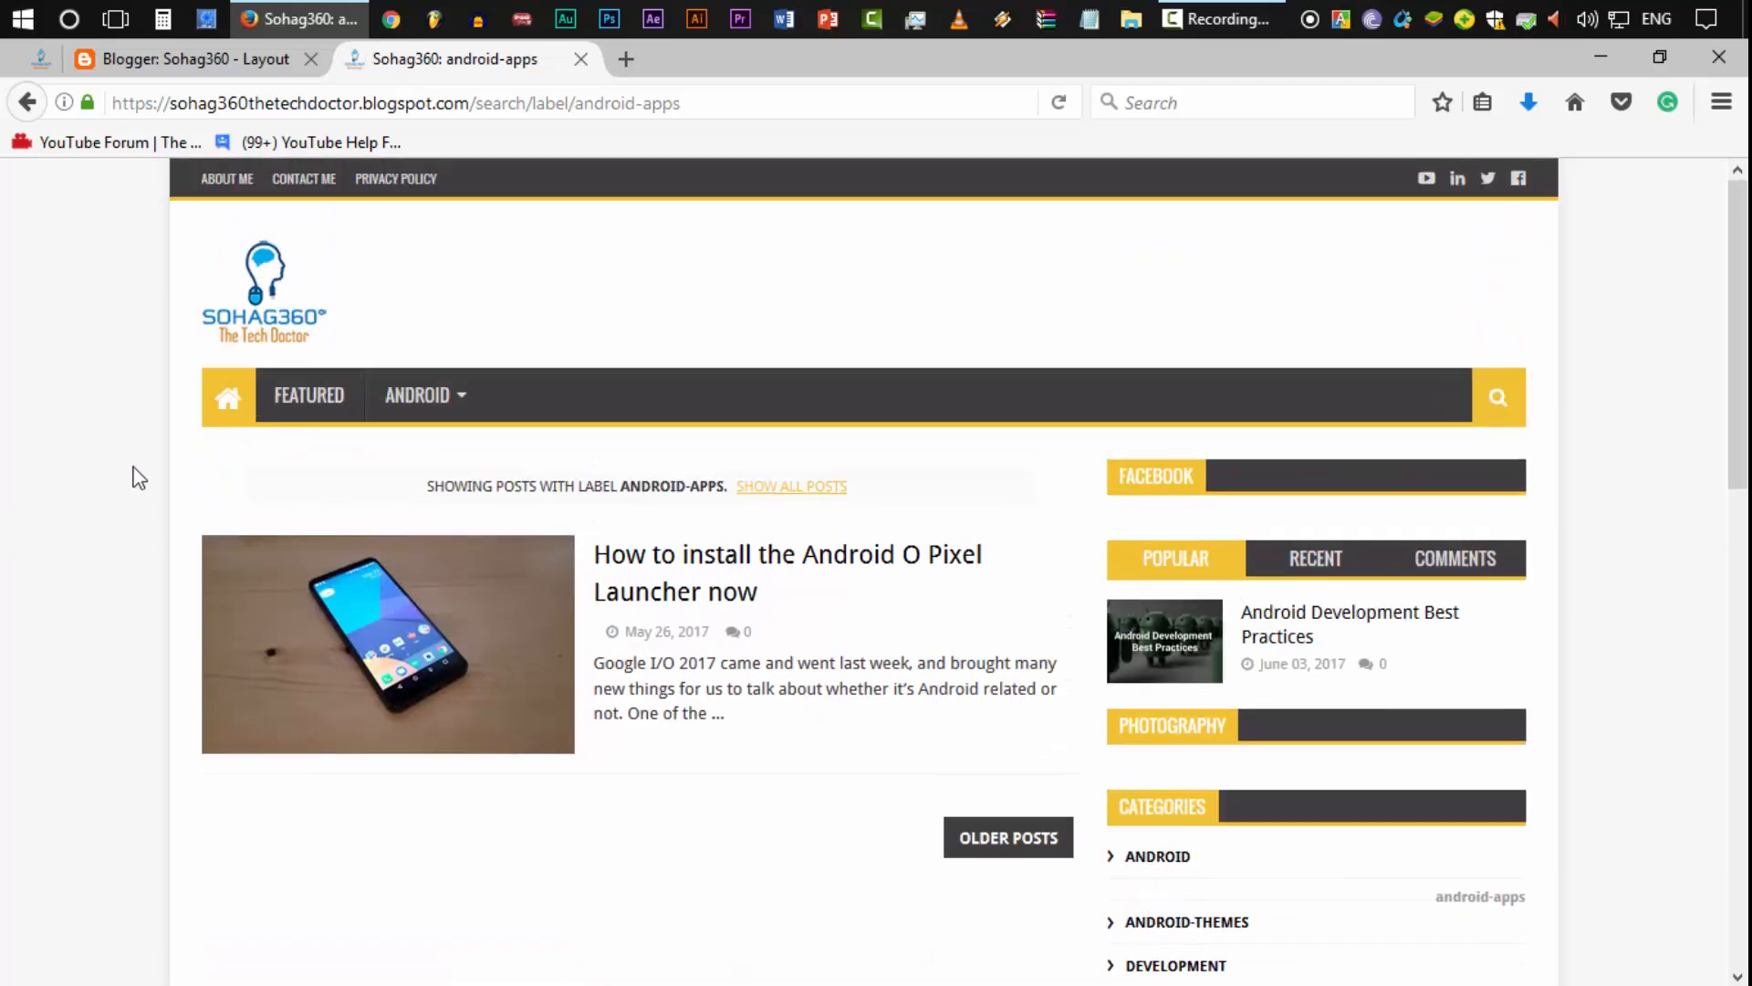
mouse_move(415, 395)
left_click(416, 498)
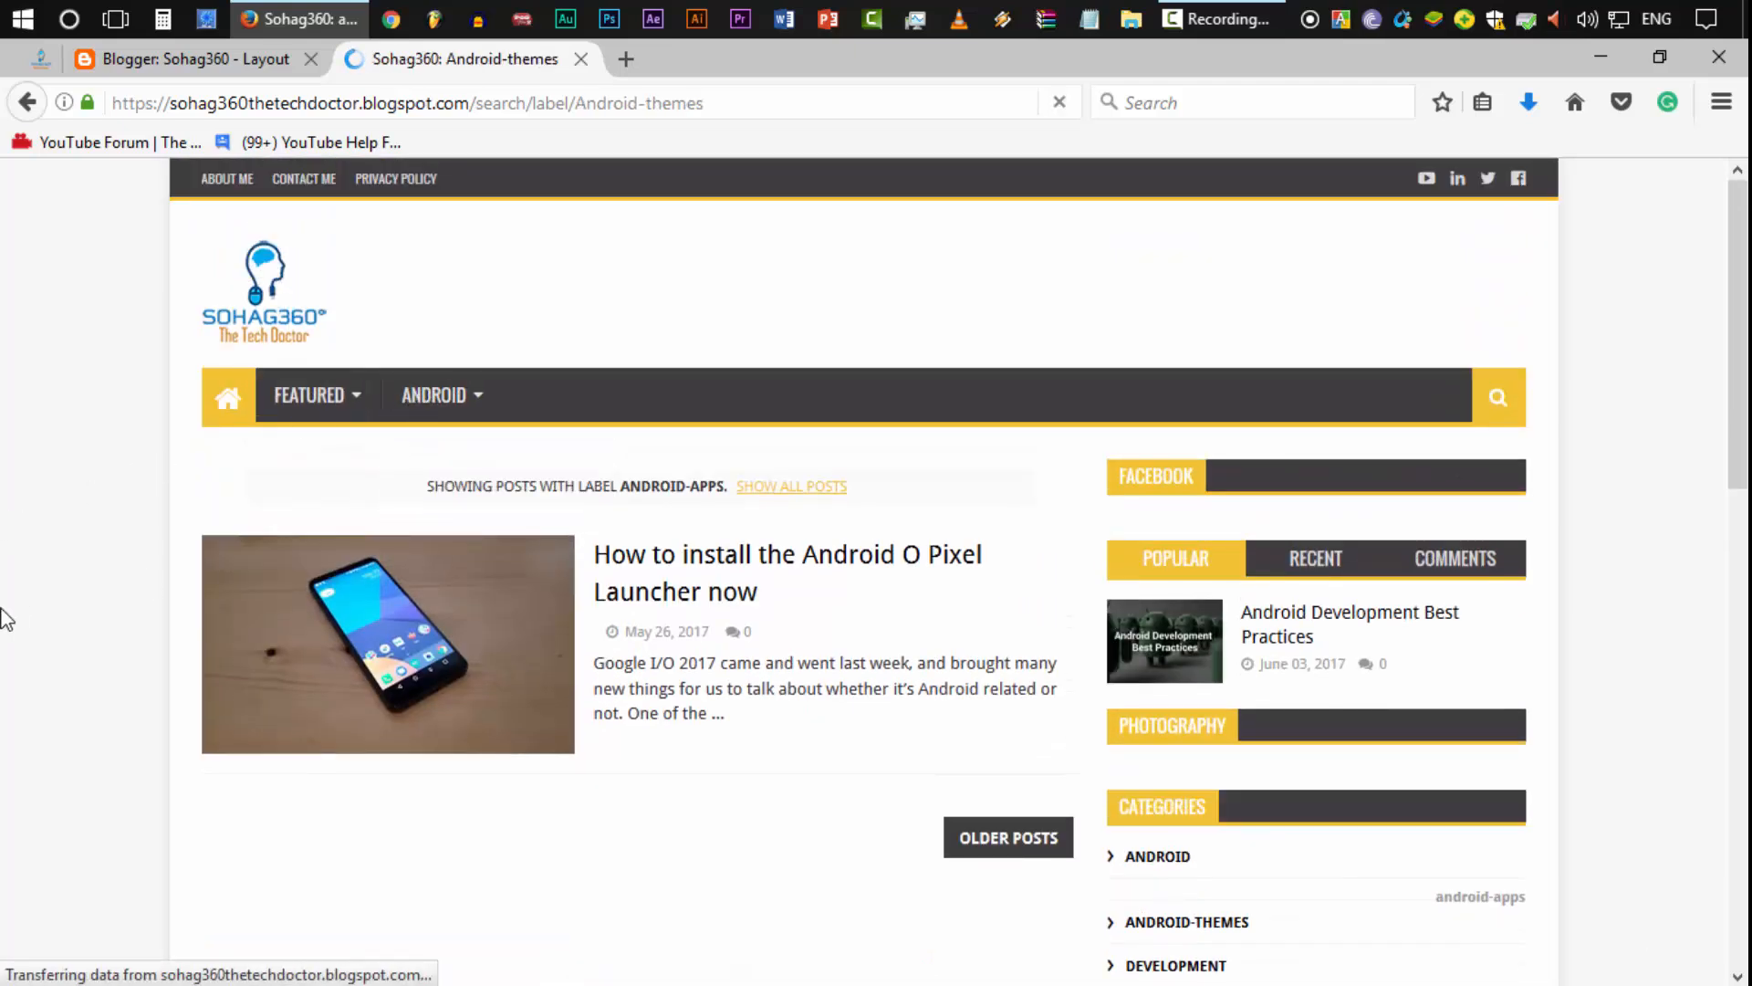
scroll(635, 766, "down", 3)
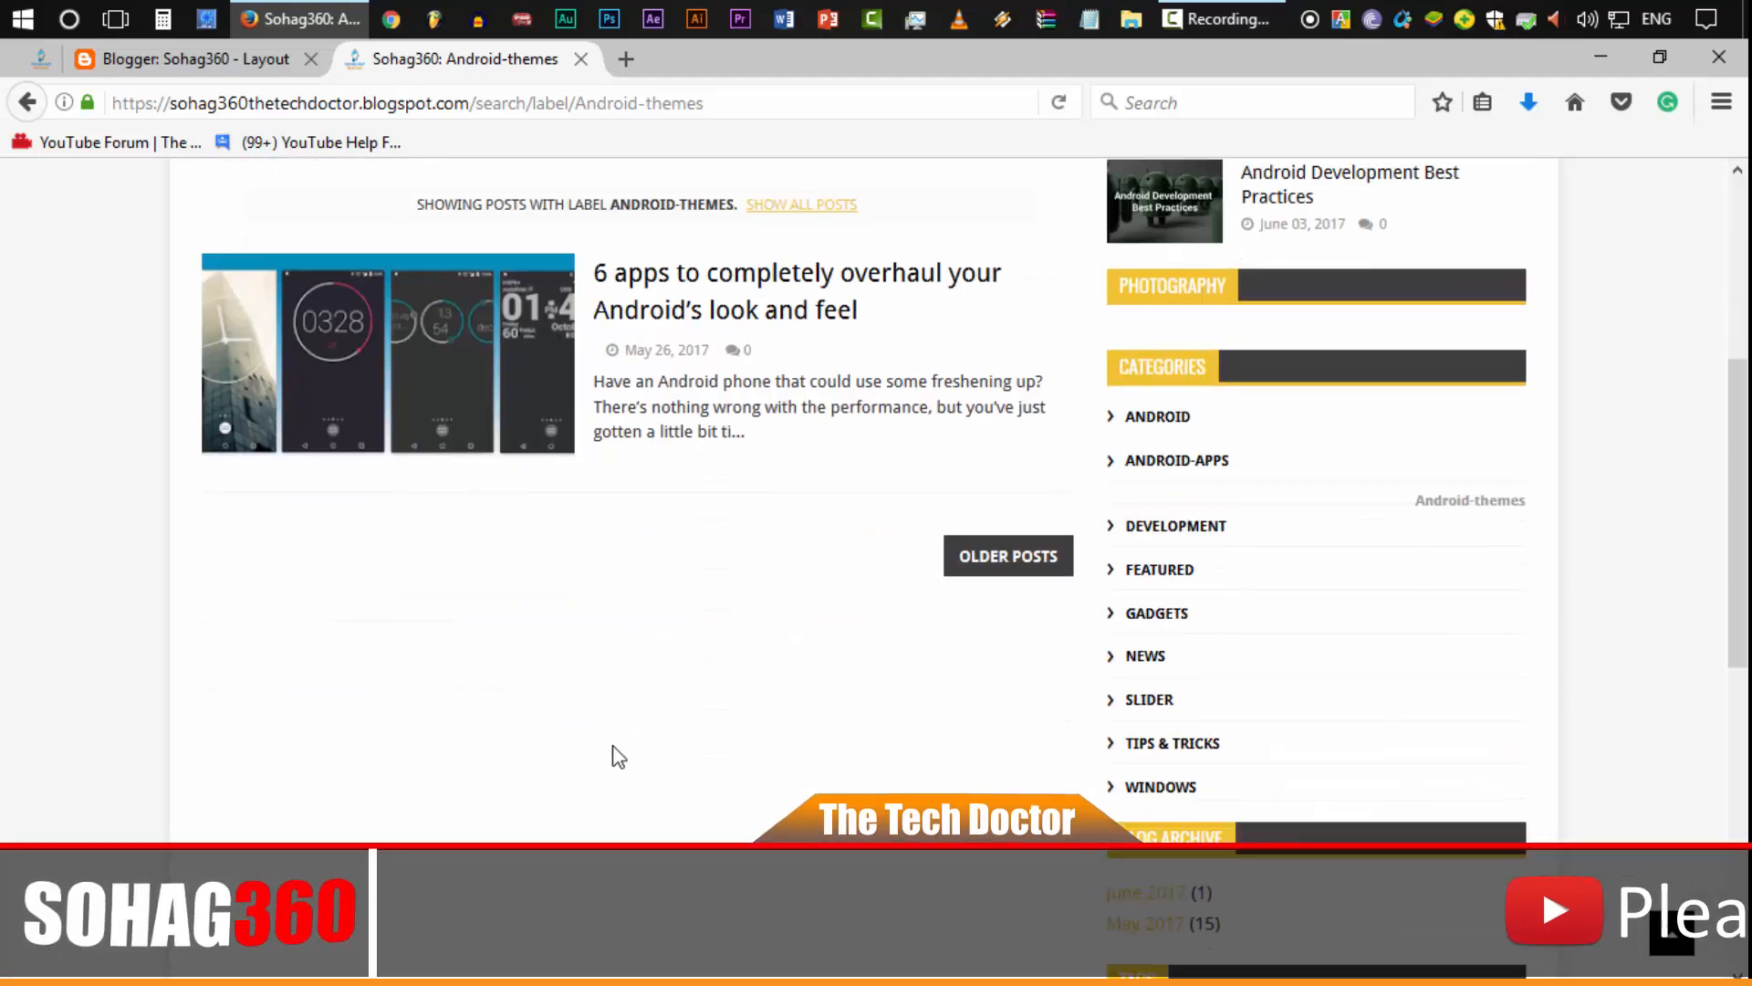
scroll(614, 754, "up", 3)
Step: Open the Sohag360 blog's home page to check the main menu and return to the Blogger Layout page
left_click(229, 399)
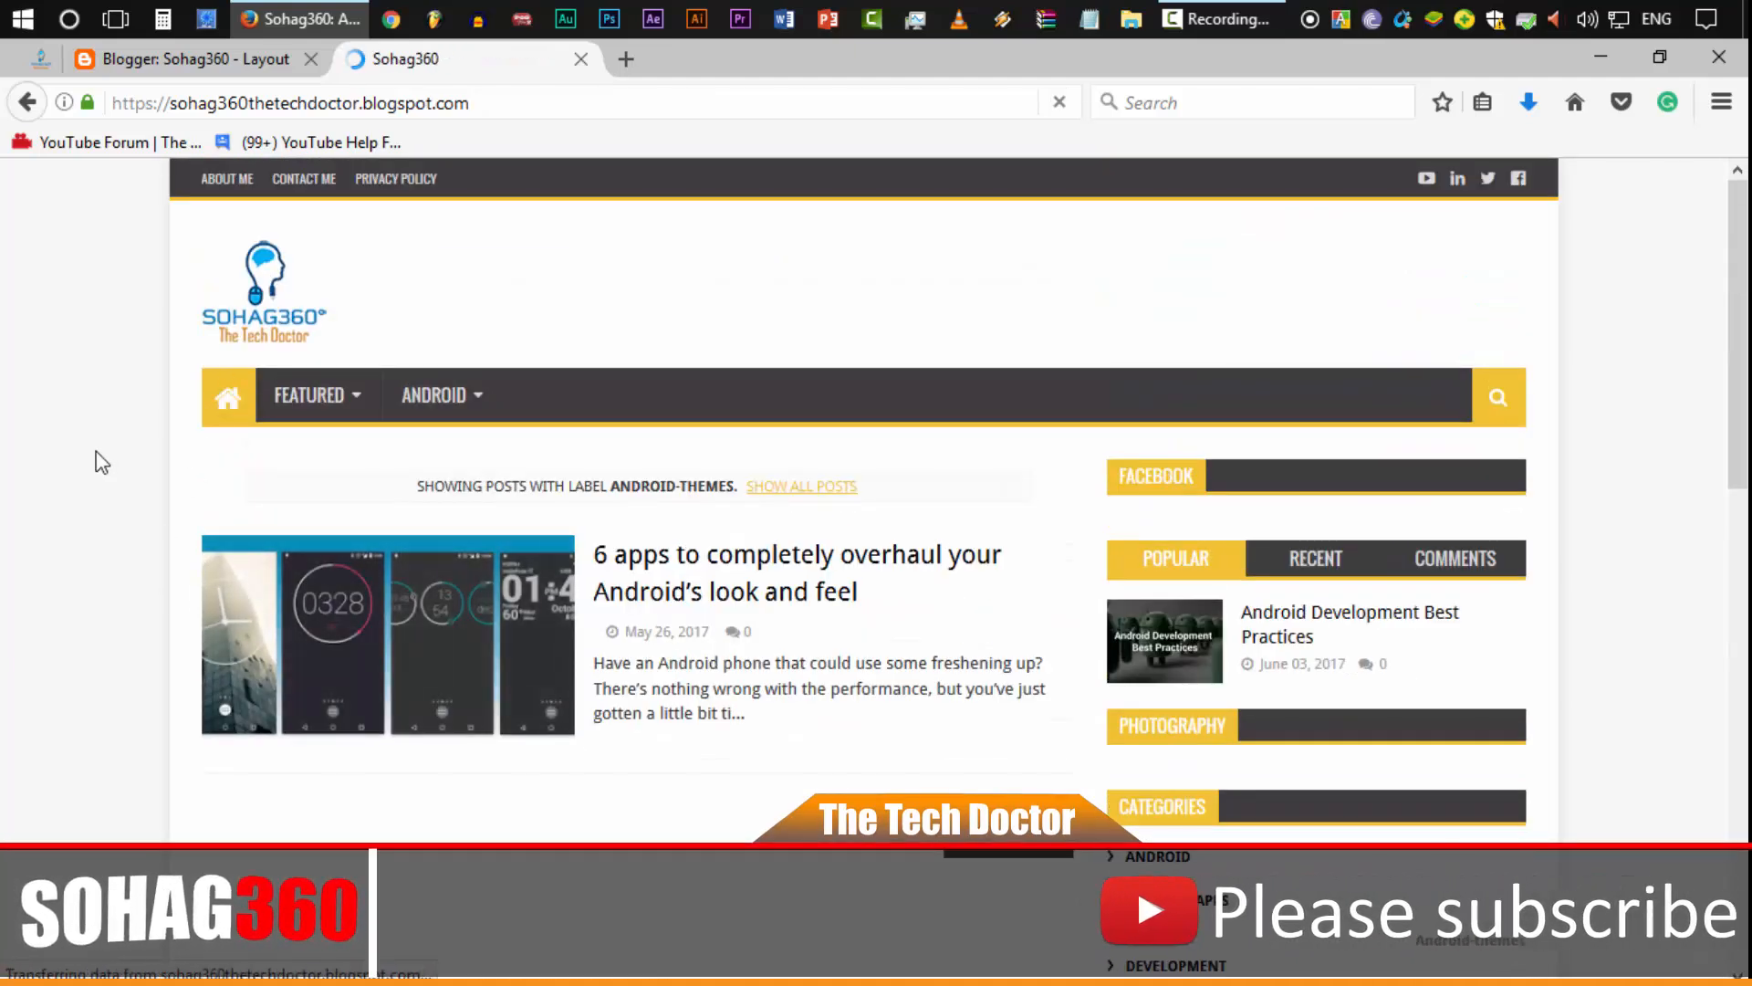
mouse_move(436, 394)
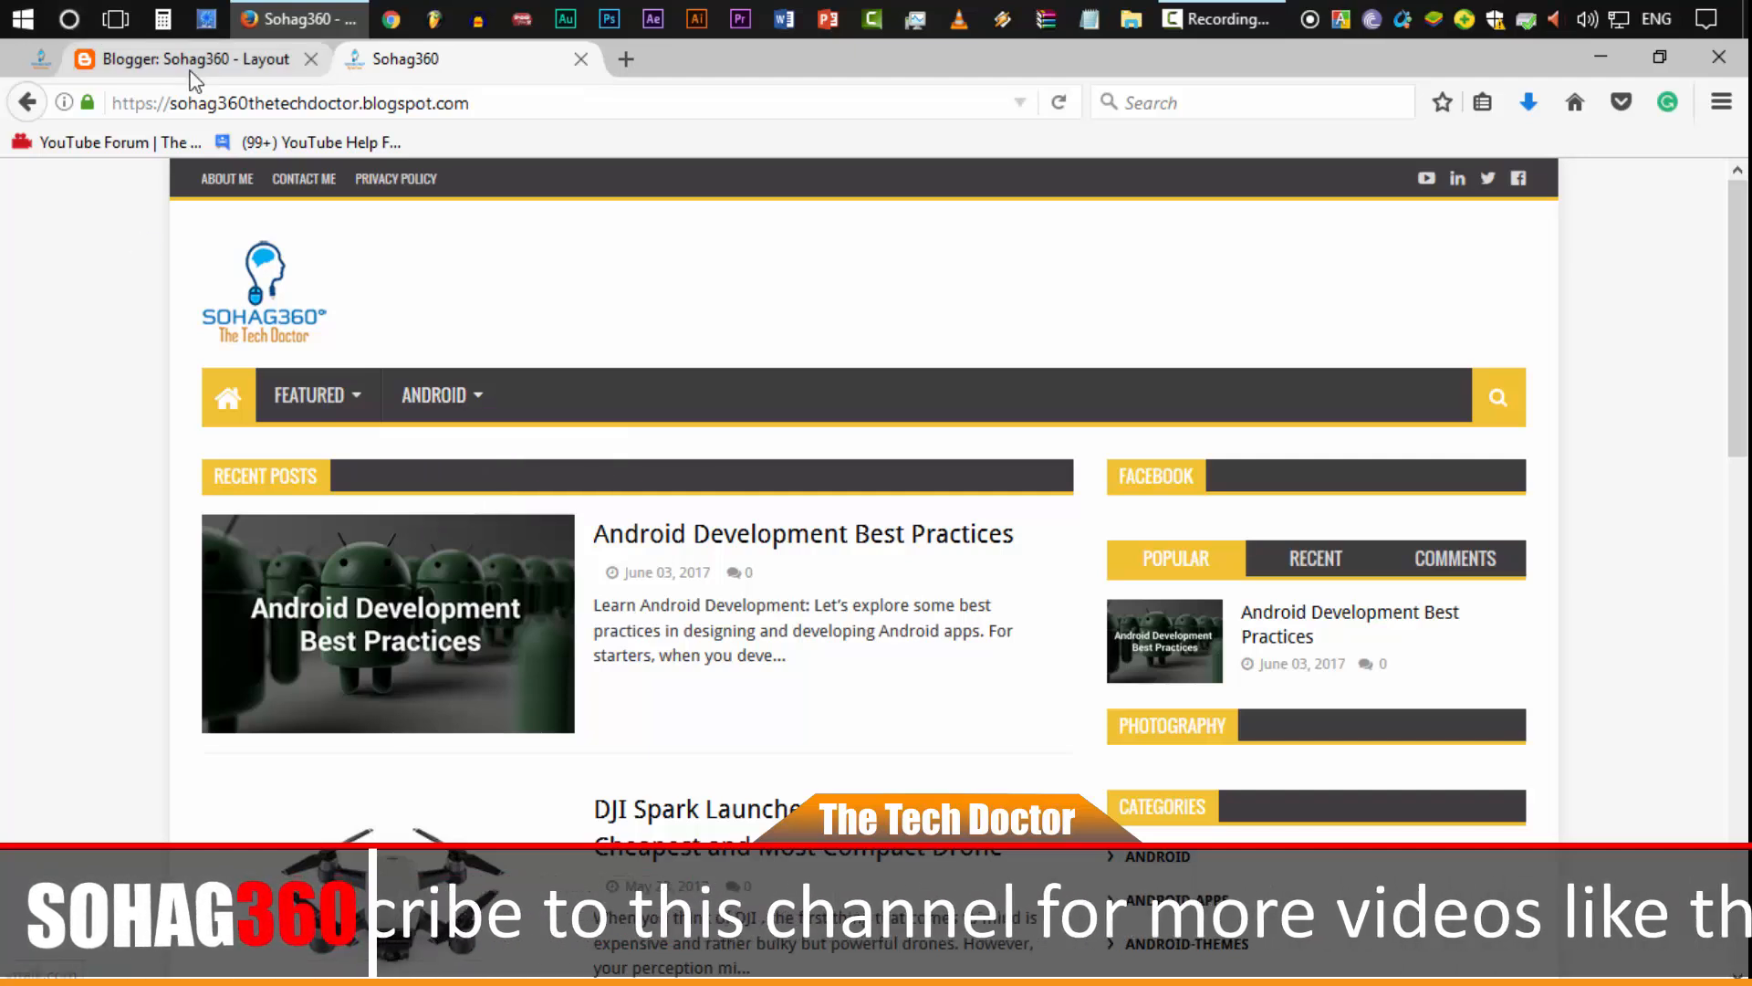
left_click(150, 68)
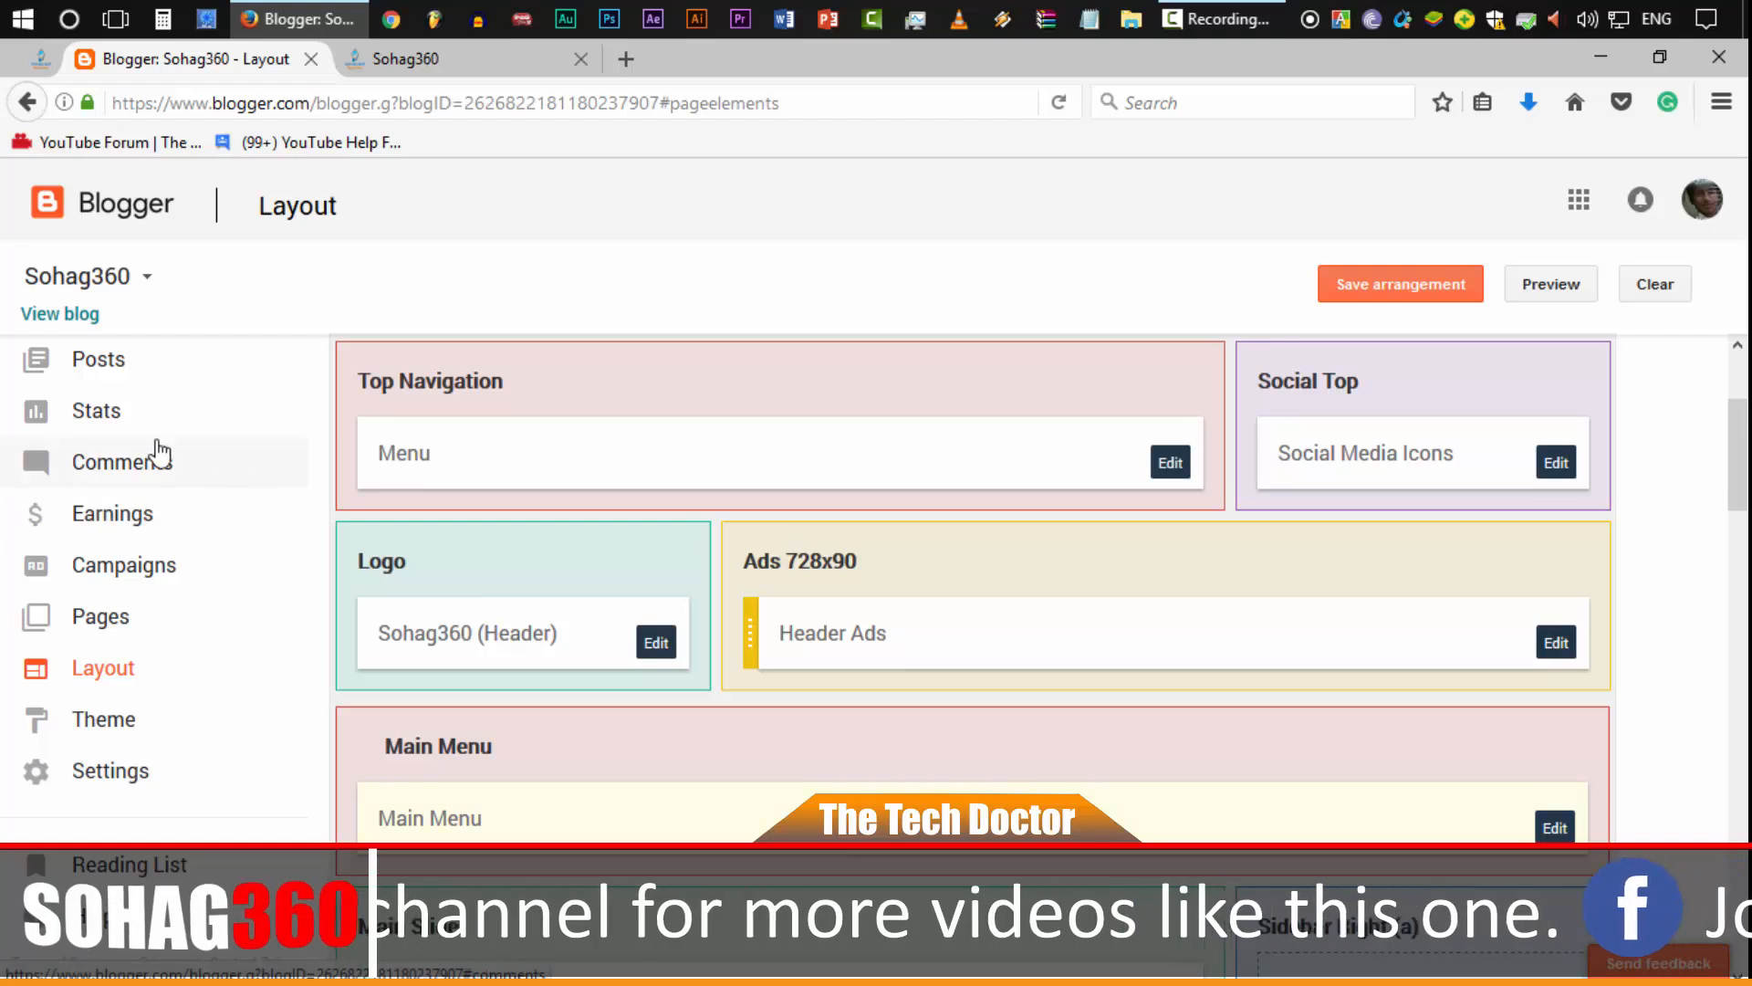
Step: Open the list of all posts and examine the labels assigned to the Android posts, including "6 apps to completely overhaul your Android's look and feel"
left_click(114, 360)
scroll(721, 717, "up", 5)
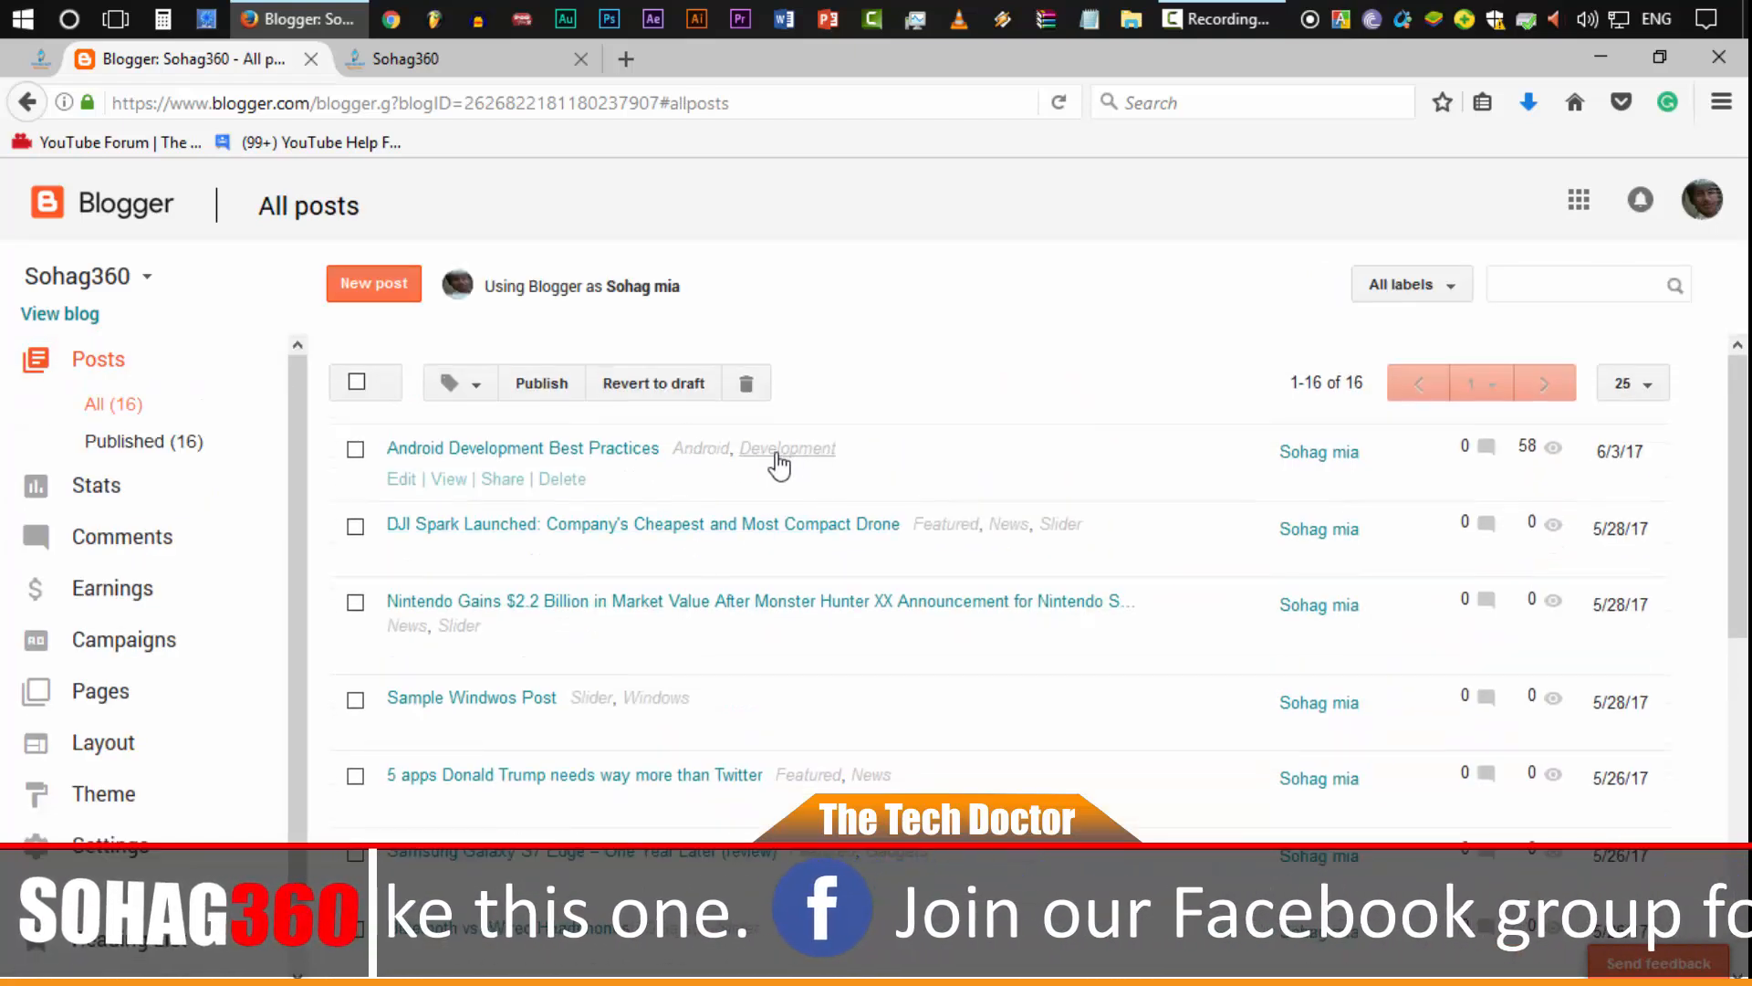
left_click_drag(672, 448, 1004, 497)
left_click(1007, 493)
scroll(858, 771, "down", 4)
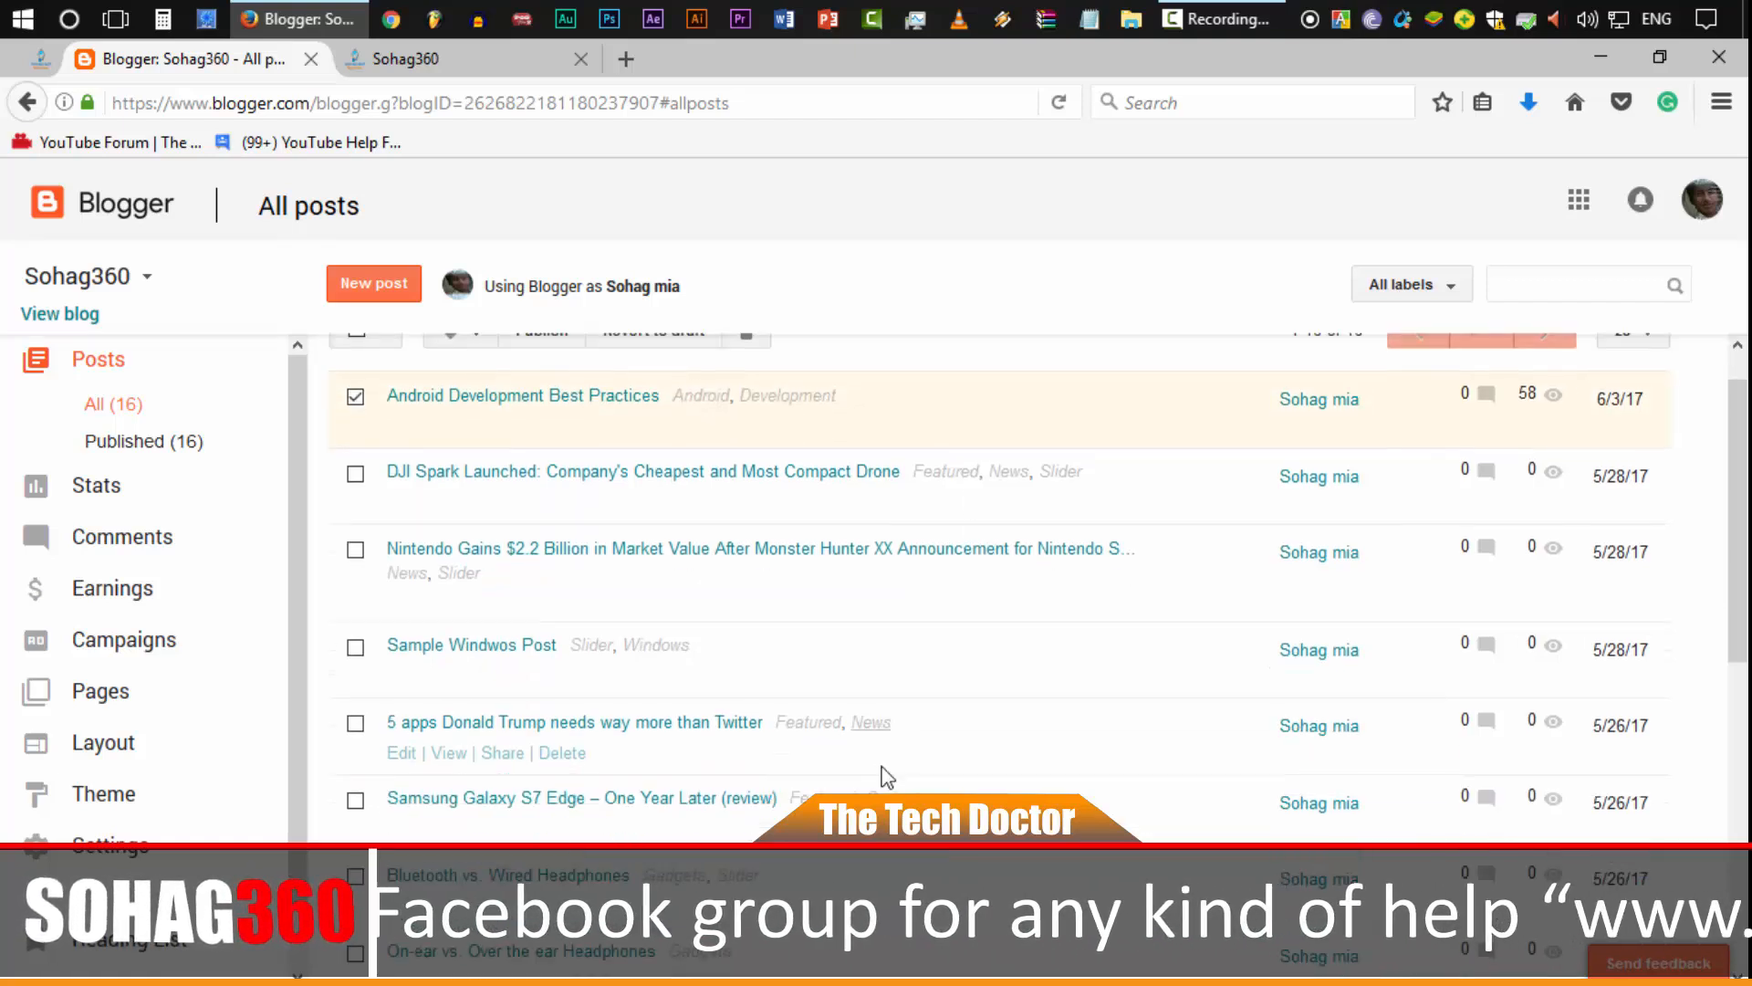
scroll(915, 785, "down", 4)
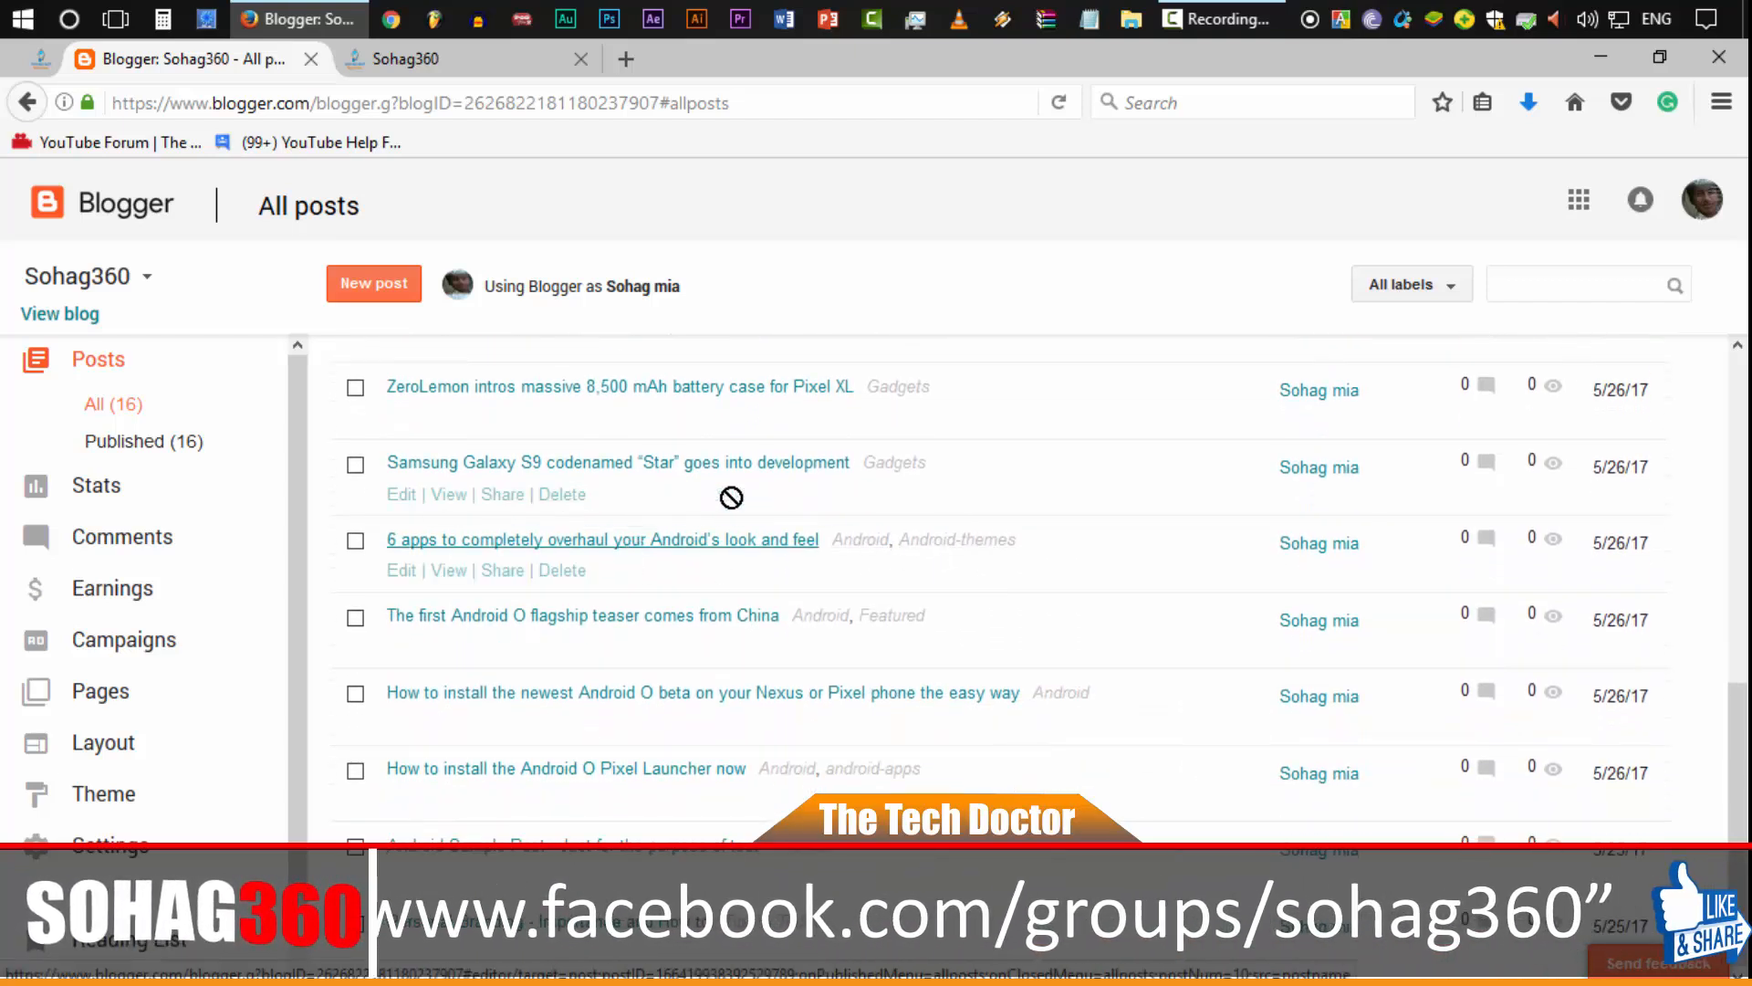
left_click(762, 577)
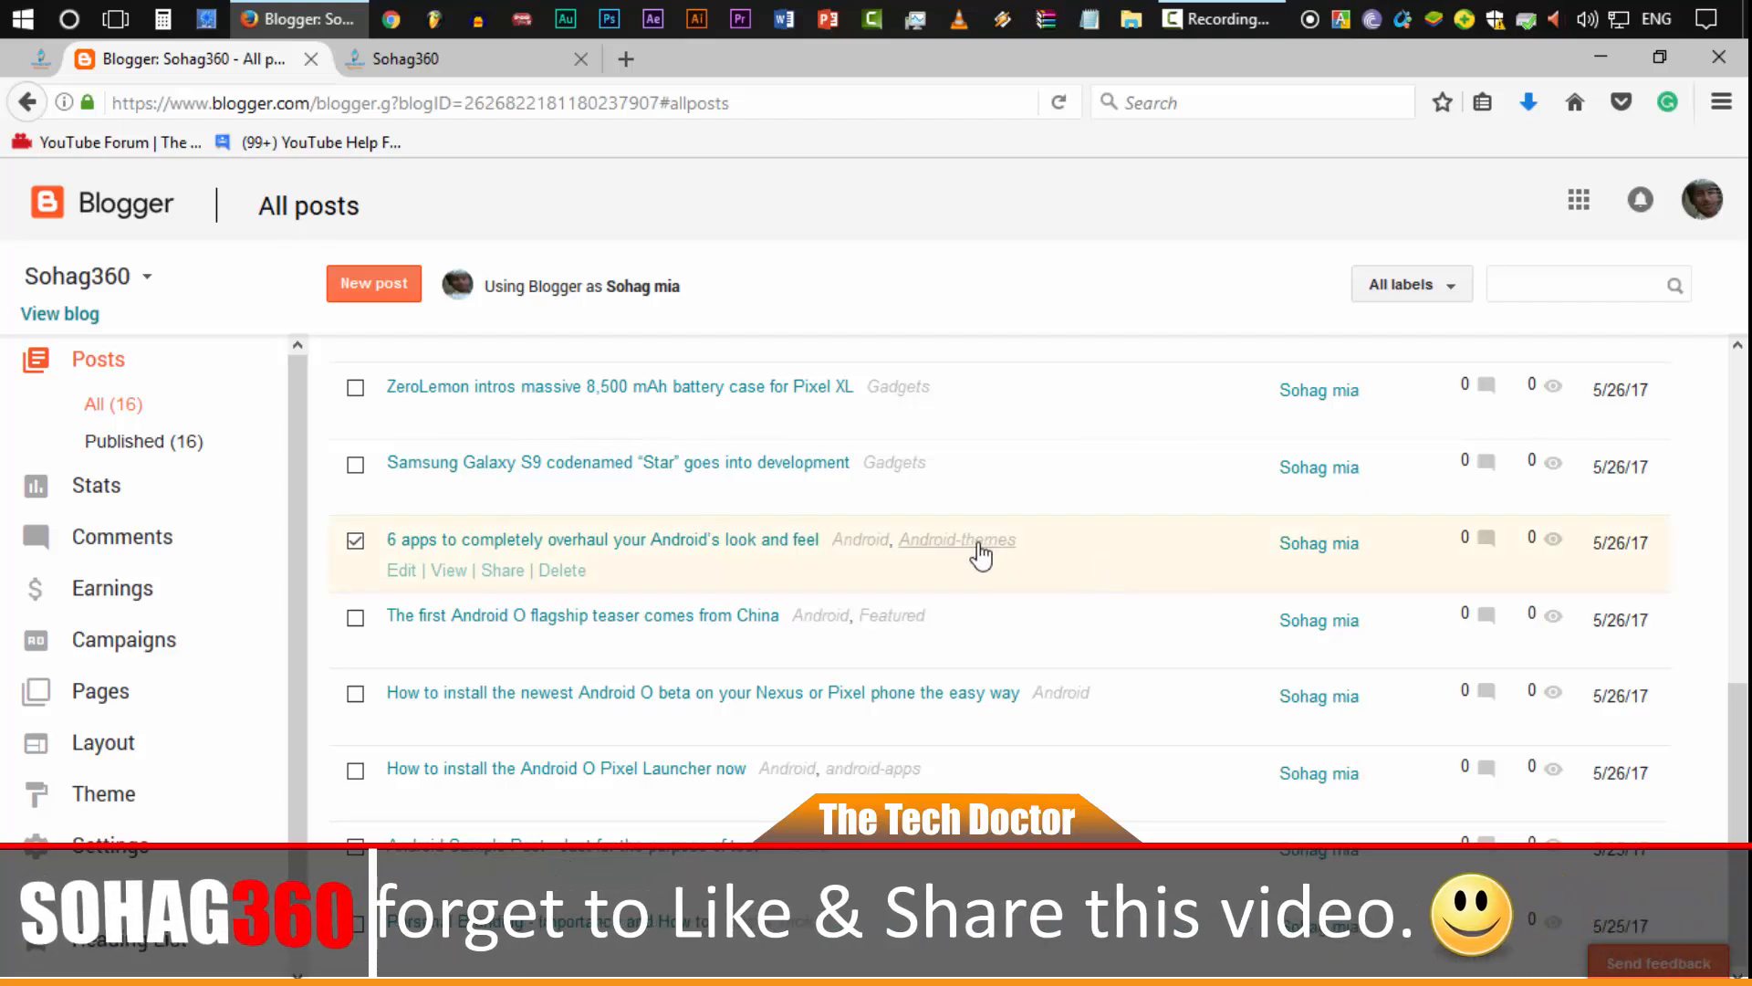
Step: Compare the Themes item in the blog's Android drop-down with the Android-themes label of the "6 apps" post
key("ctrl+Tab")
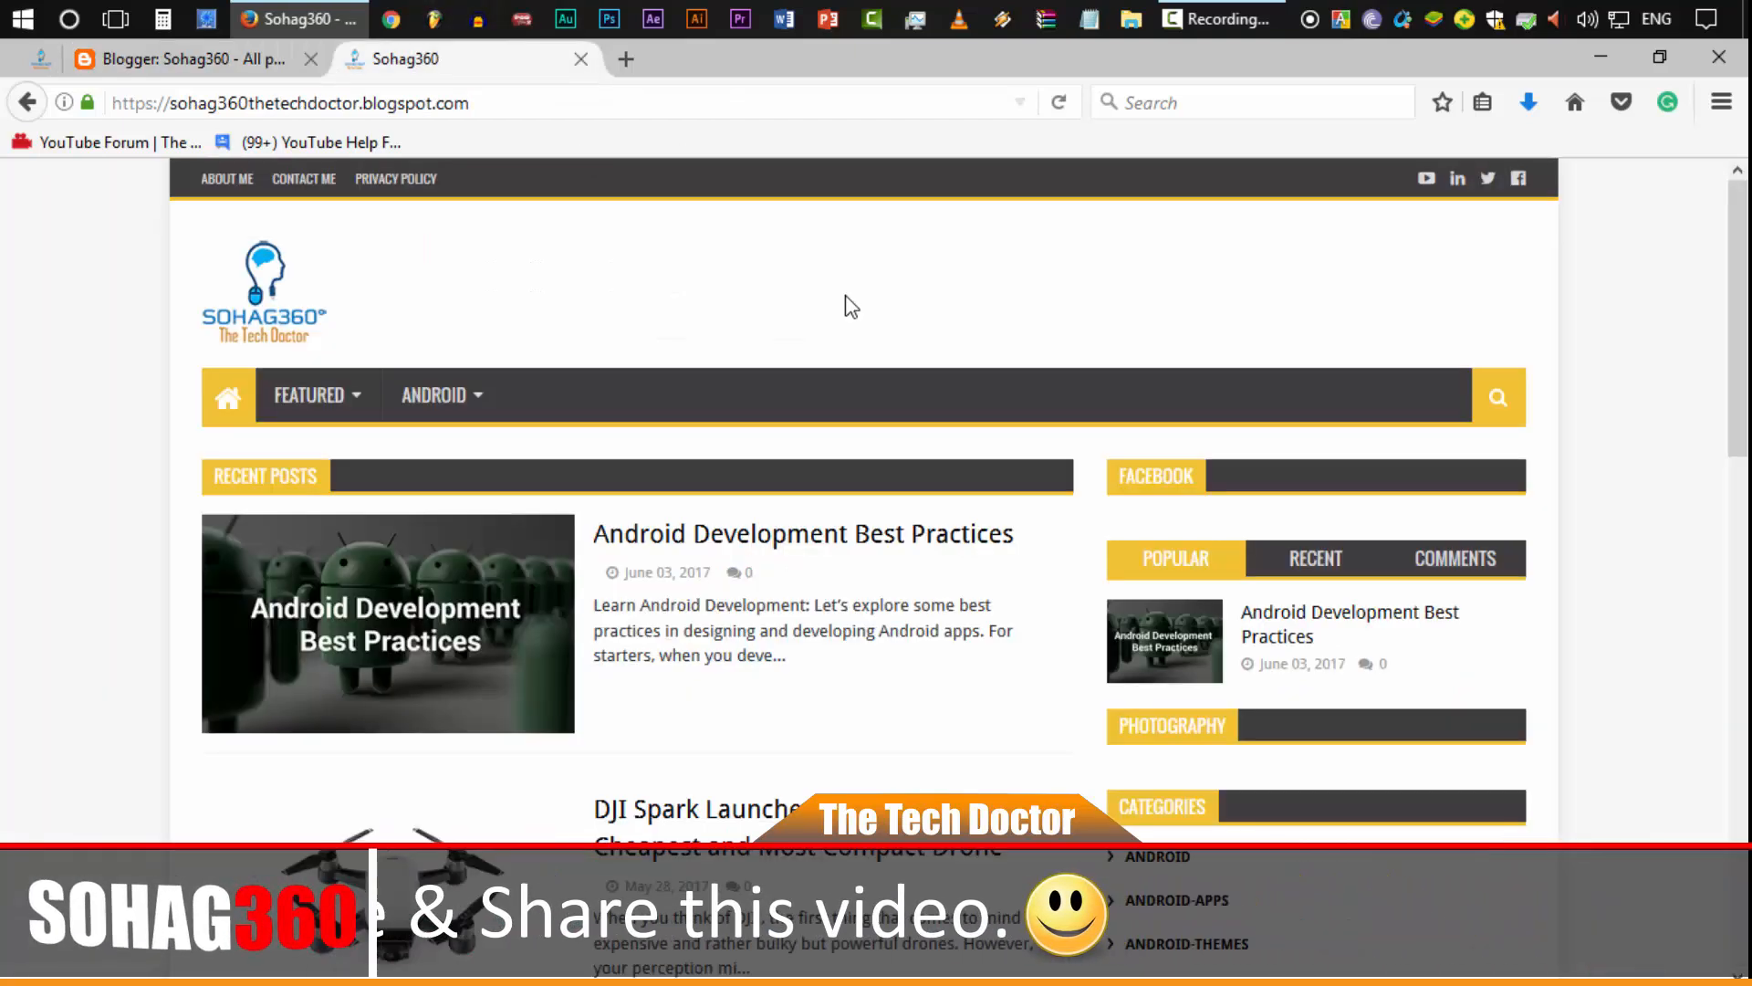
left_click(216, 53)
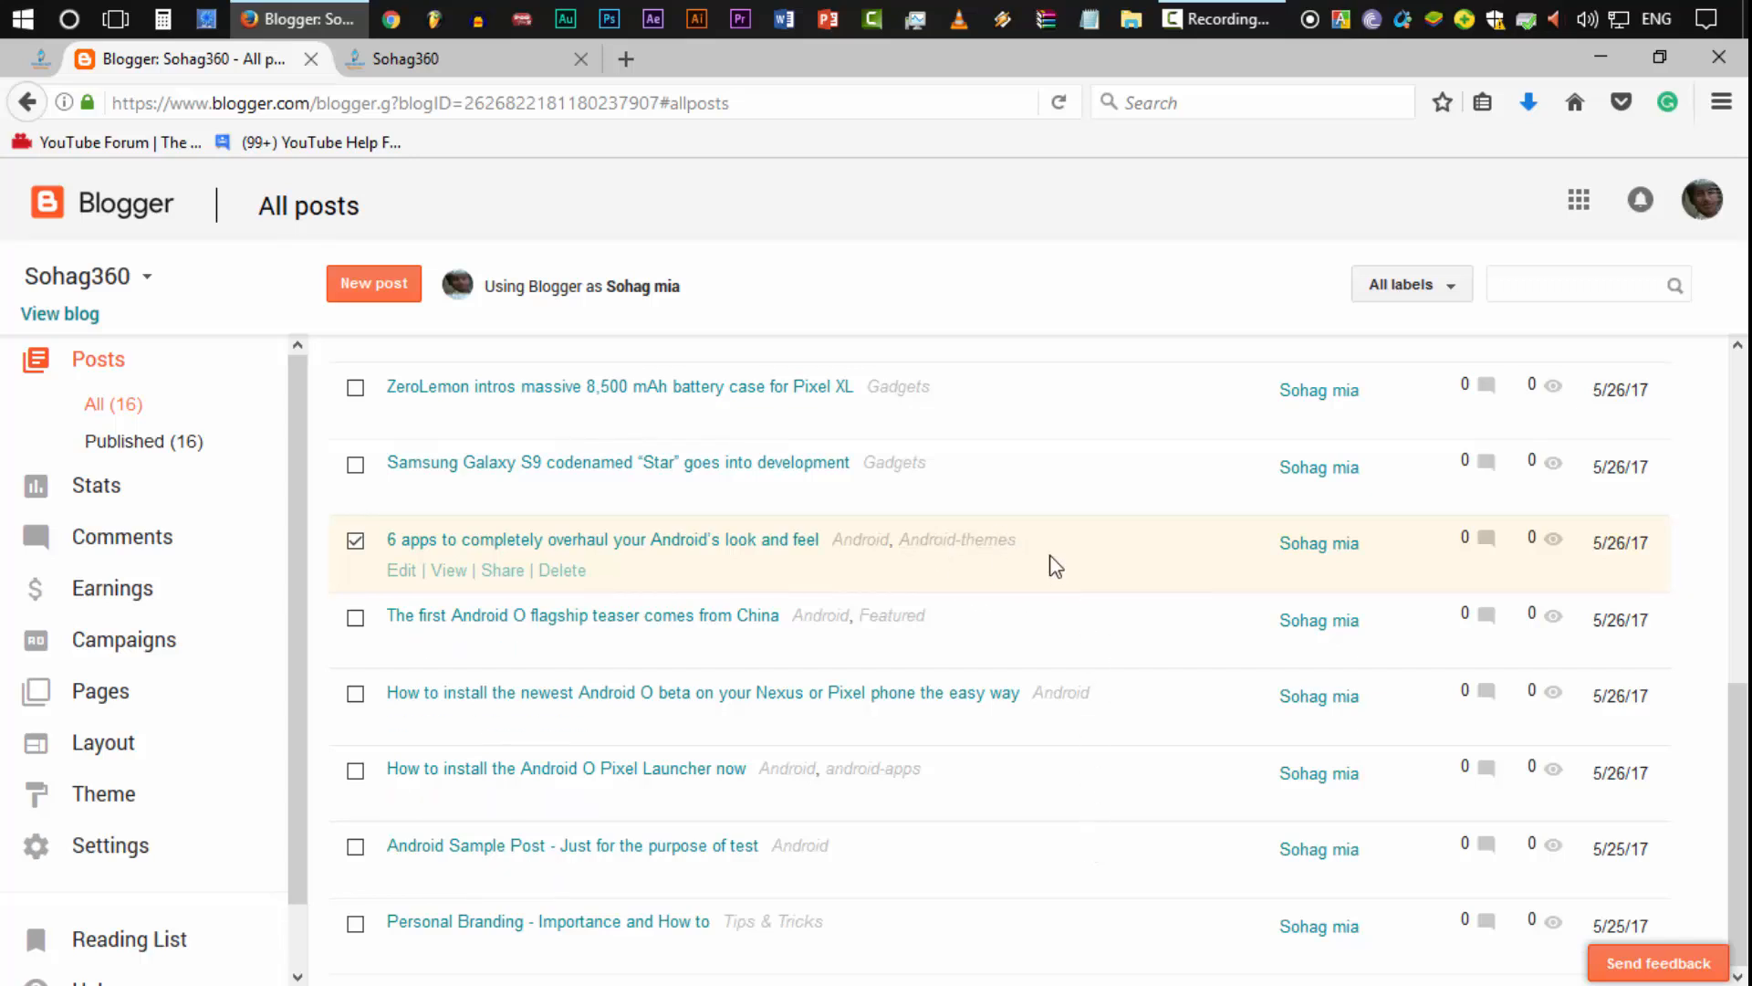
left_click(429, 58)
mouse_move(449, 406)
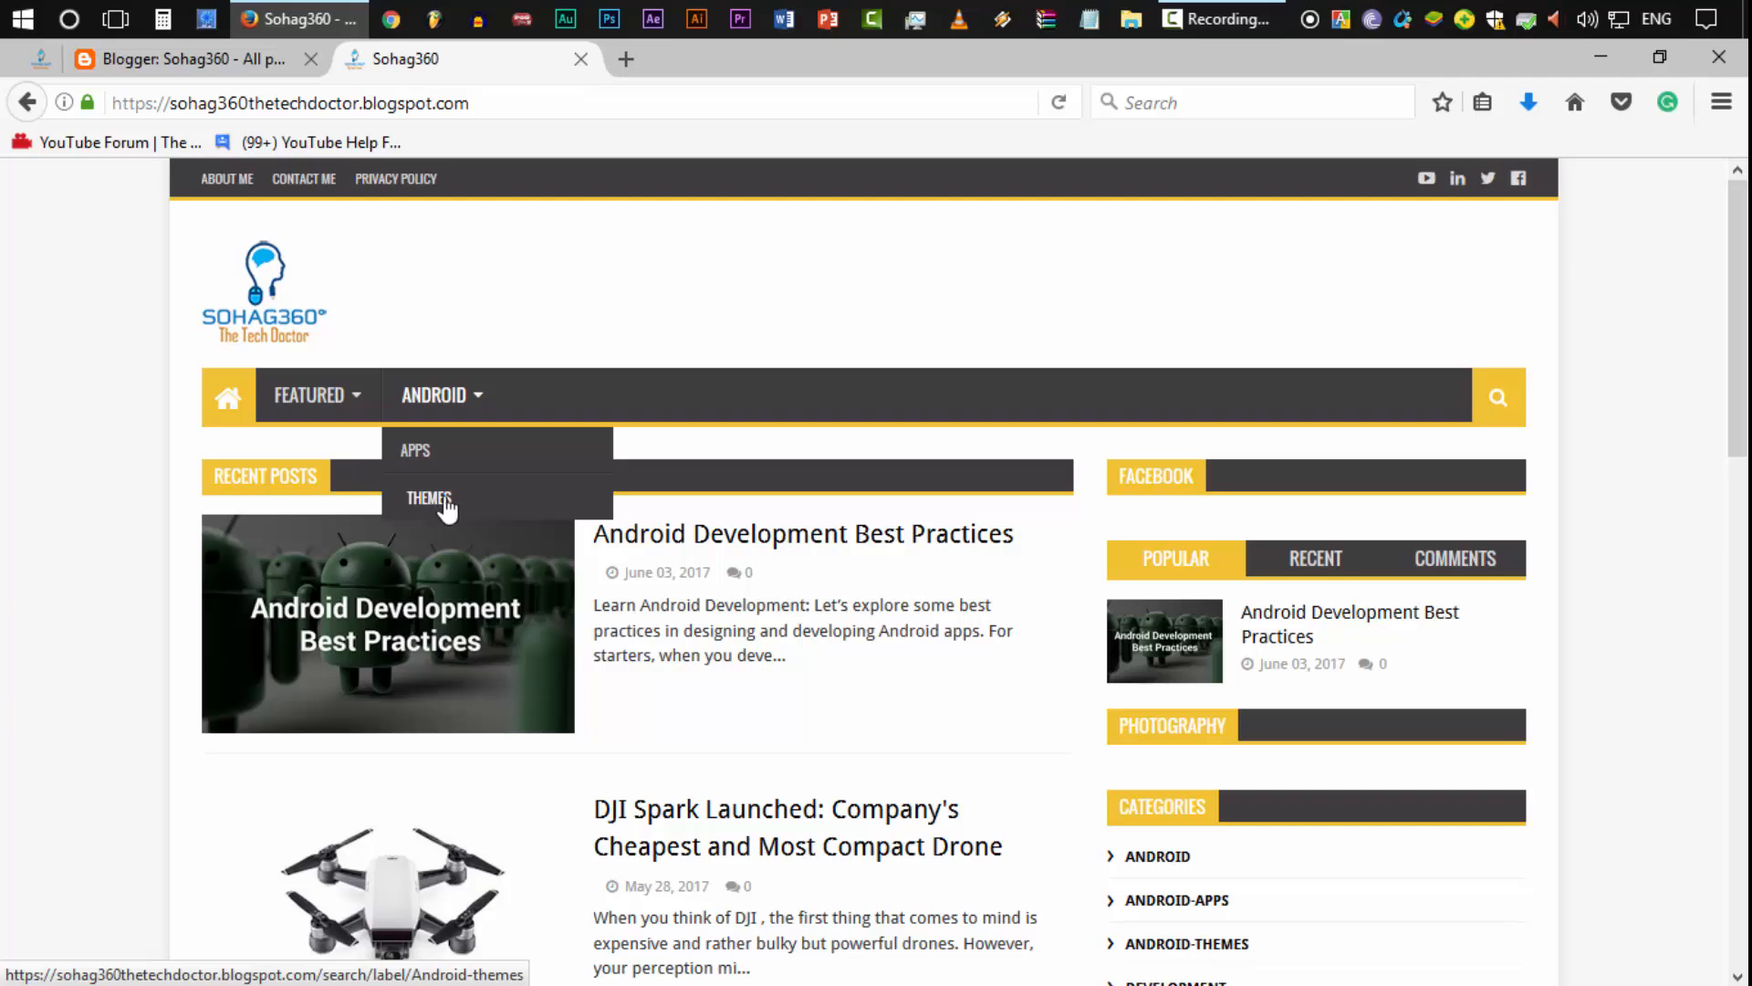
key("ctrl+shift+Tab")
left_click_drag(901, 539, 1193, 599)
left_click(1168, 610)
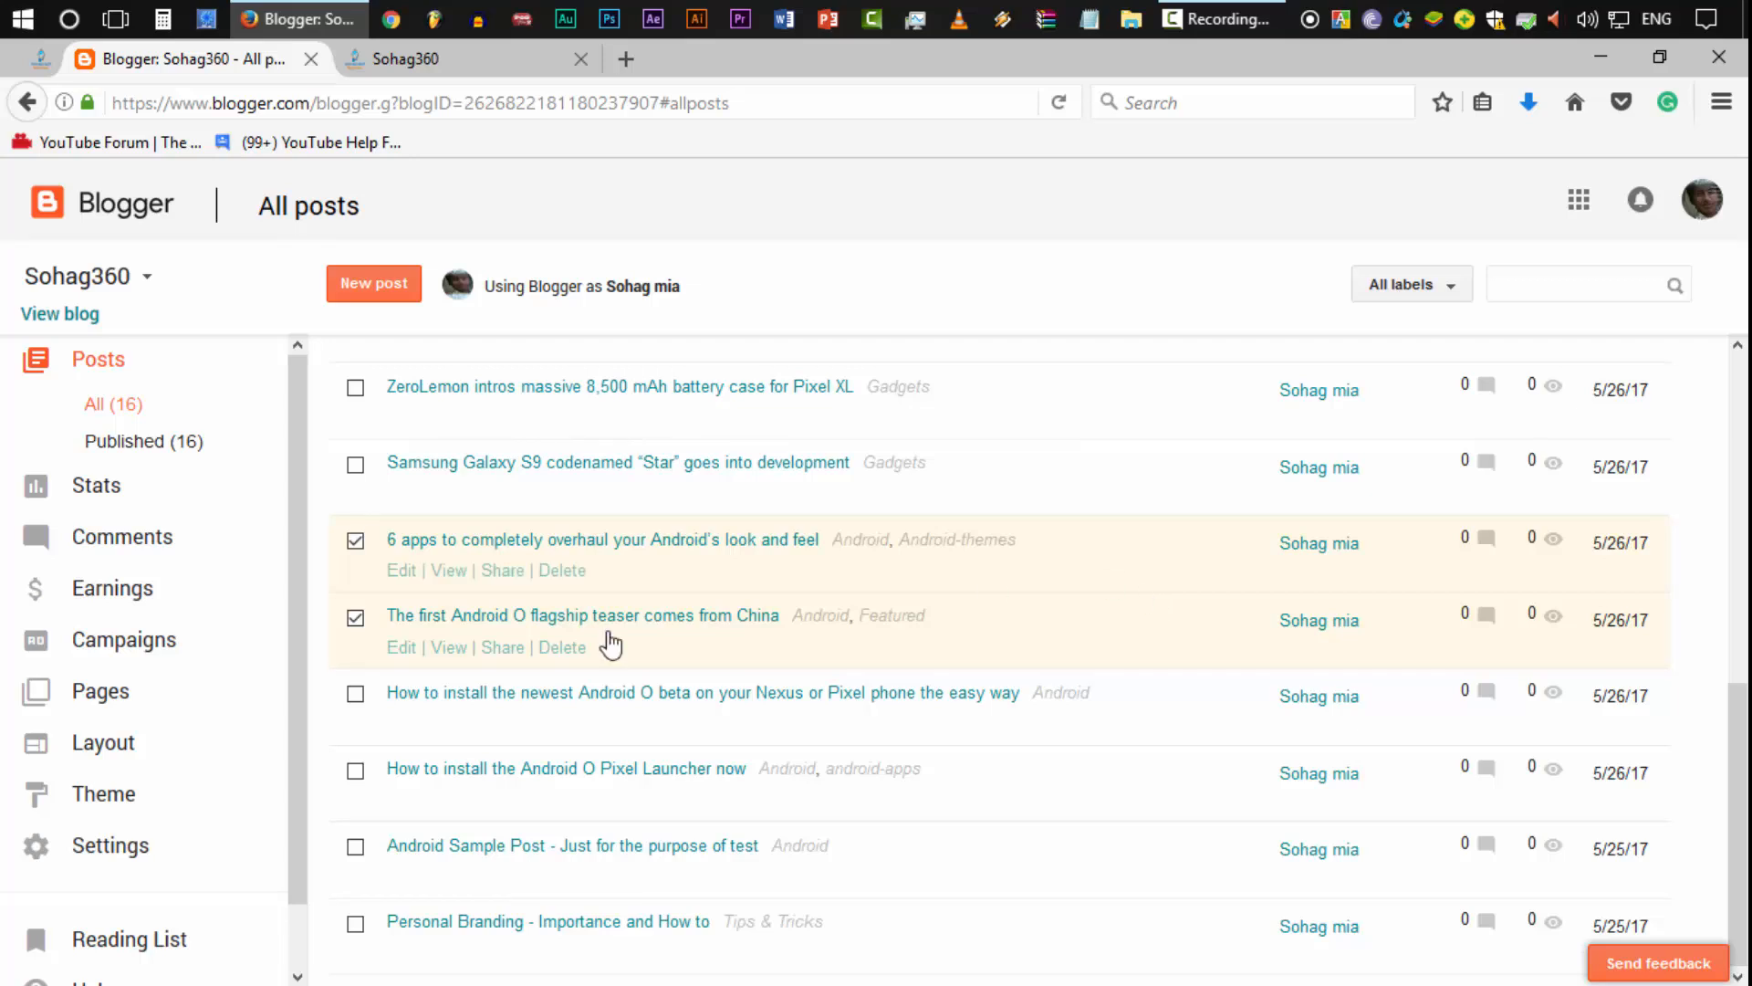
left_click(355, 545)
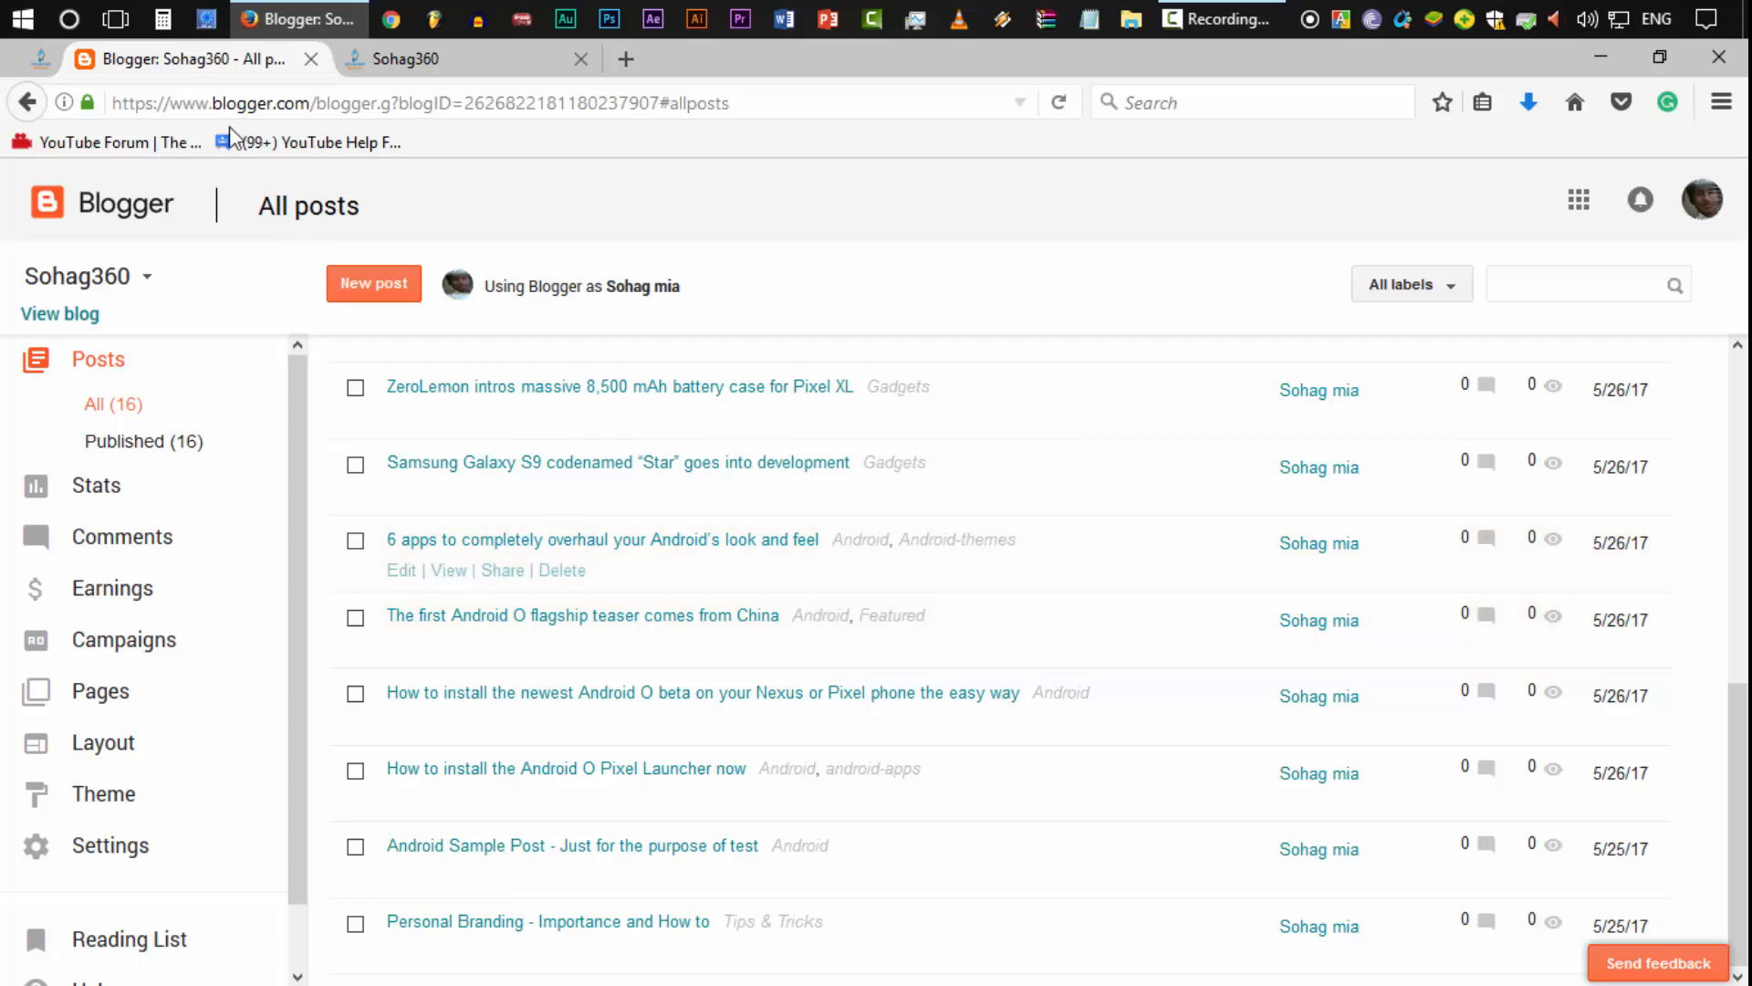
key("ctrl+Tab")
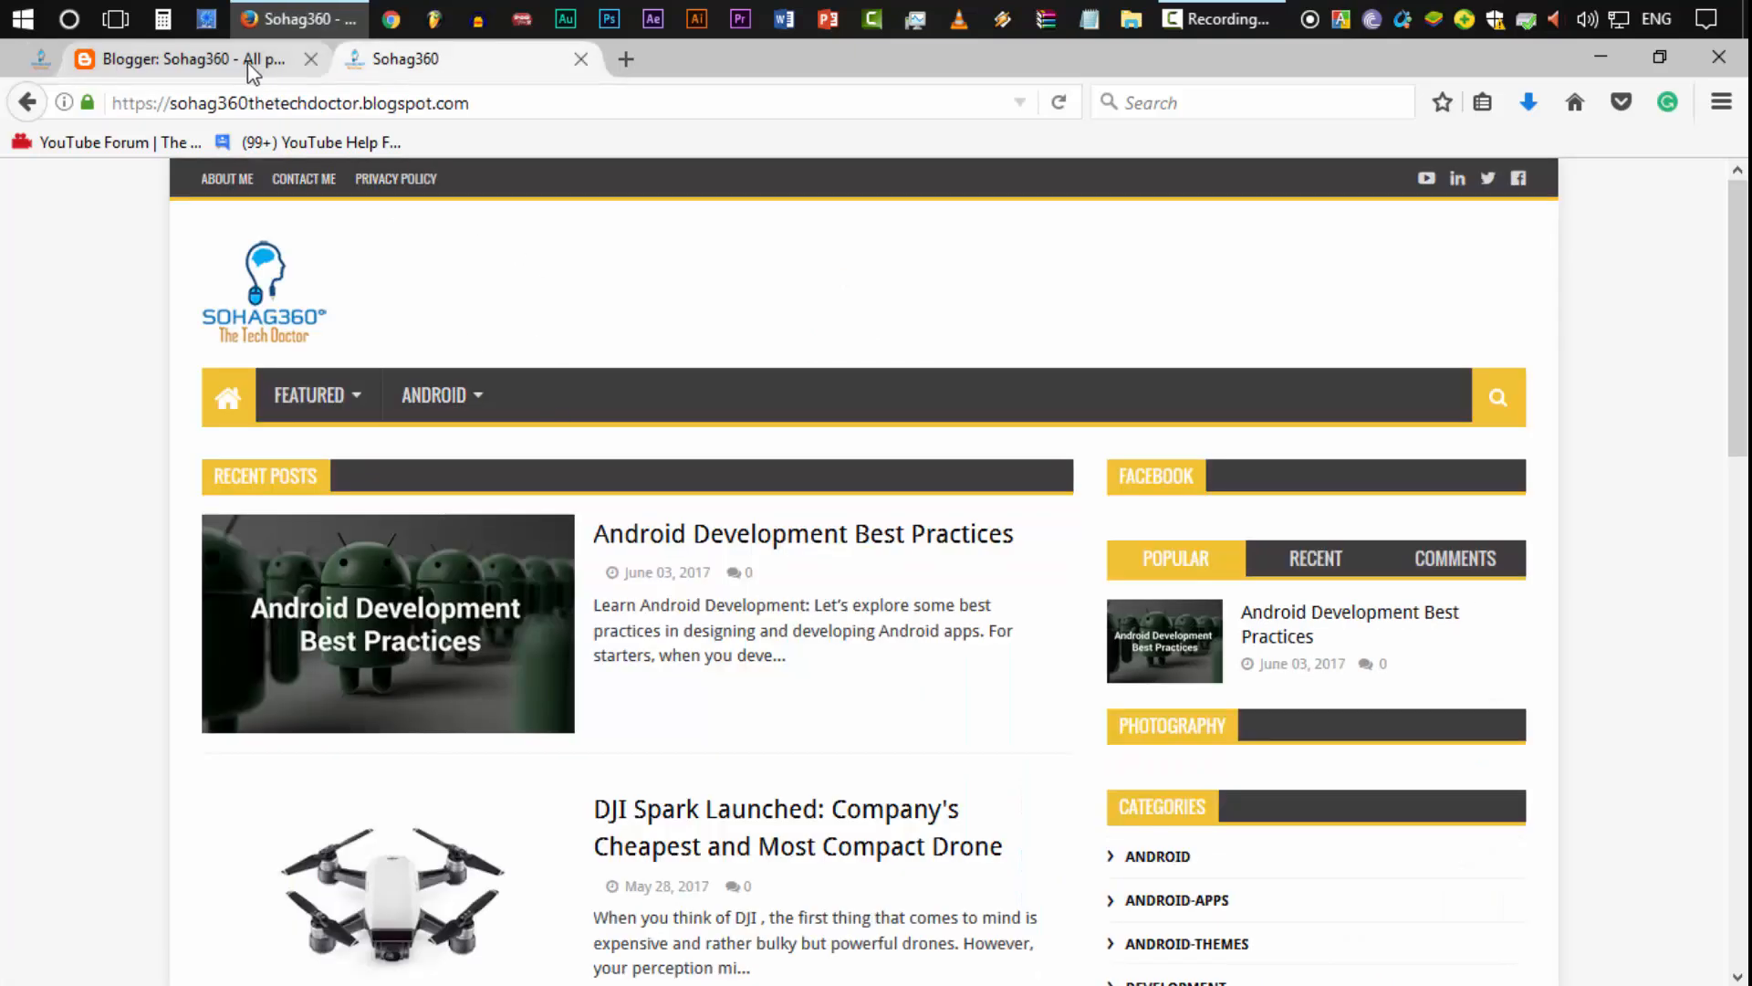
left_click(248, 60)
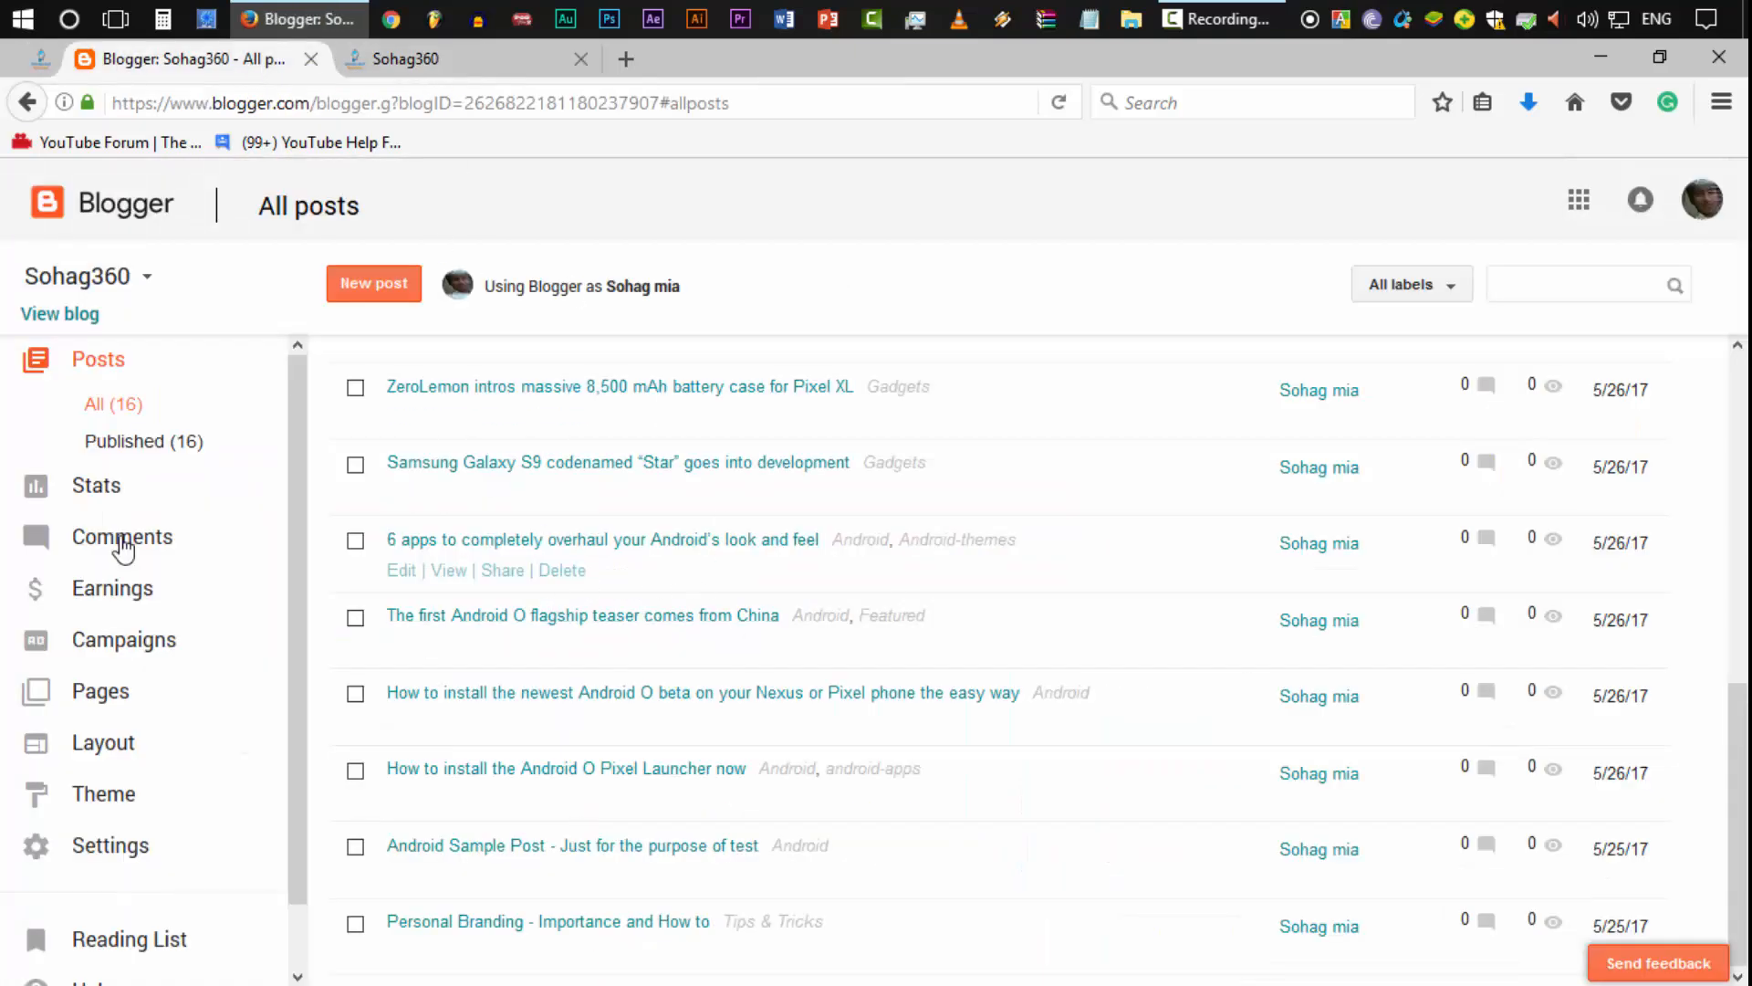
Step: Open the Main Menu link list from the blog's Layout page and enter News as the new link's name
left_click(128, 744)
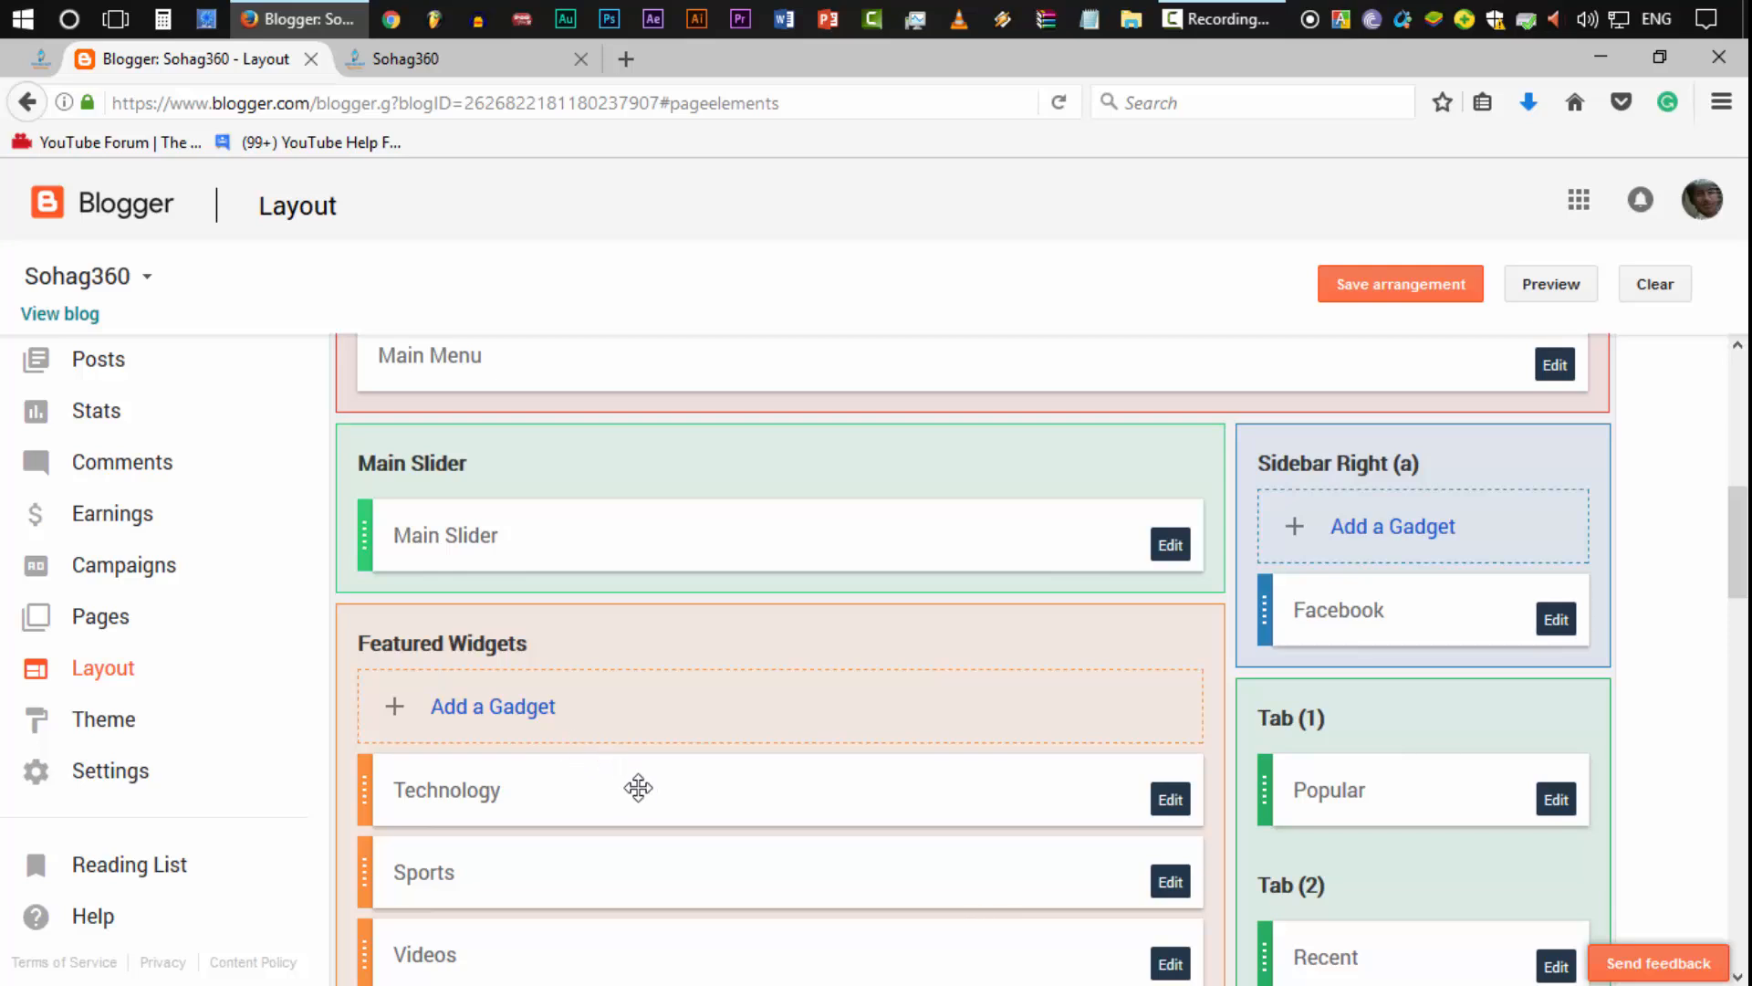
scroll(638, 787, "up", 3)
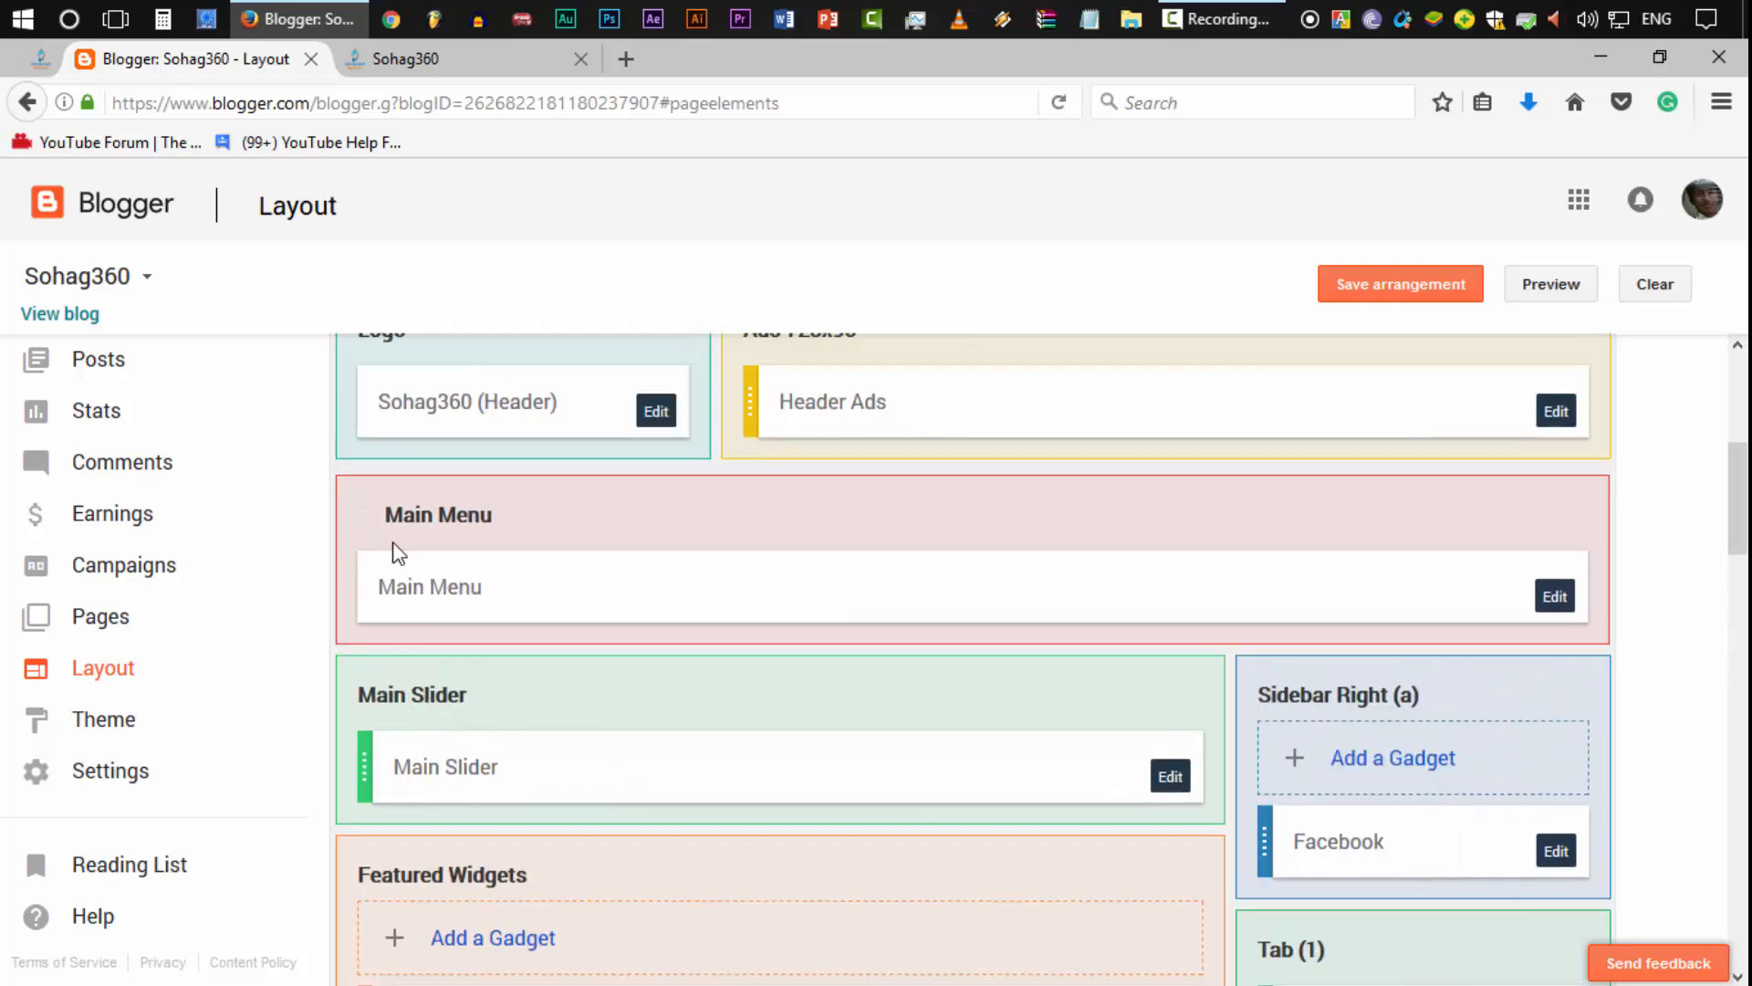
left_click(1554, 596)
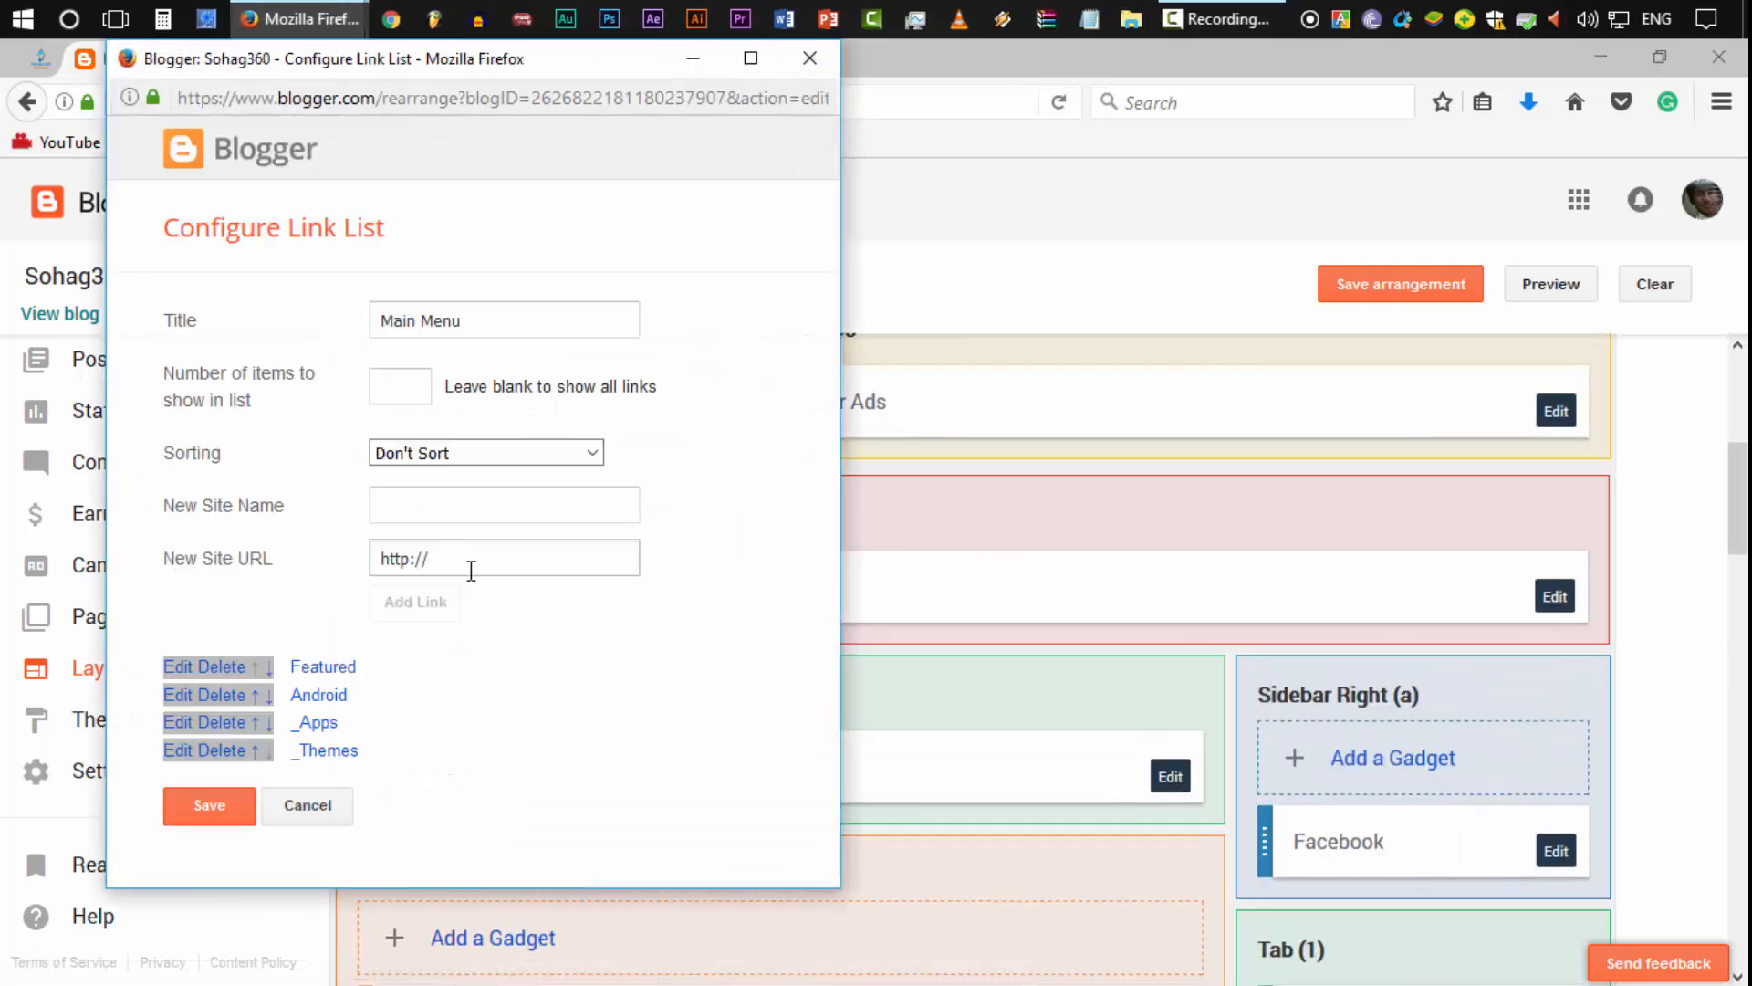
left_click(420, 508)
type("News")
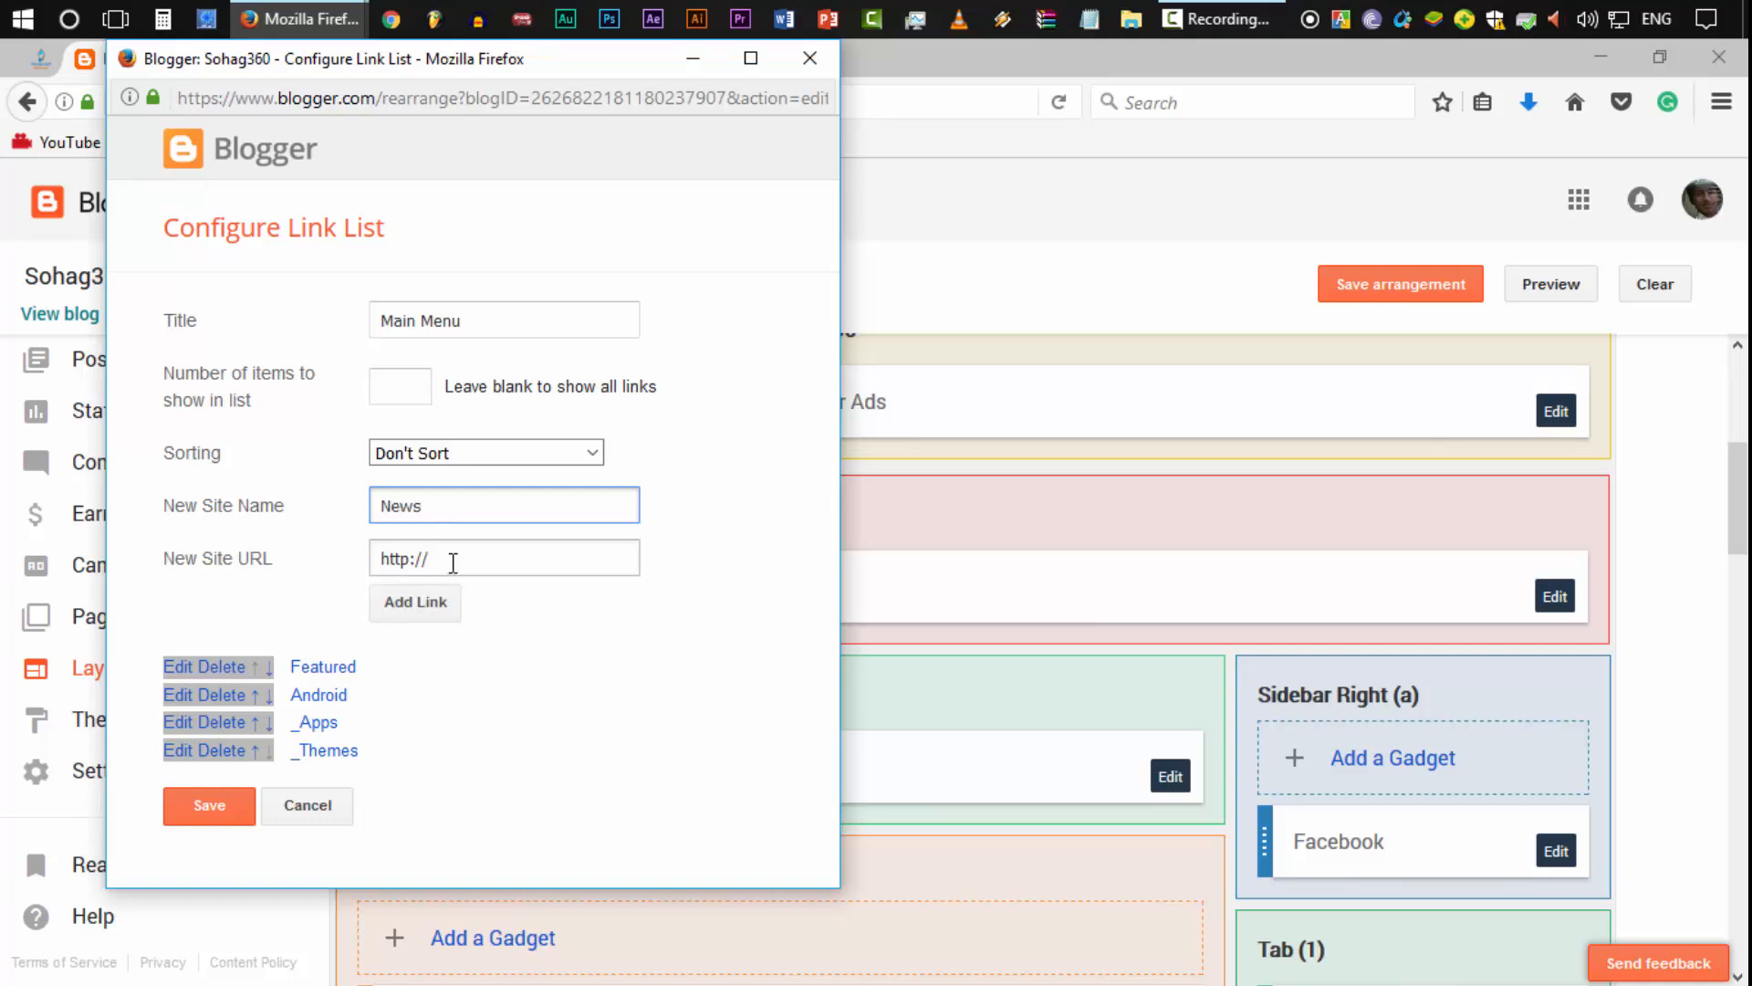
key("Tab")
left_click_drag(467, 55, 629, 204)
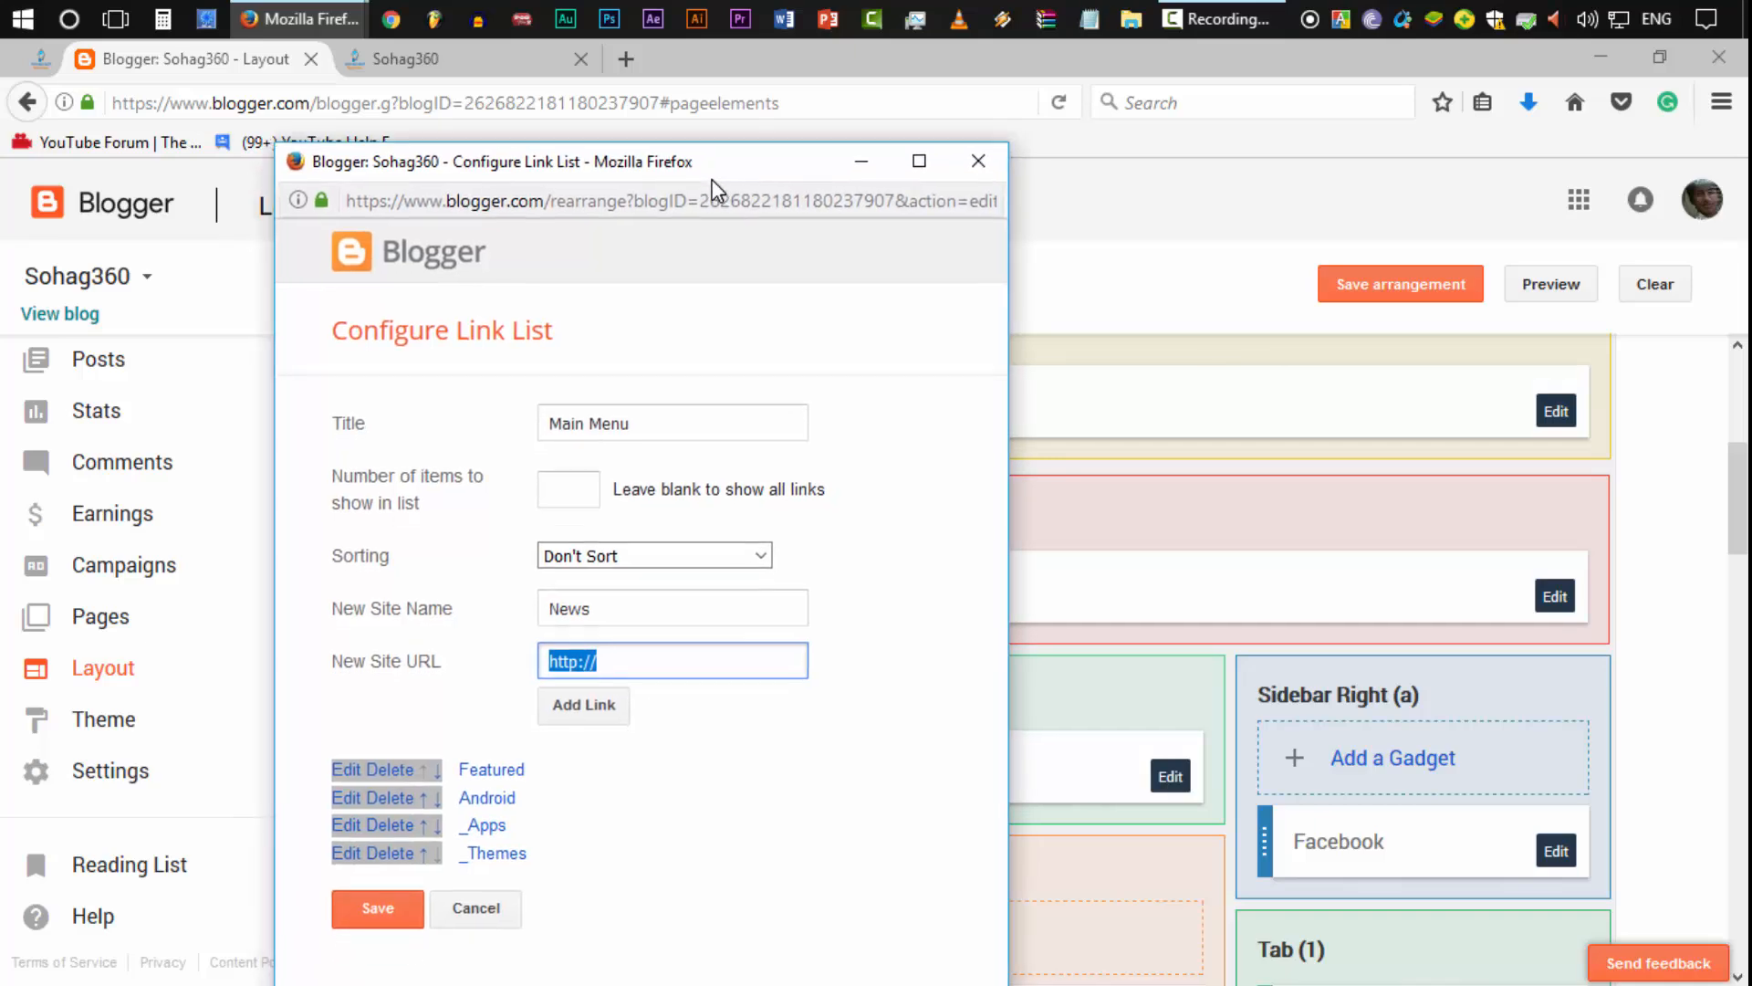
Step: Open the News label page from the Sohag360 blog's Tags list and select its address without ?&max-results=10 for copying
left_click(485, 64)
scroll(1614, 645, "down", 5)
scroll(1614, 645, "down", 3)
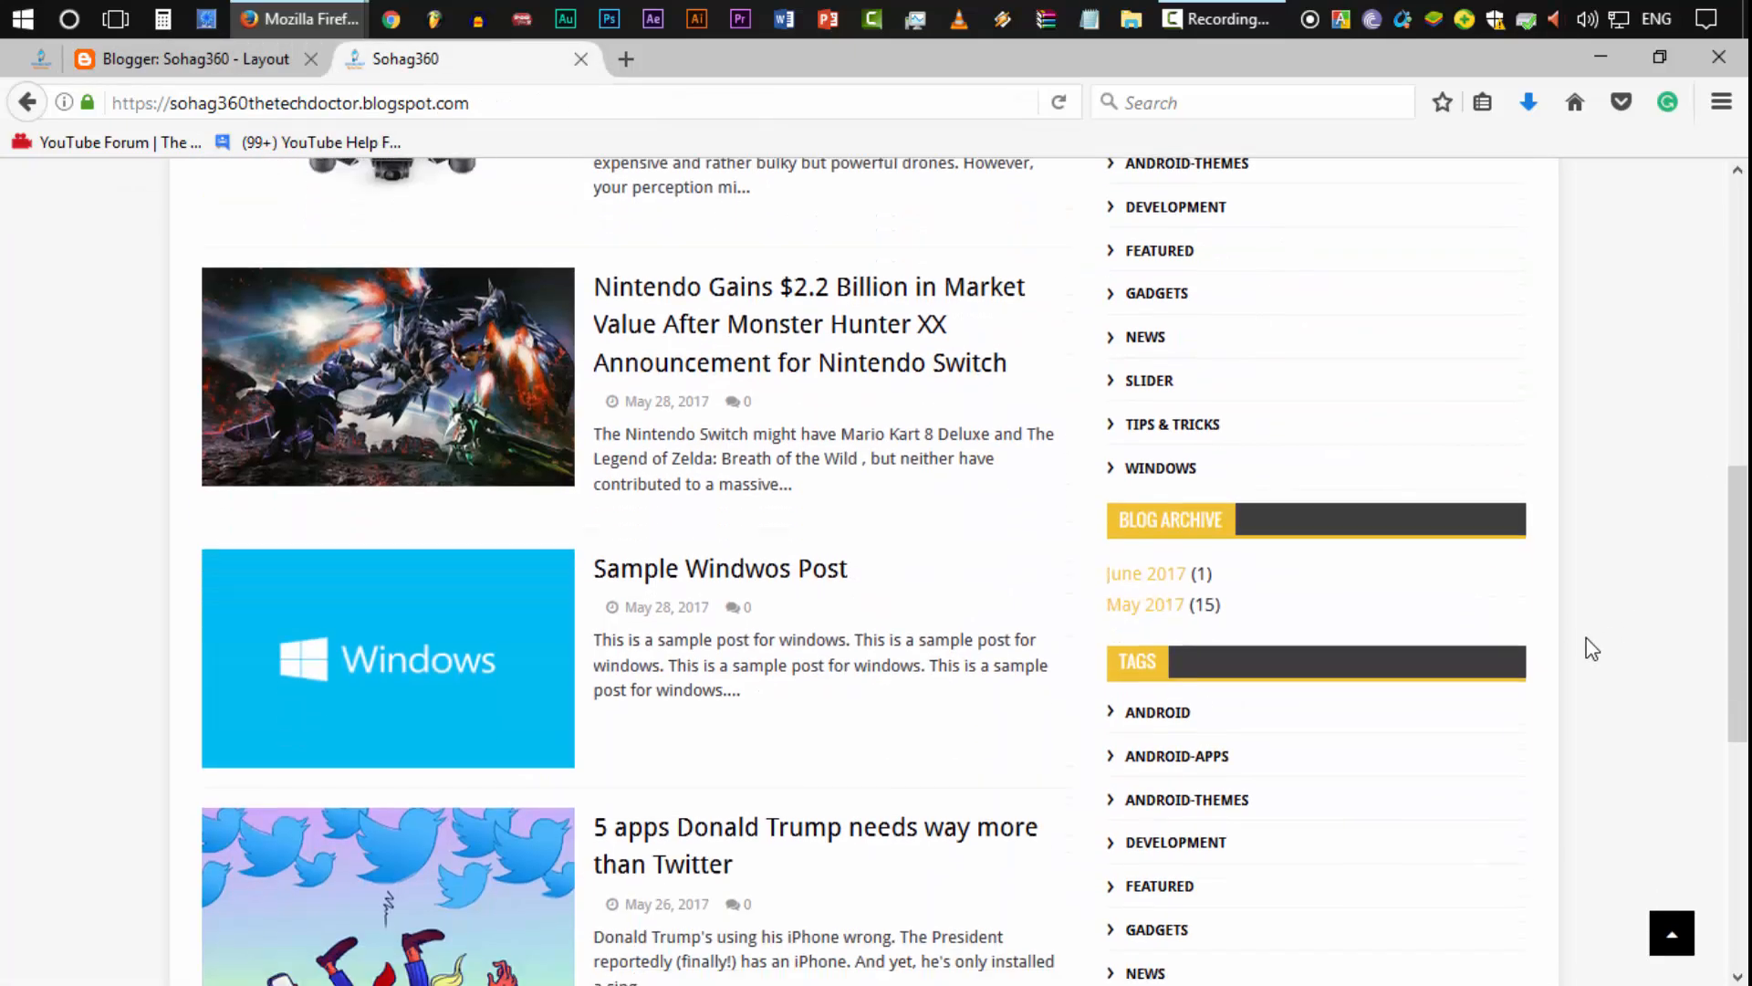
left_click(1143, 791)
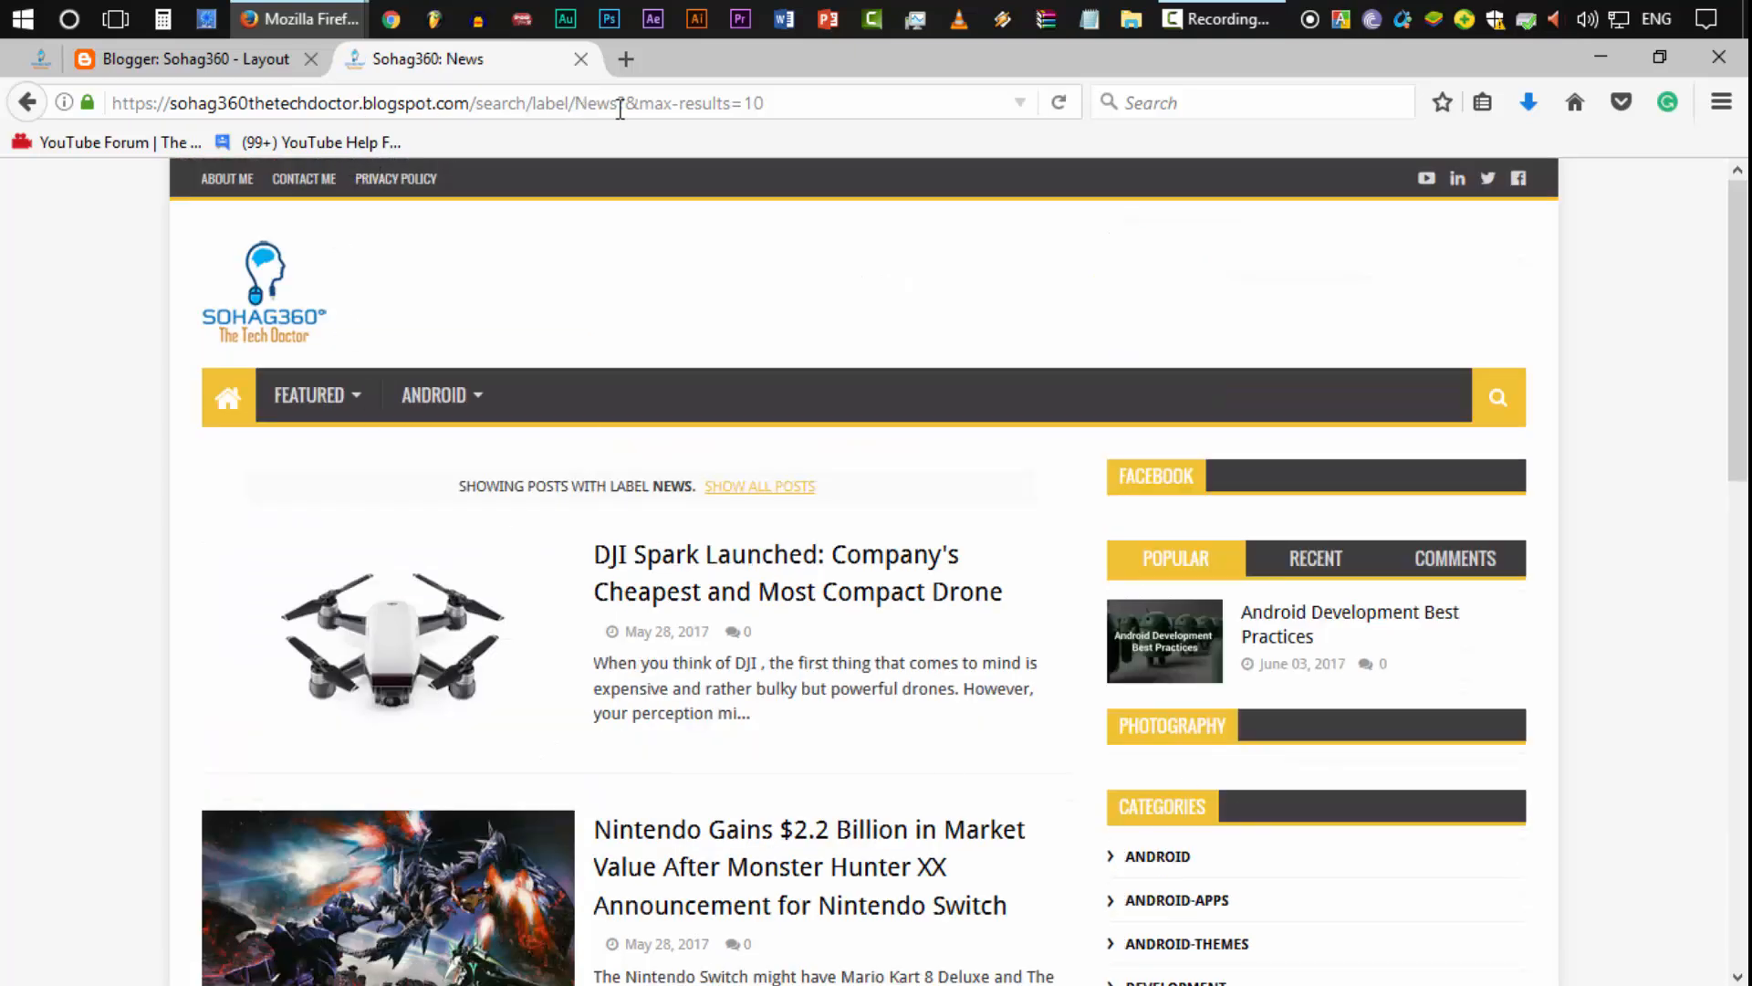
left_click_drag(621, 105, 61, 112)
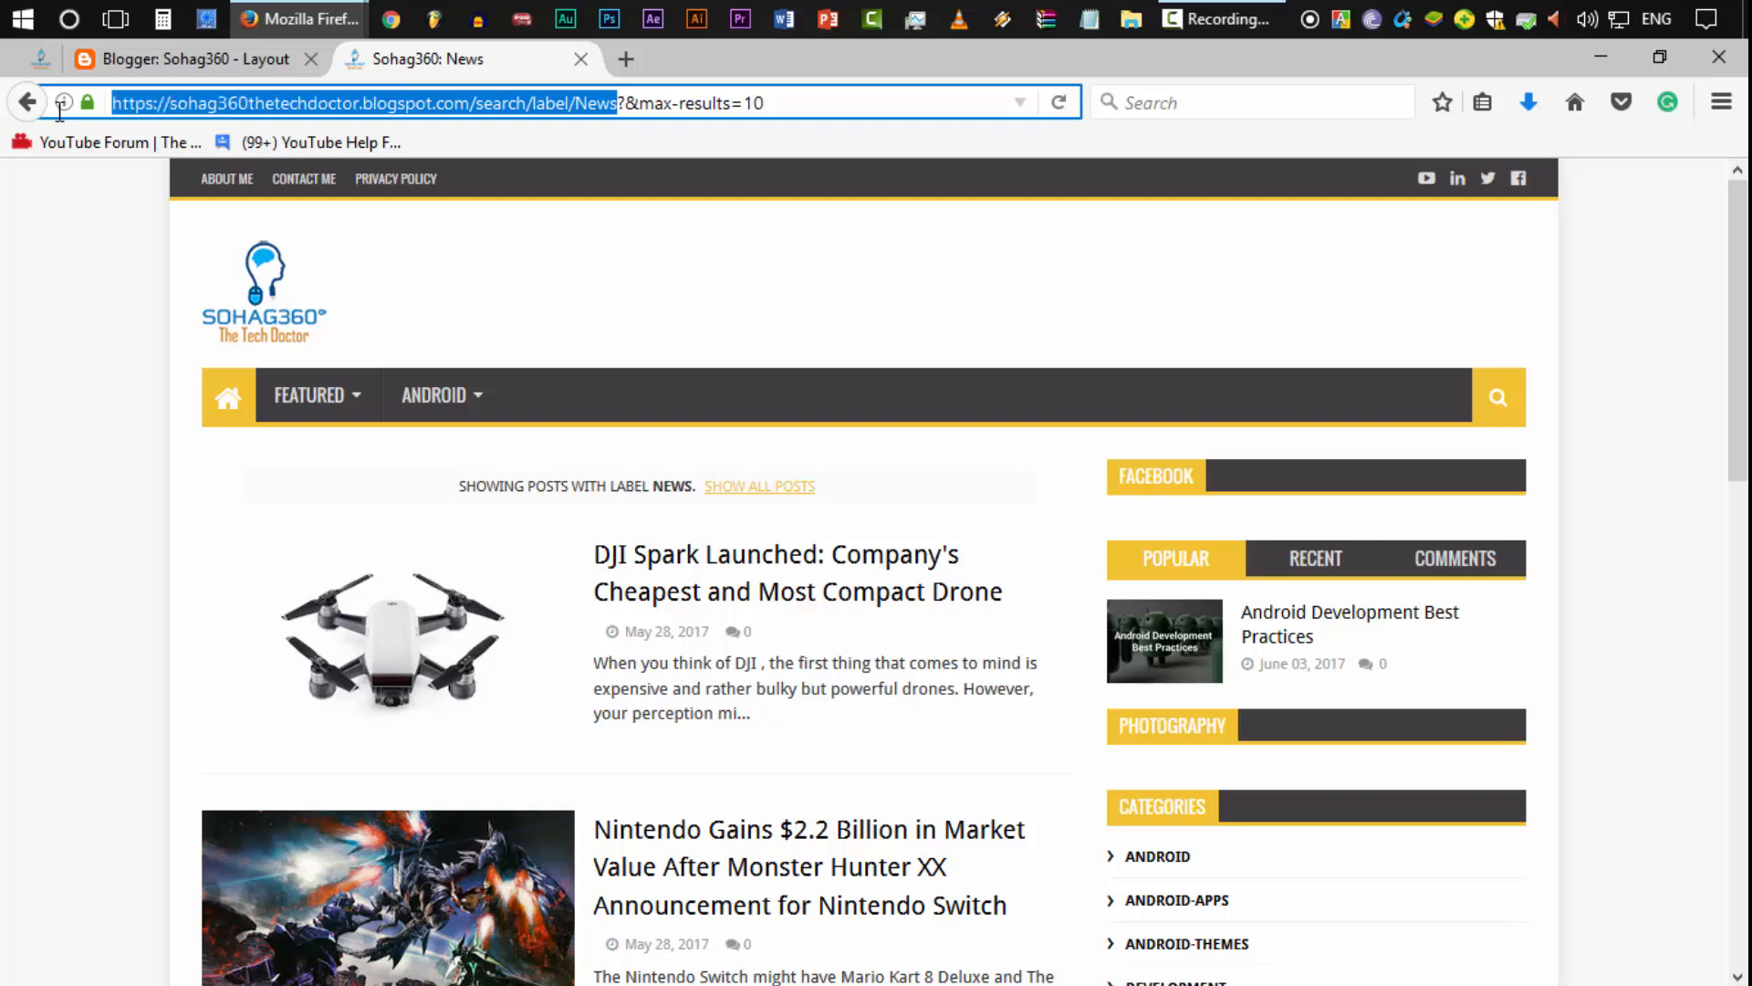
Step: Add the News link with the copied label page URL, place it below _Themes, and save the Main Menu list
key("alt+Tab")
left_click(424, 798)
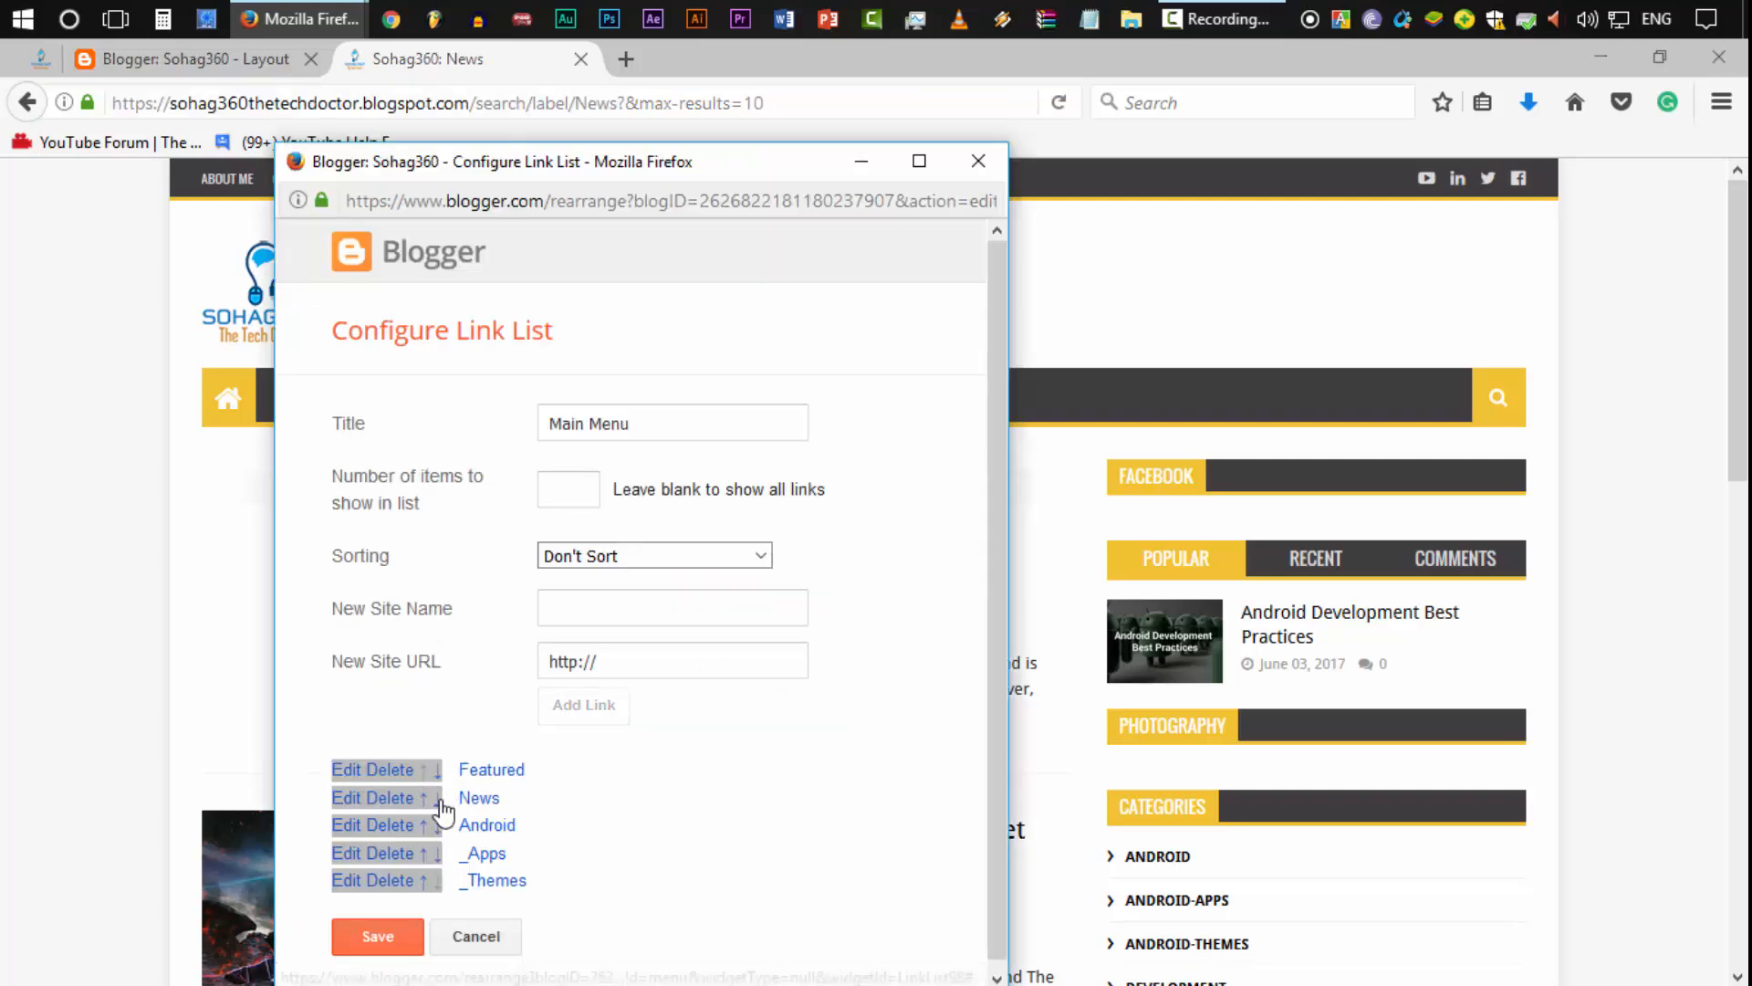
left_click(438, 800)
left_click(438, 826)
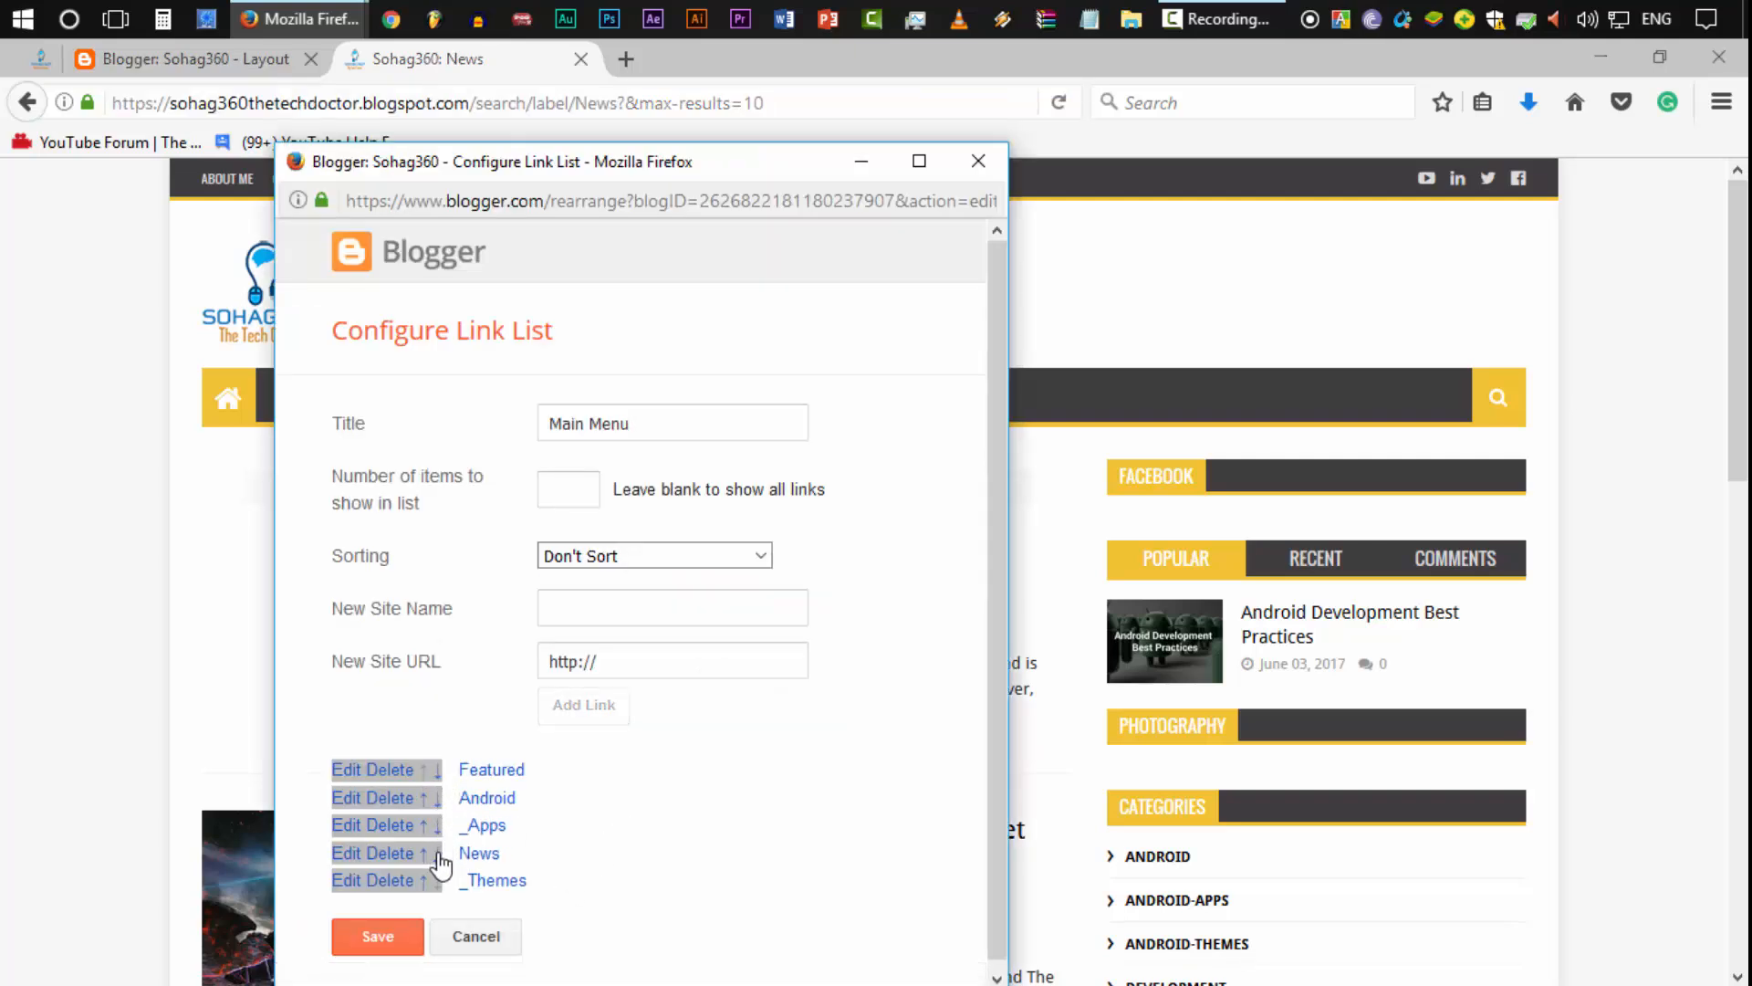
left_click(438, 853)
left_click(407, 924)
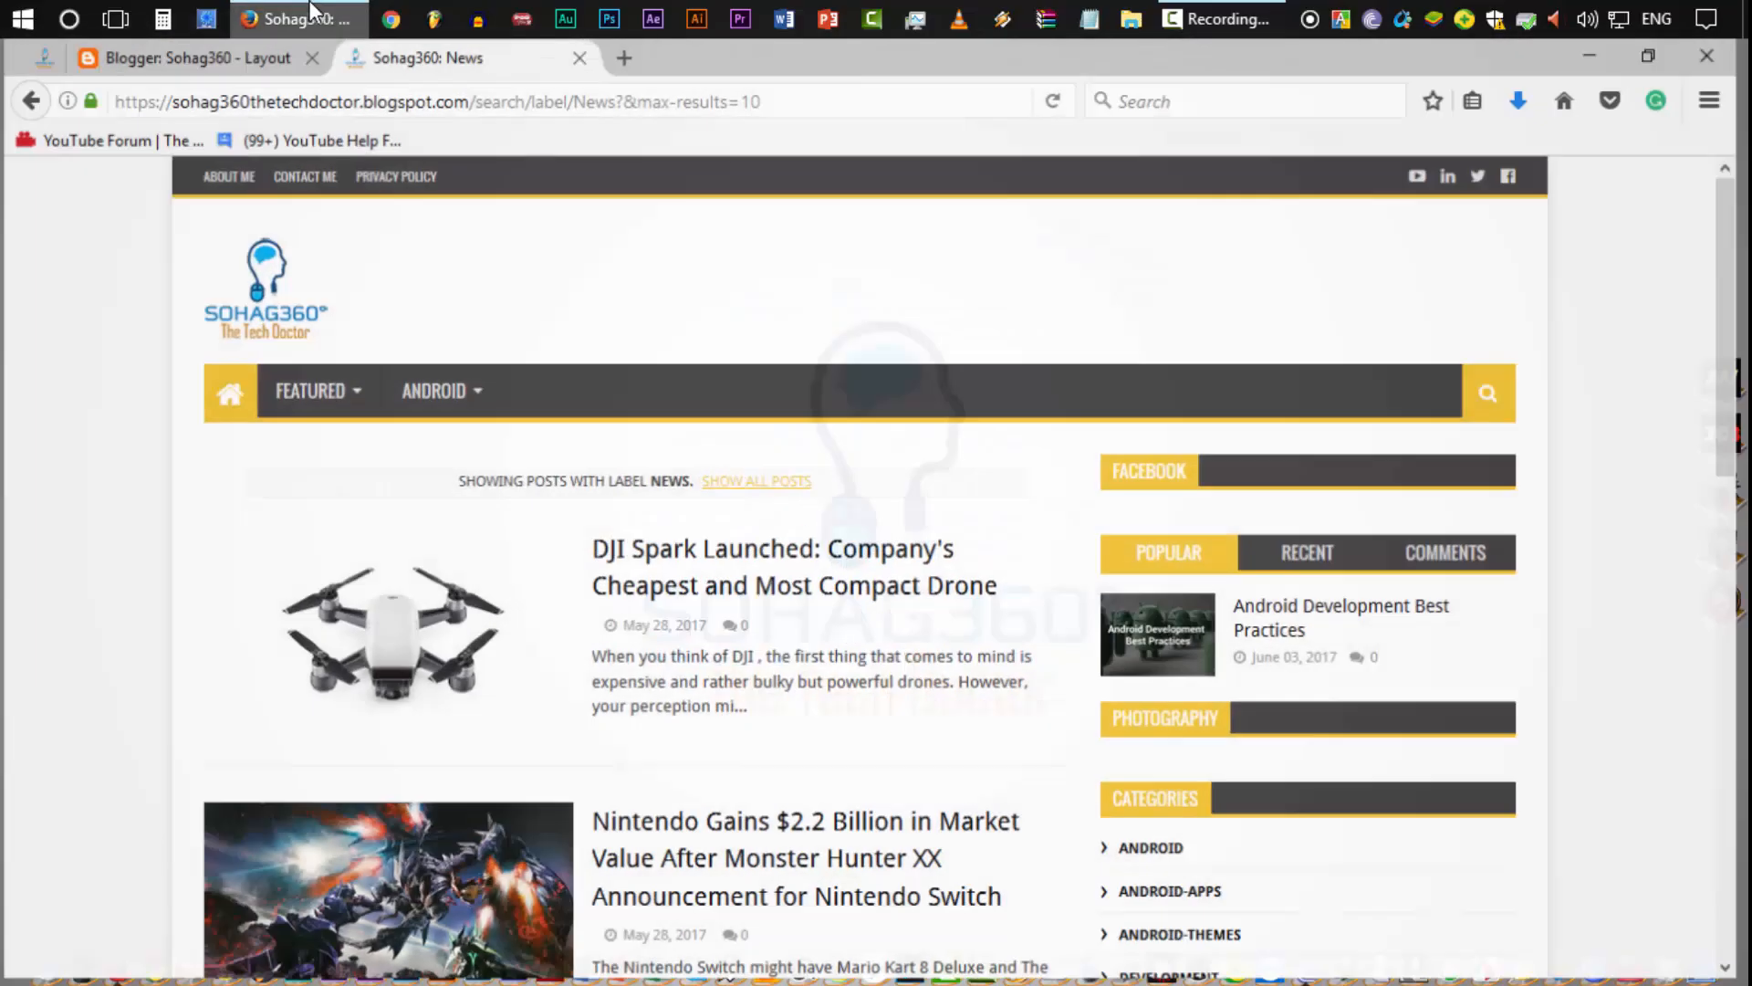
Step: Check the News item in the menu on the Sohag360 blog's home page and reopen the Main Menu list for editing
left_click(246, 58)
left_click(429, 58)
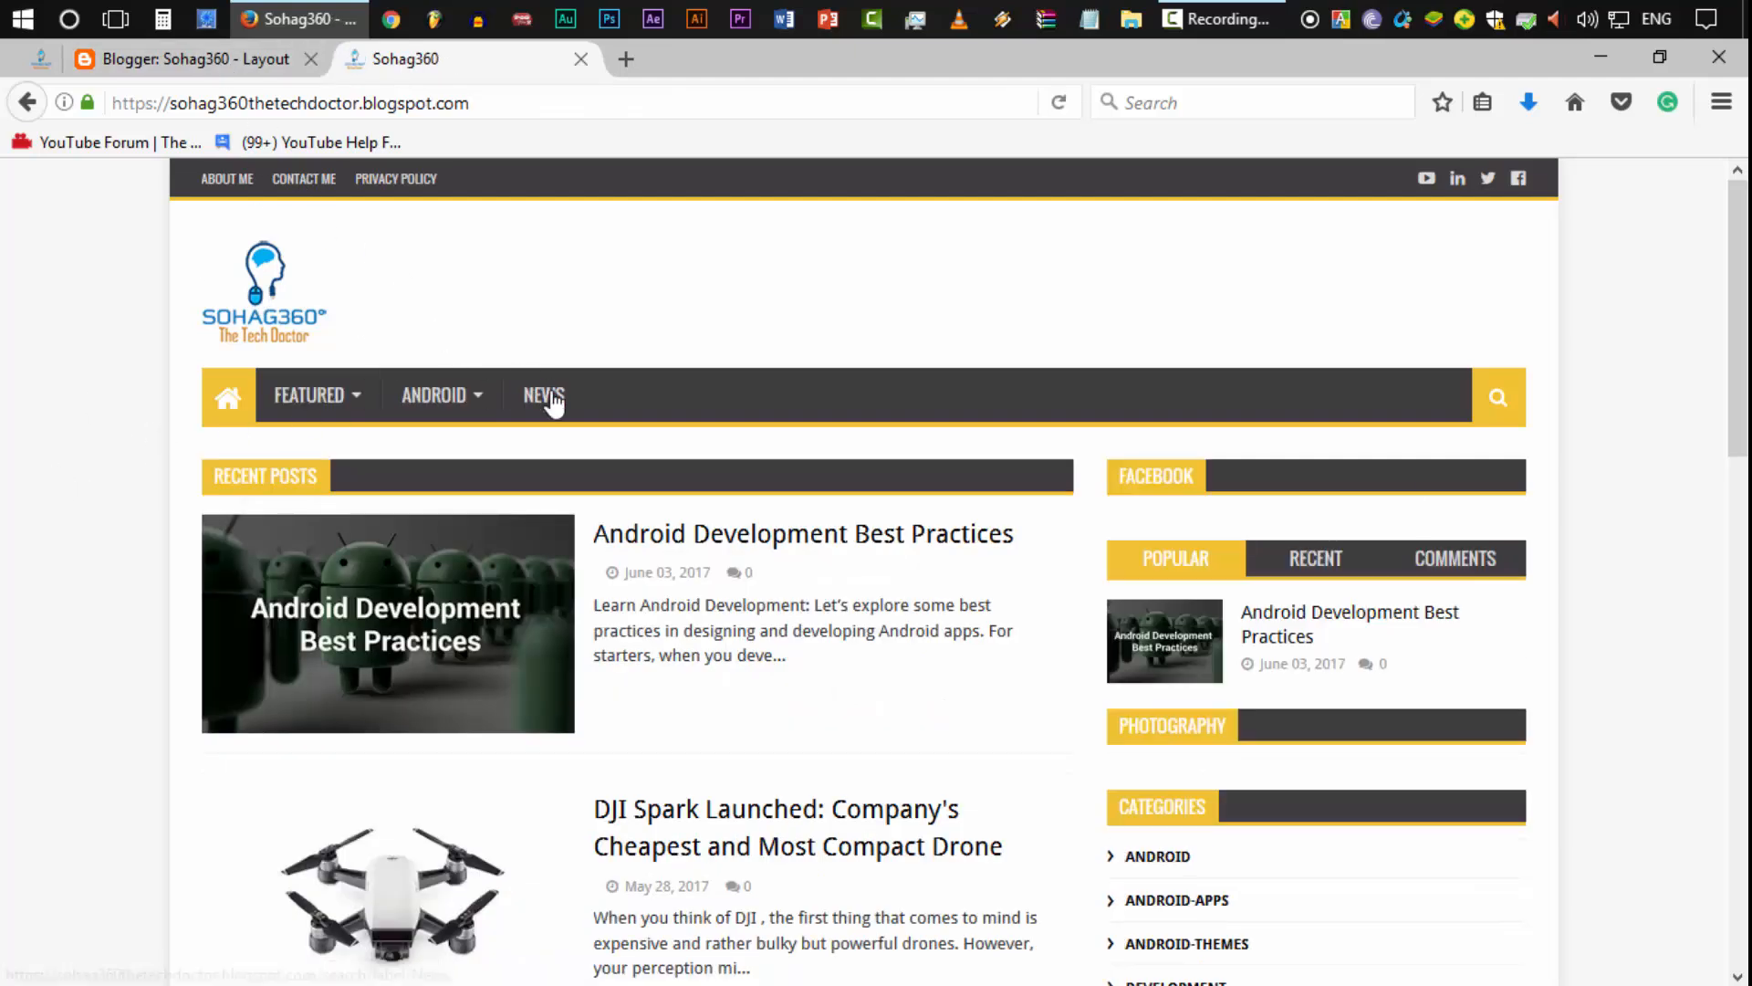
left_click(190, 62)
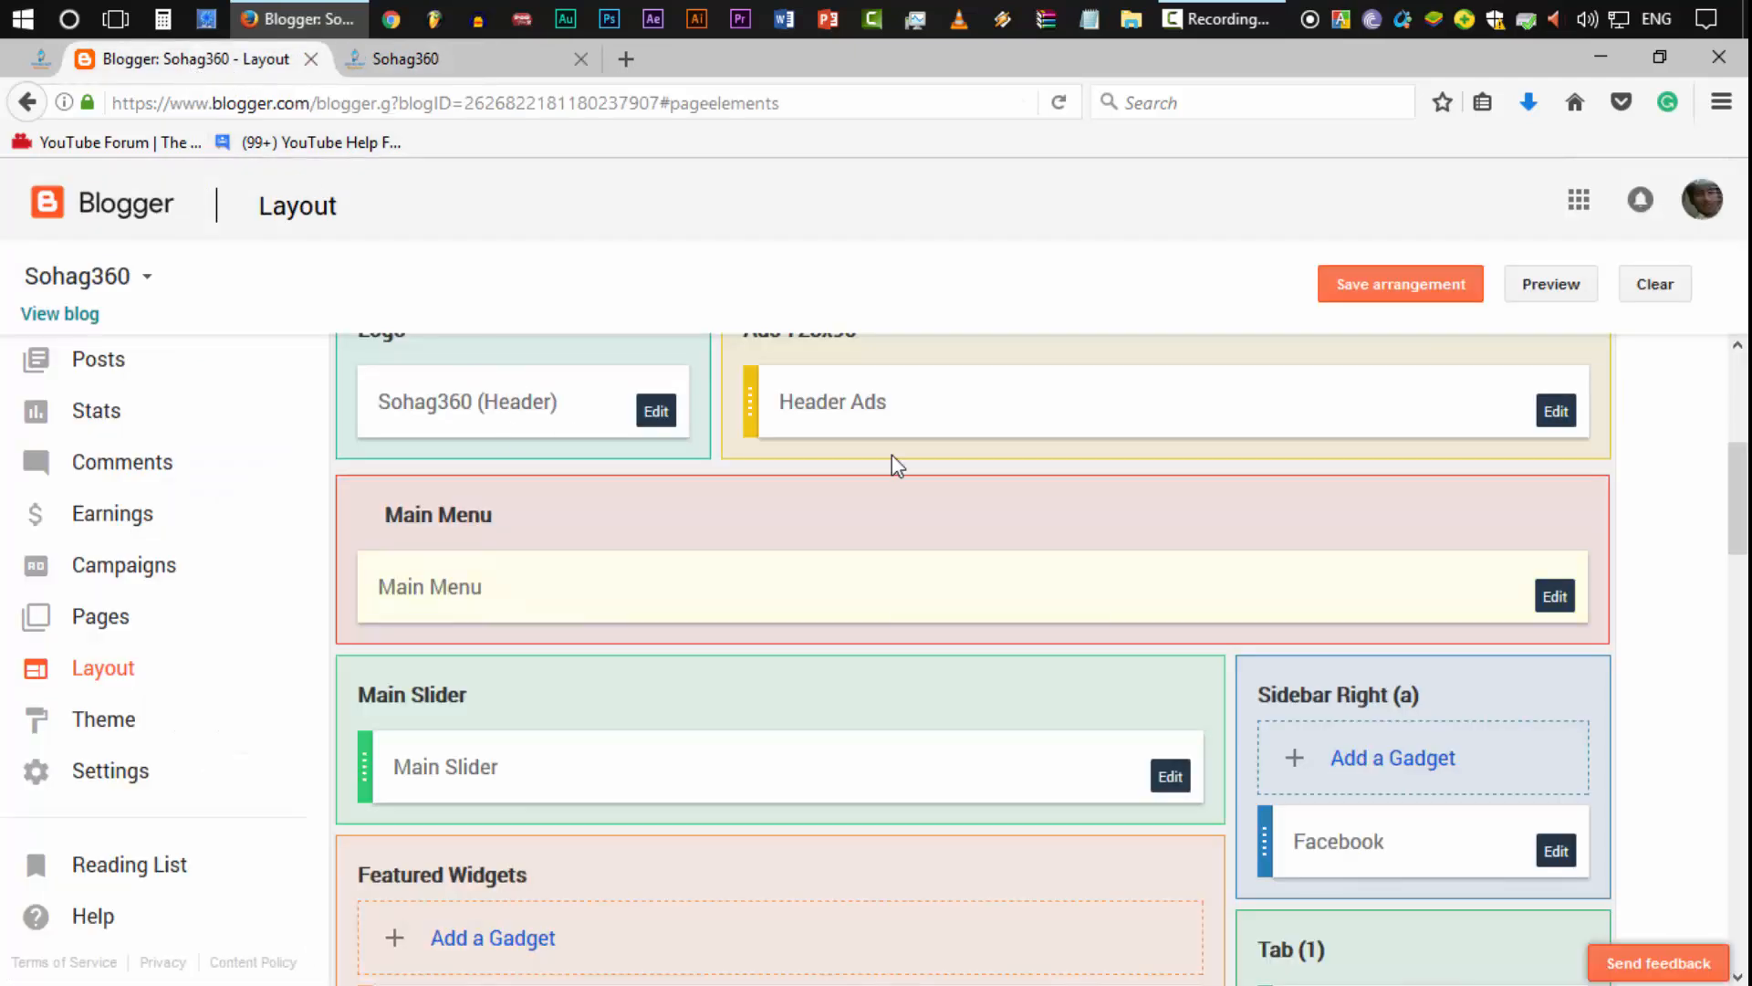
left_click(1556, 596)
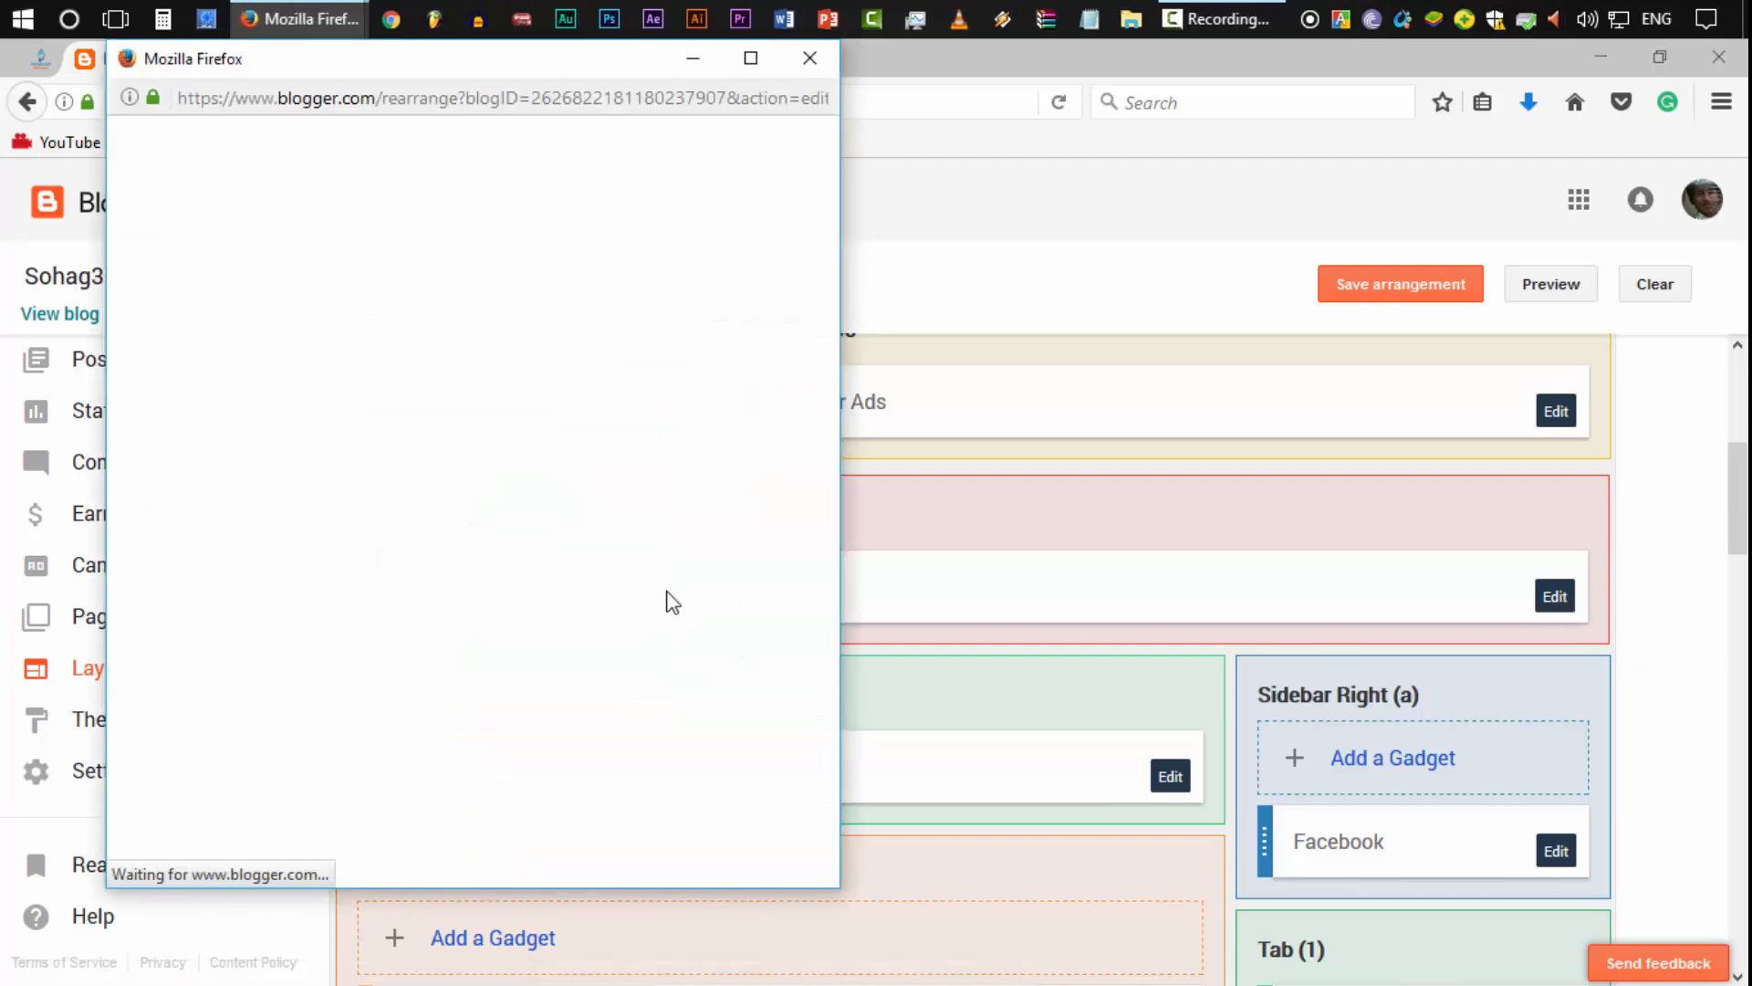
left_click_drag(344, 67, 461, 86)
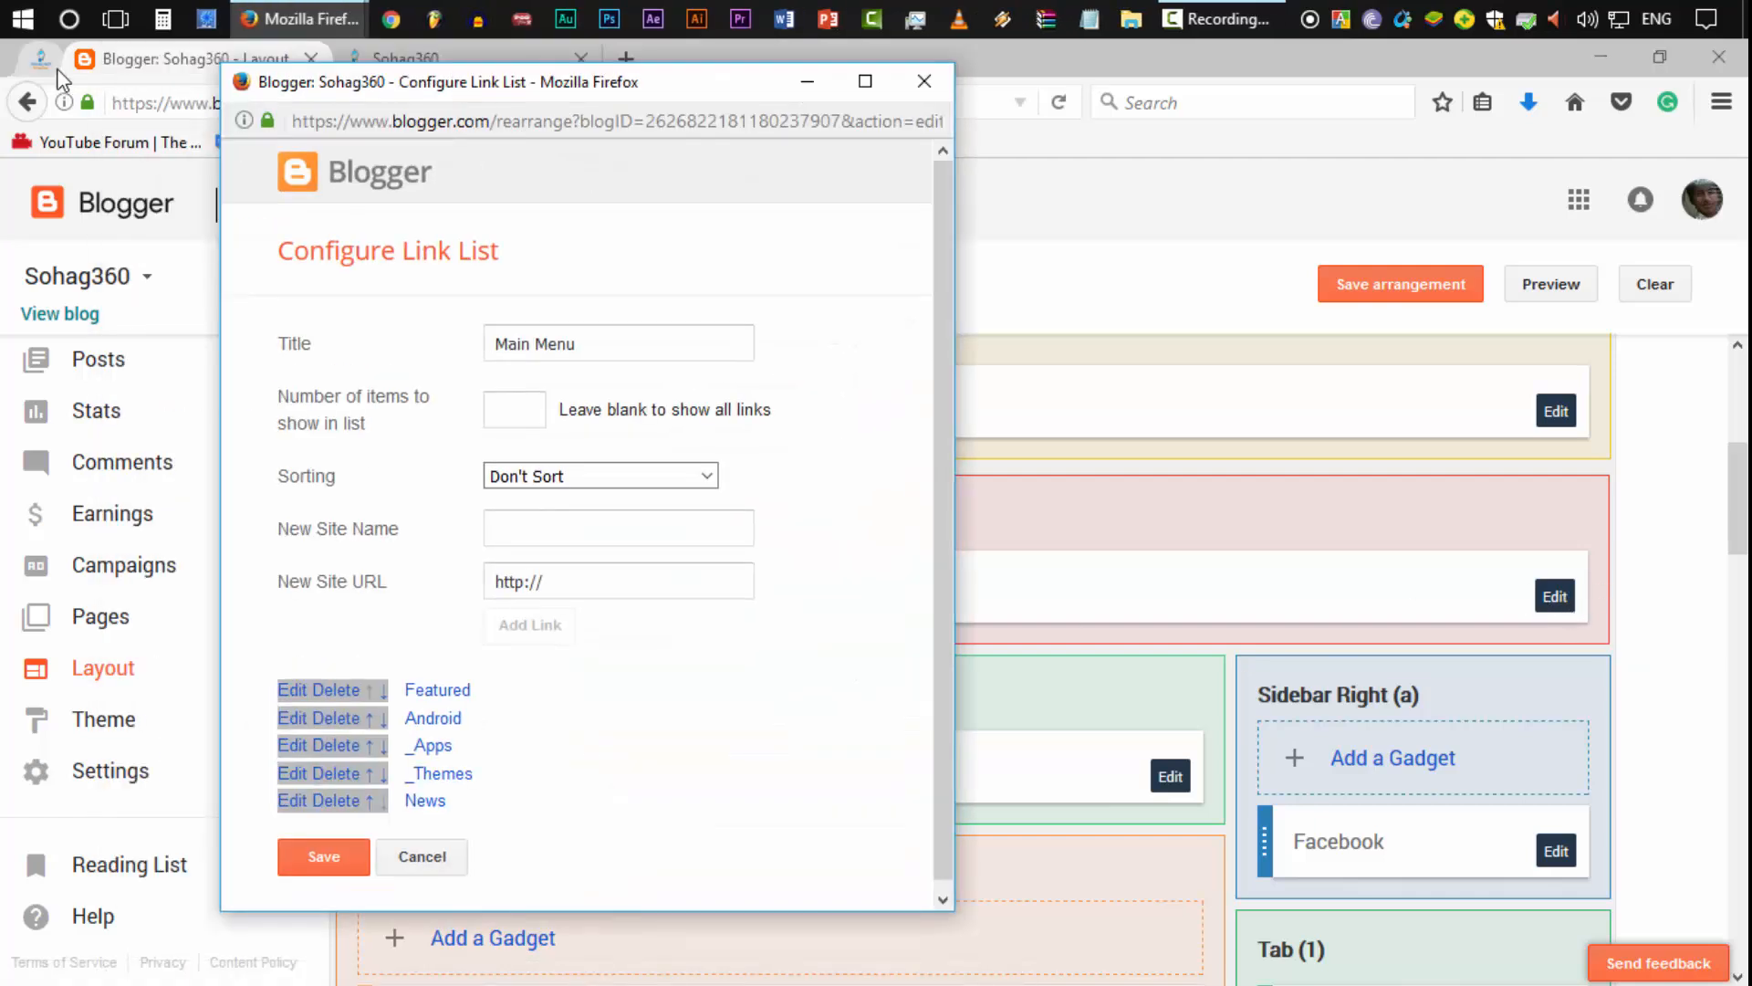
Step: Examine the Windows drop-down and its Other submenu on the thetechdoctor360 blog, and return to the Blogger Layout page
left_click(44, 84)
left_click(40, 58)
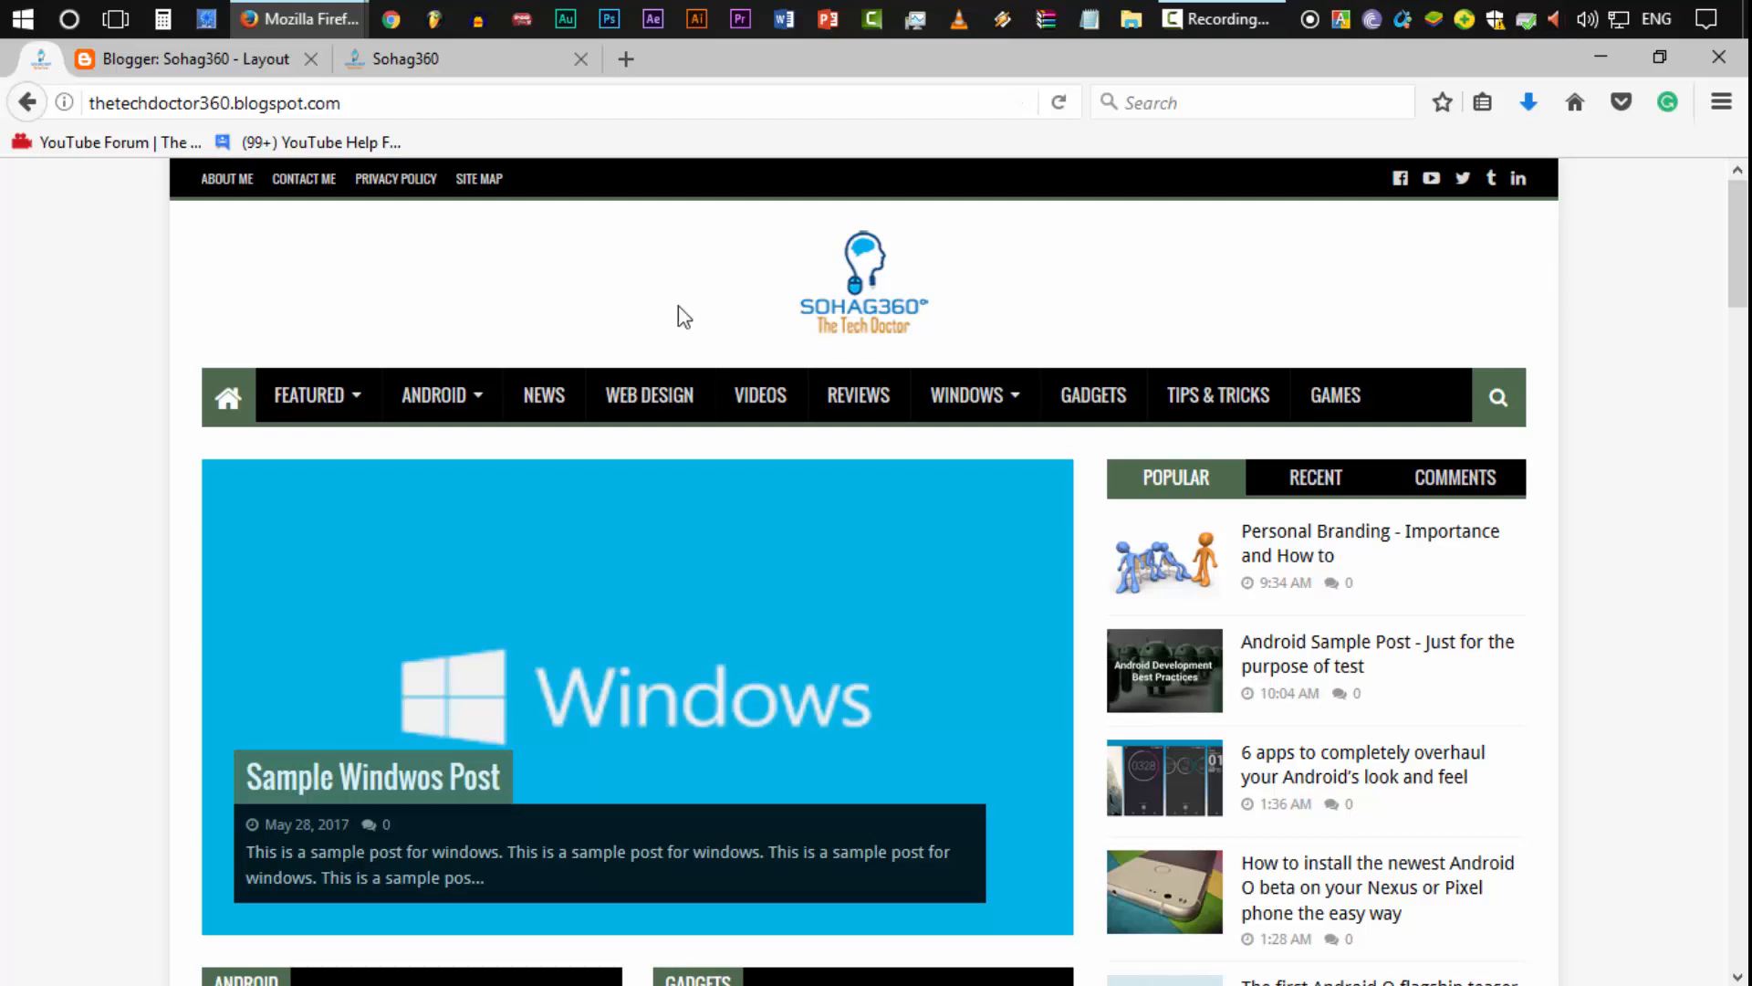
mouse_move(969, 406)
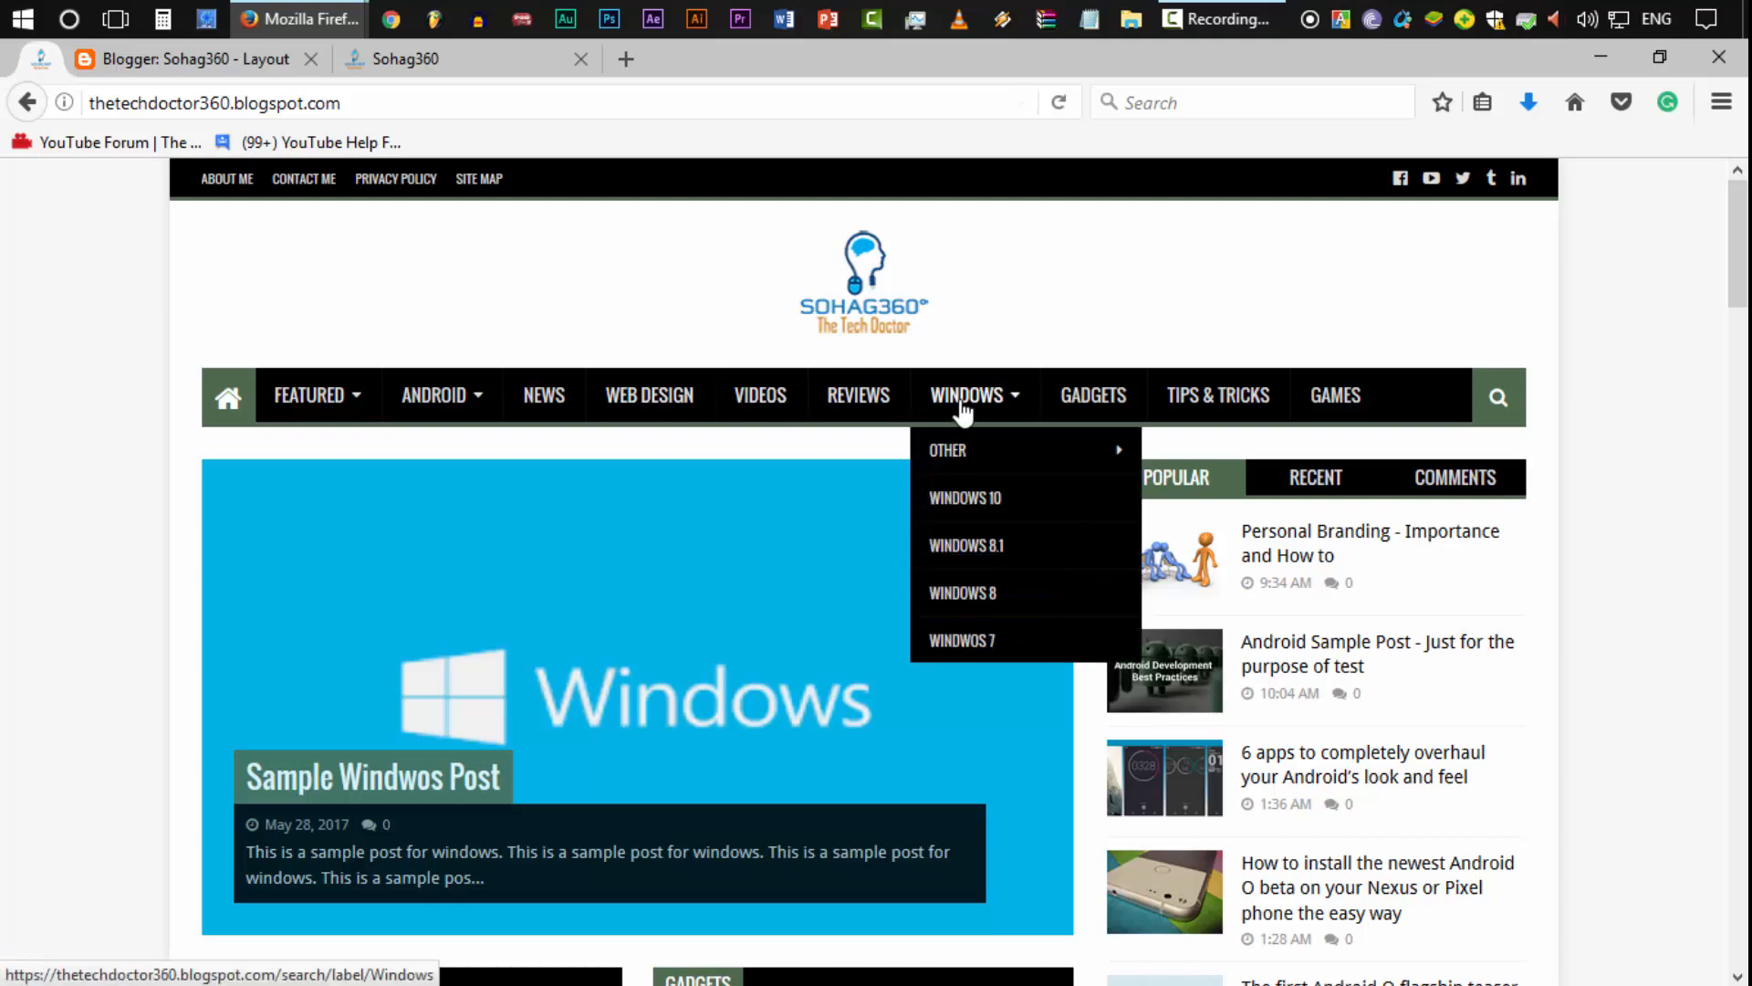
mouse_move(966, 465)
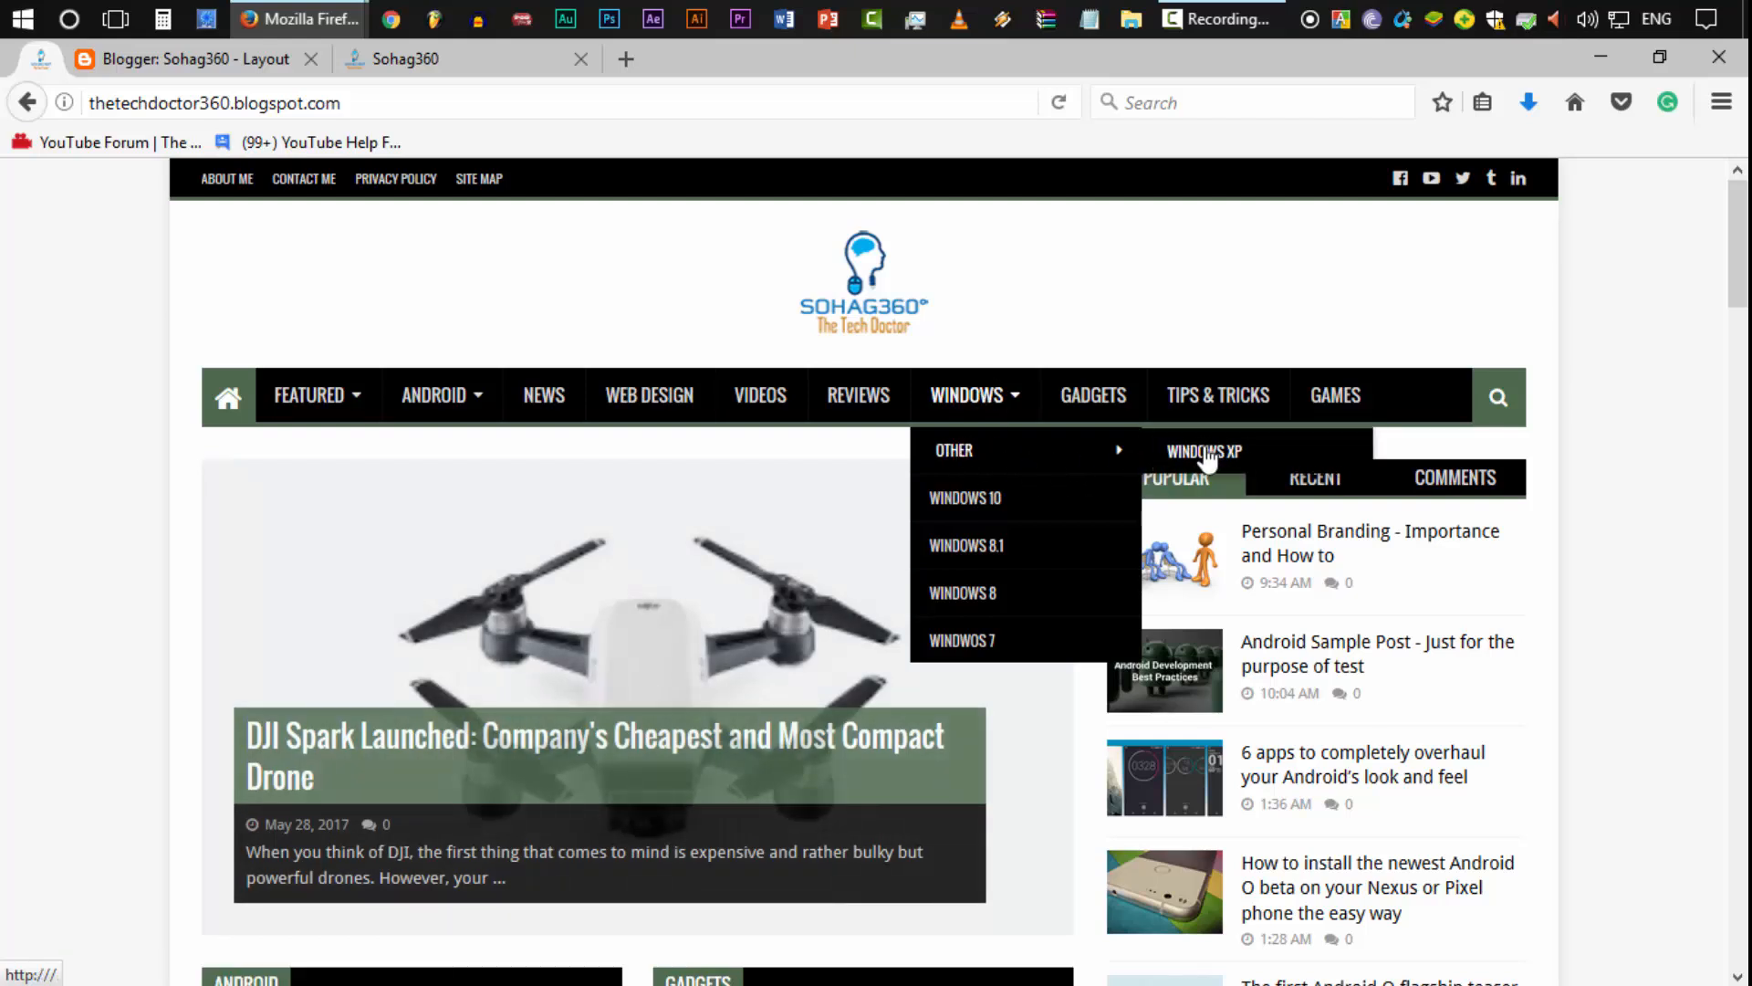
mouse_move(434, 395)
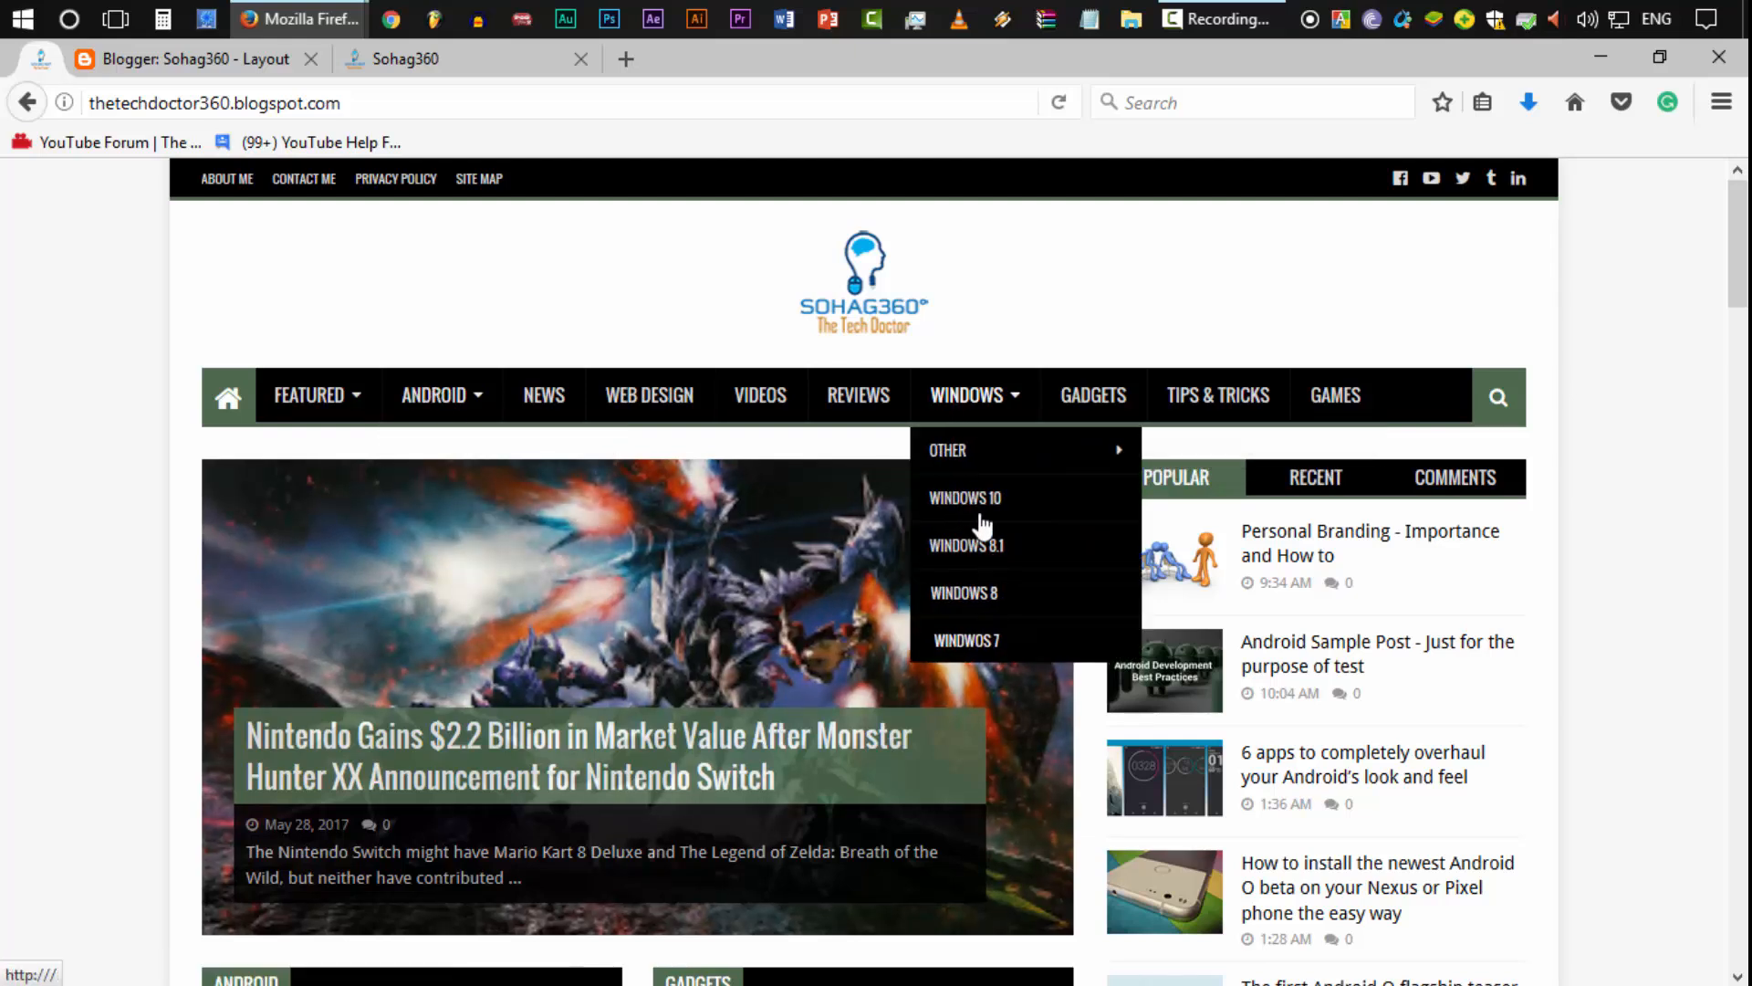
left_click(413, 60)
left_click(258, 61)
mouse_move(306, 14)
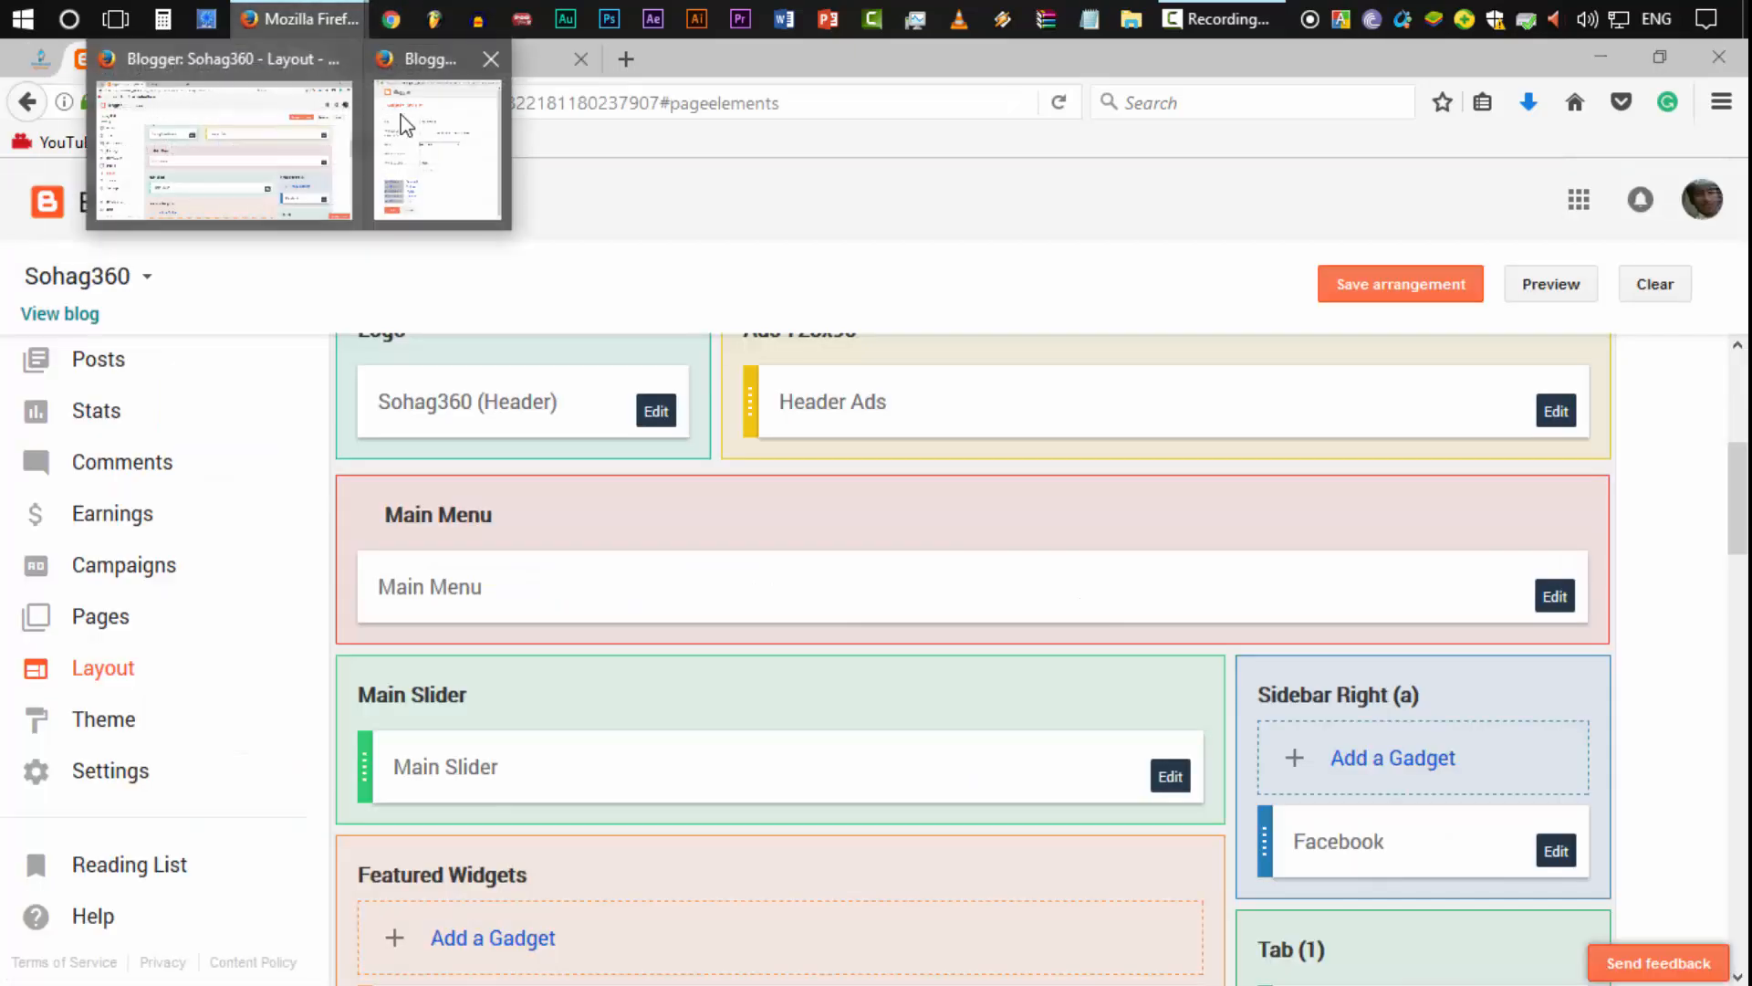
left_click(425, 128)
left_click(589, 516)
type("Windows")
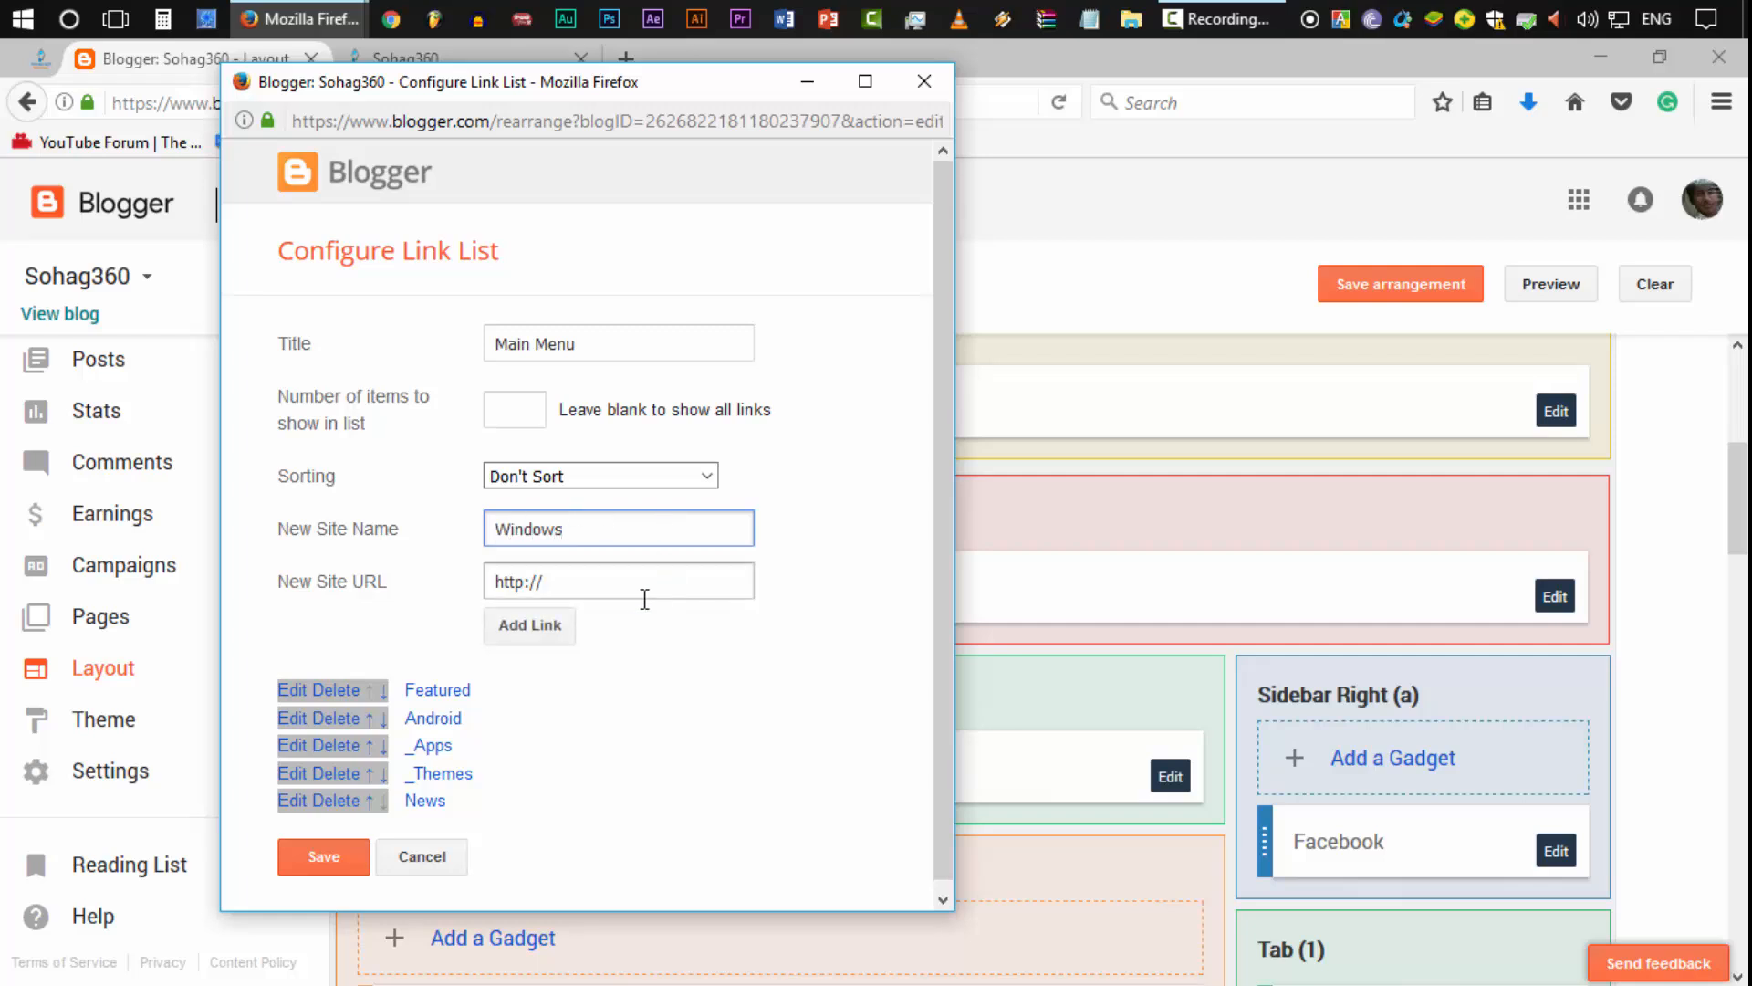
left_click(546, 582)
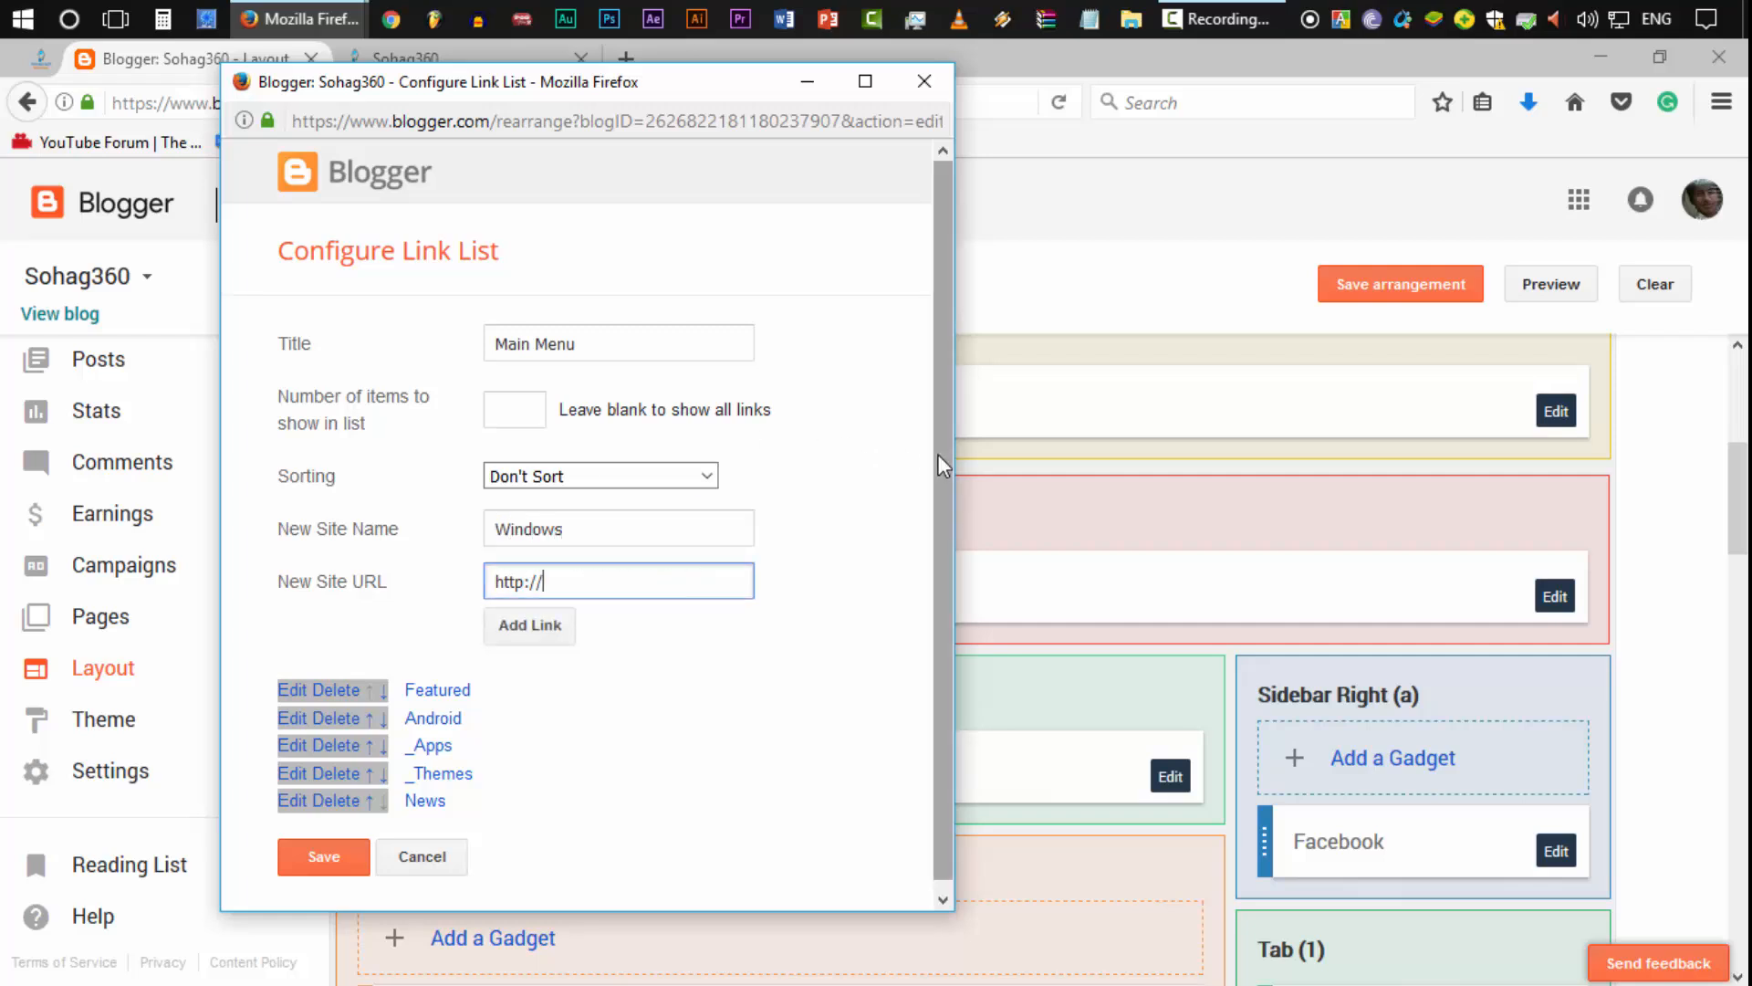
left_click(538, 630)
left_click(575, 539)
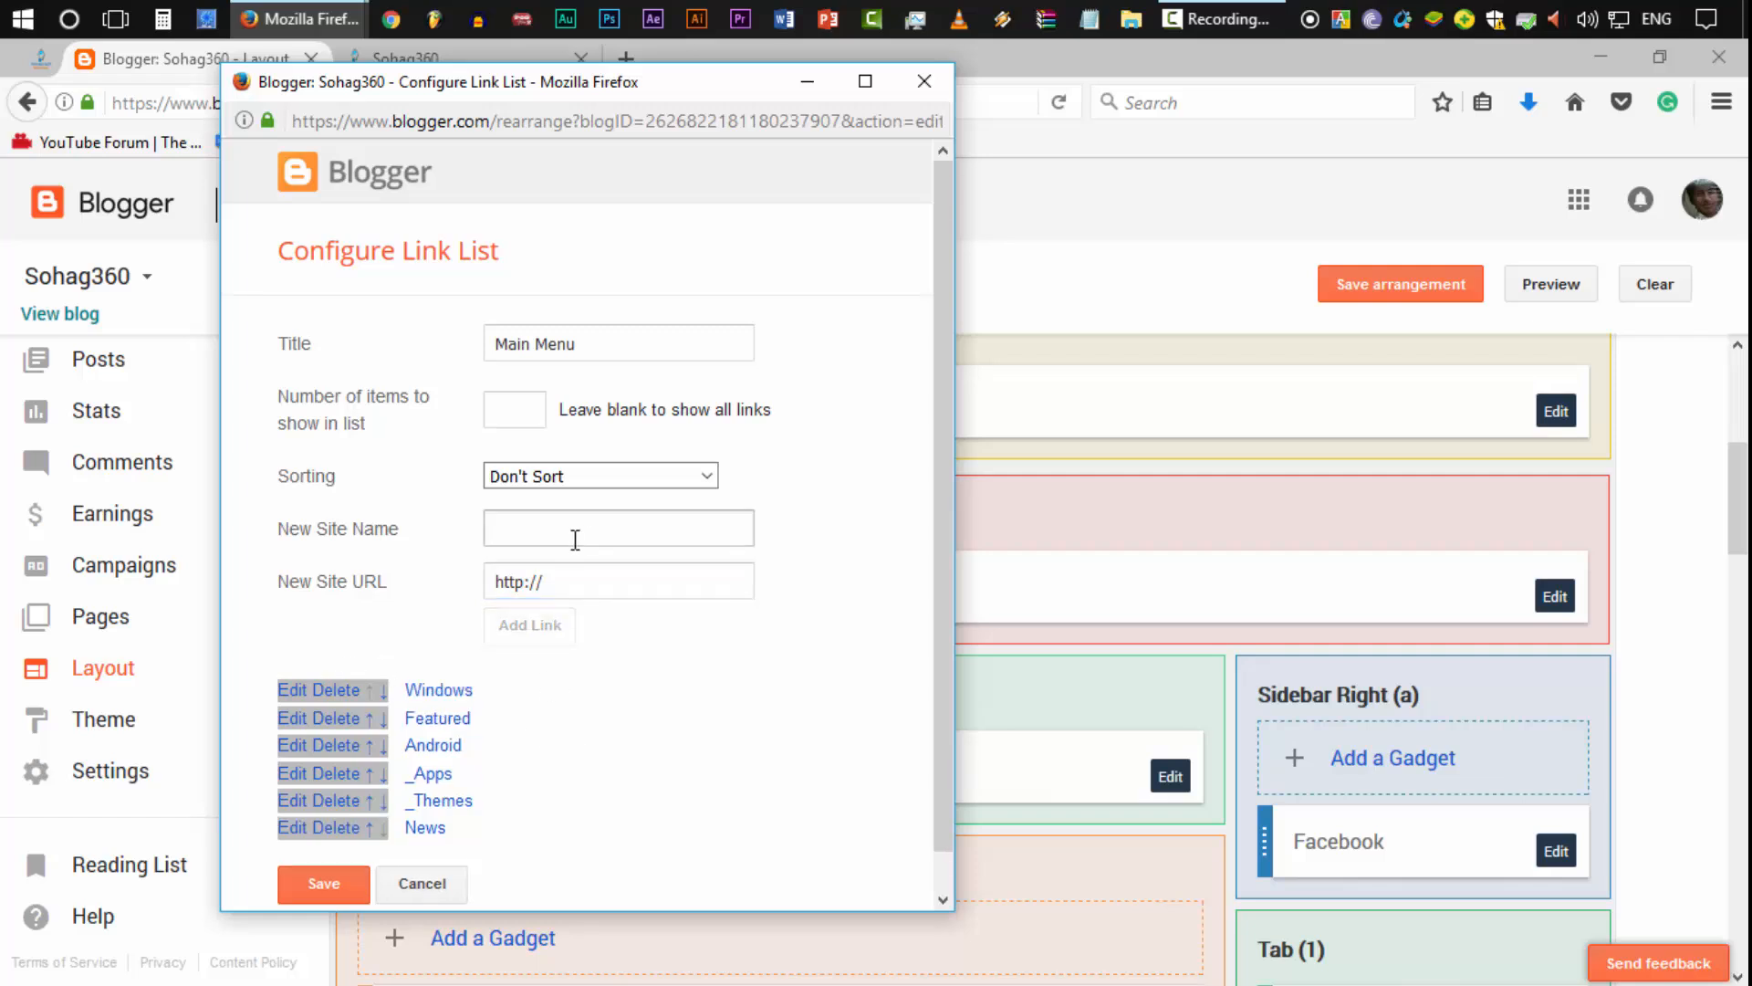
type("_Windwos 10")
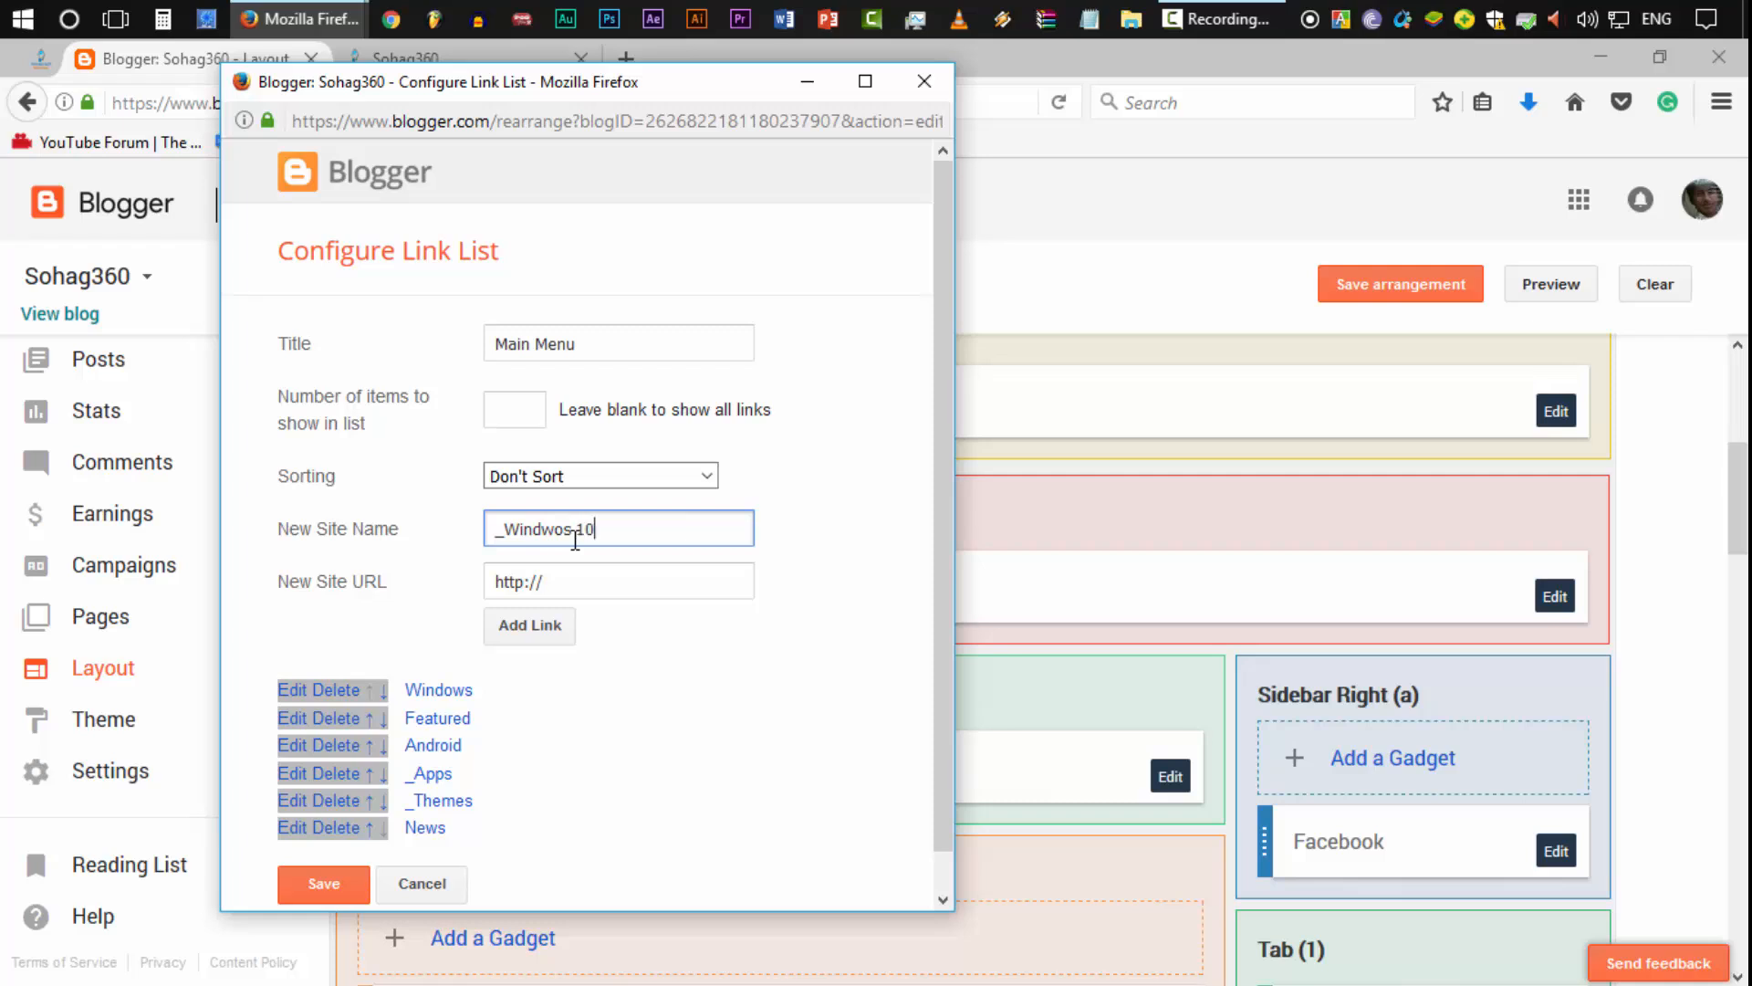
left_click(539, 624)
left_click(583, 522)
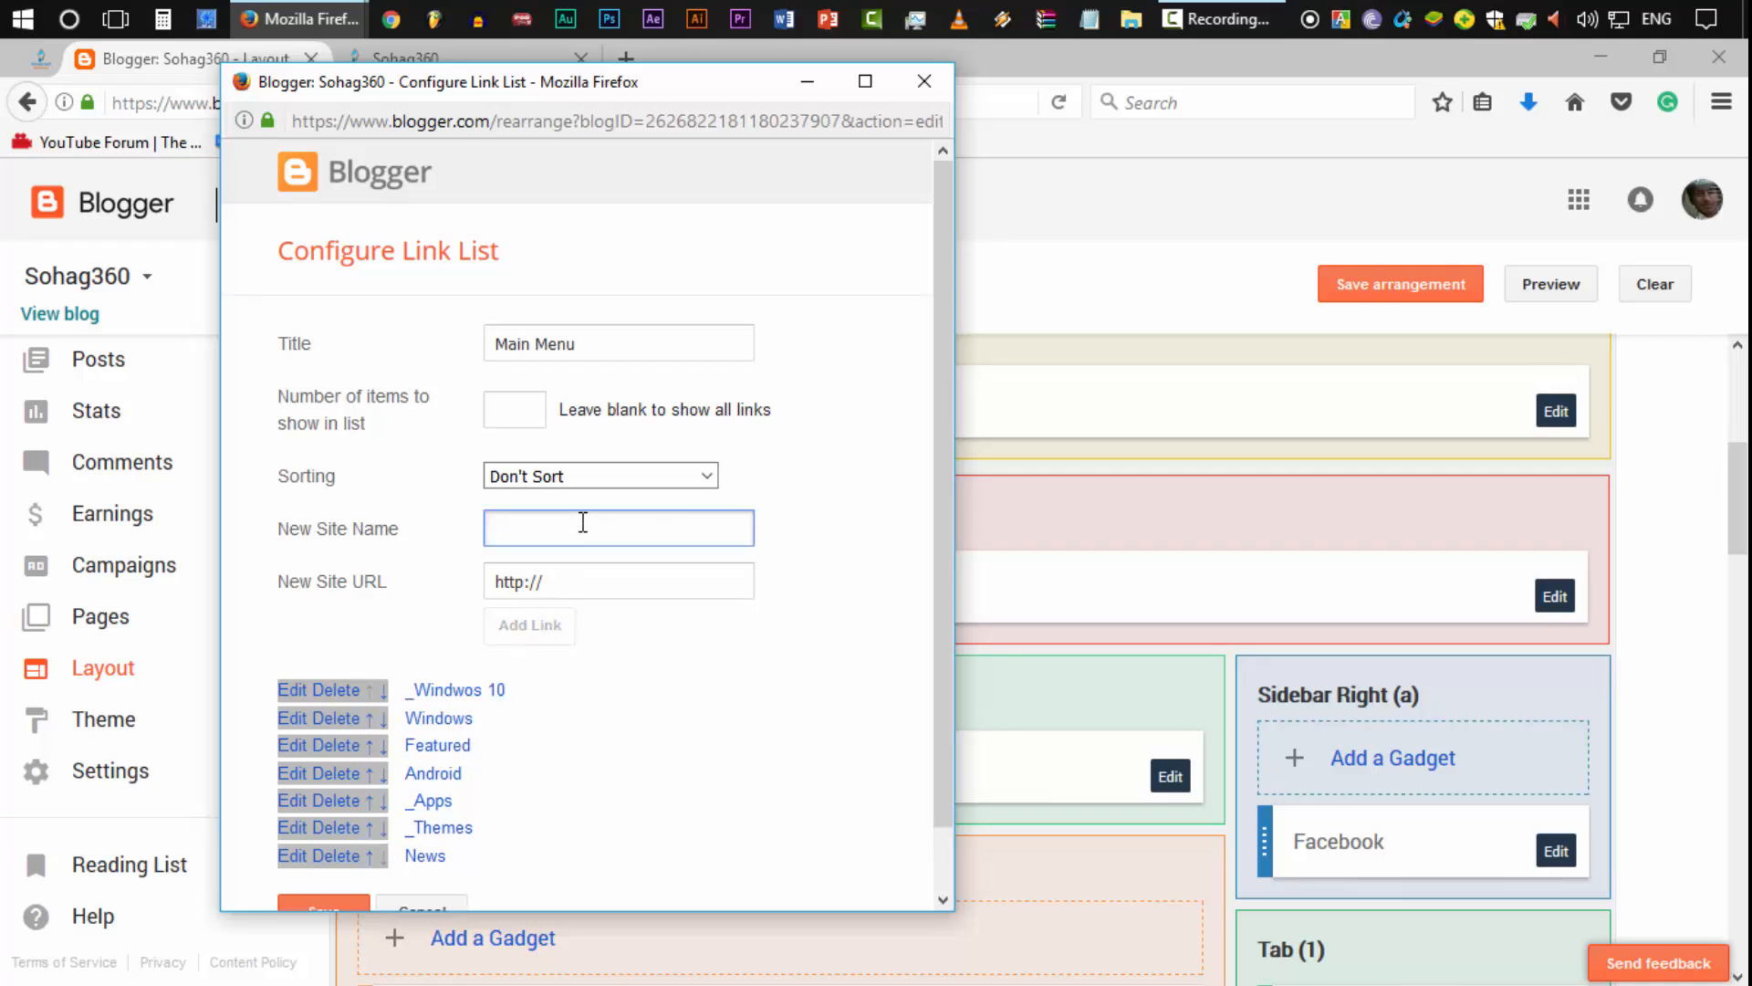
type("_Windwos 8")
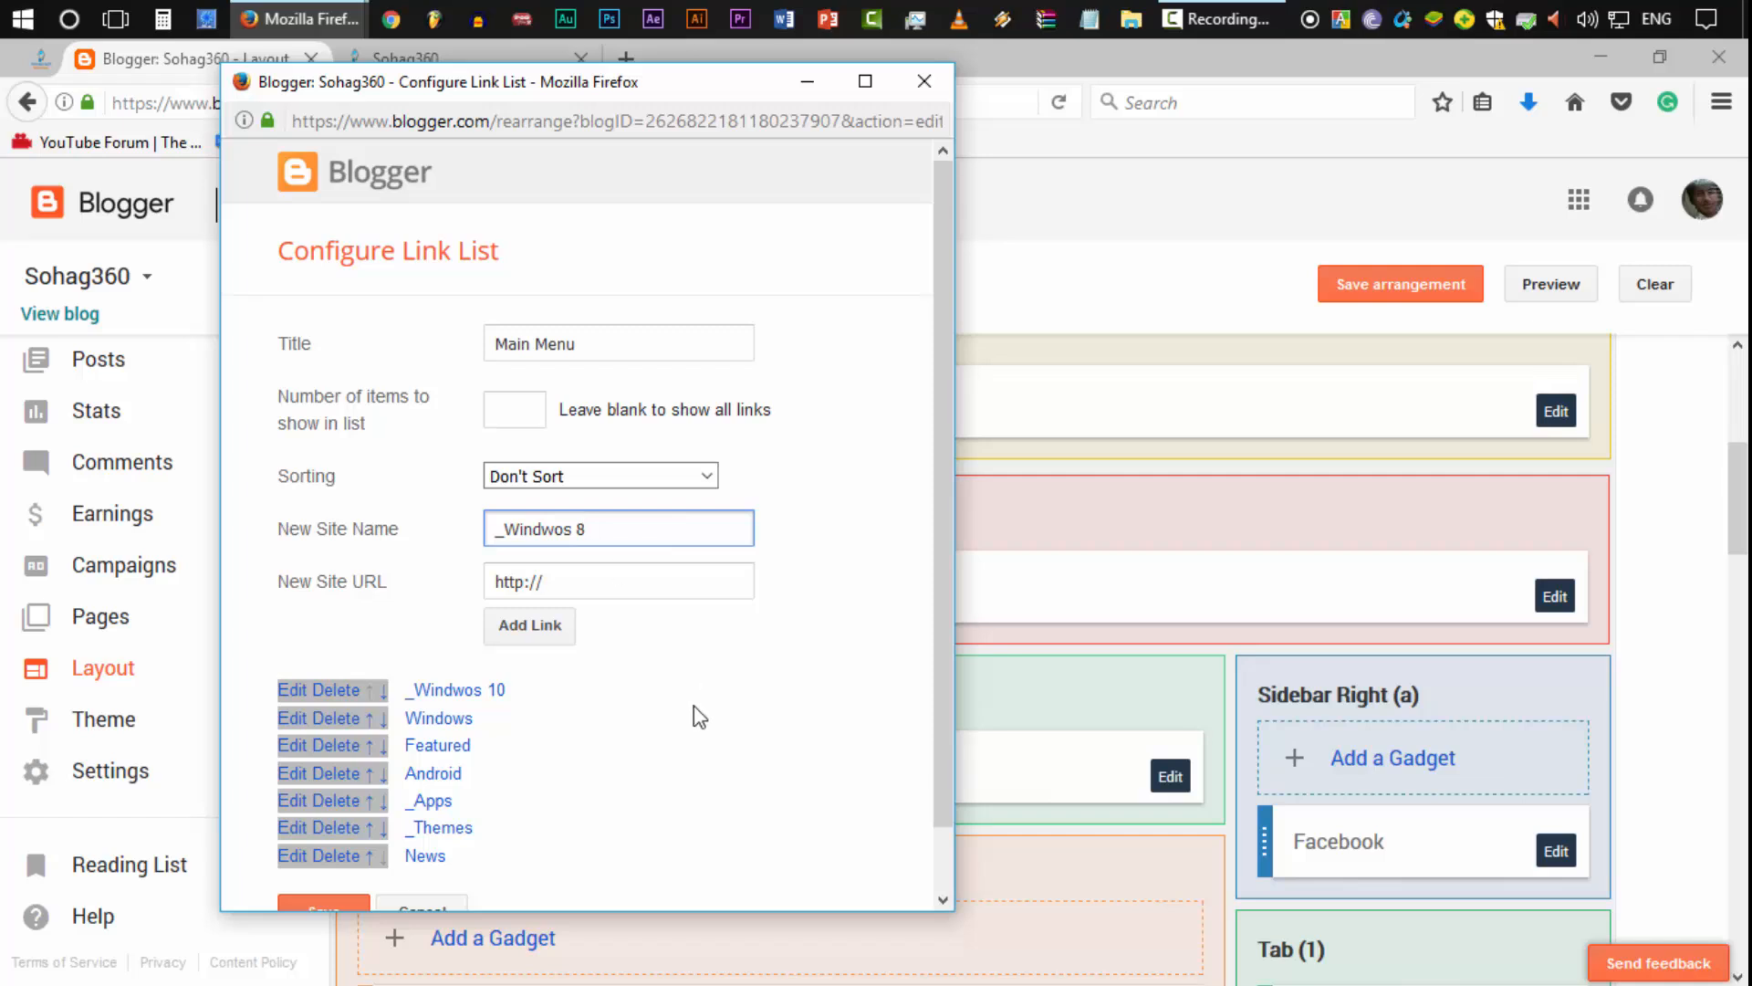
left_click(535, 630)
left_click(571, 545)
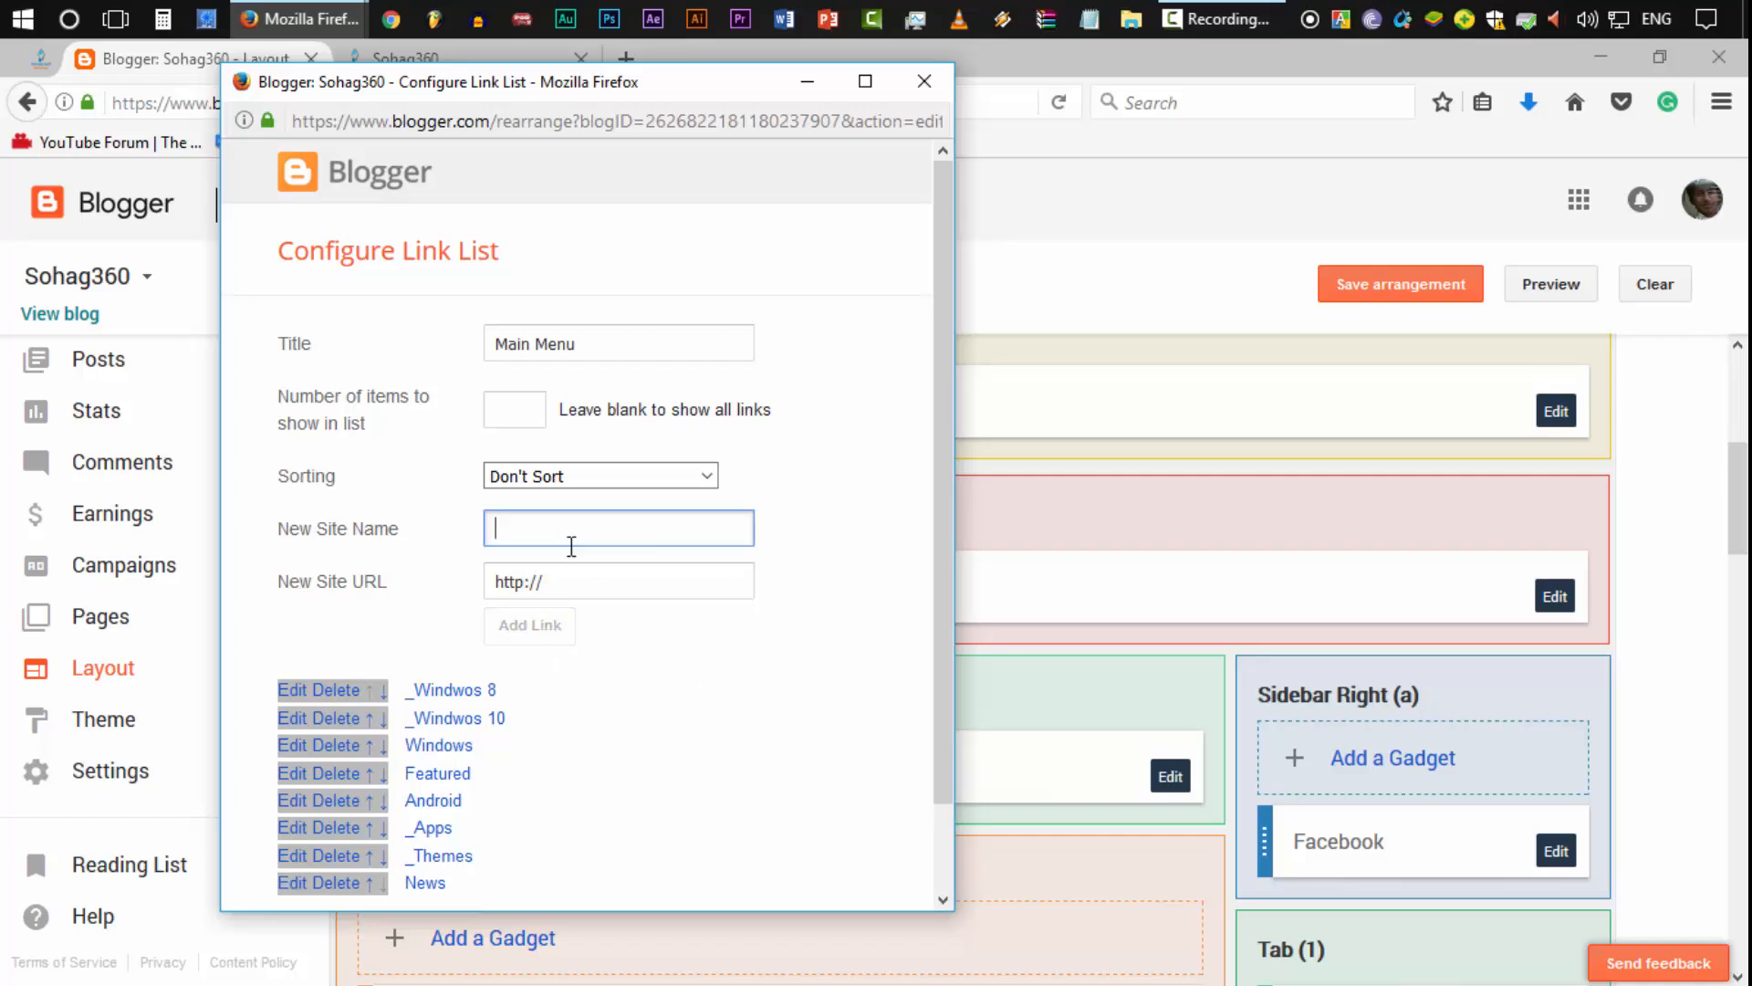
type("Oteh")
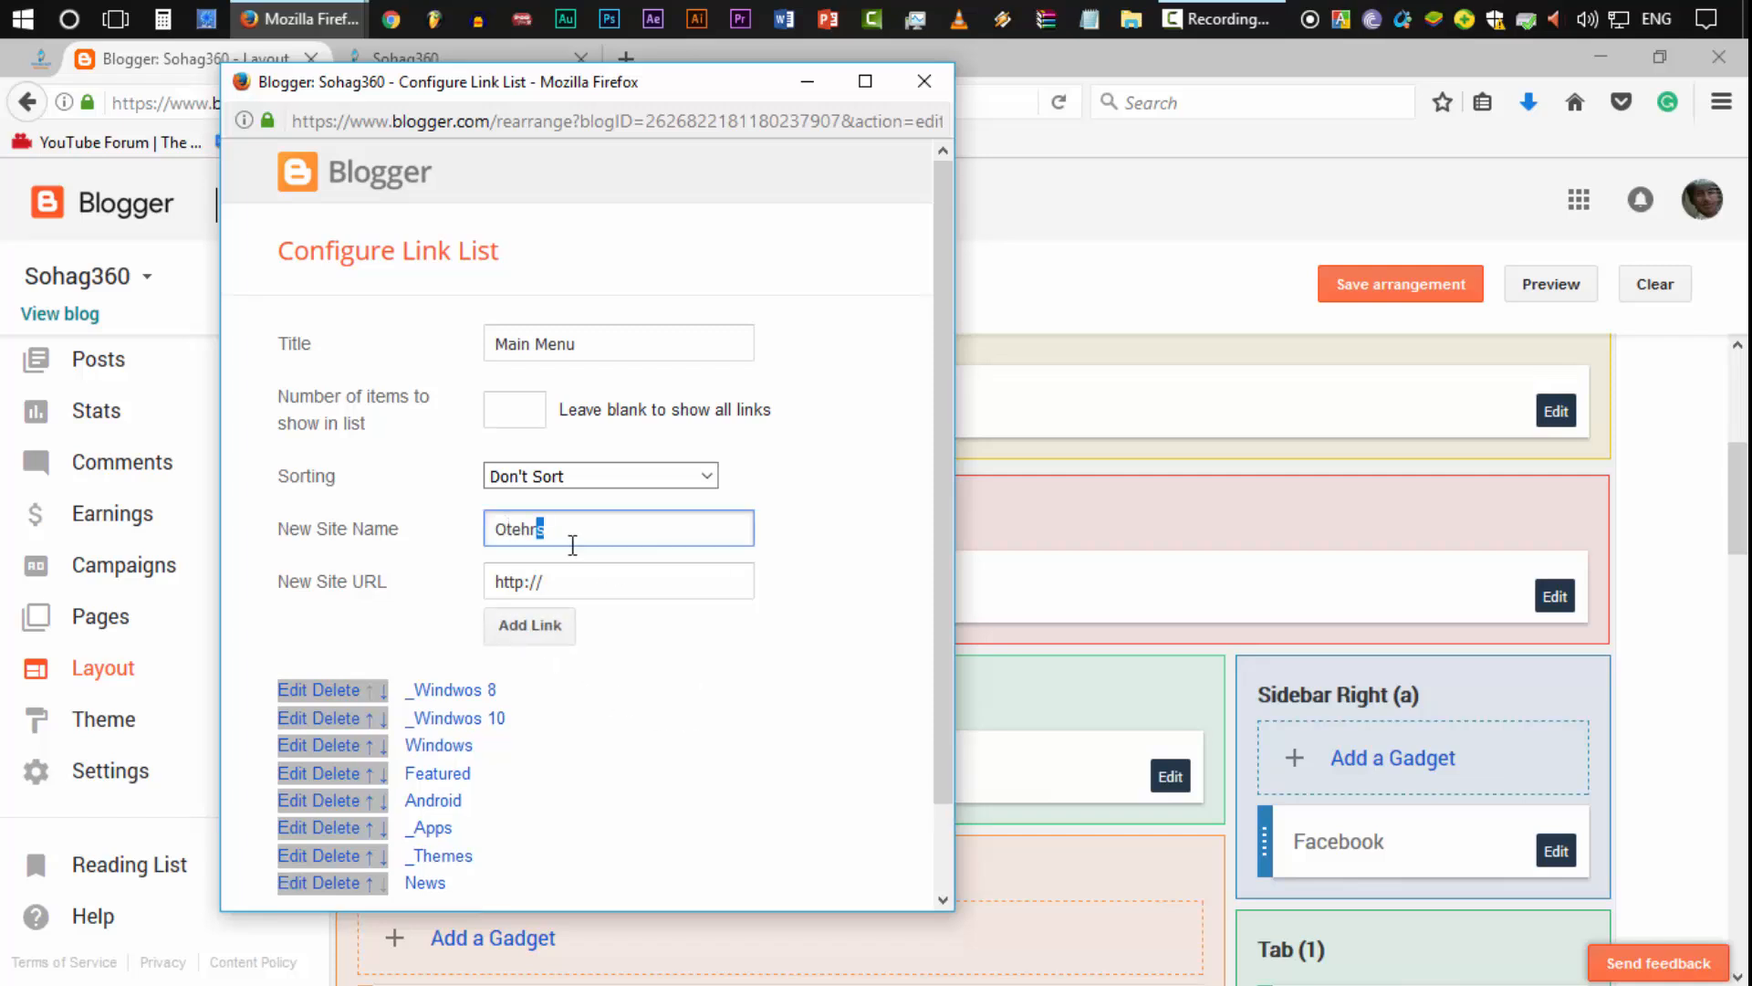
type("her")
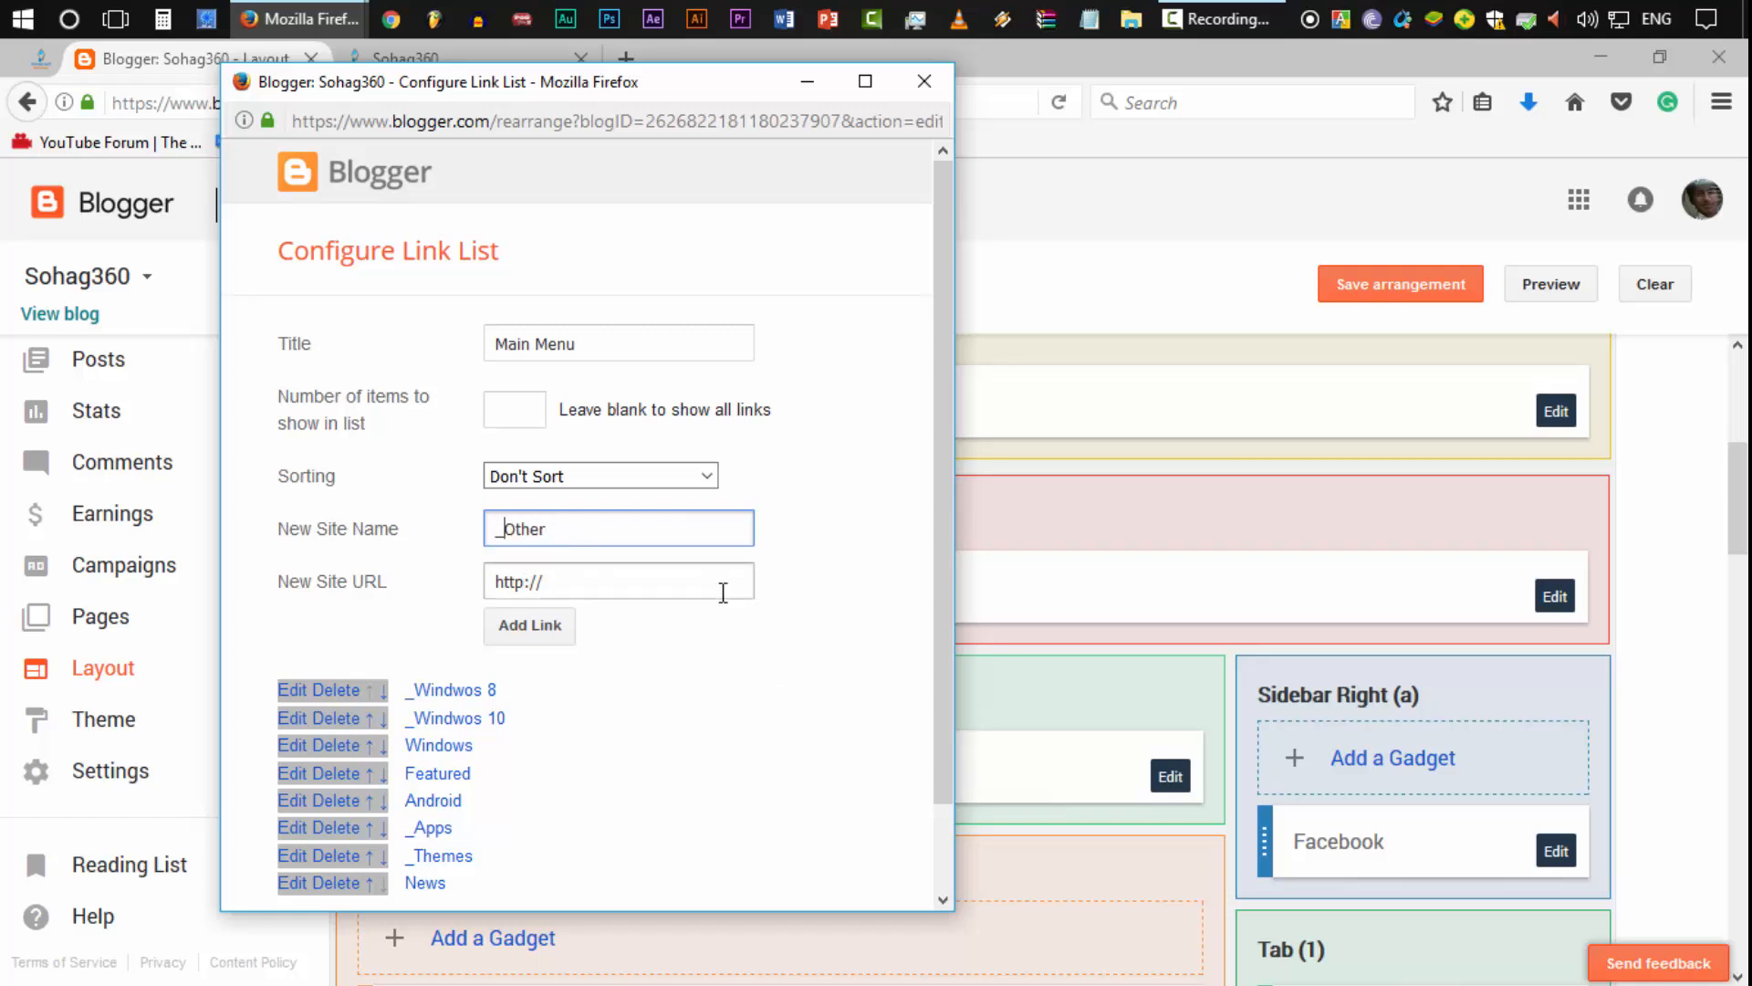
left_click(507, 625)
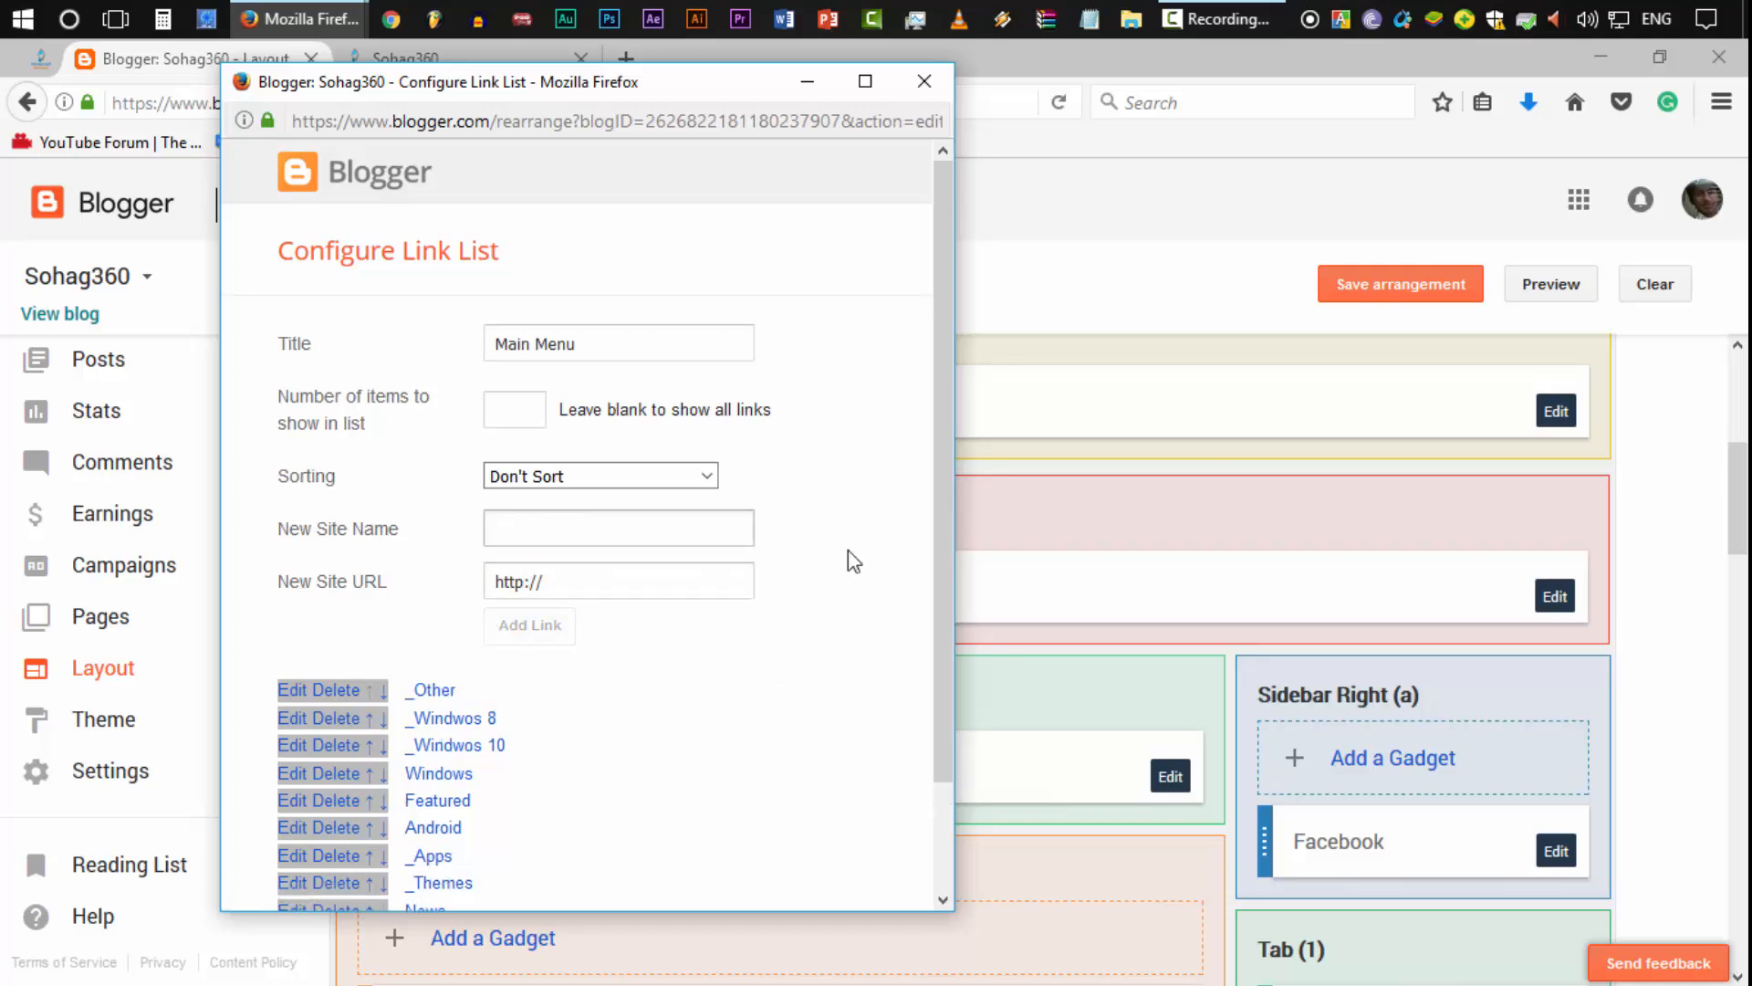
left_click(590, 522)
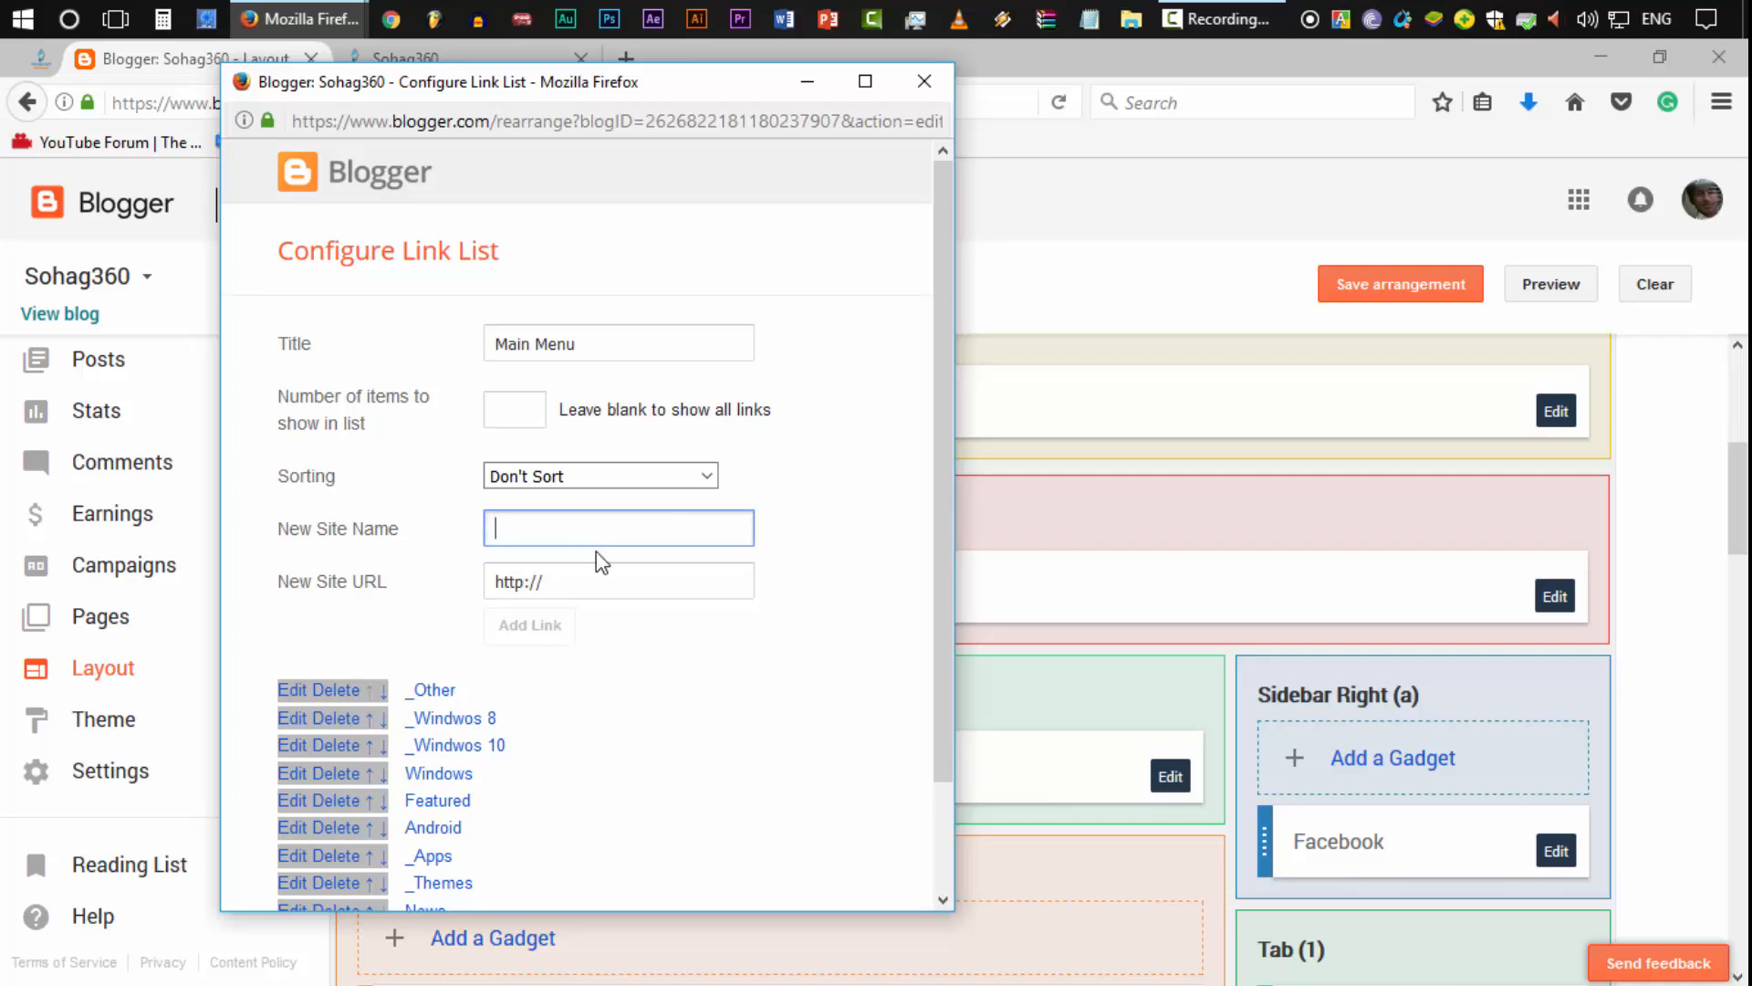
type("_")
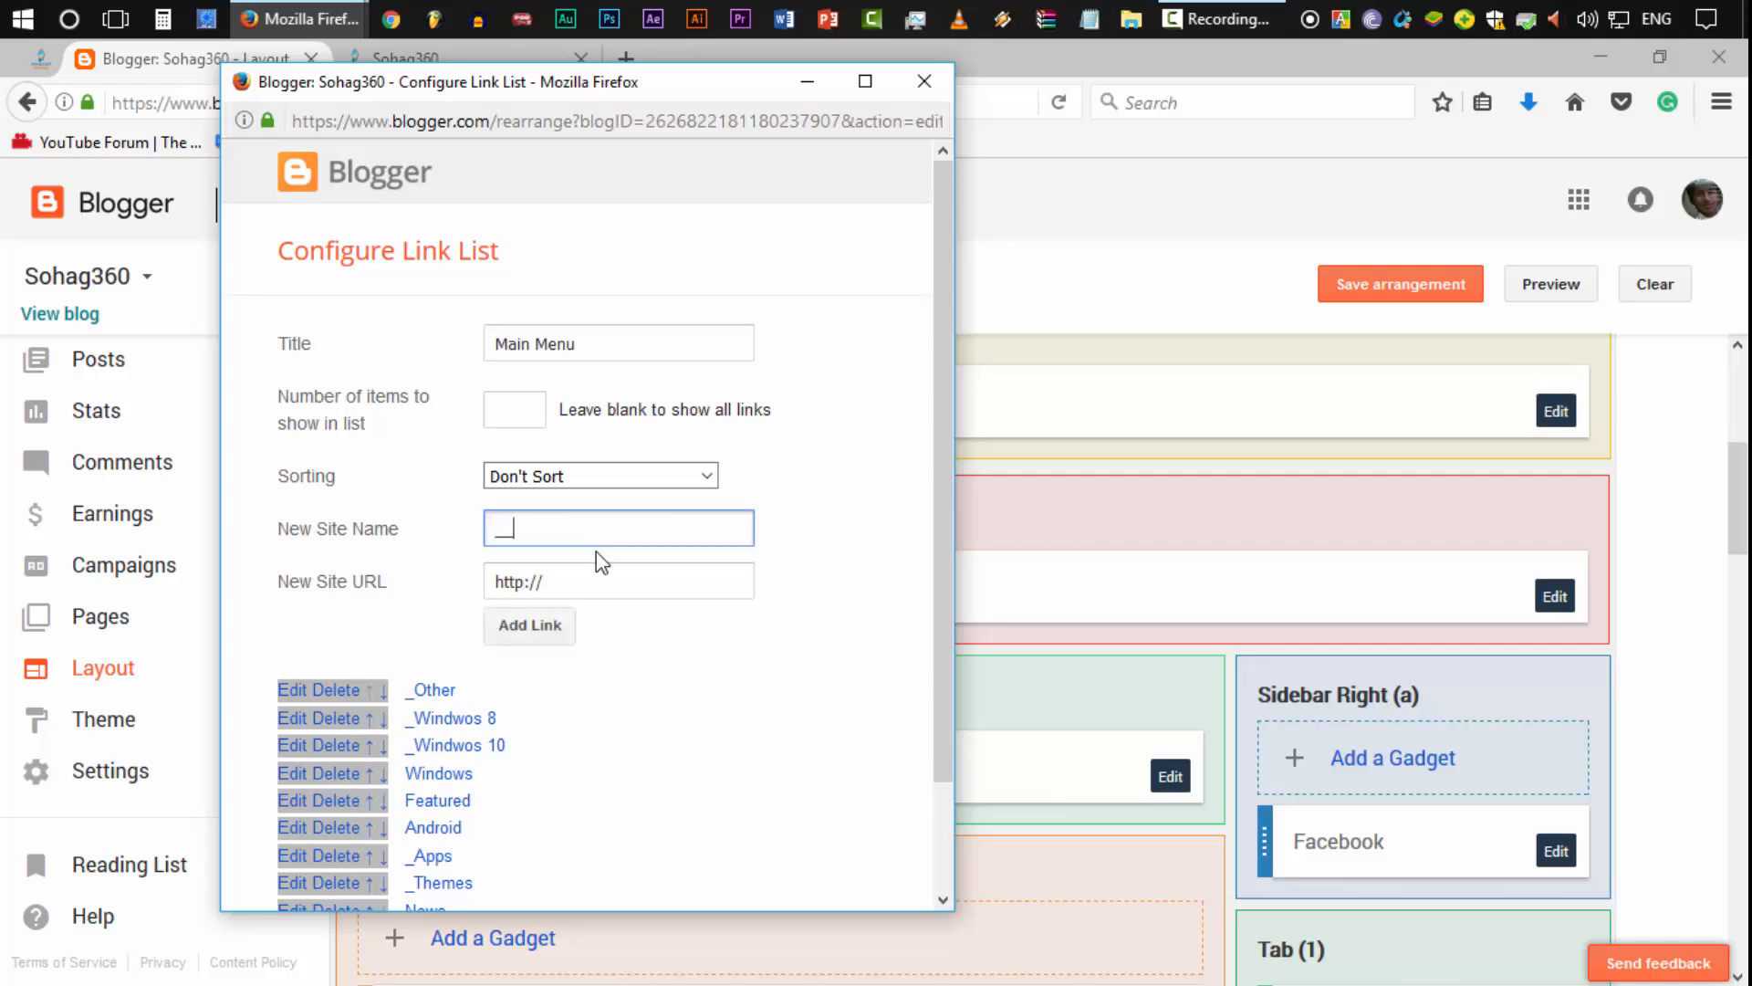
type("_Windows XP")
left_click(533, 623)
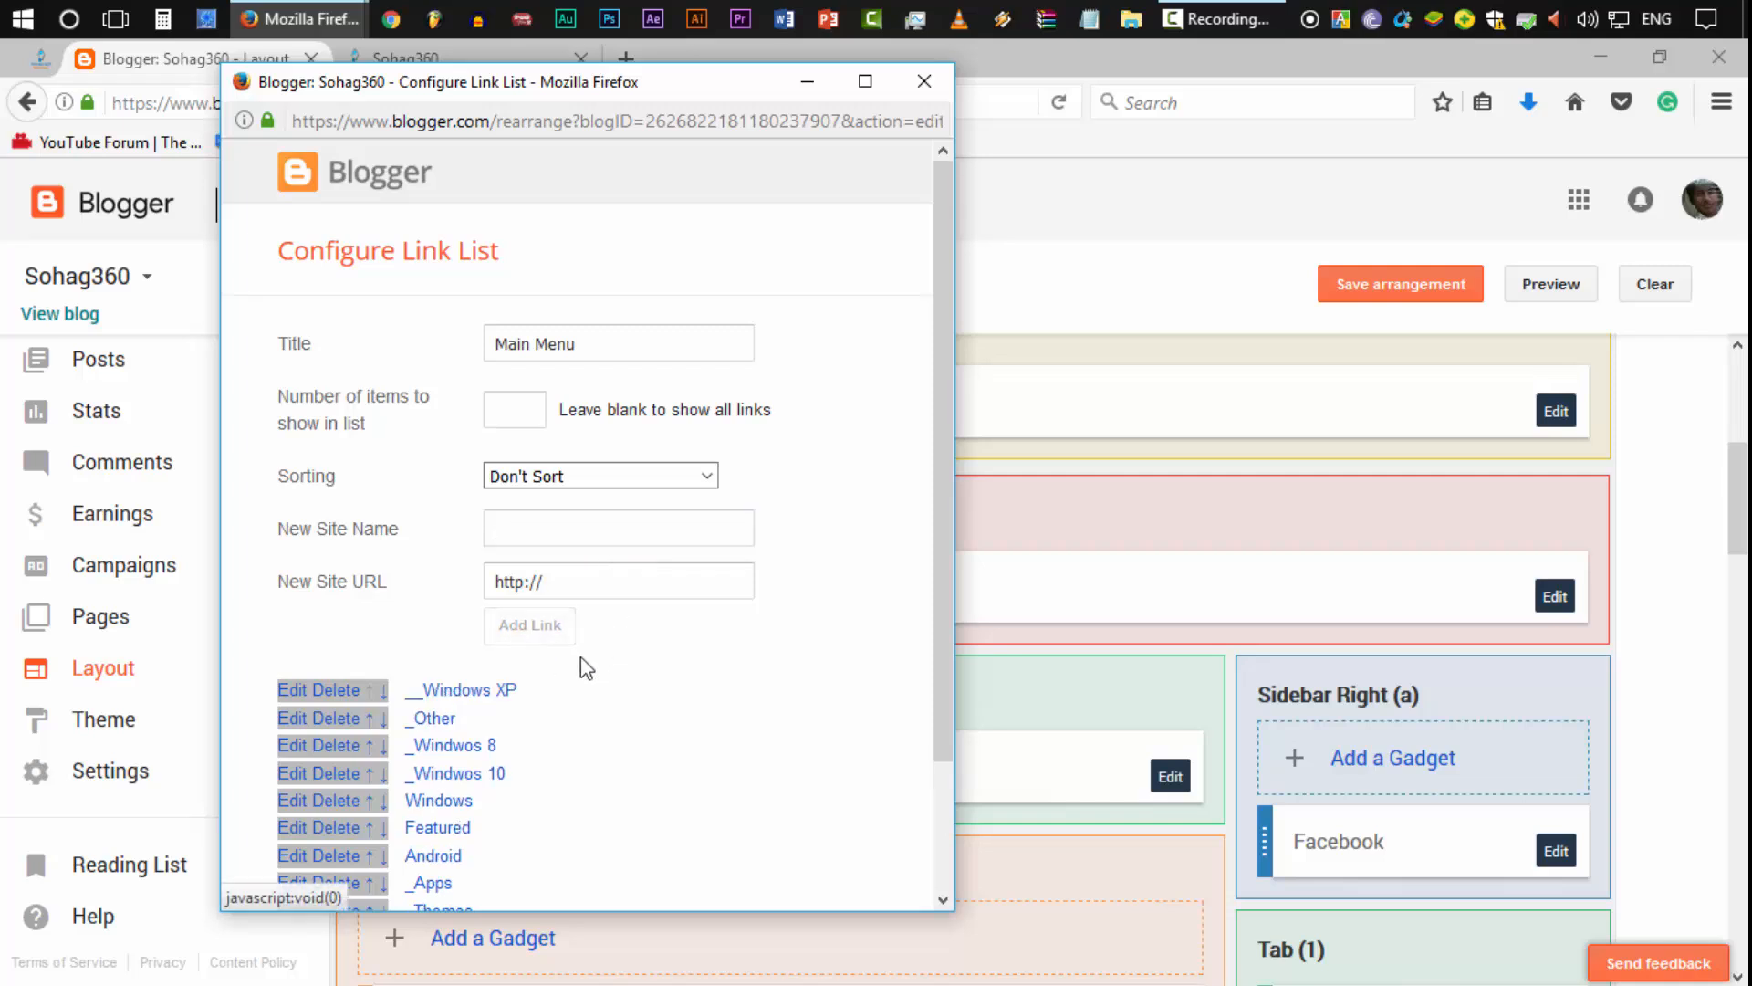
Step: Move the Windows link up to the first place of the Main Menu list, above __Windows XP
scroll(709, 725, "down", 2)
scroll(709, 725, "down", 1)
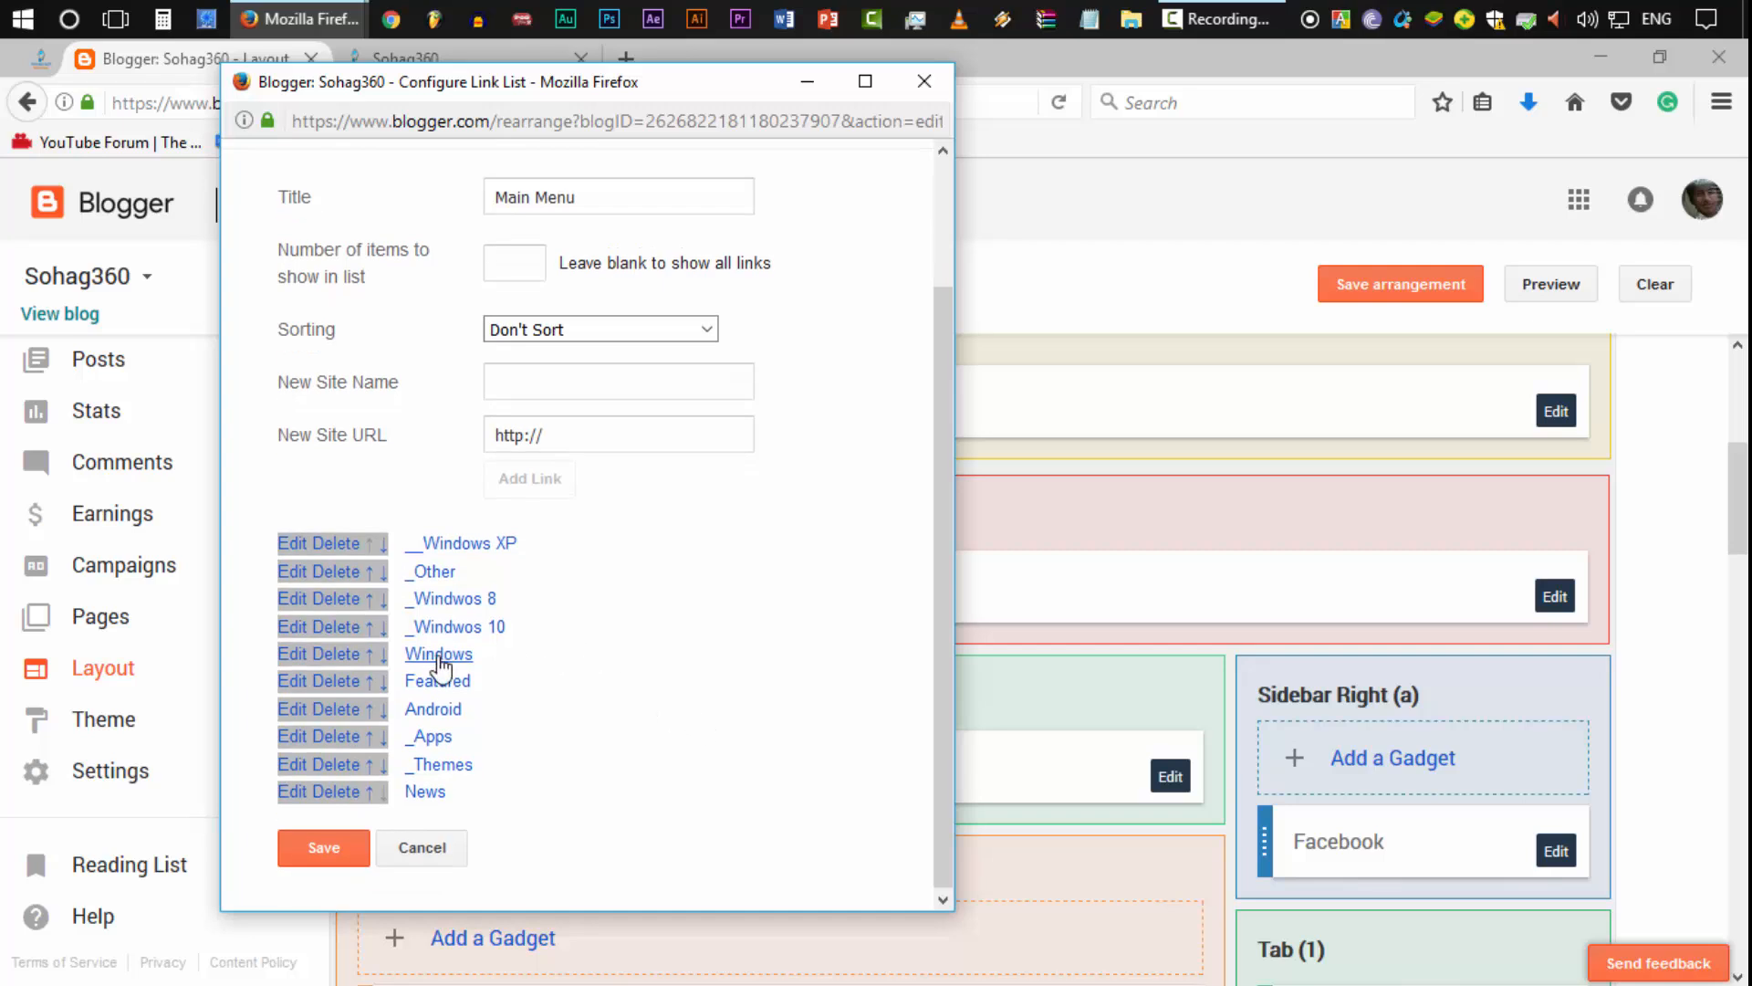
left_click(370, 656)
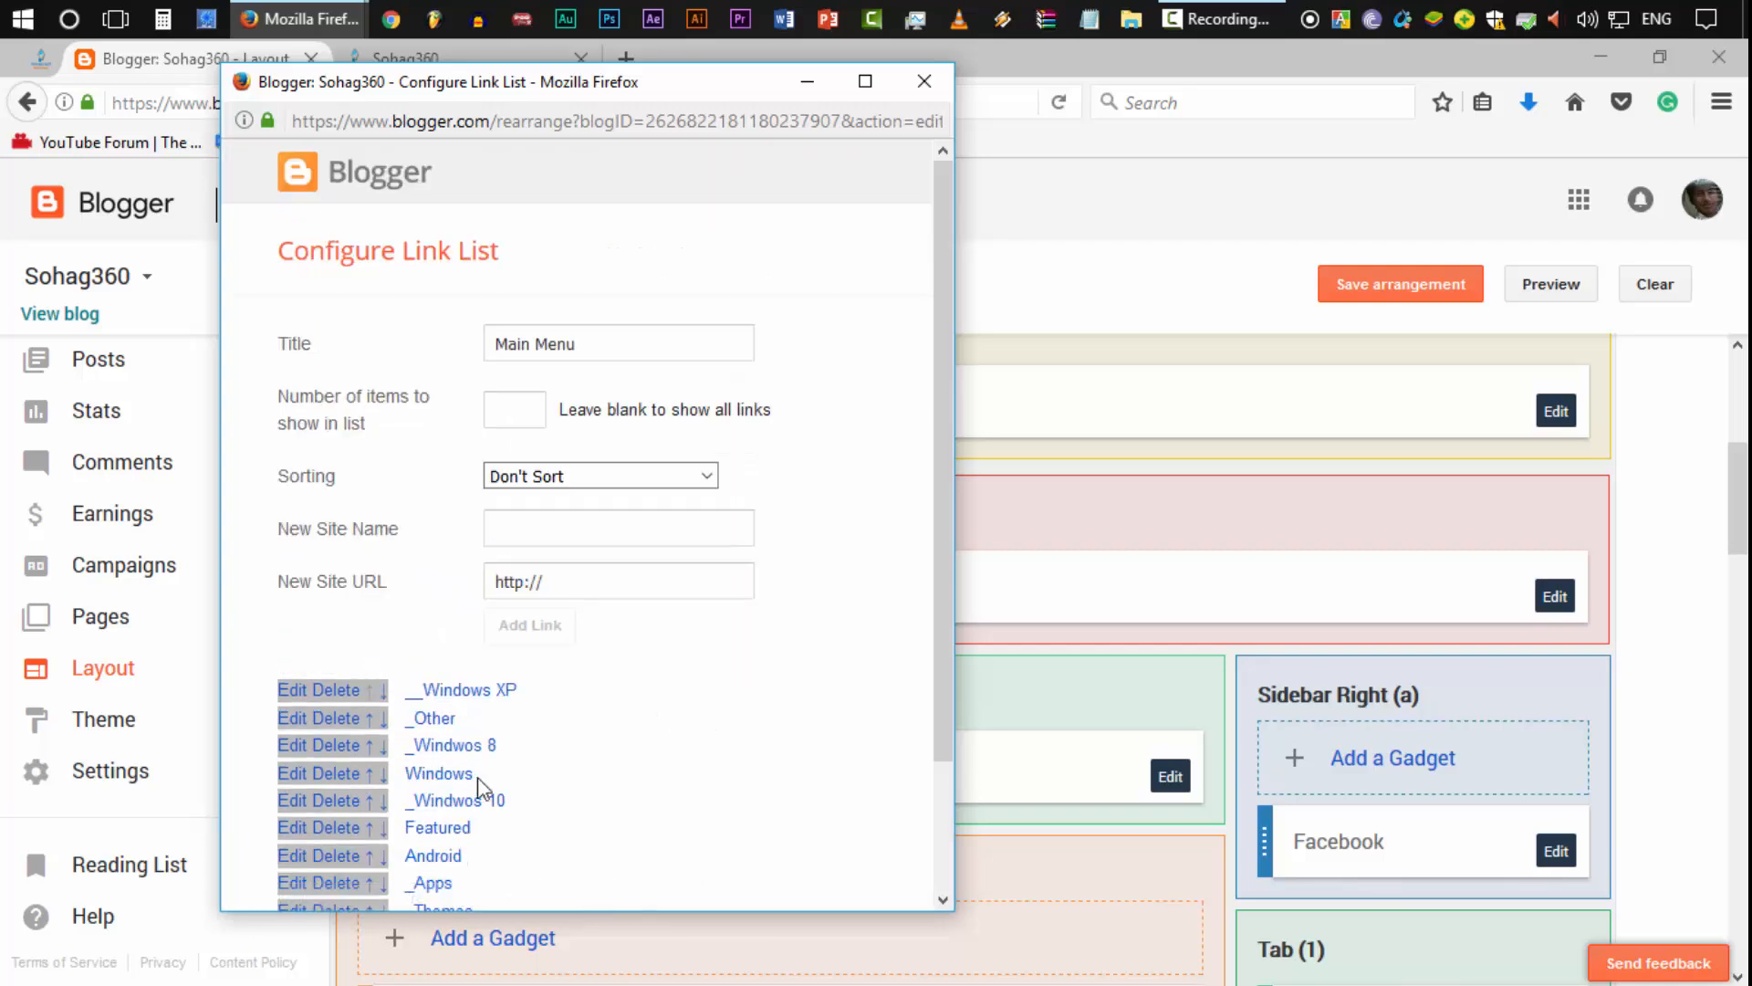
left_click(369, 774)
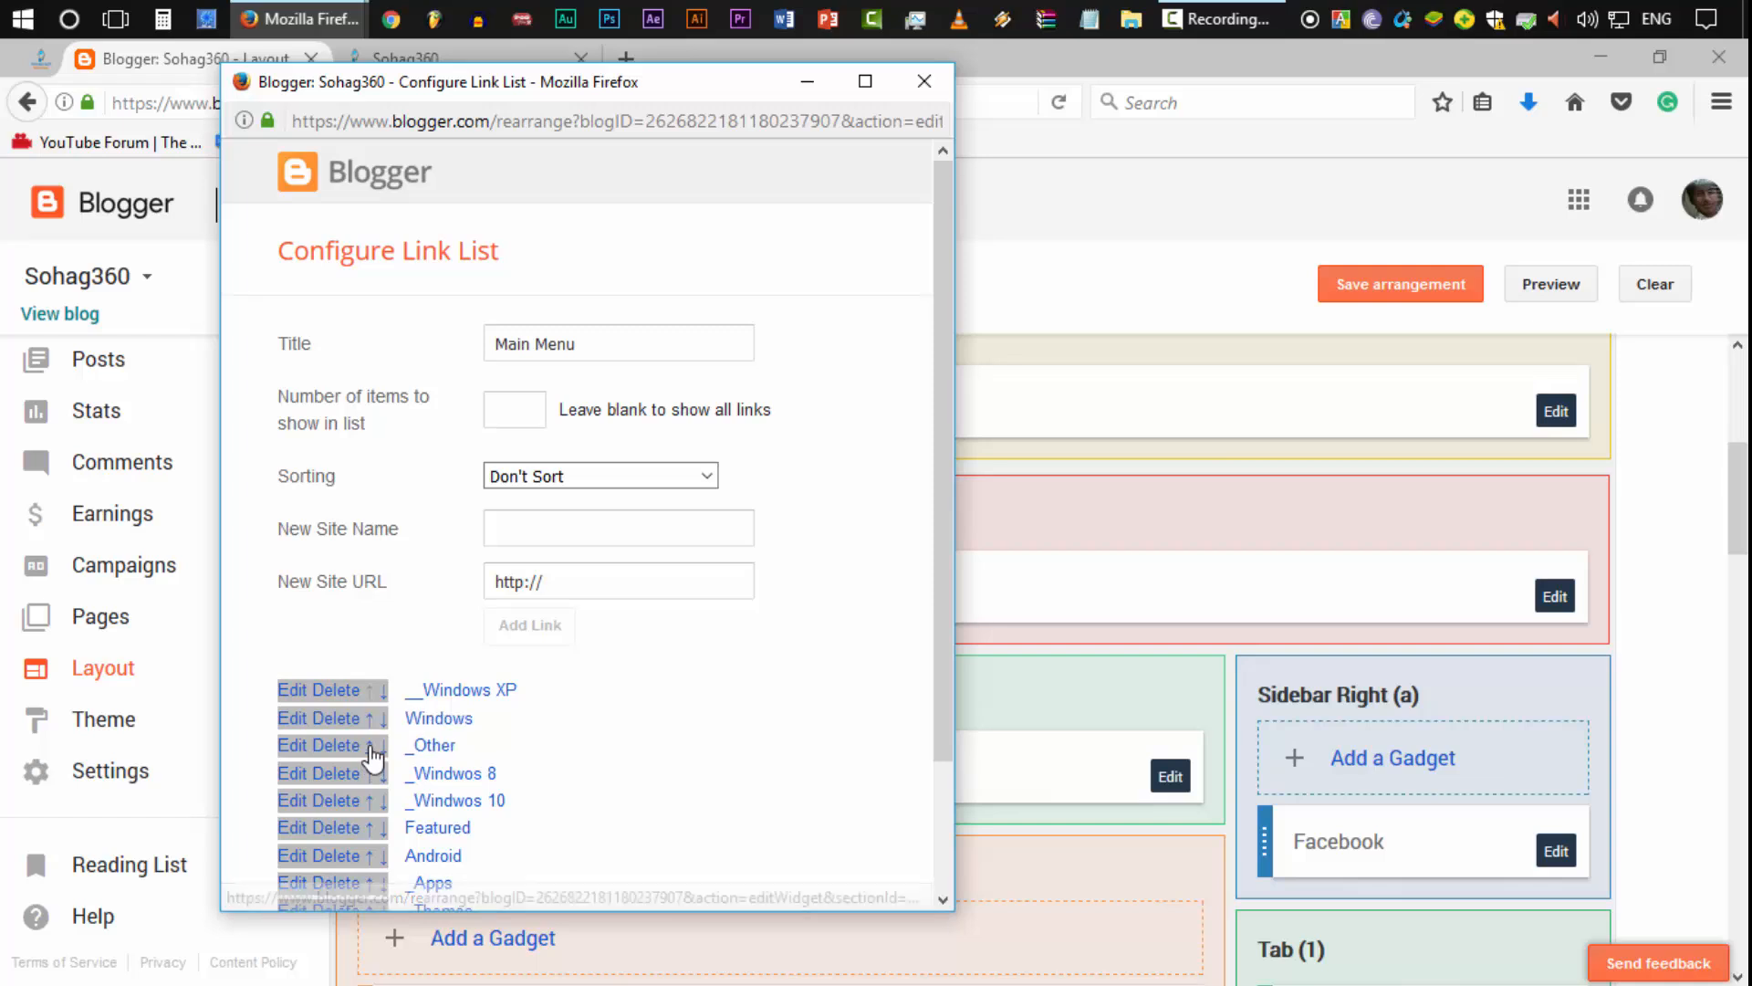
left_click(370, 747)
left_click(370, 719)
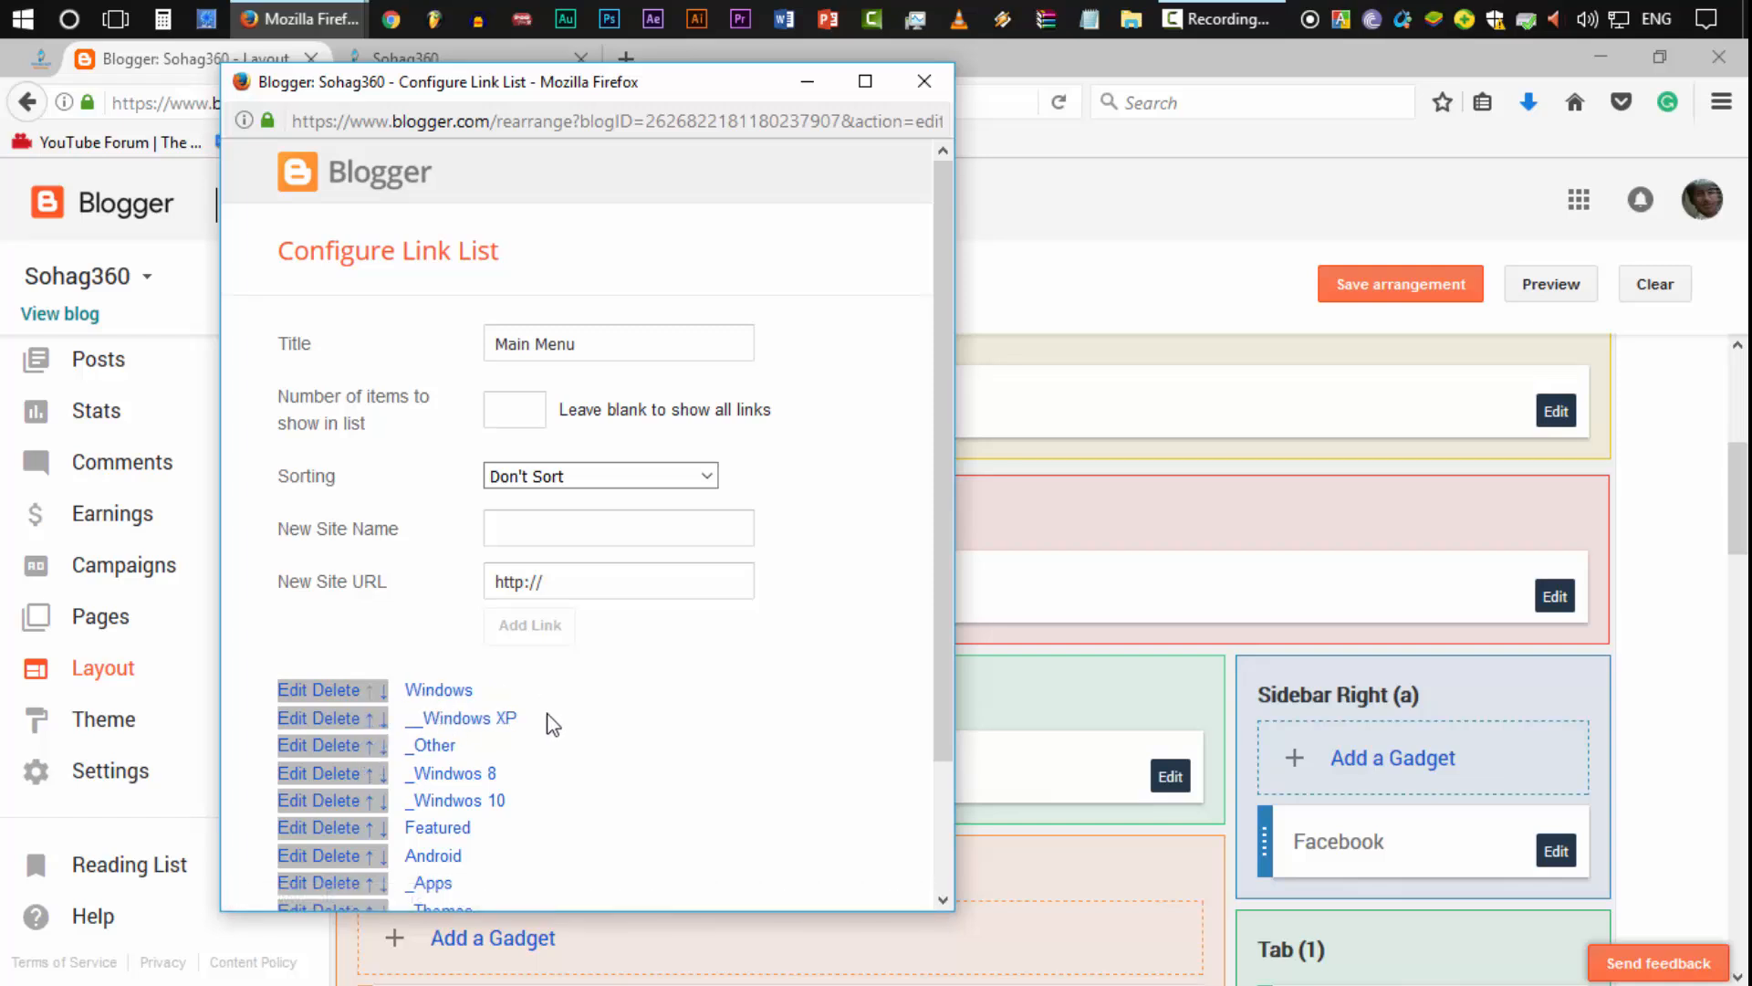
Step: Place the _Other link directly above __Windows XP and save the Main Menu list
left_click(371, 745)
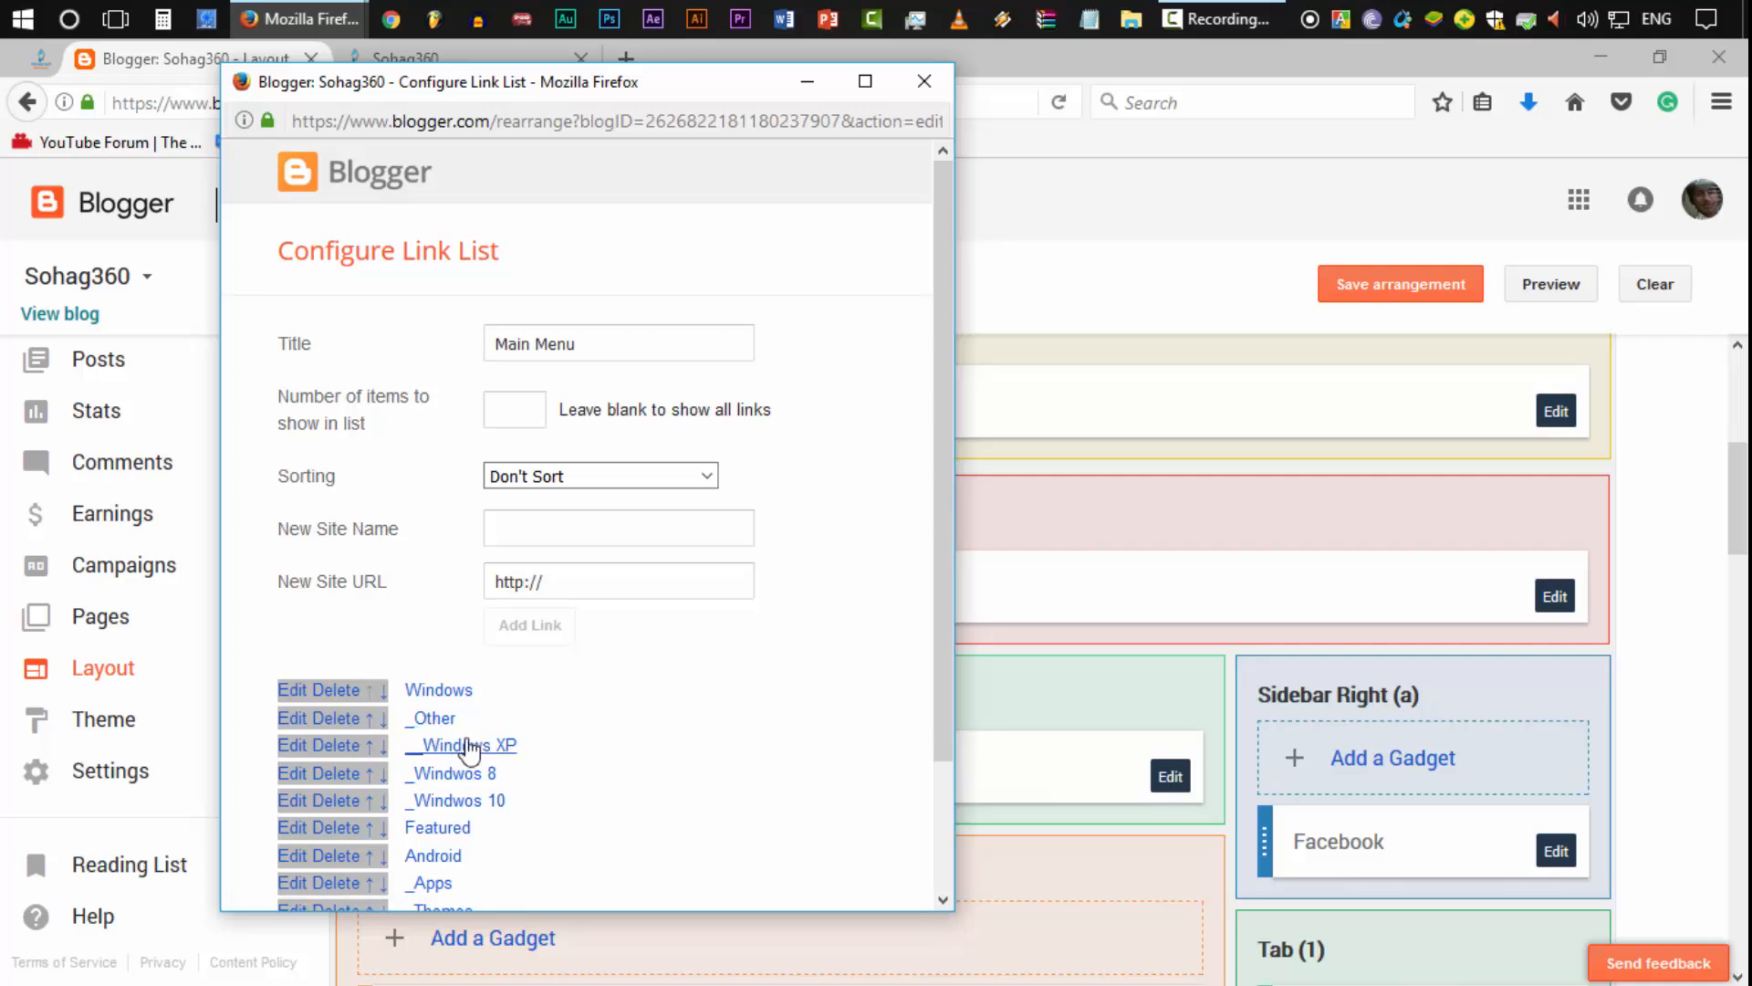
scroll(581, 750, "down", 3)
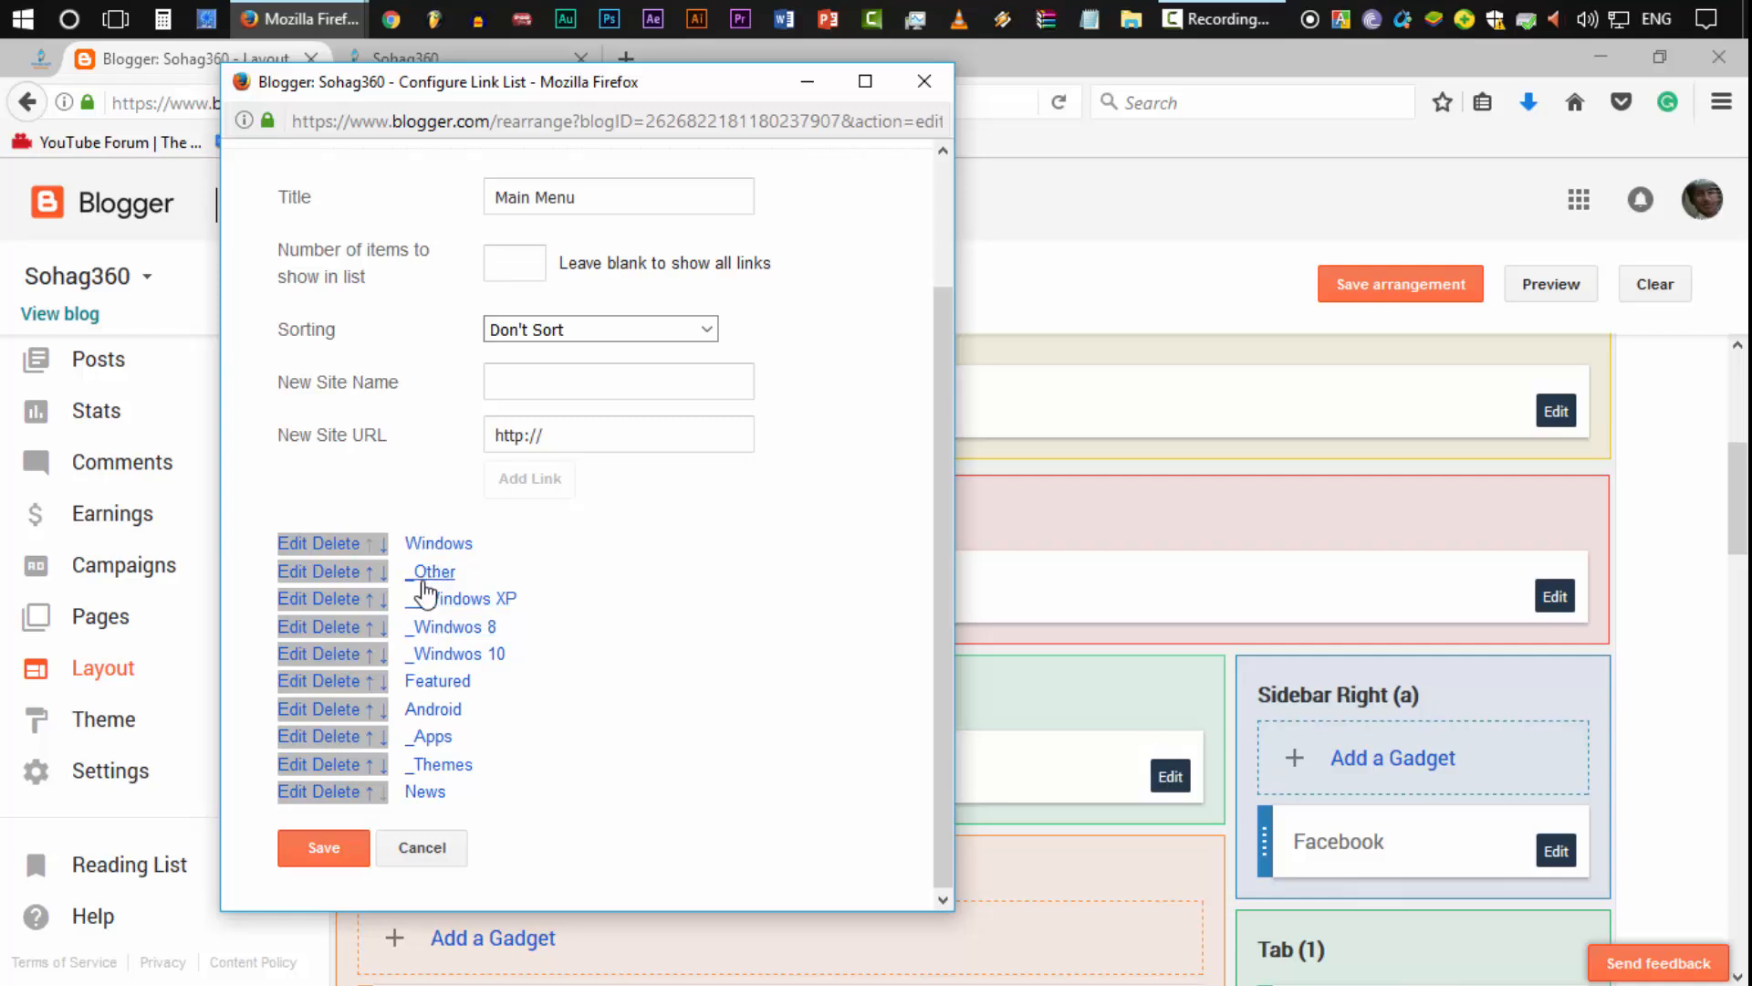
left_click(342, 848)
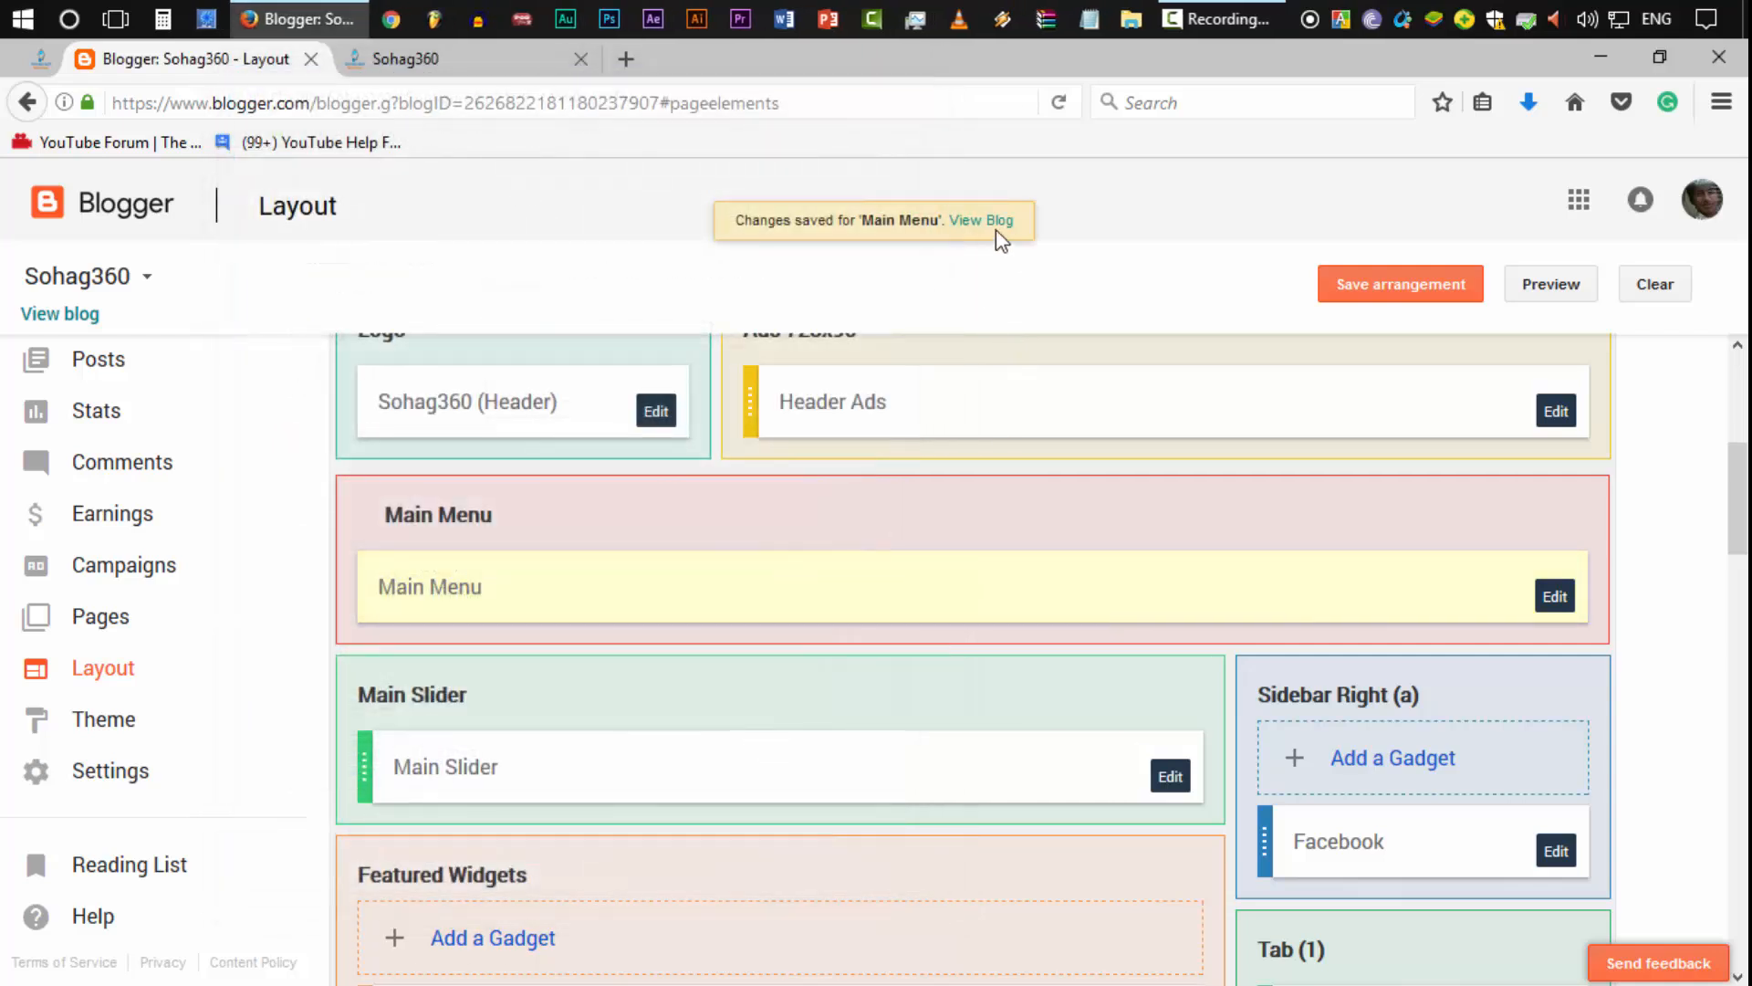
Step: Check the Windows drop-down and its Other item on the Sohag360 blog's home page, and reopen the Main Menu list for editing
left_click(1001, 239)
left_click(427, 54)
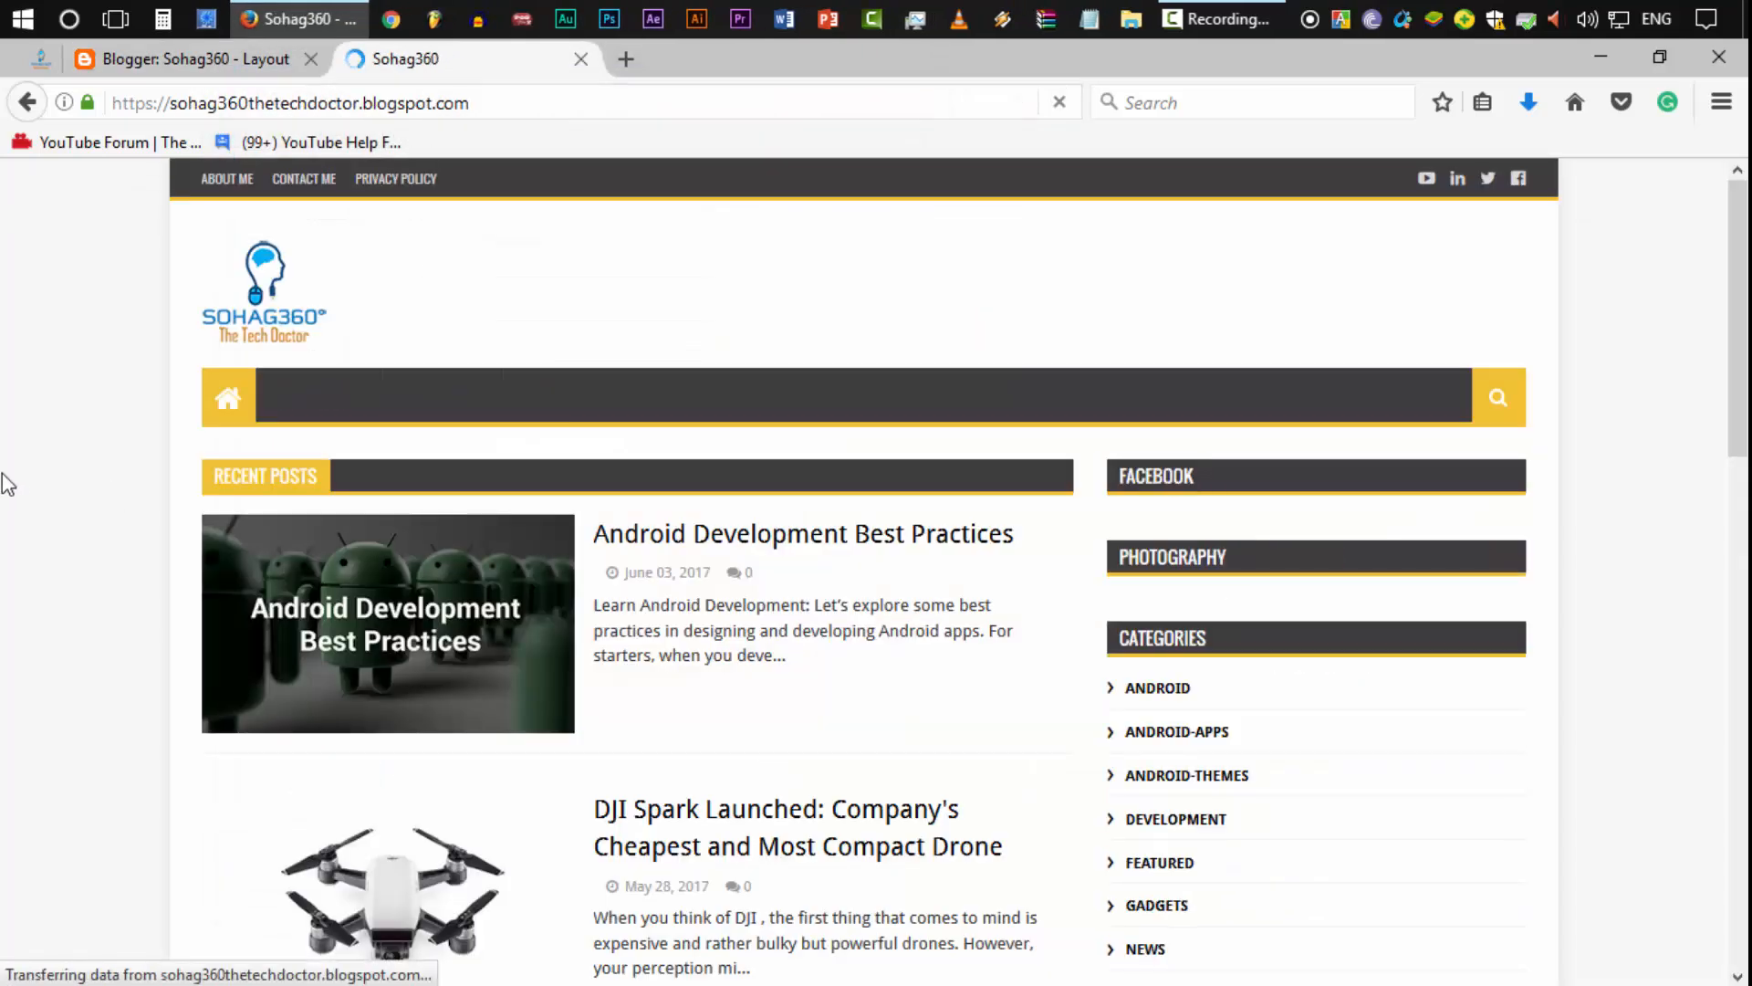
mouse_move(342, 390)
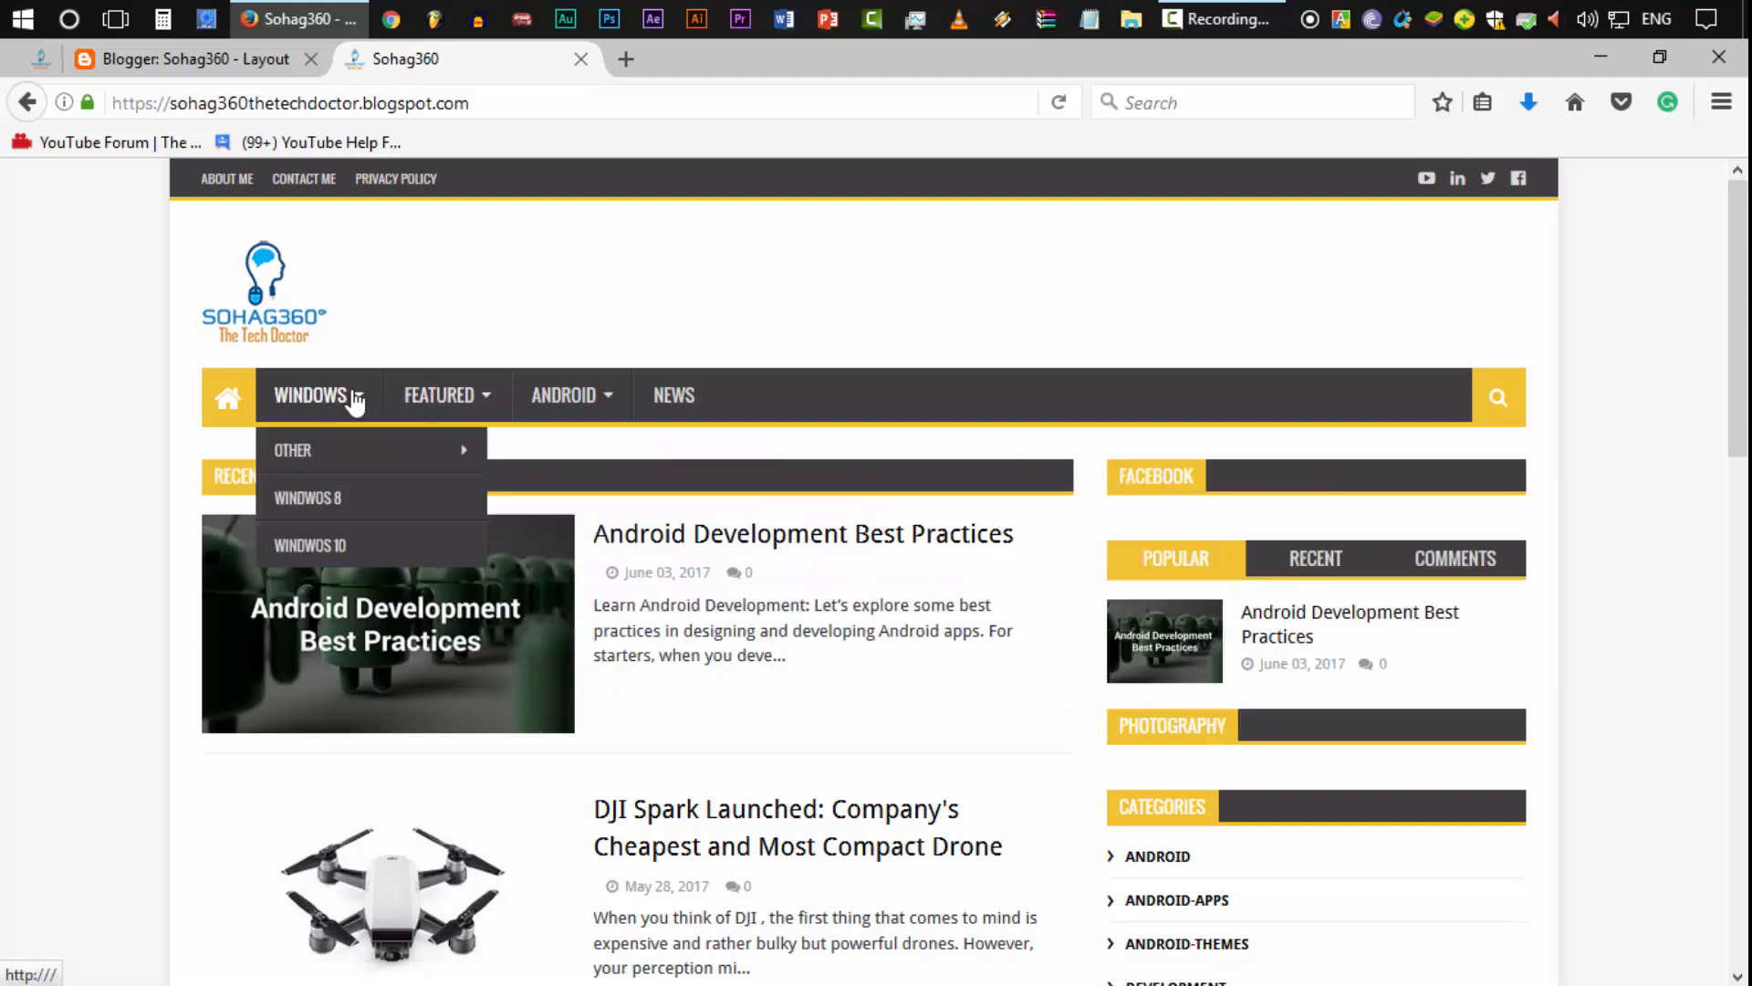
mouse_move(371, 456)
key("ctrl+shift+Tab")
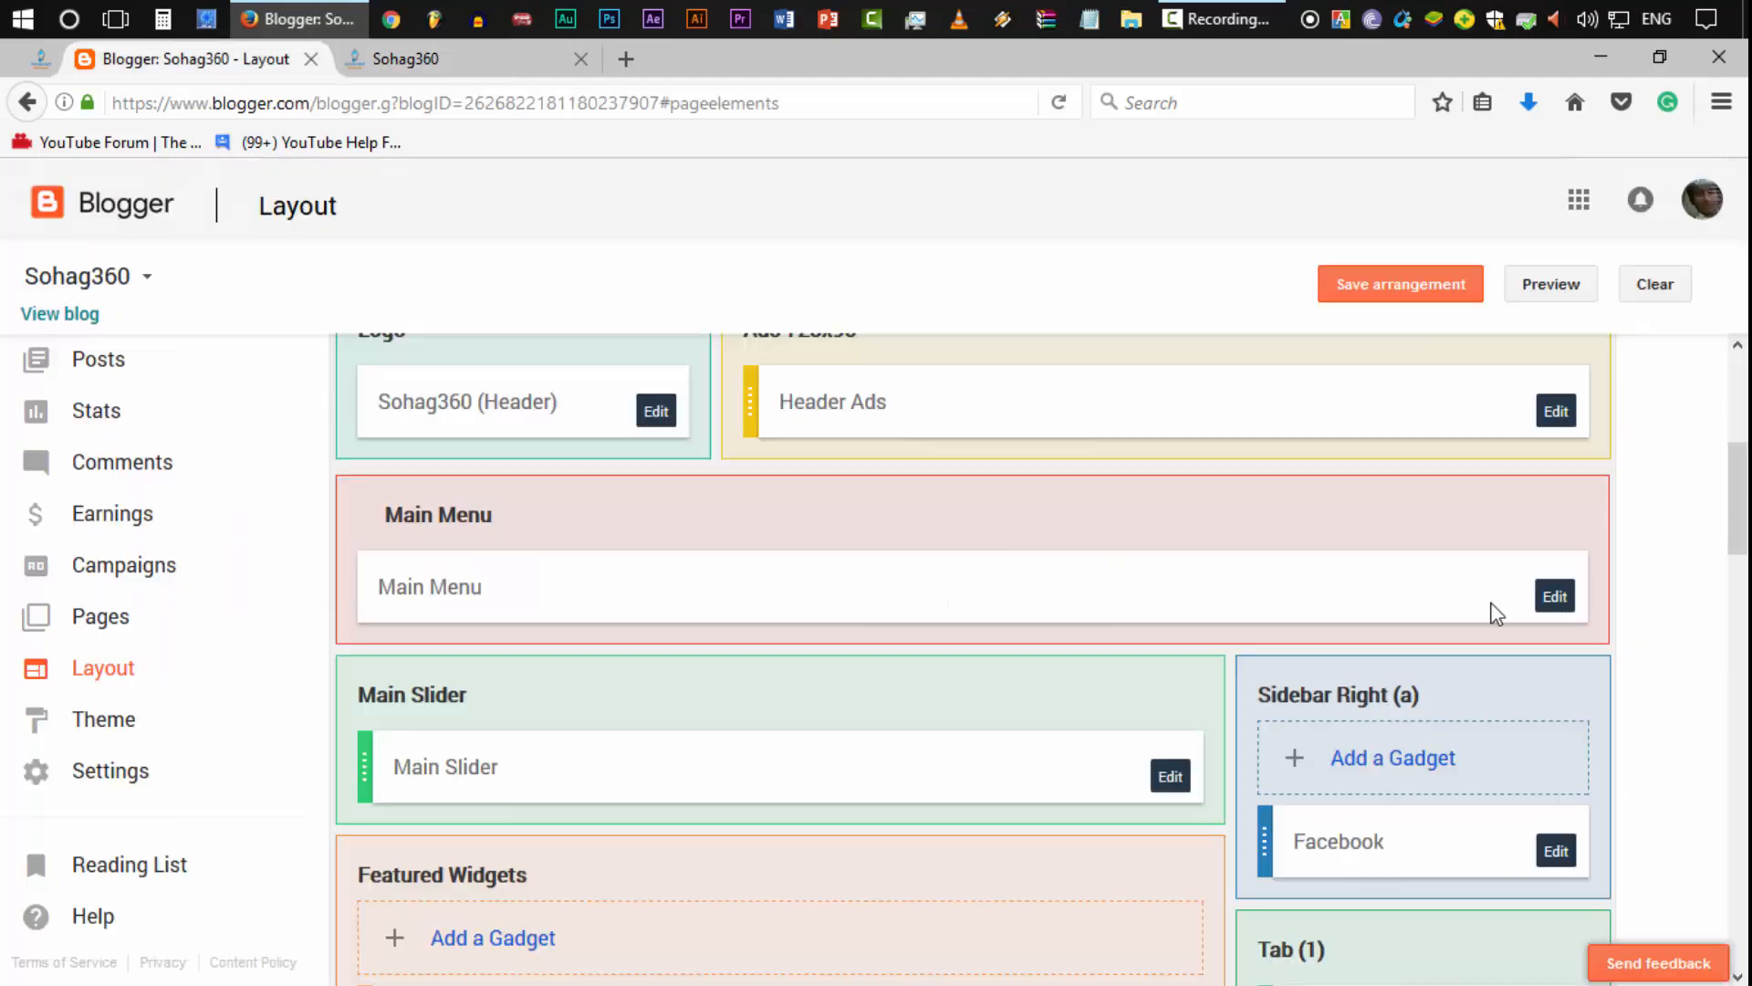
left_click(1555, 596)
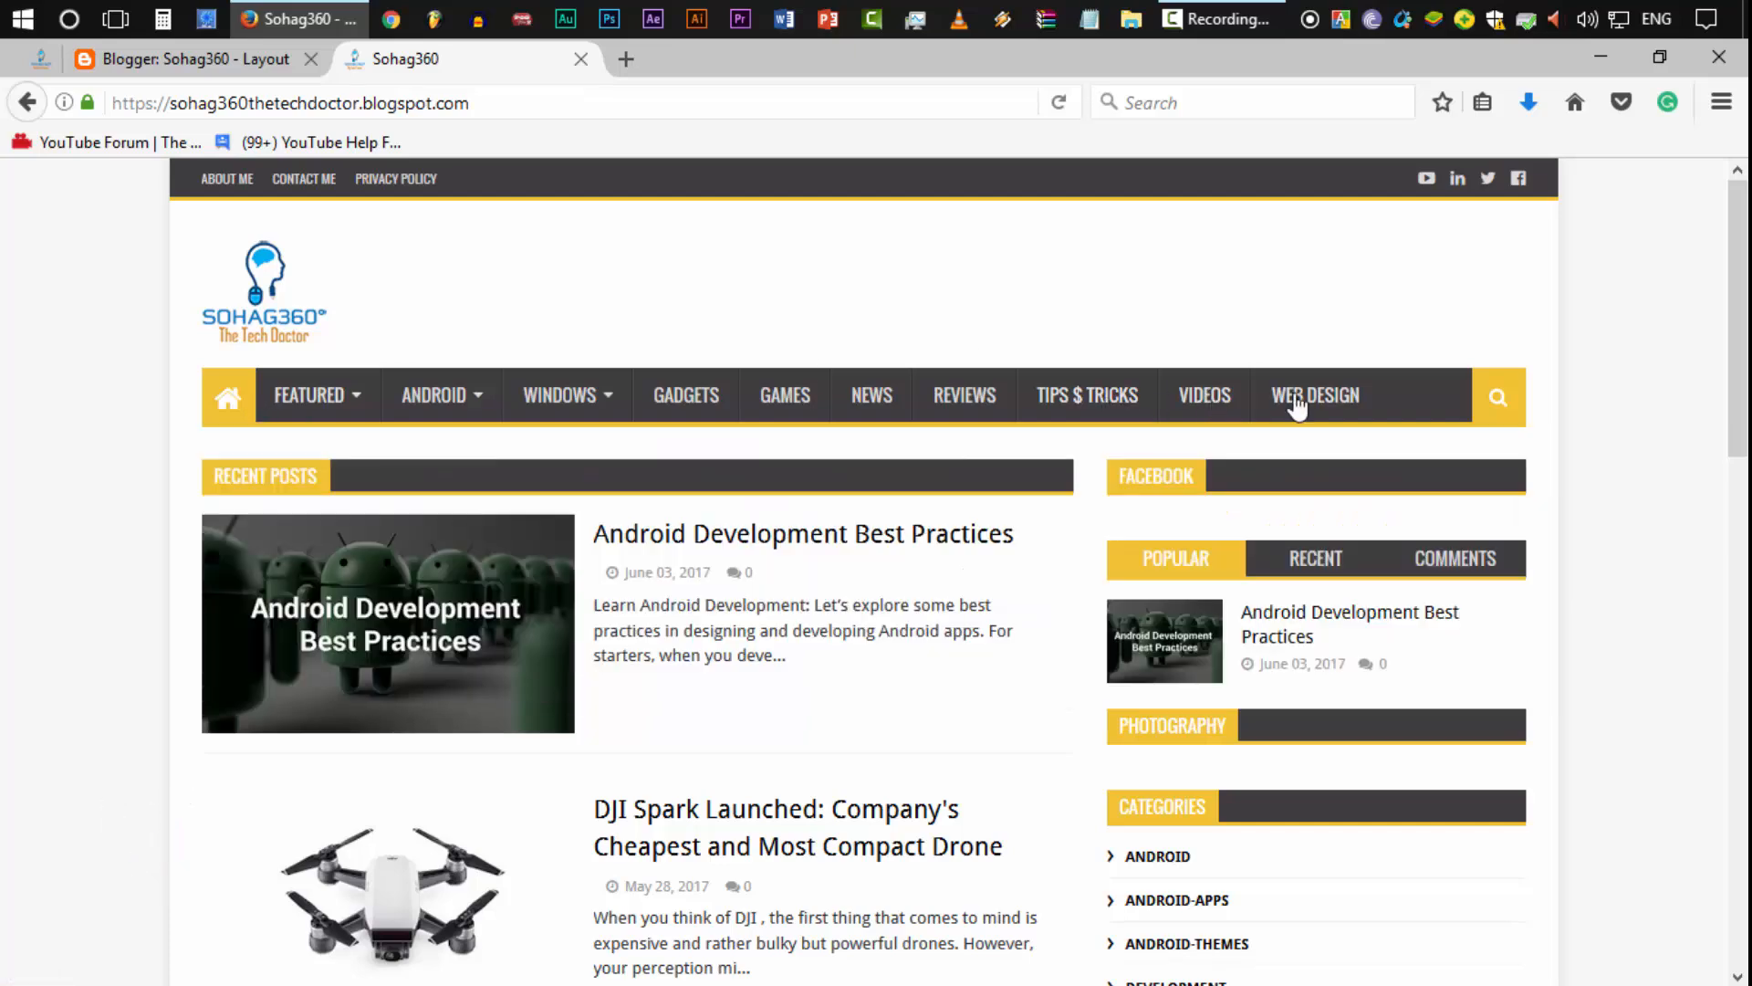
Step: Look through the Sohag360 home page, compare it with the thetechdoctor360 blog, and return to the Blogger Layout page
scroll(1588, 658, "down", 15)
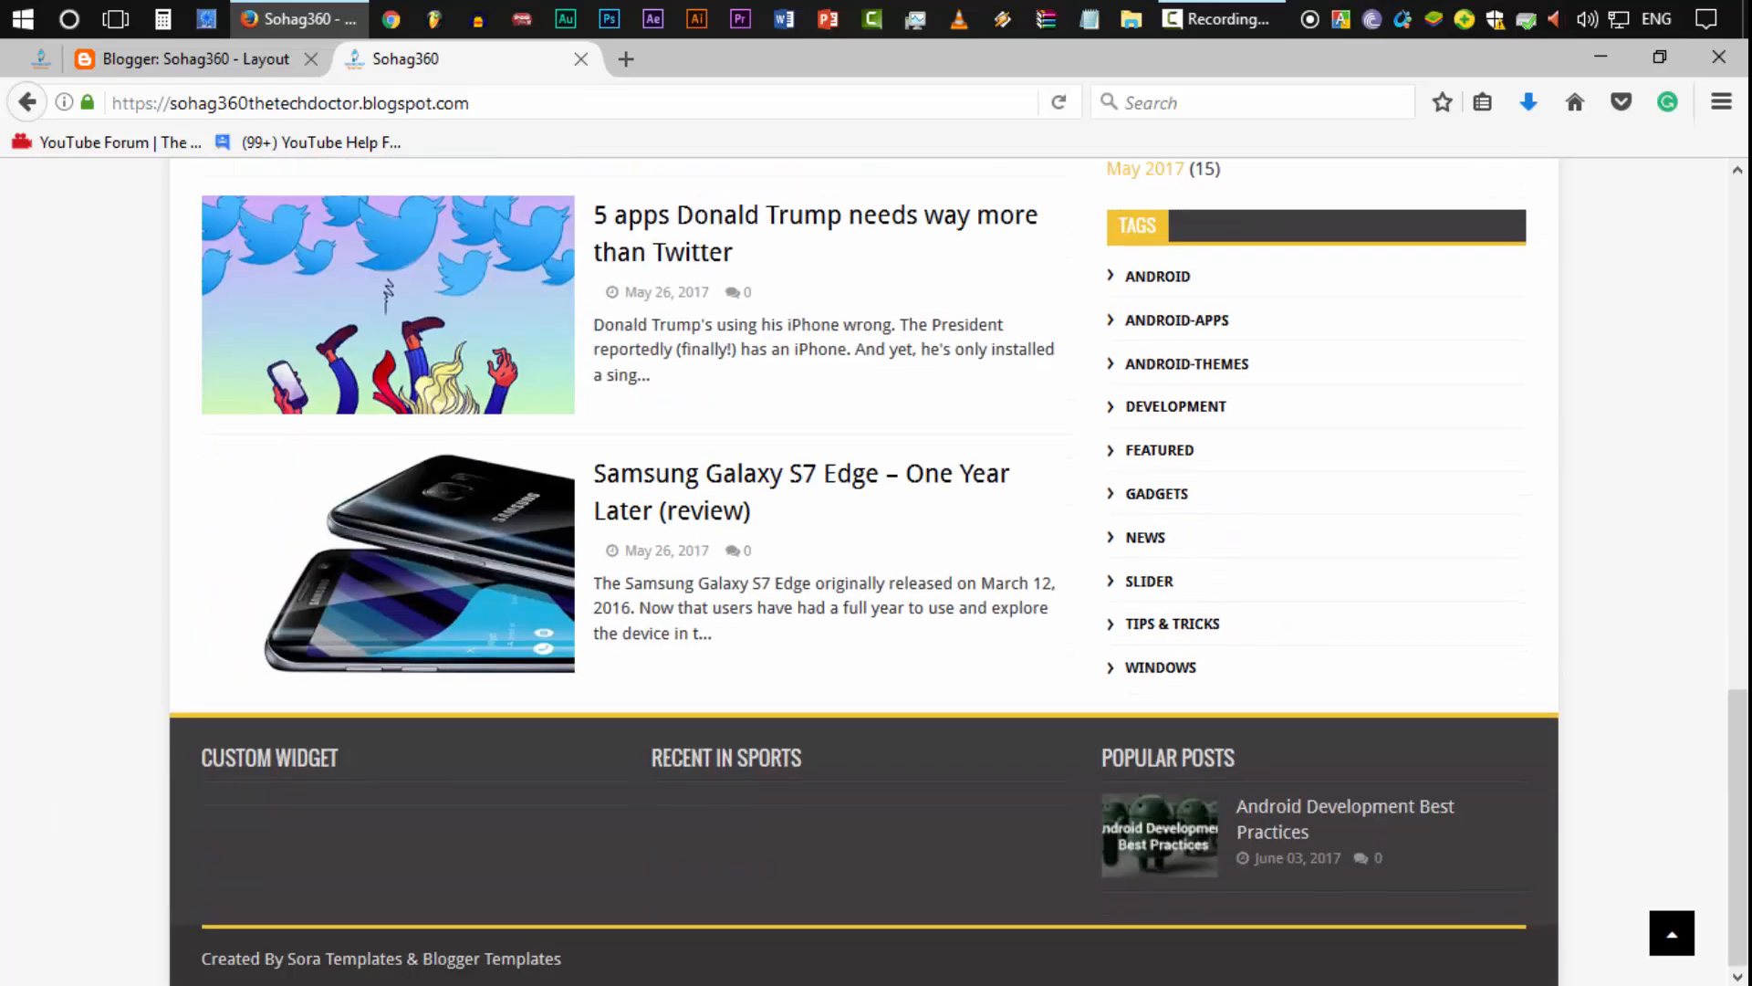
middle_click(13, 856)
left_click(40, 61)
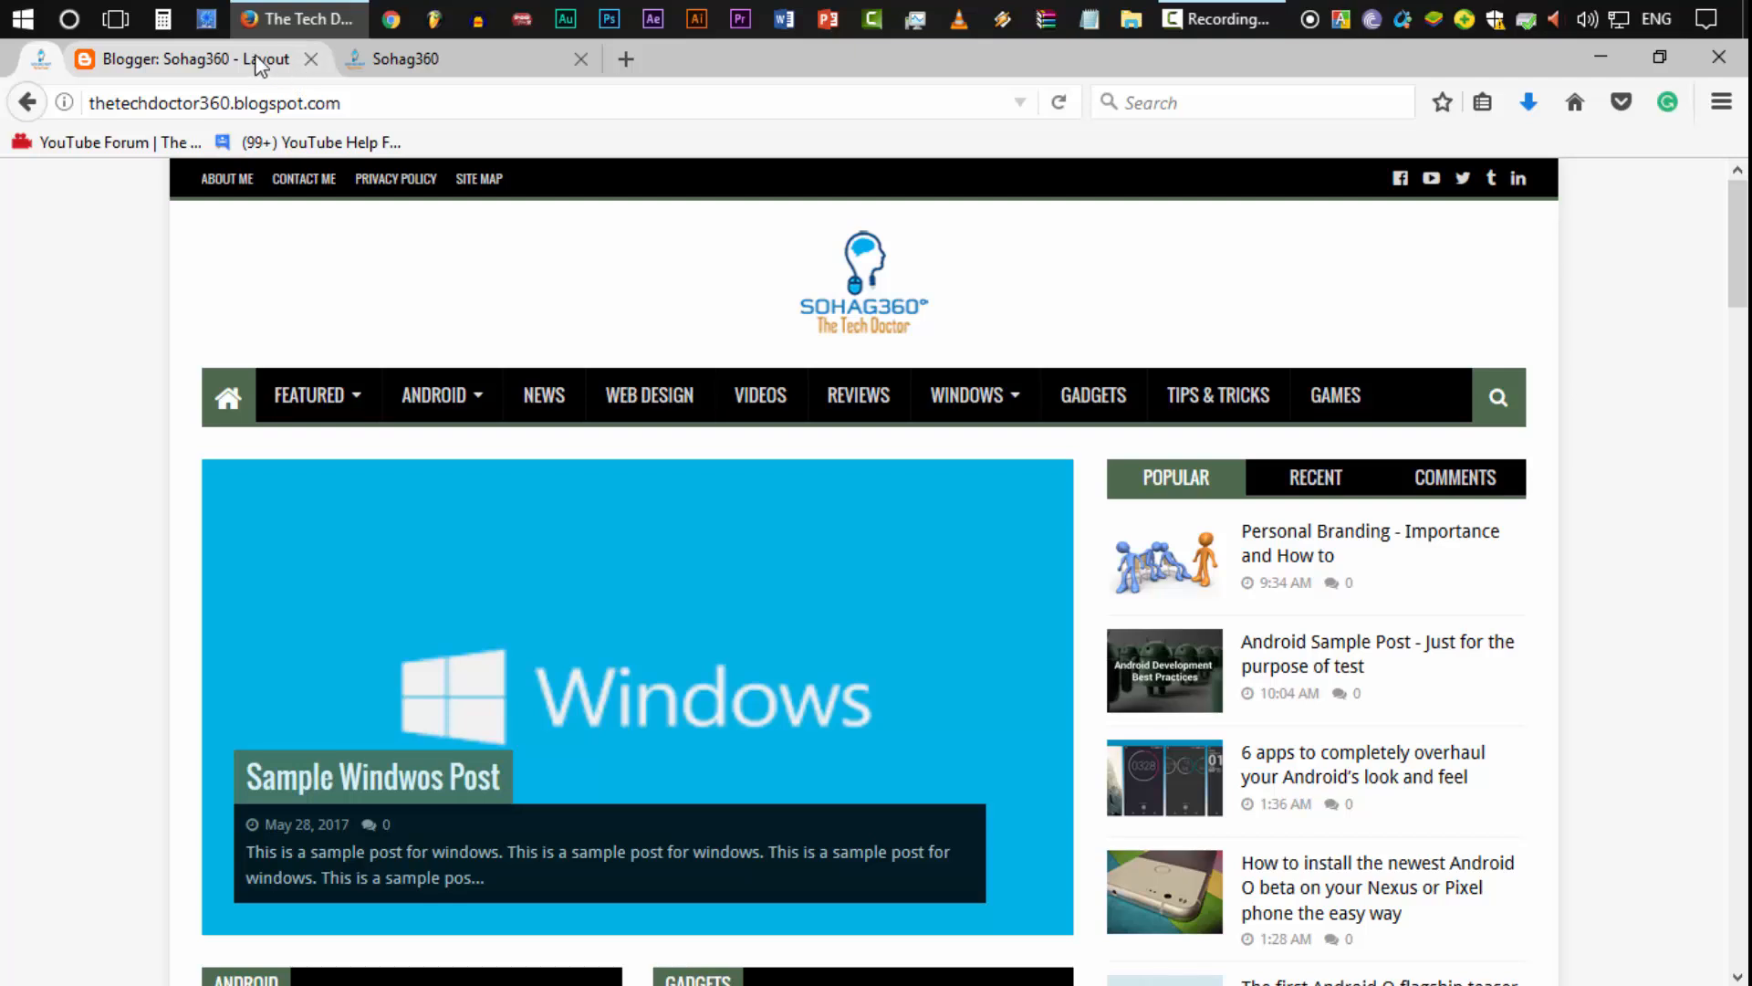
left_click(259, 64)
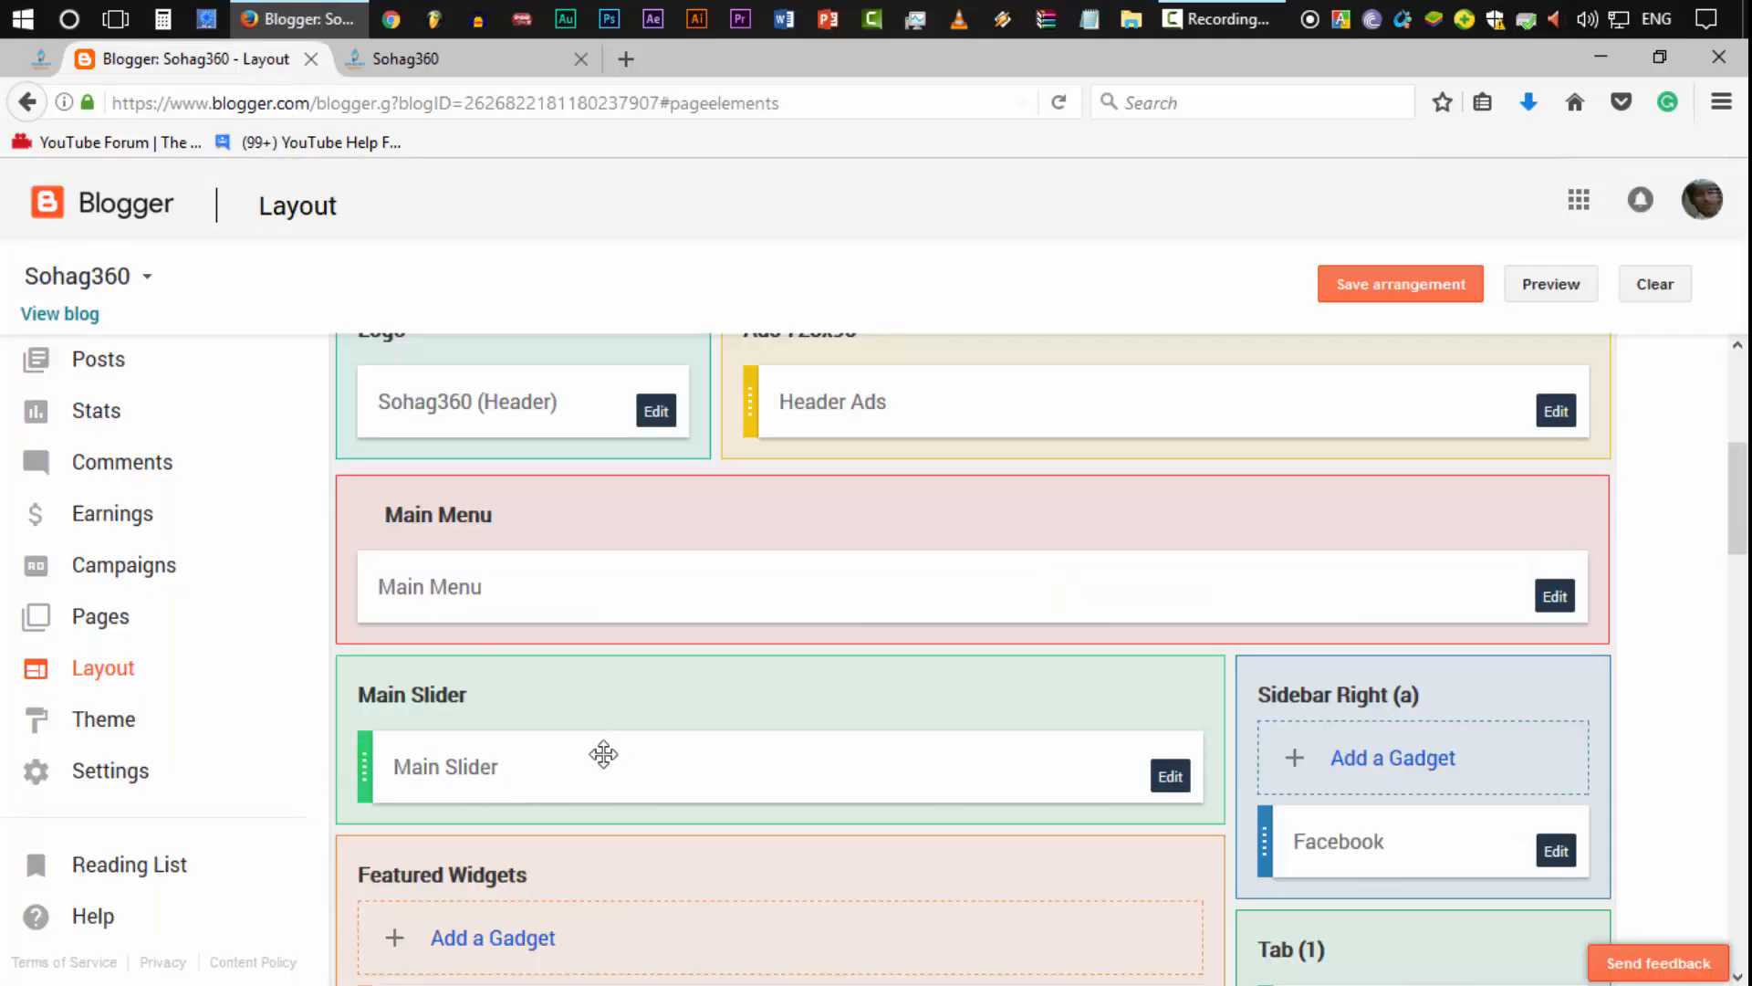
Step: Open the Main Slider gadget's HTML/JavaScript configuration and place the cursor in its empty content
scroll(620, 730, "down", 2)
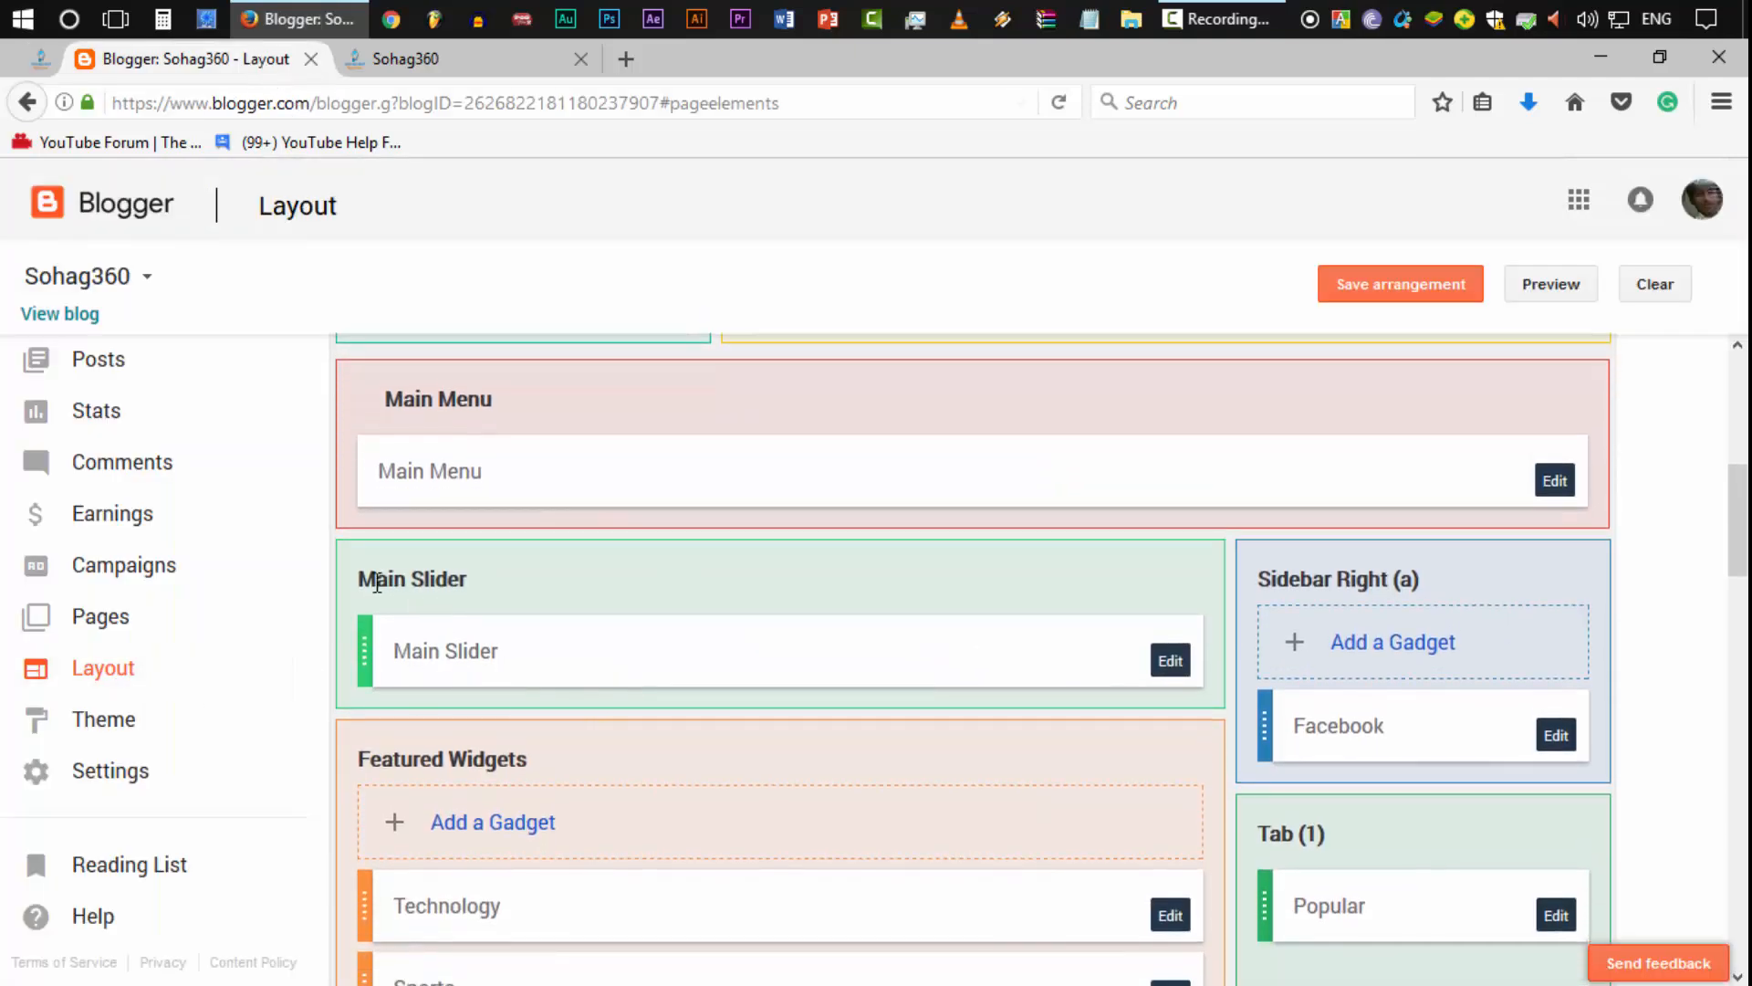
left_click(1172, 662)
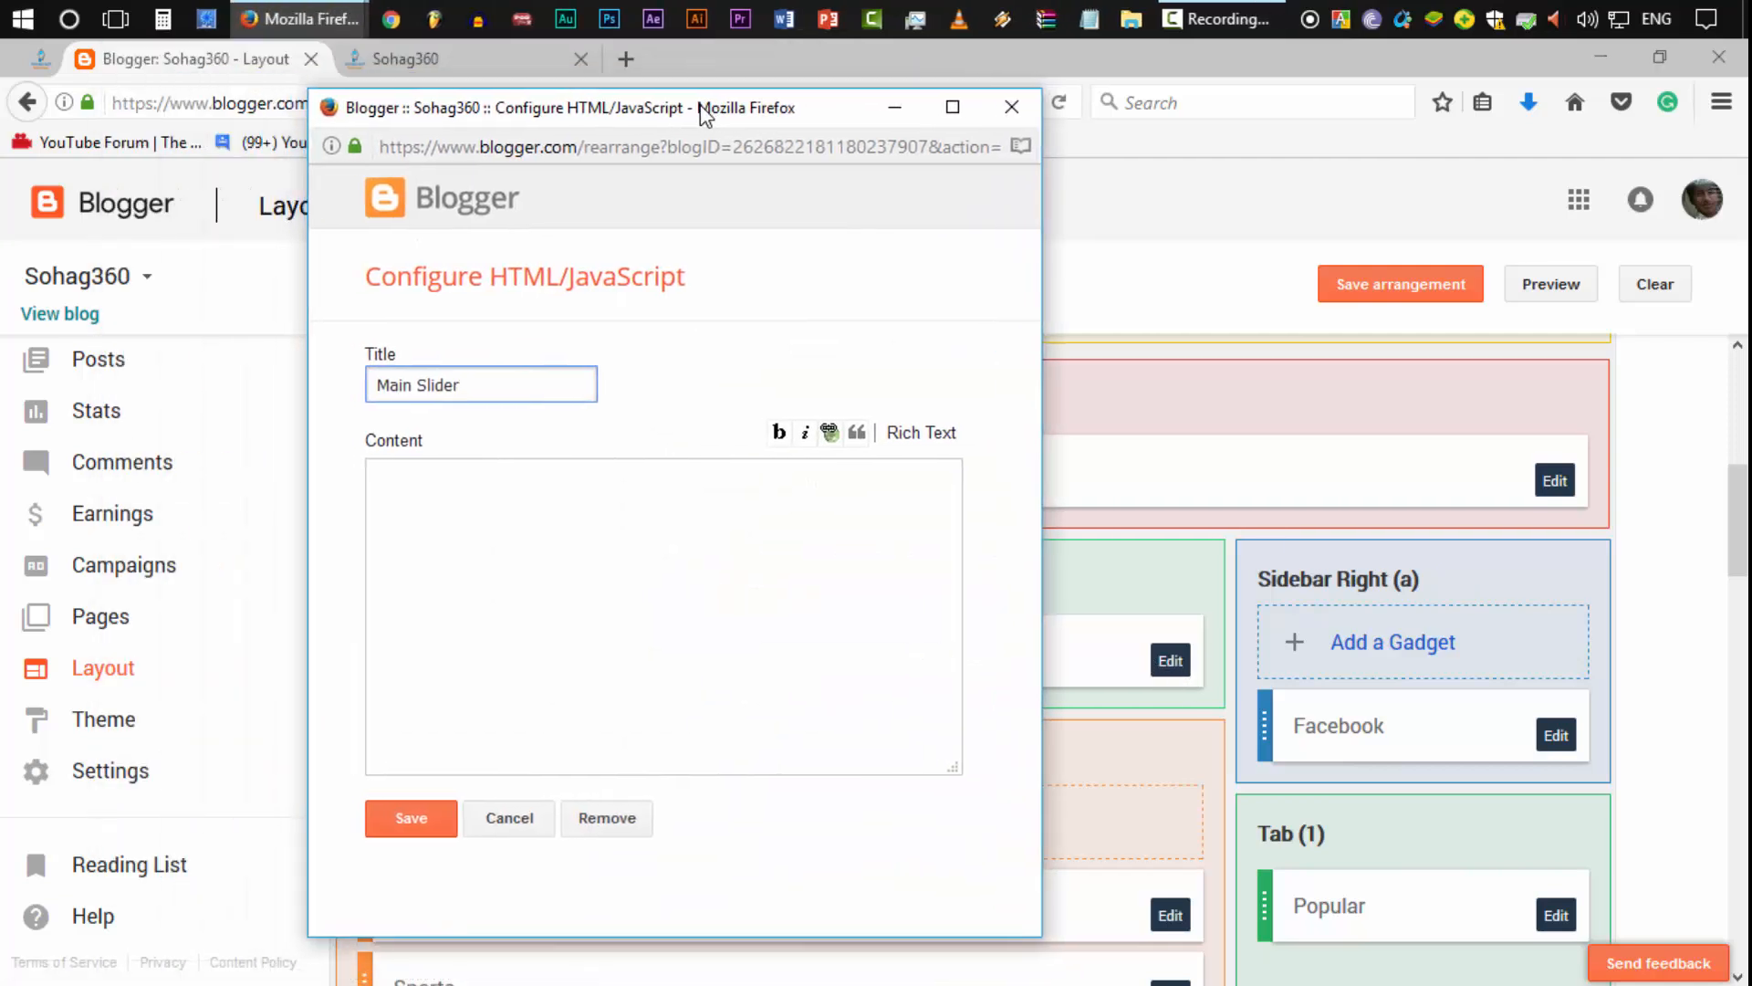
left_click(487, 523)
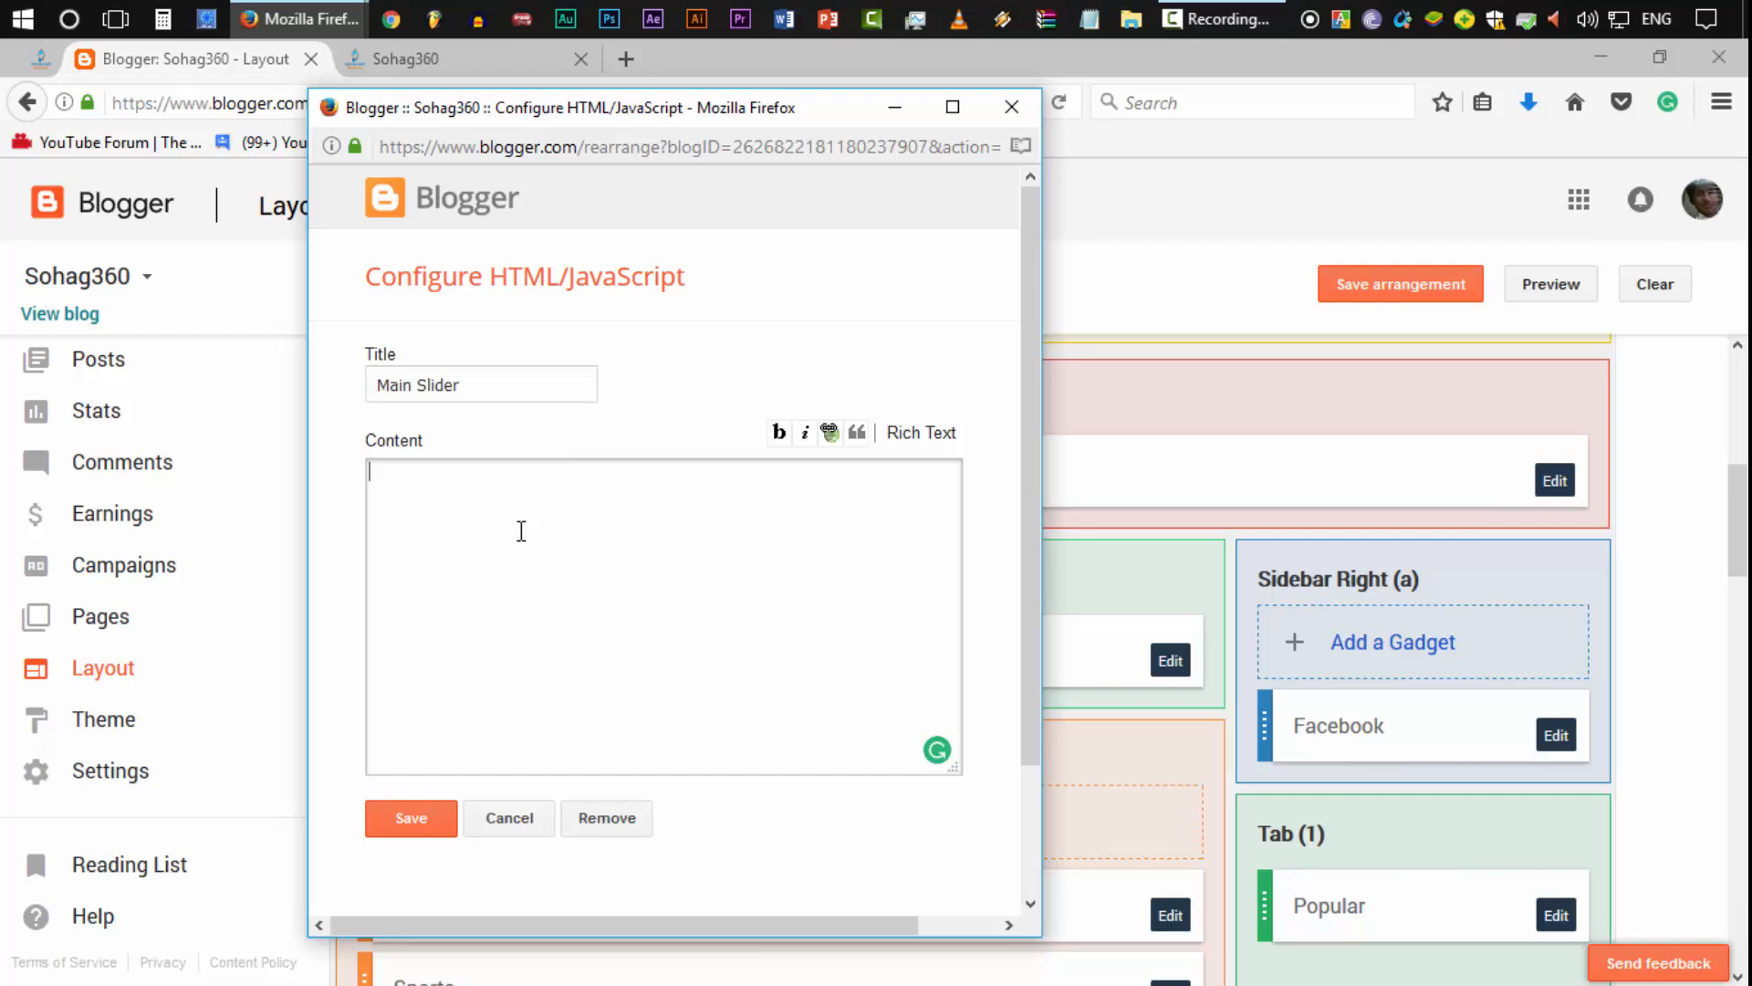
Step: Examine the main slider on the thetechdoctor360 blog's home page
left_click(41, 59)
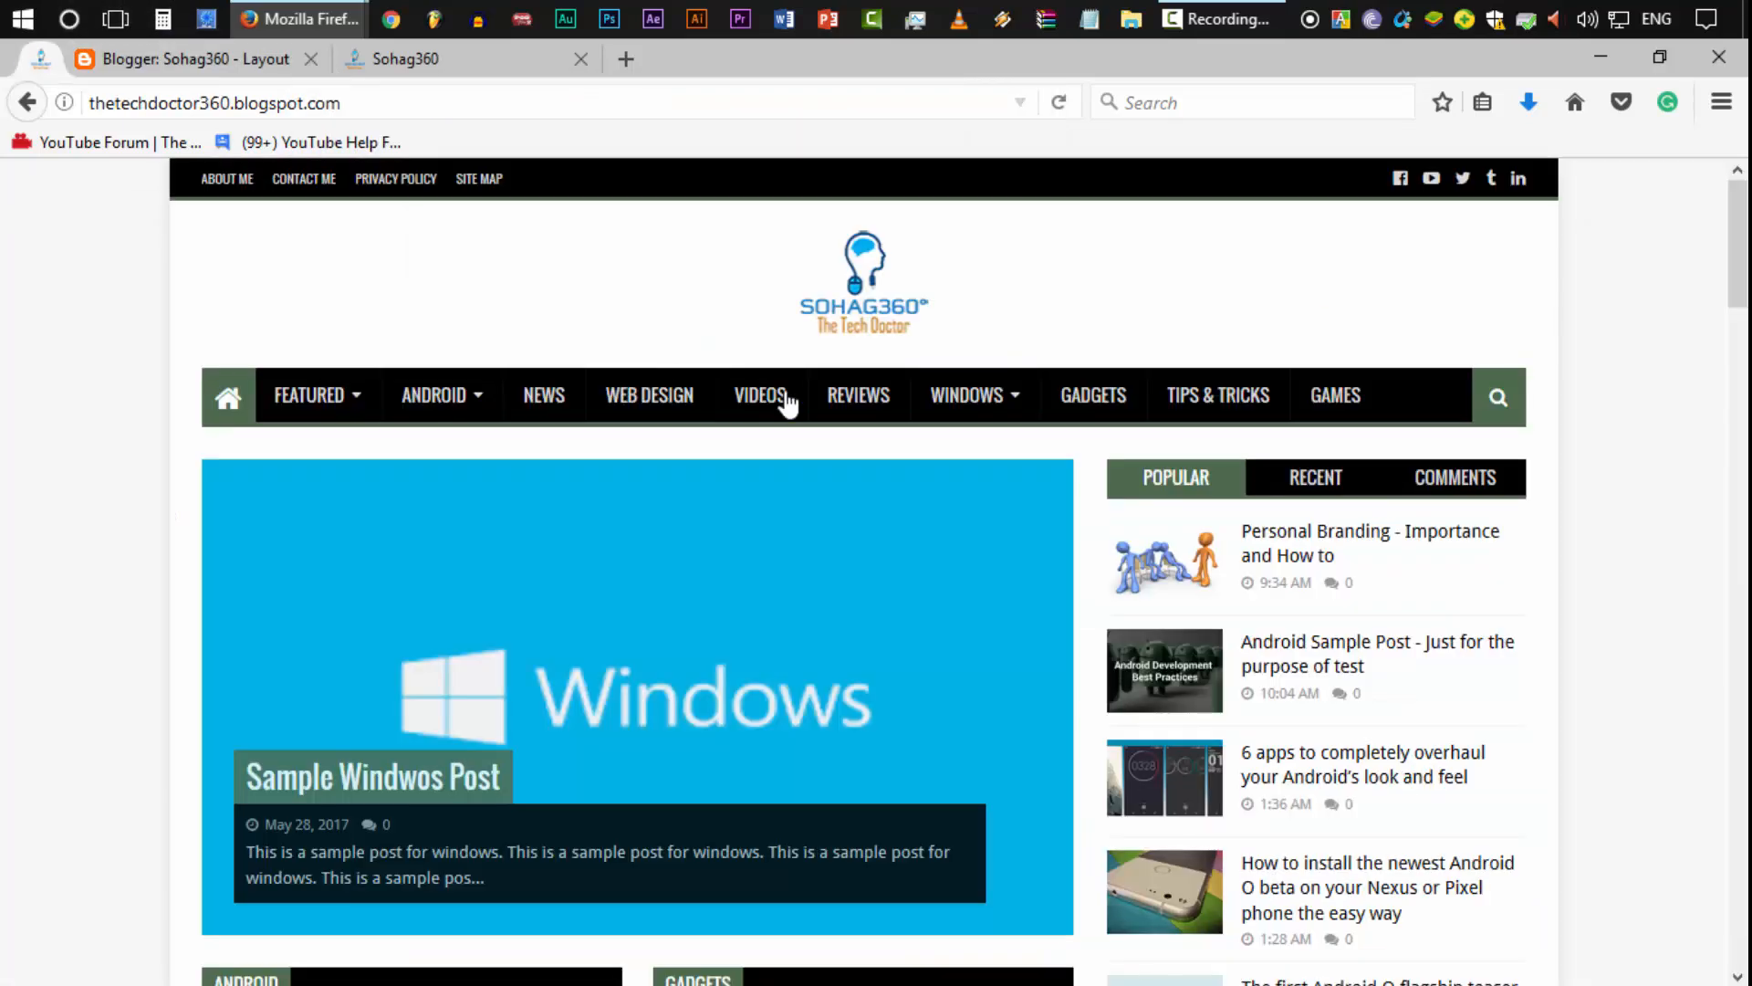
scroll(938, 692, "down", 3)
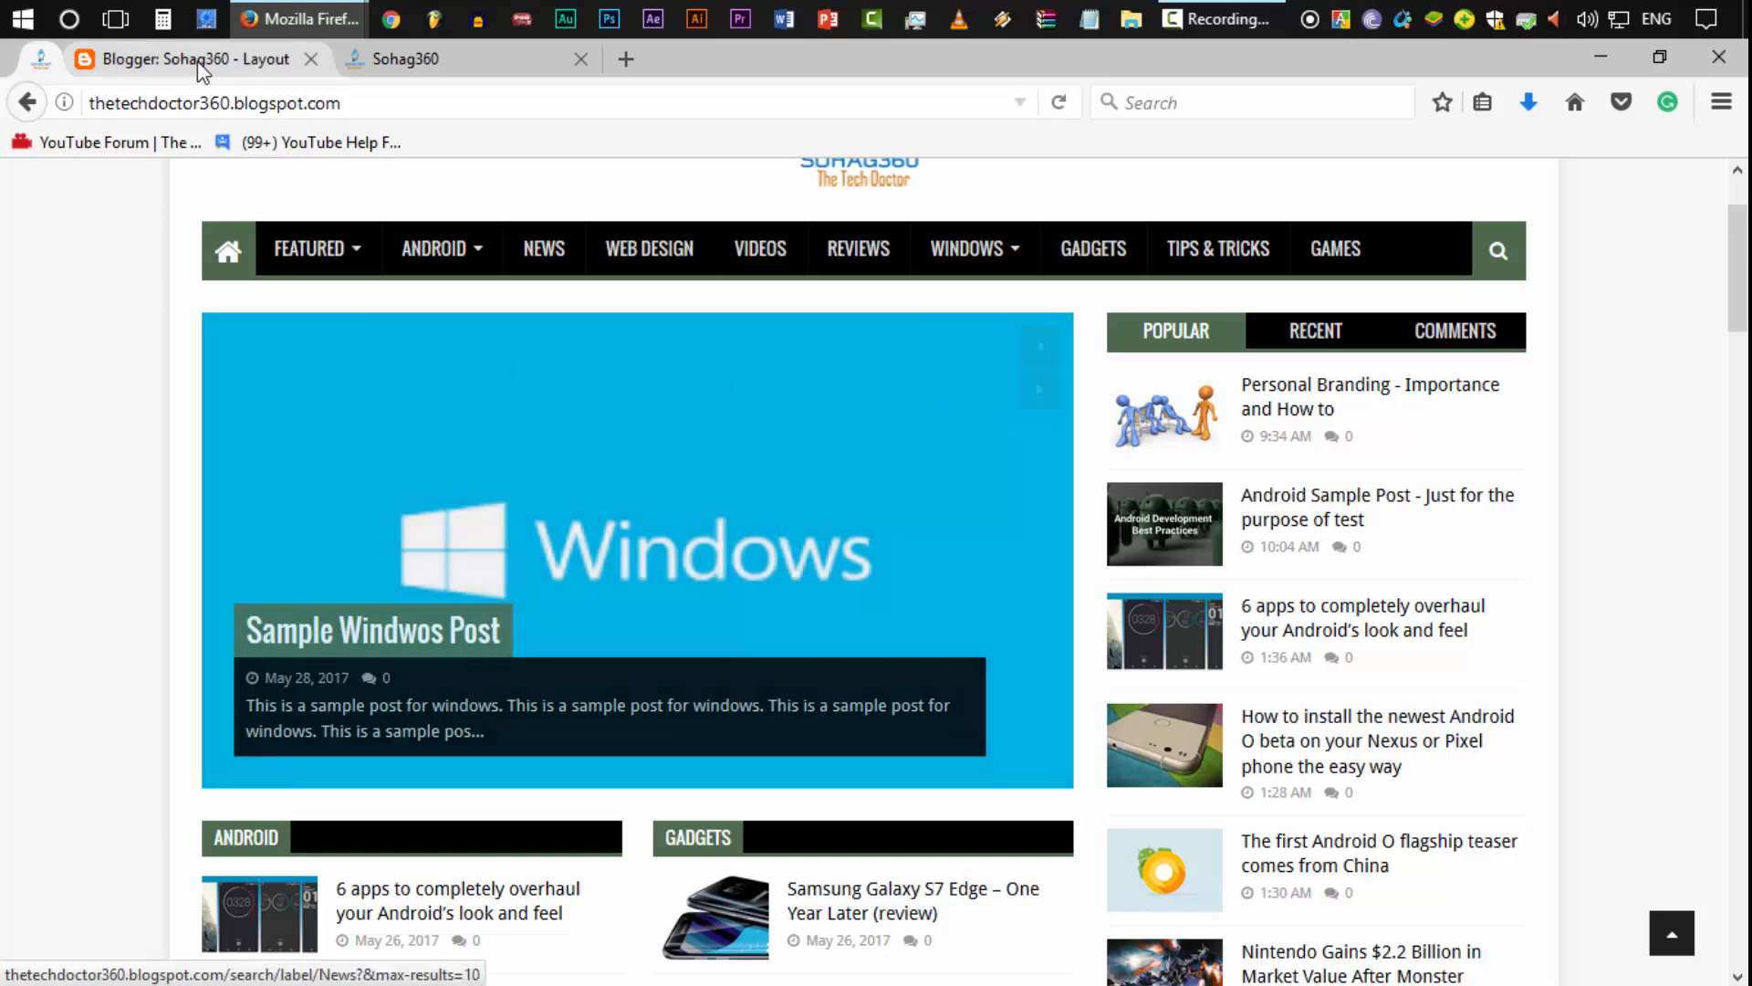
mouse_move(243, 17)
Step: Return to the Main Slider configuration window and begin its content with 5/
left_click(418, 145)
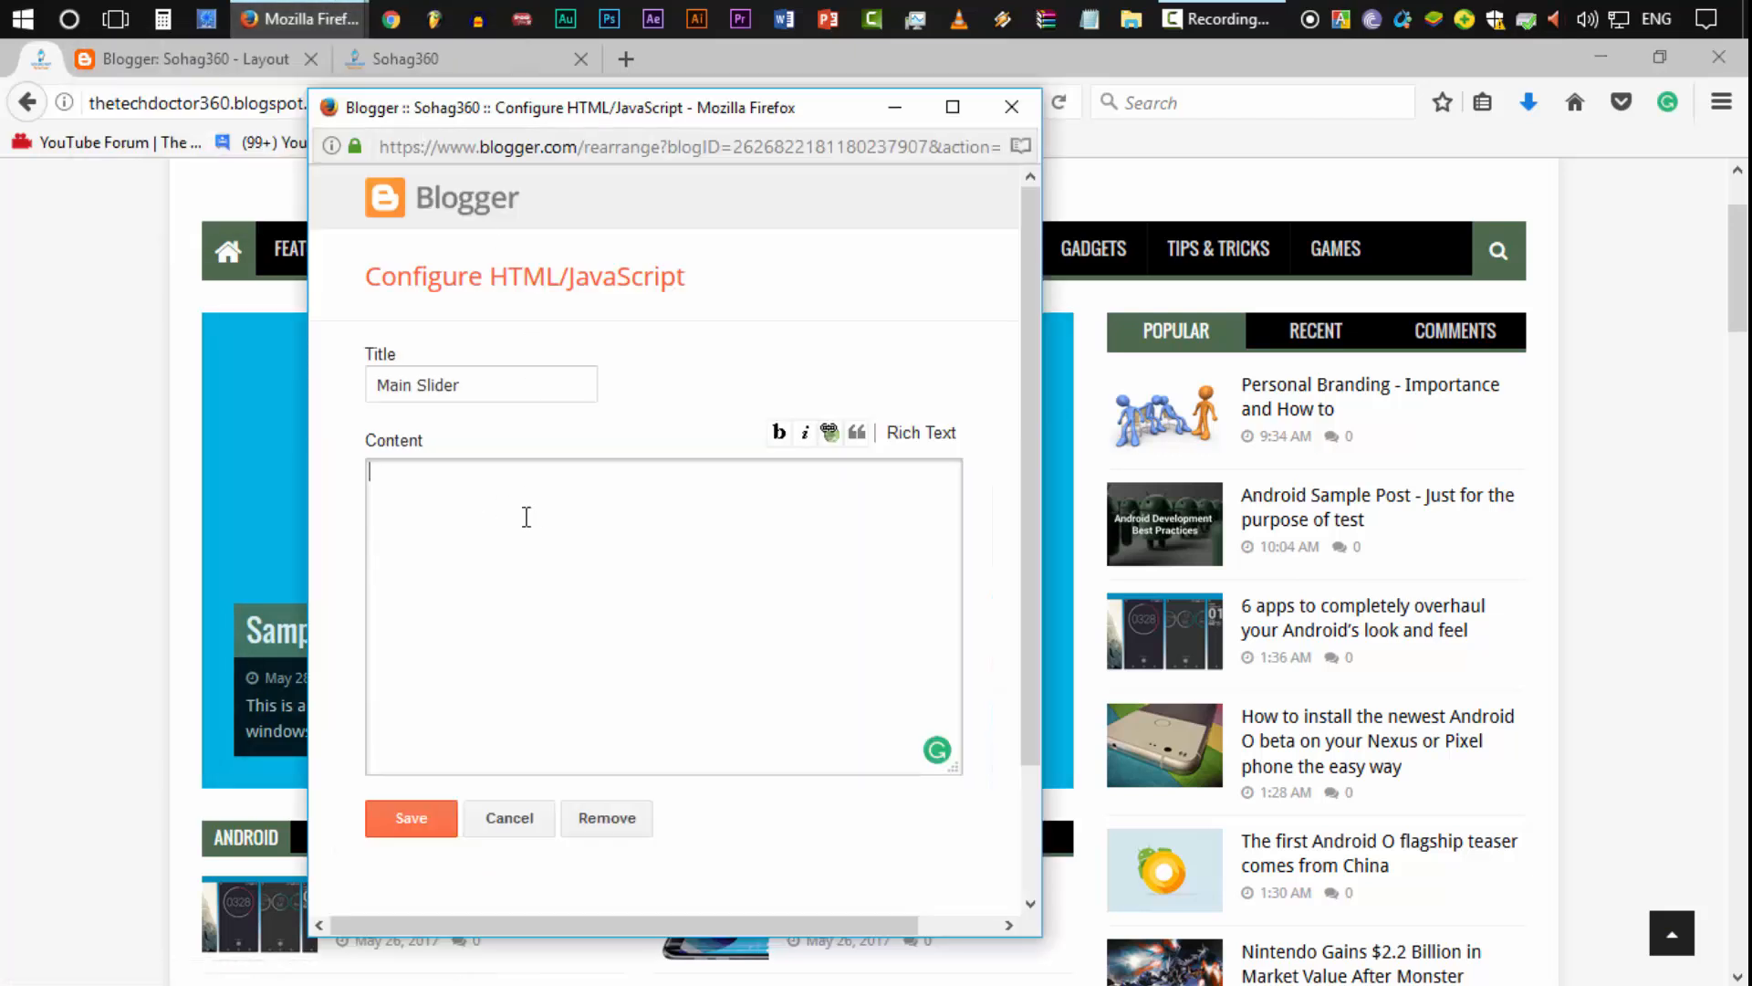
type("5")
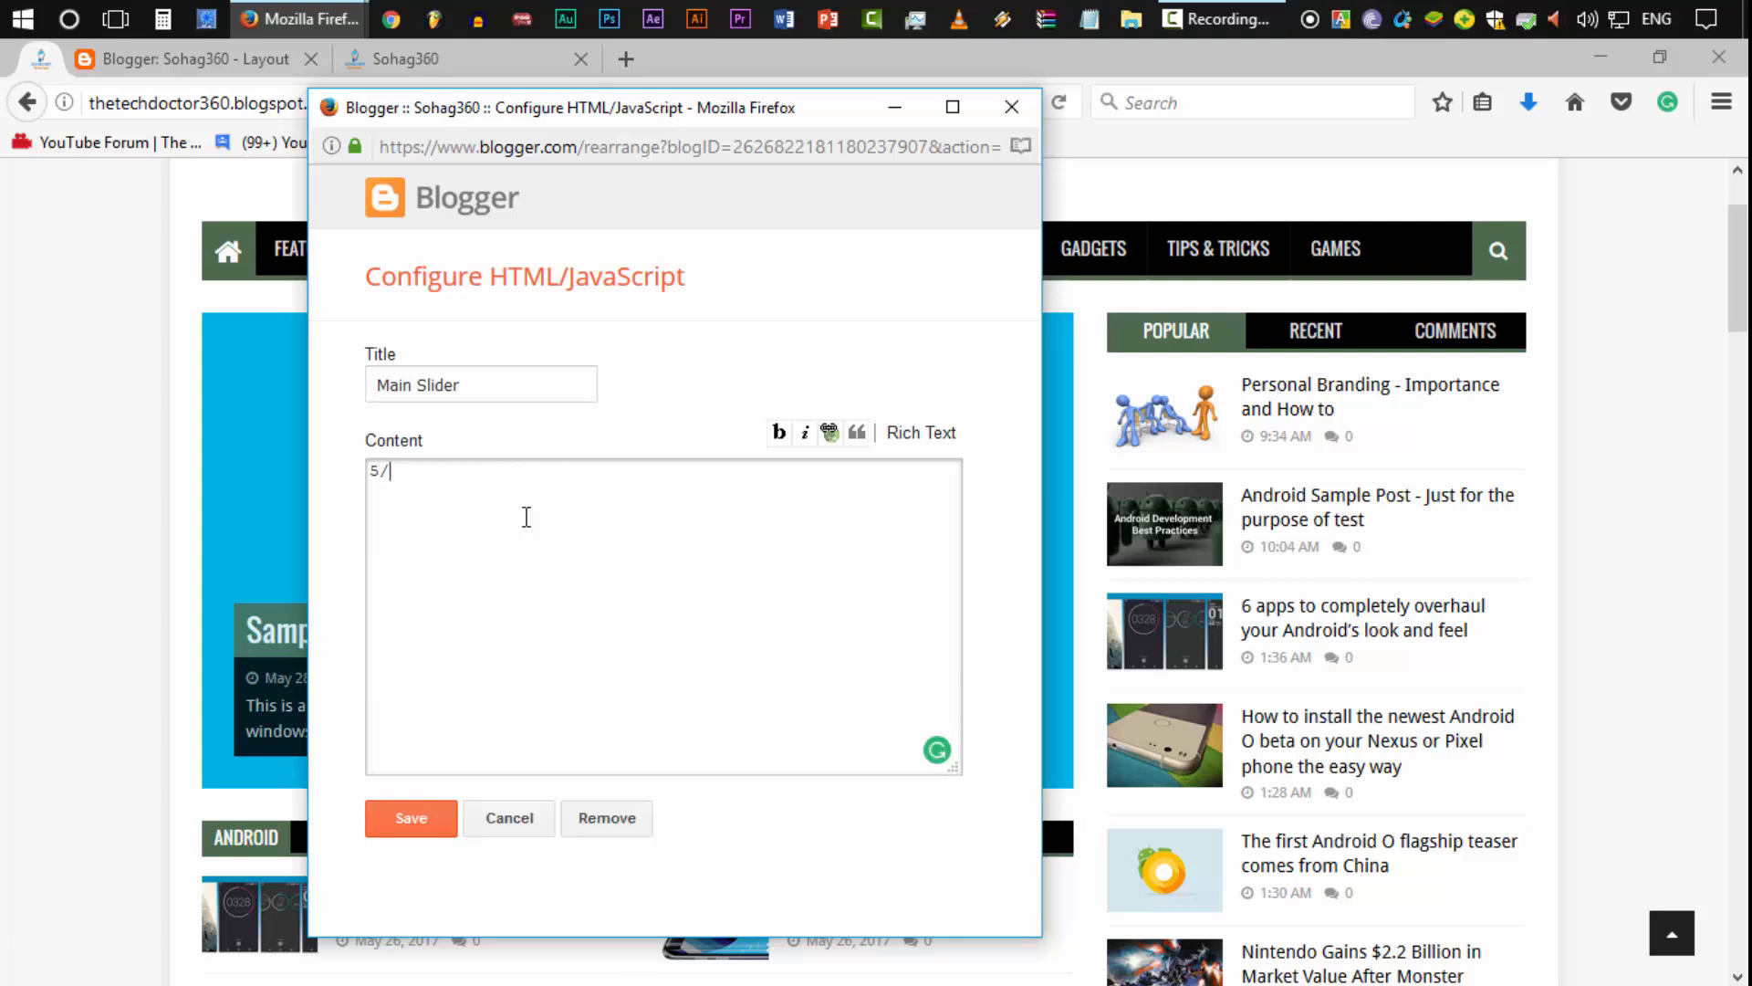
type("/")
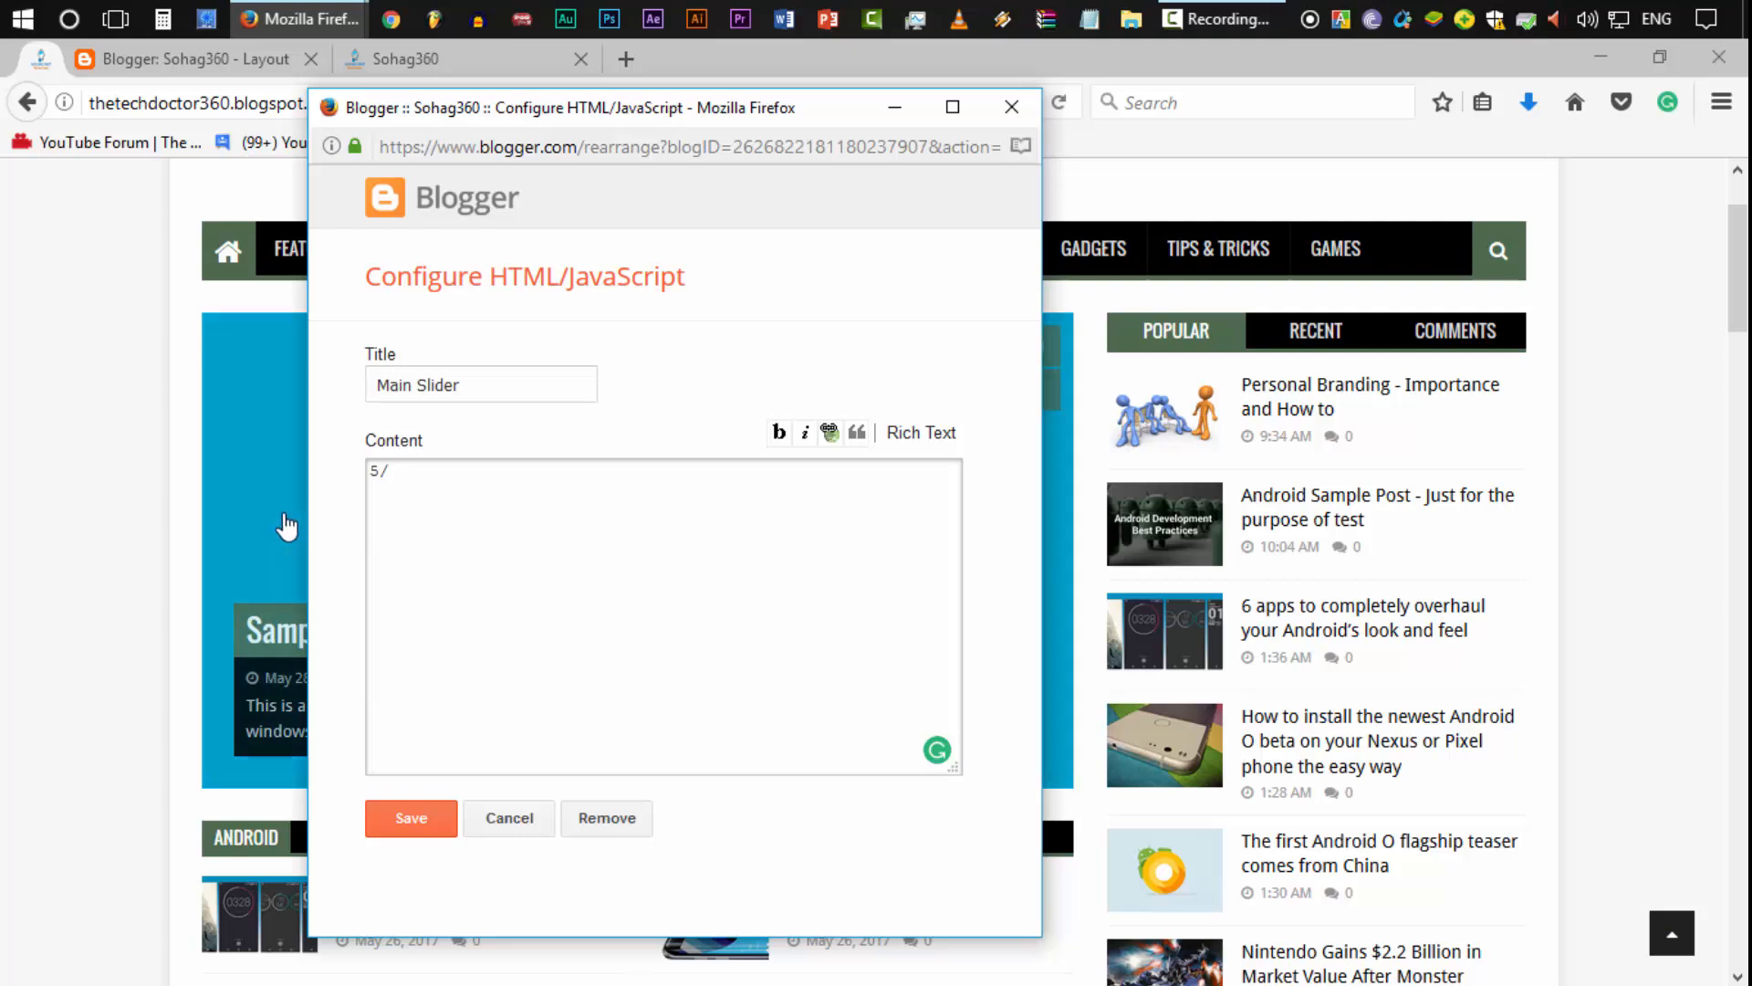
Step: Open the Sohag360 blog's list of all posts and check which label the slider posts carry
left_click(200, 60)
left_click(142, 359)
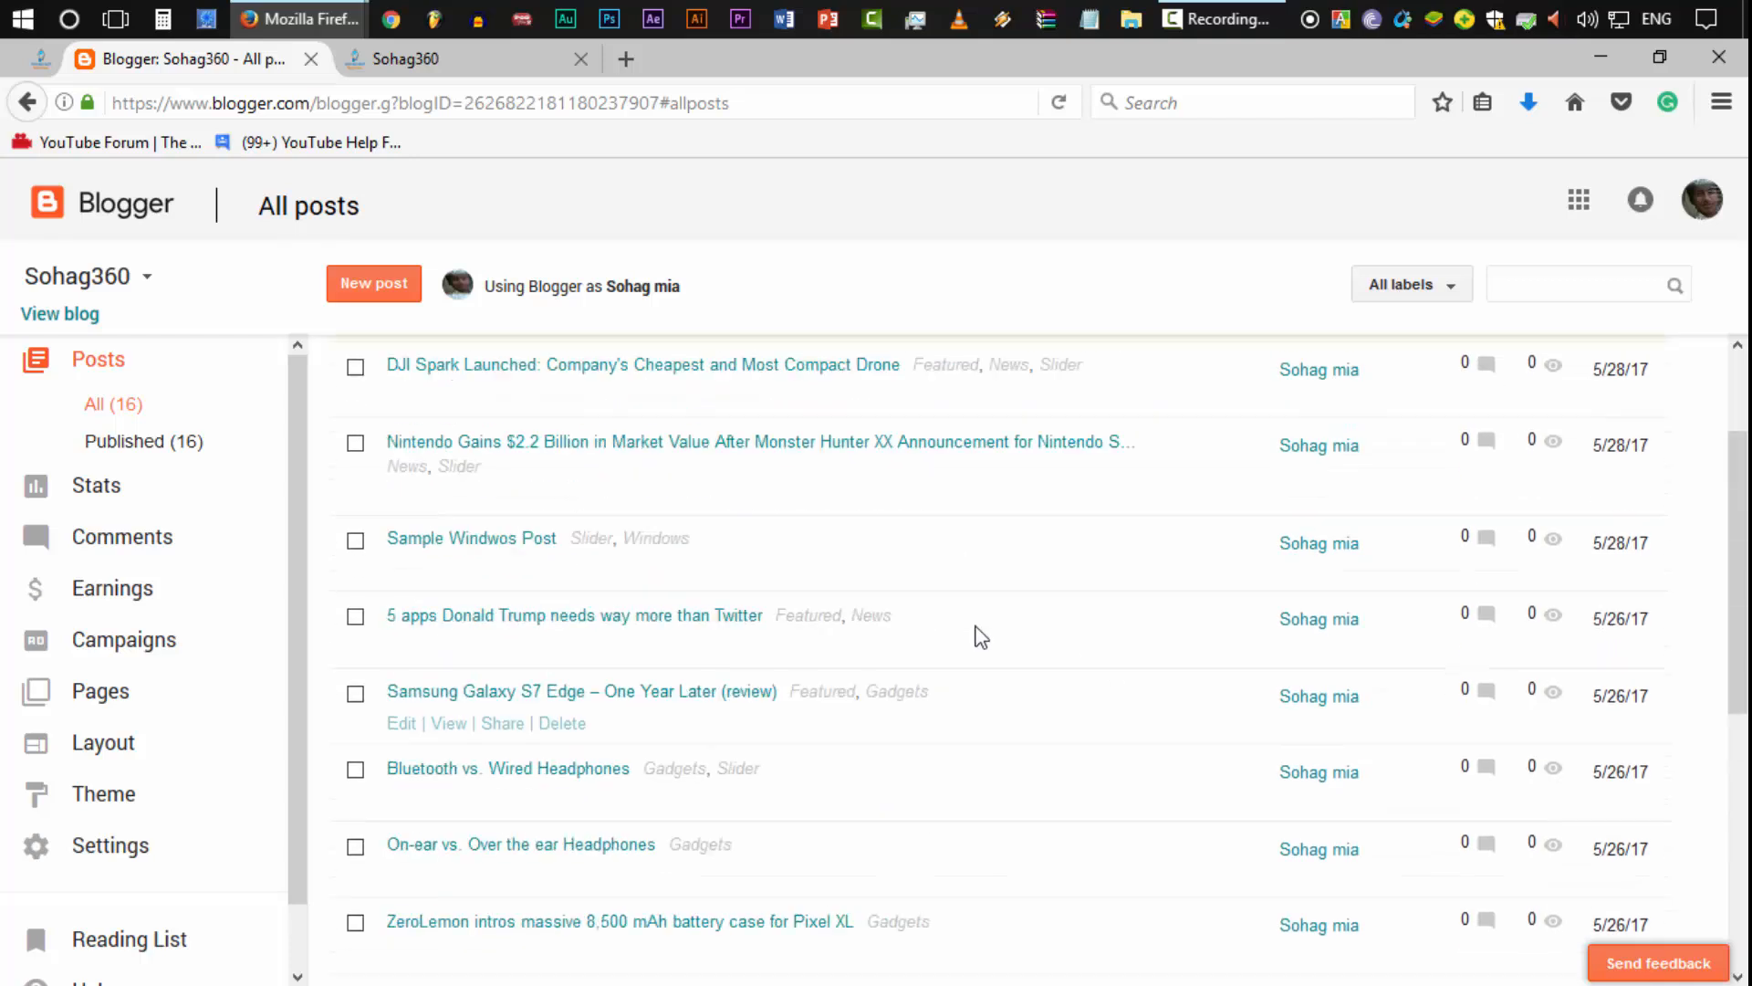
left_click(355, 449)
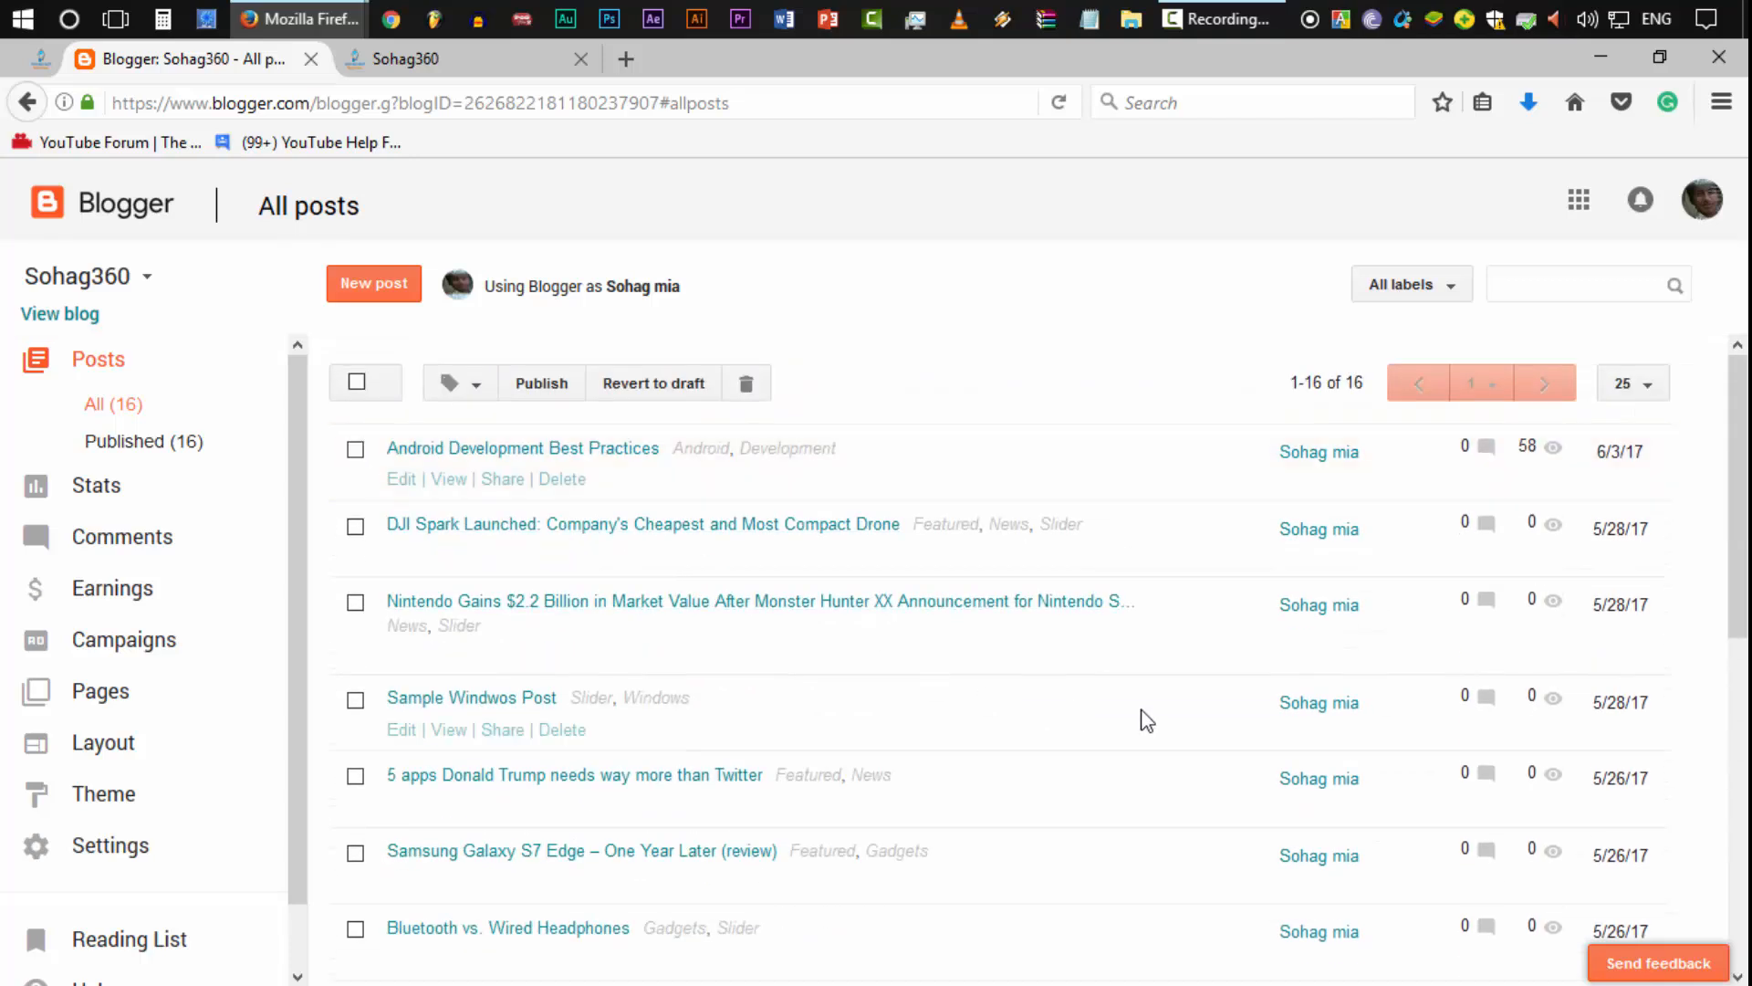
Step: Examine the list of all posts for those carrying the Slider label
scroll(1142, 716, "down", 5)
scroll(1139, 715, "down", 1)
scroll(1124, 748, "up", 6)
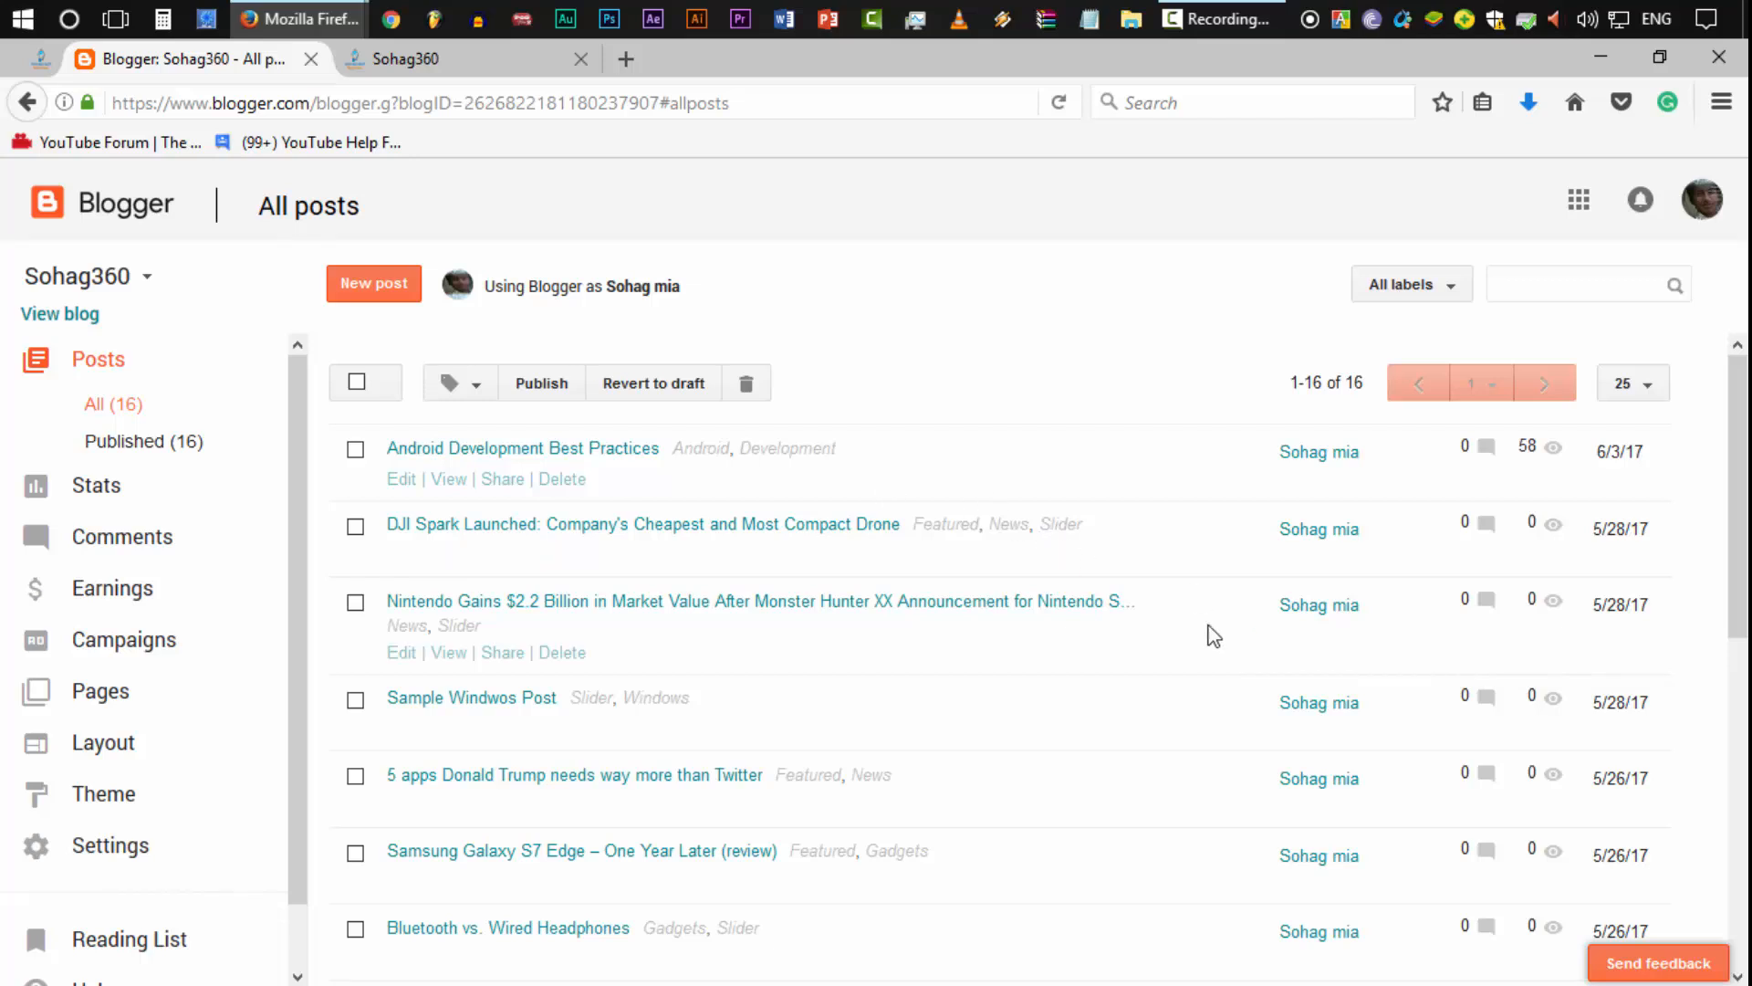
scroll(1196, 657, "down", 1)
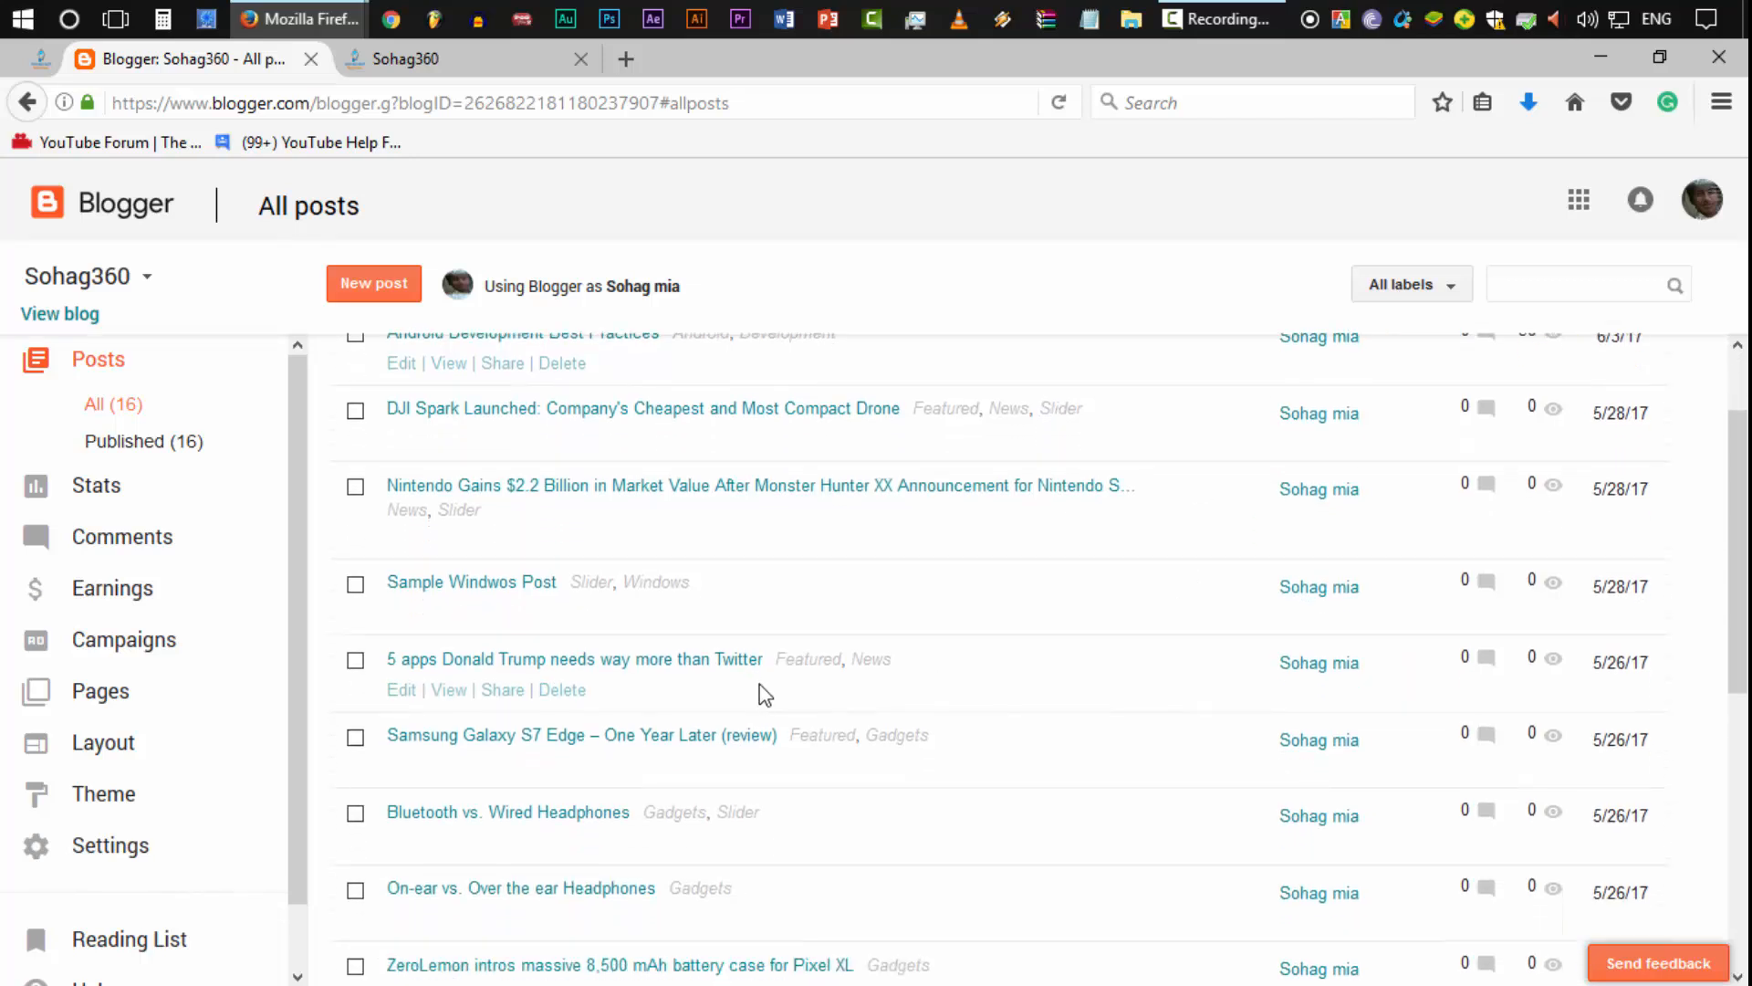
scroll(764, 695, "down", 1)
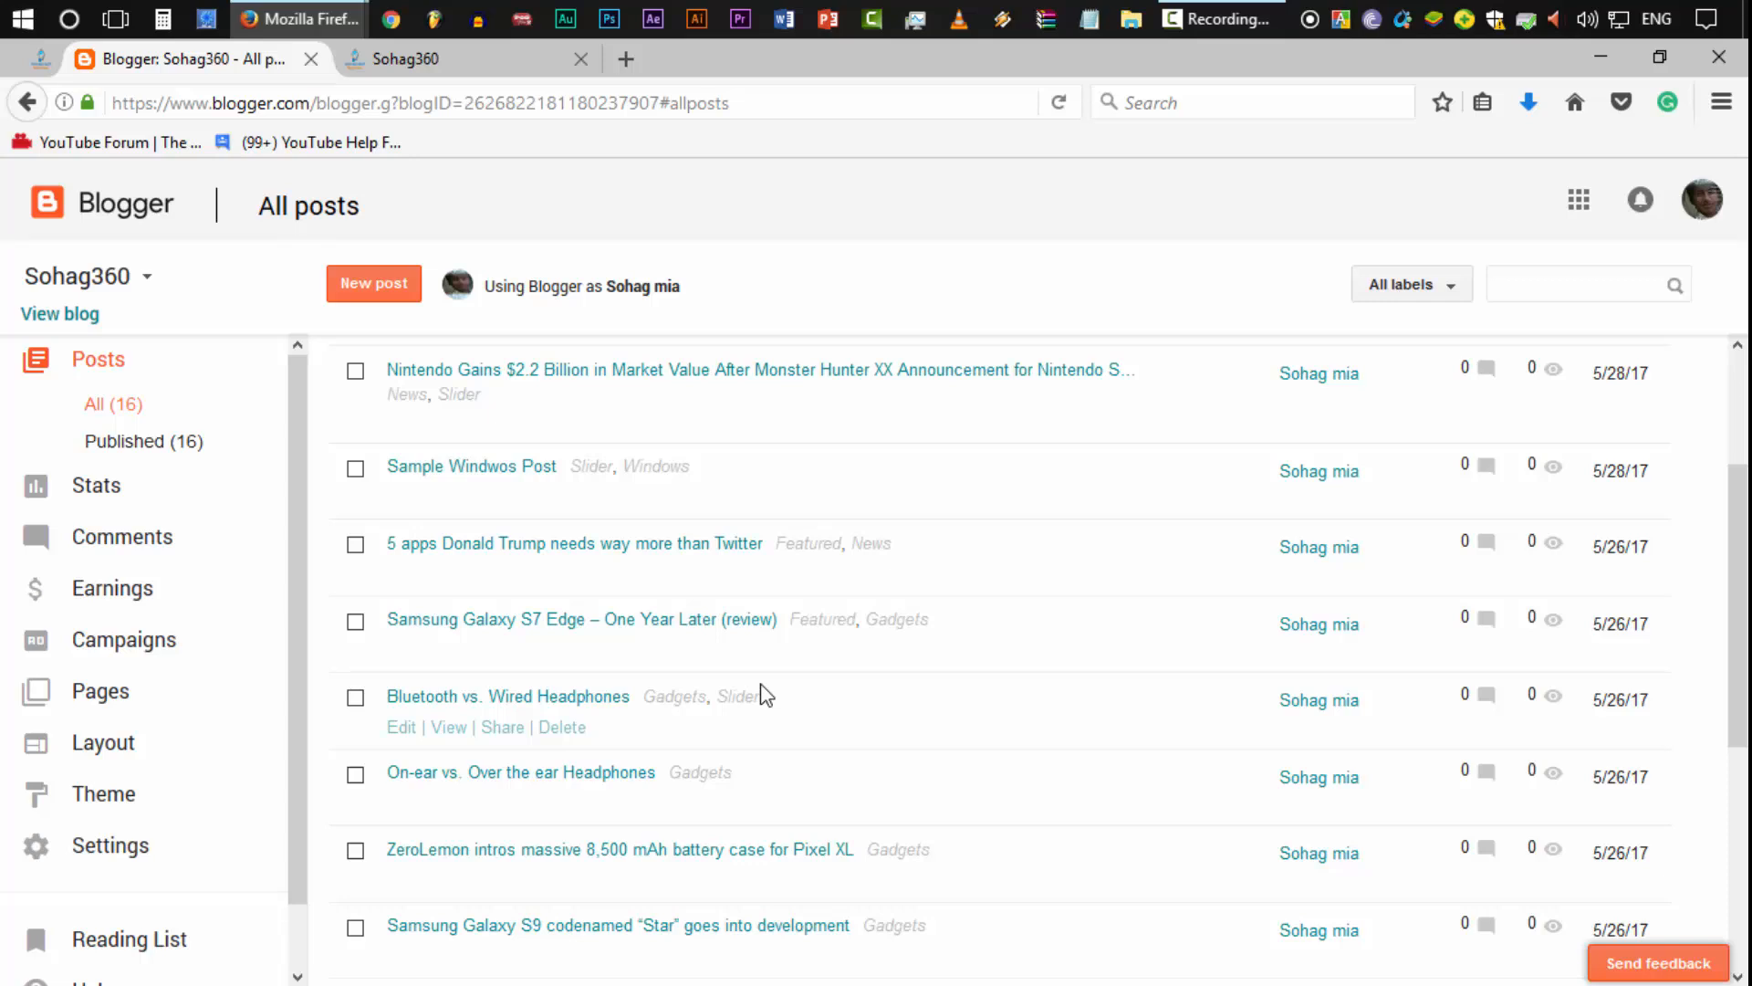
scroll(885, 725, "down", 1)
scroll(885, 725, "up", 3)
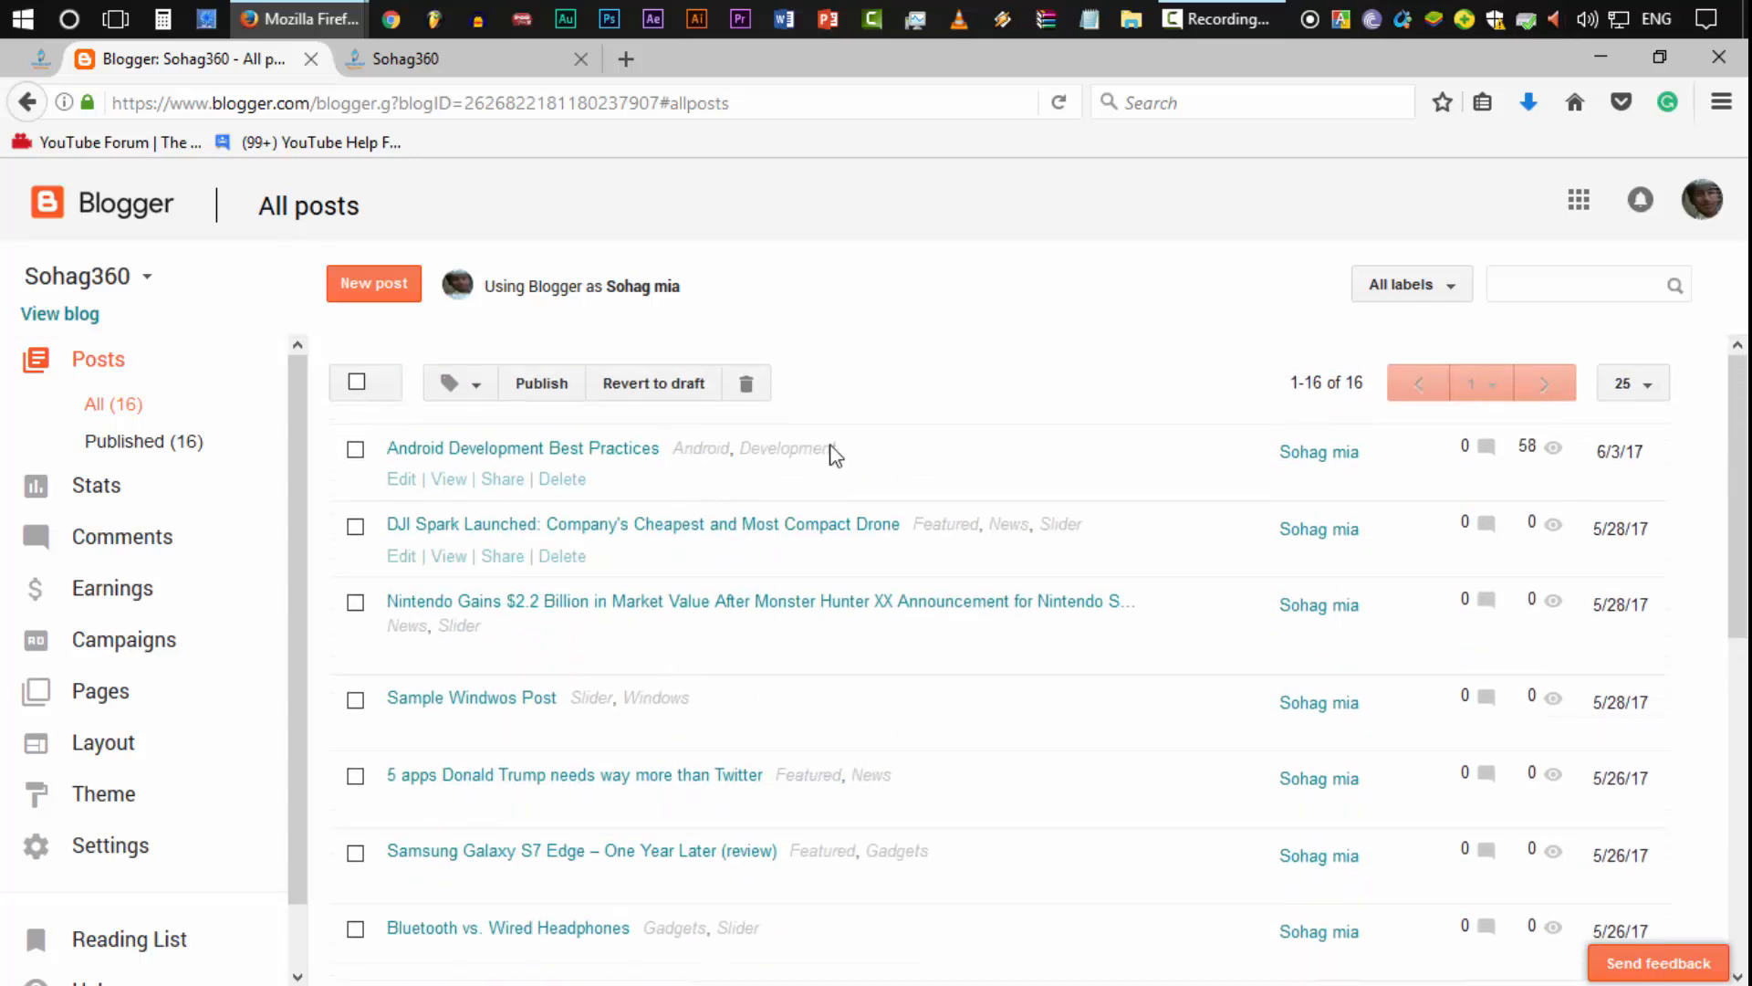
left_click_drag(1059, 528, 1119, 474)
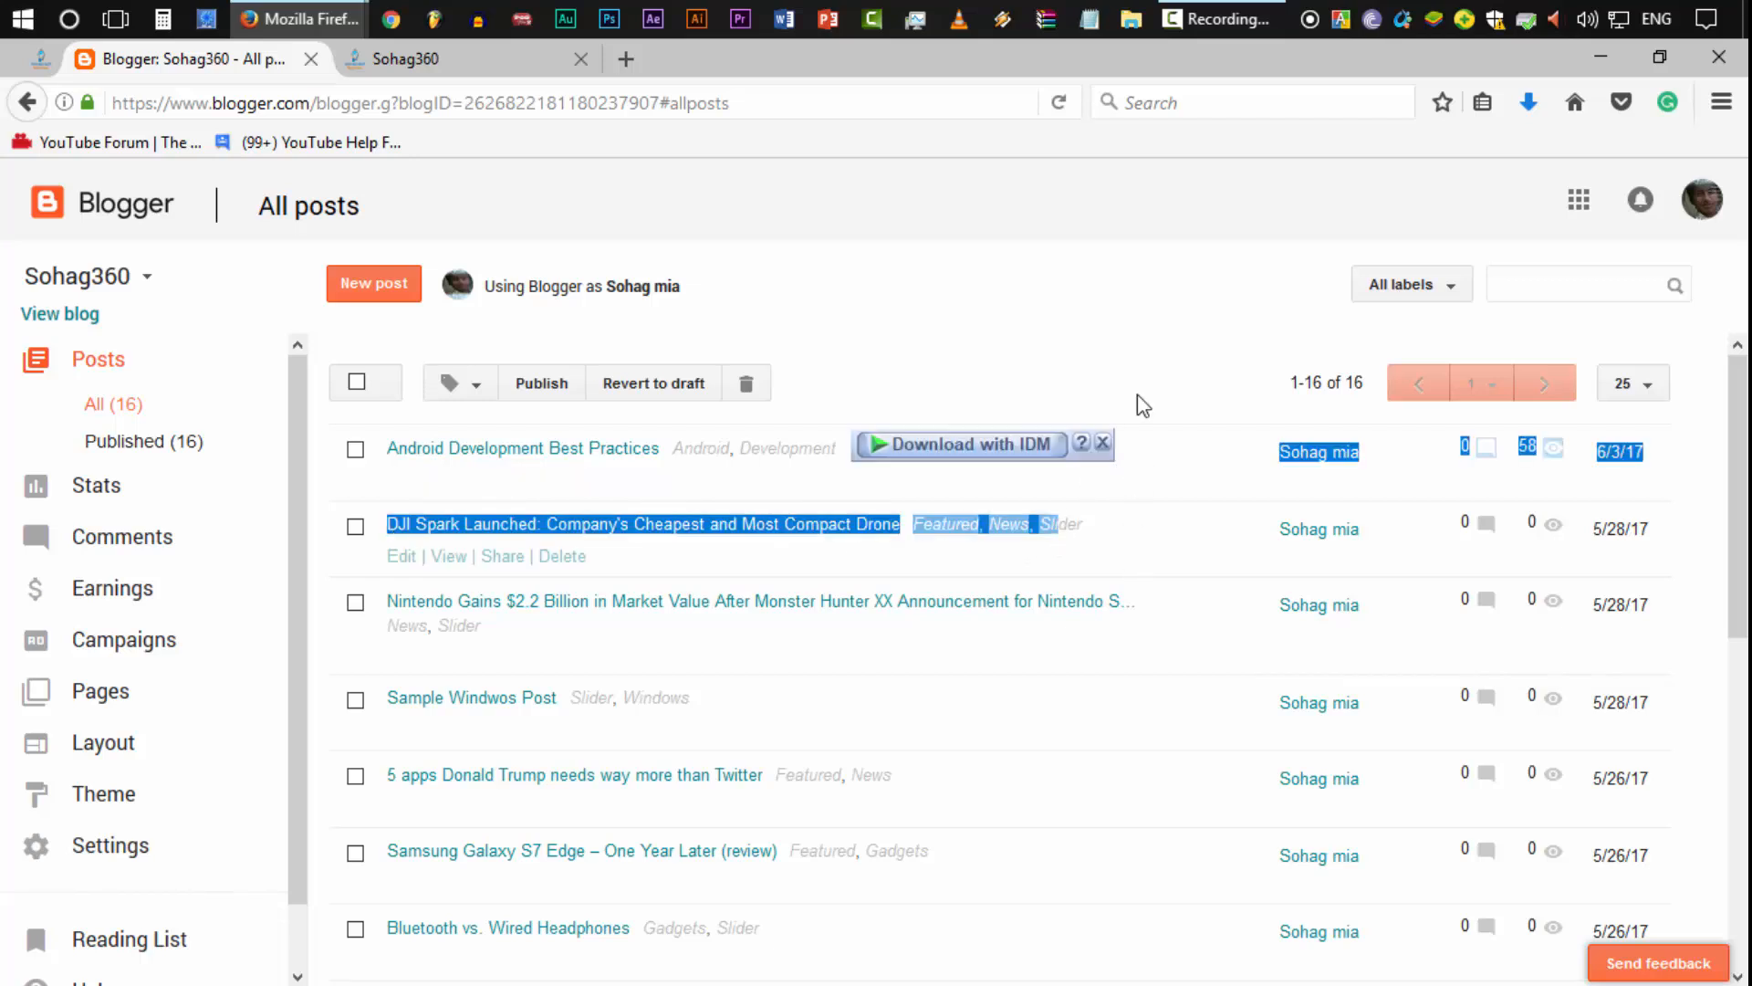
left_click(1137, 525)
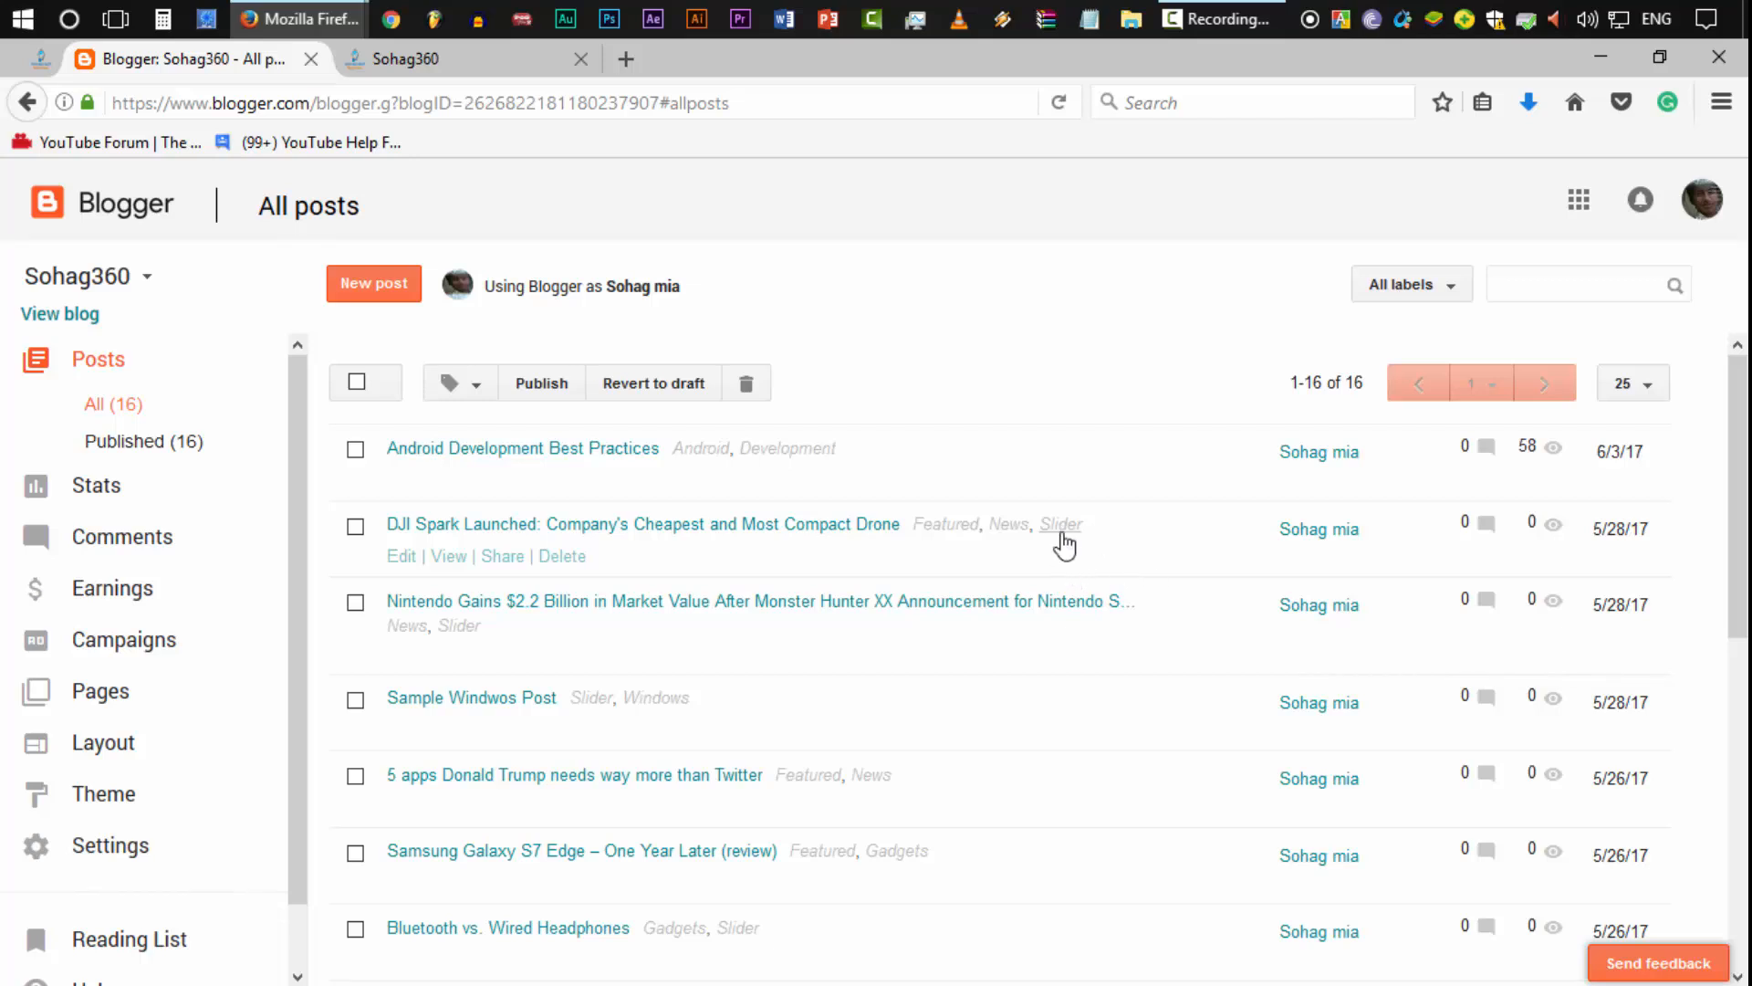
Step: Return to the Main Slider configuration window and complete its content as 5/Slider/slider-tag
mouse_move(301, 19)
left_click(527, 236)
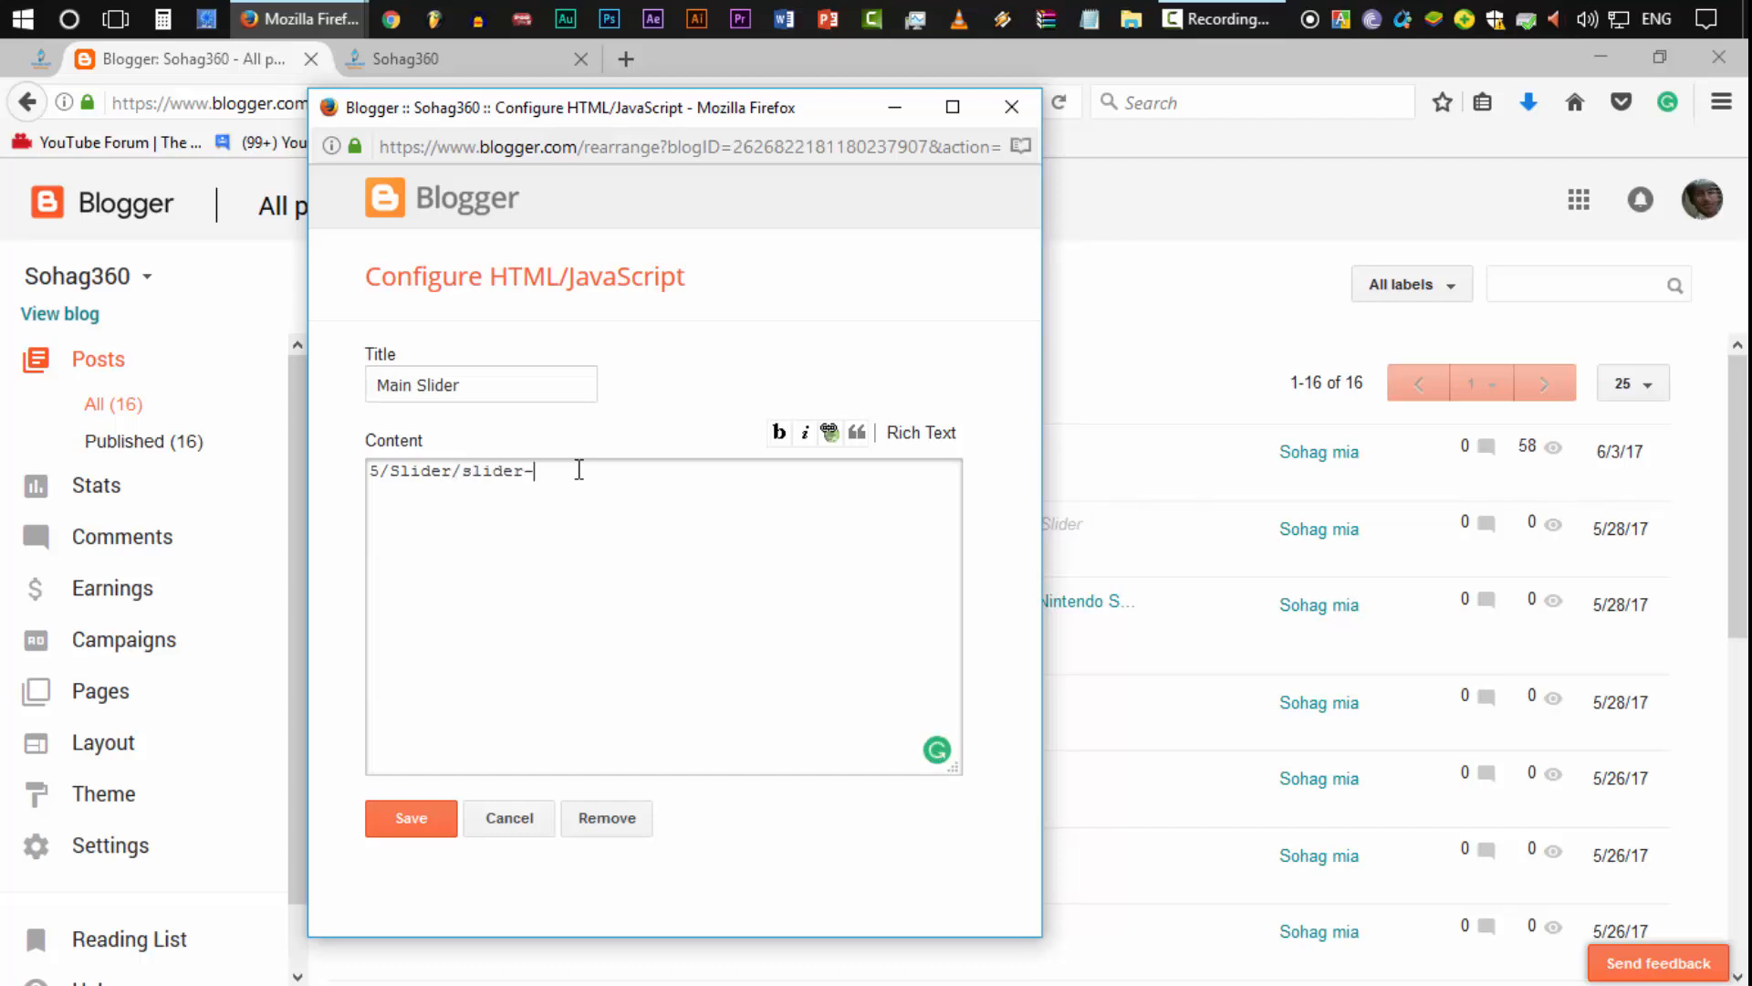
left_click_drag(597, 507, 458, 528)
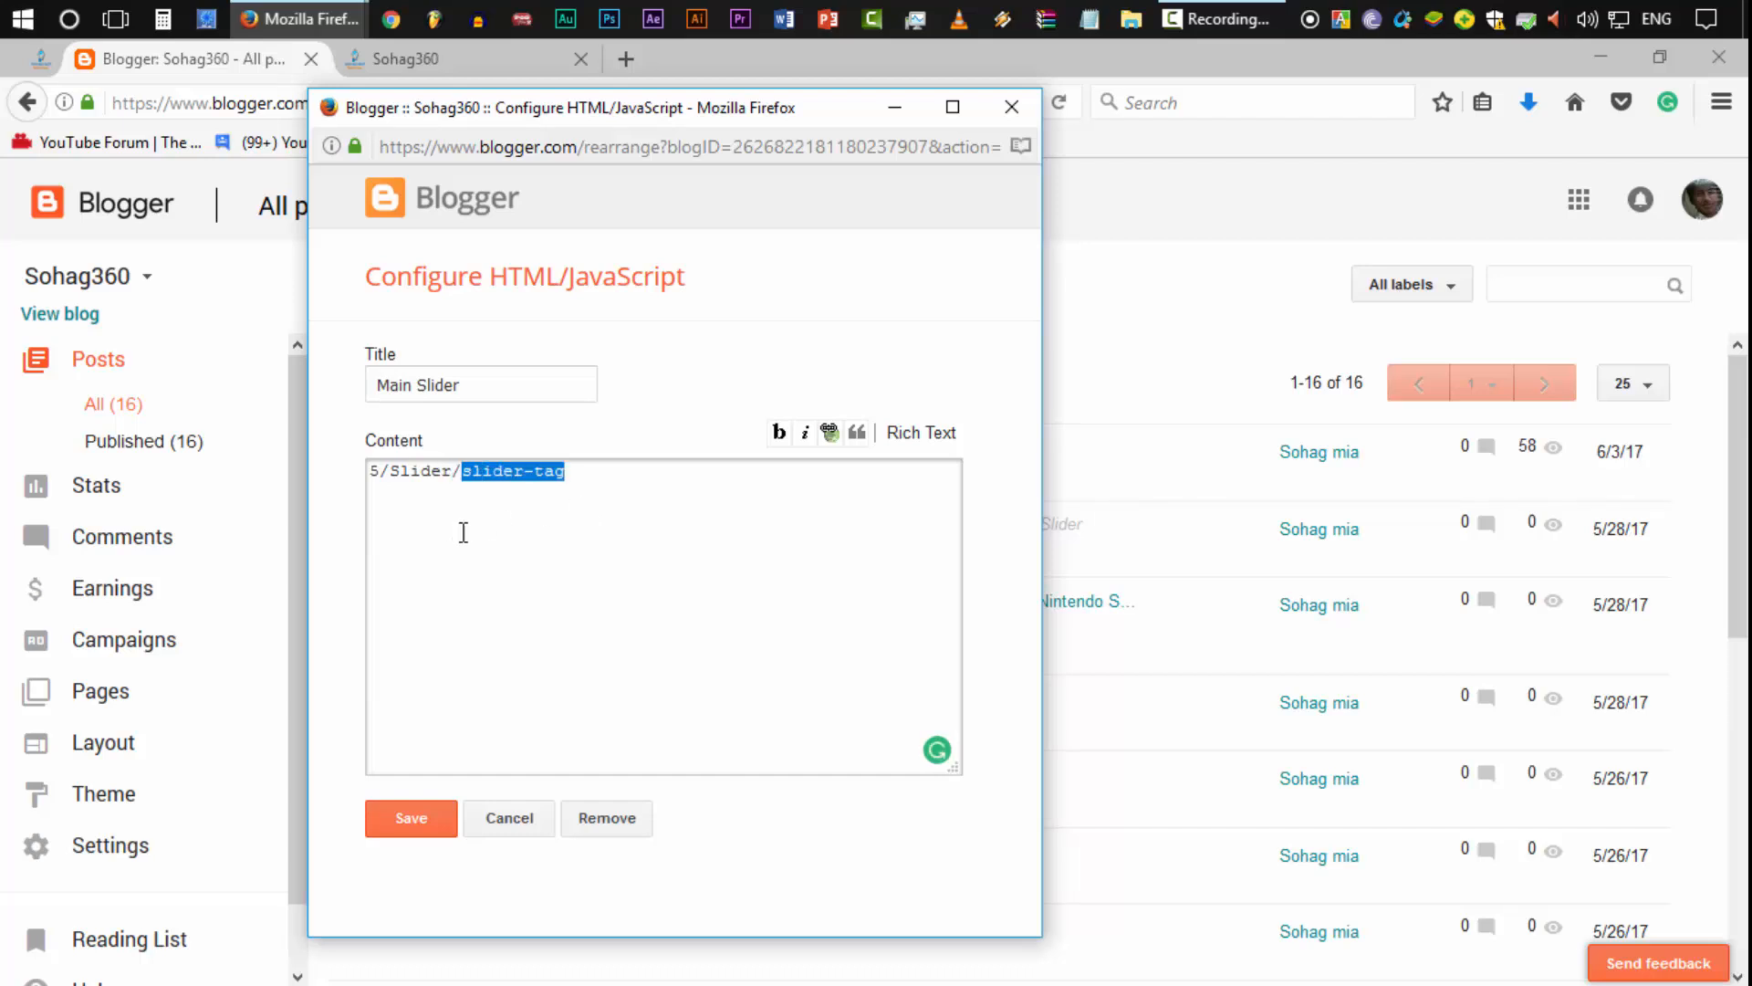
Step: Try Android as the label in the Main Slider content, and put Slider back in its place
left_click(660, 538)
left_click_drag(494, 532, 459, 534)
double_click(425, 486)
type("Android")
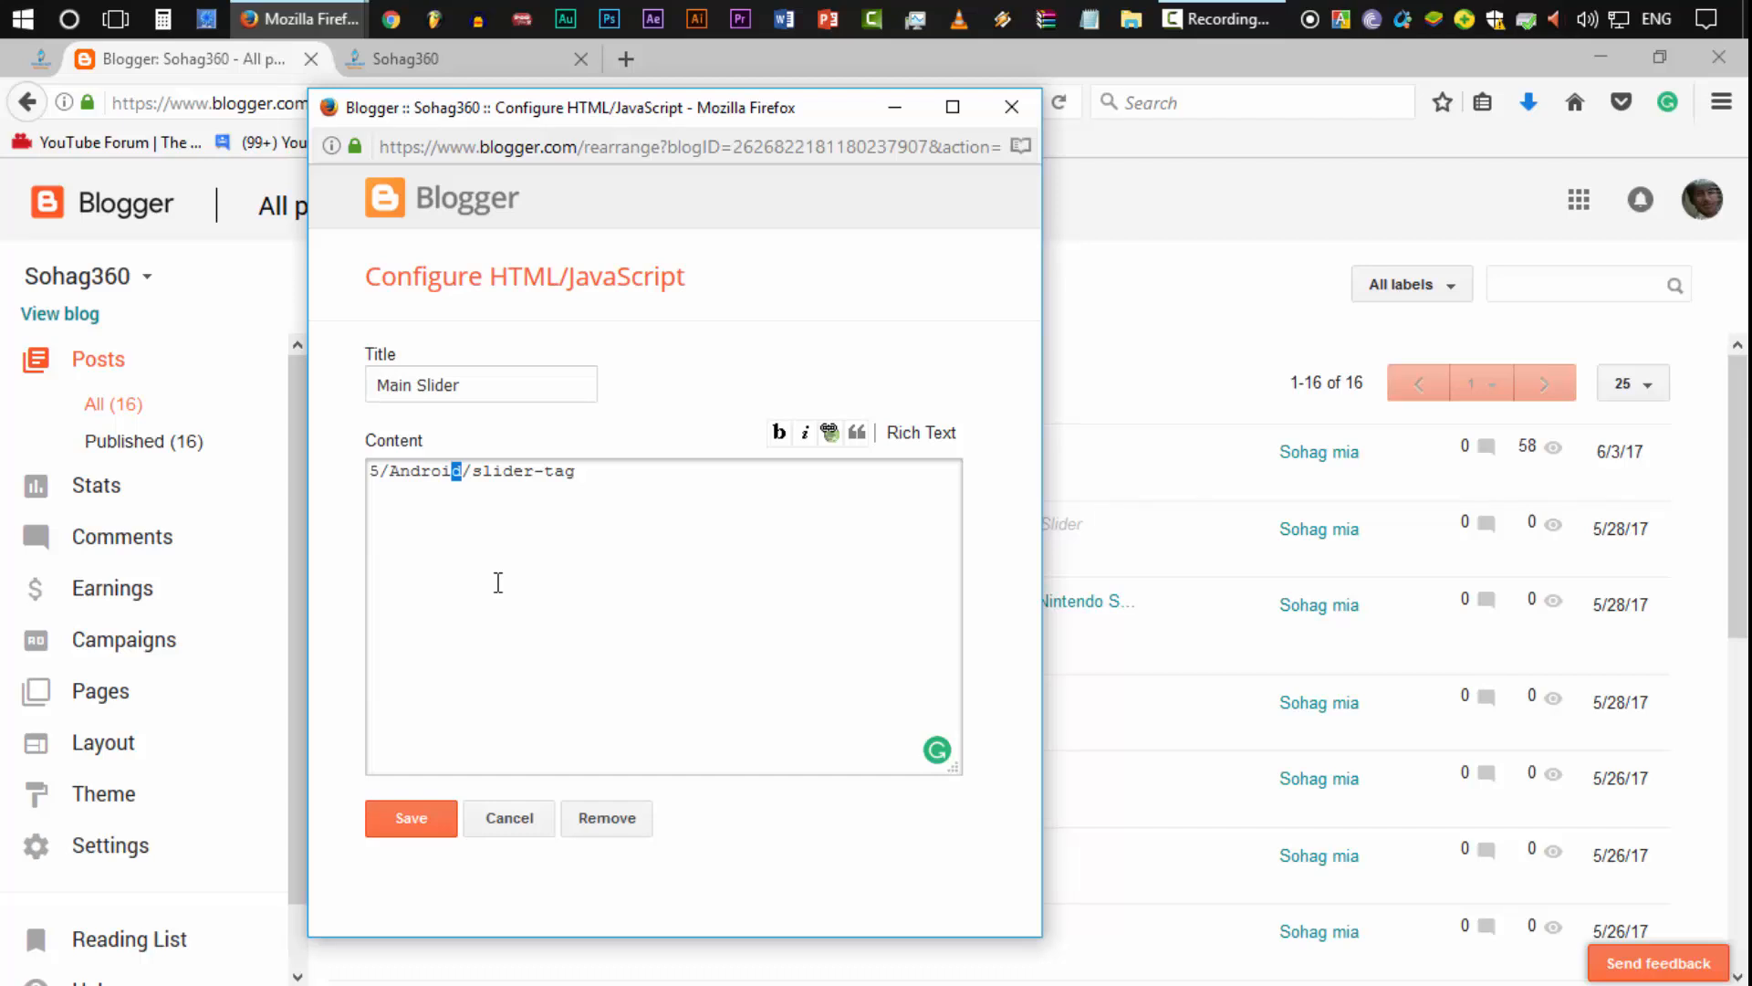
key("shift+Left")
key("BackSpace")
type("Slider")
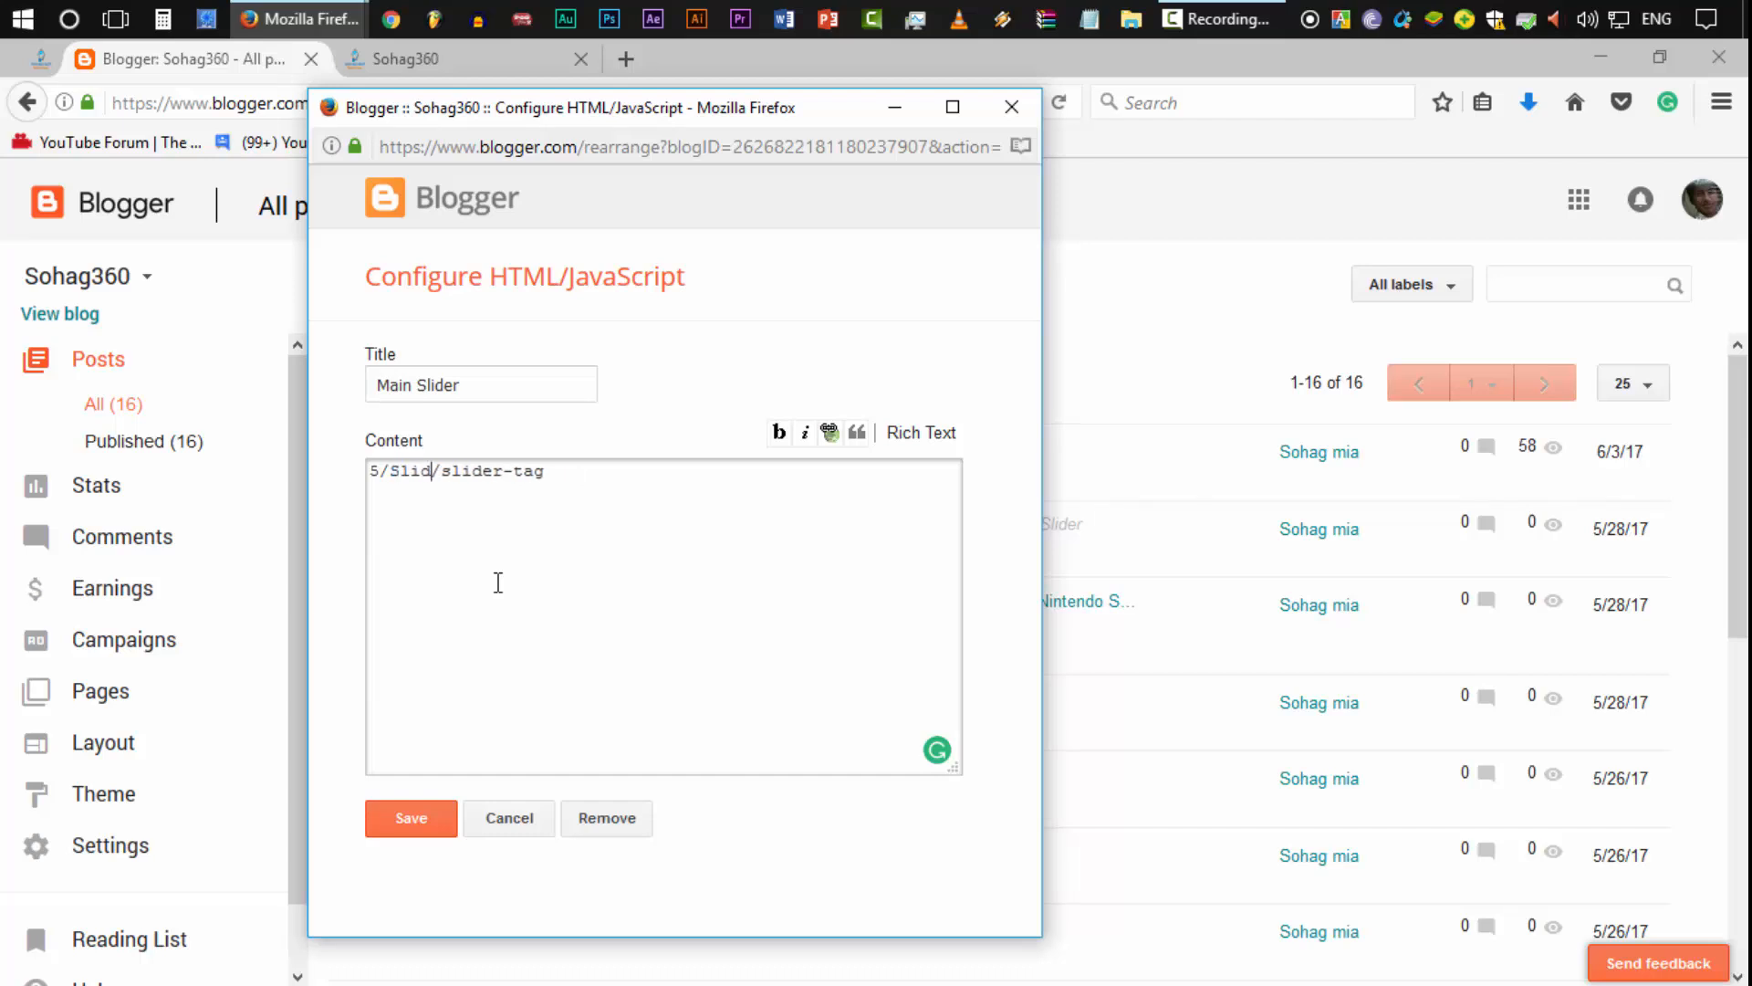
Step: Save the Main Slider gadget and open the Sohag360 blog afresh in a new tab, replacing the old one
left_click(424, 830)
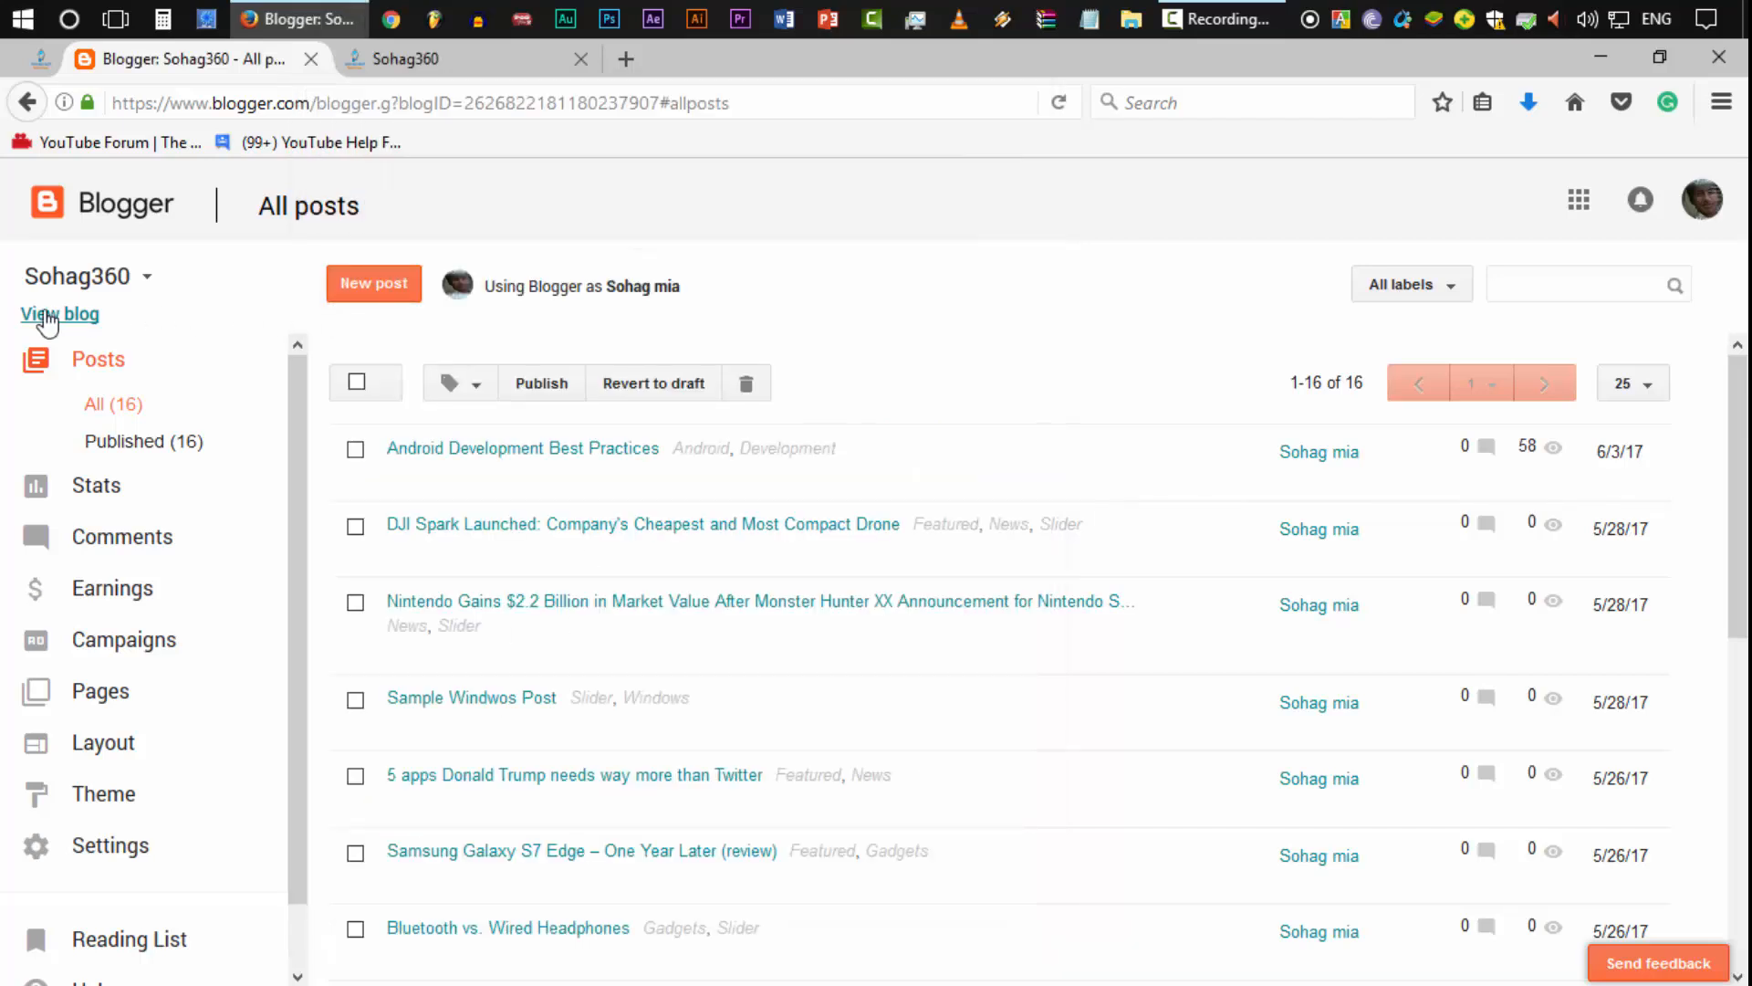
middle_click(56, 313)
left_click(513, 68)
left_click(851, 58)
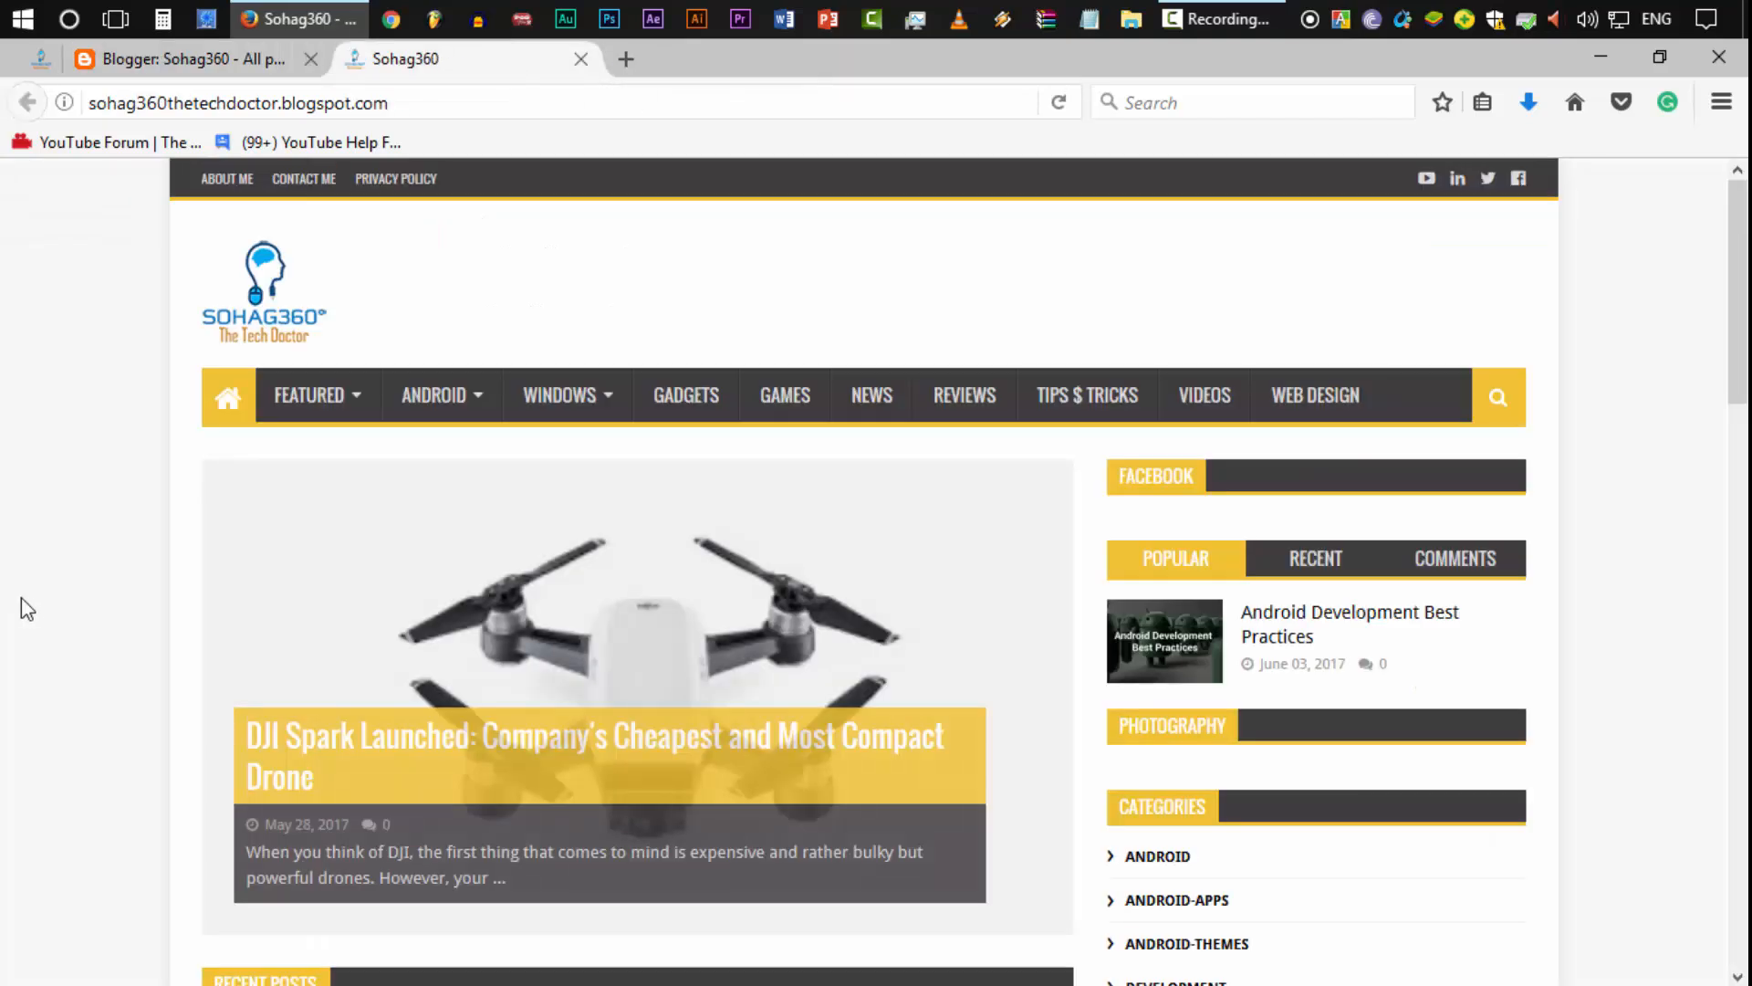
Step: Advance through the main slider's posts on the blog's home page
scroll(430, 643, "down", 2)
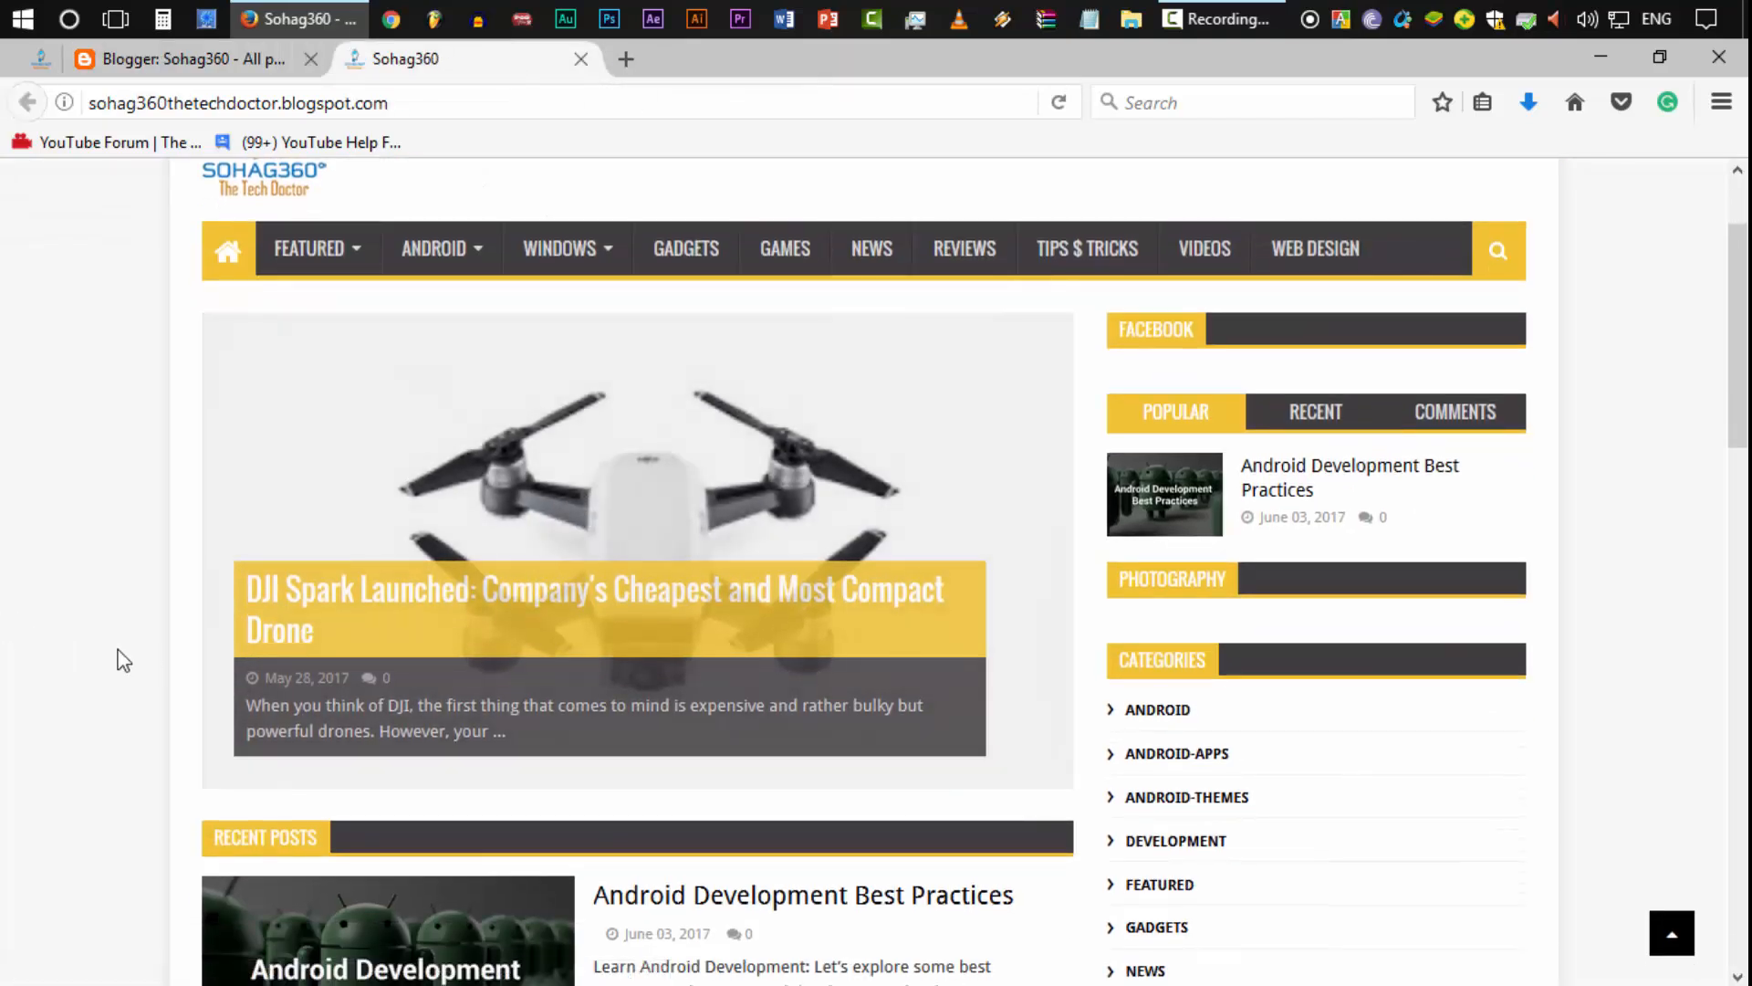
left_click(1048, 399)
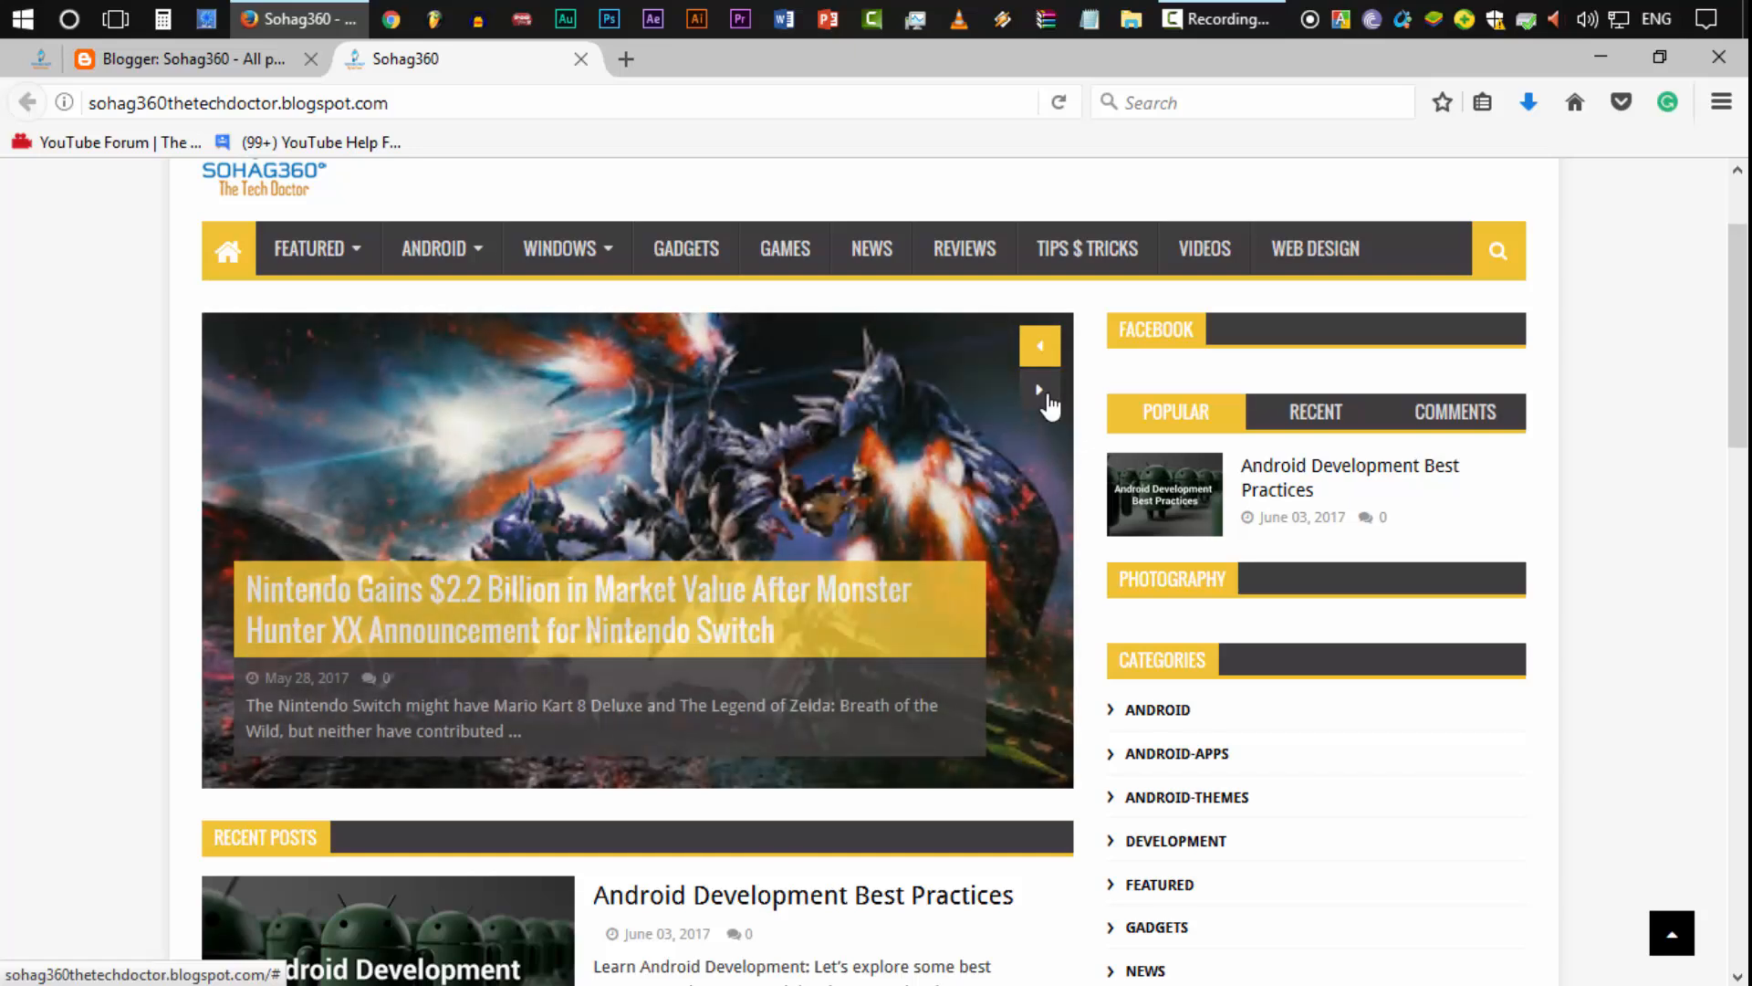
left_click(1048, 400)
left_click(1047, 400)
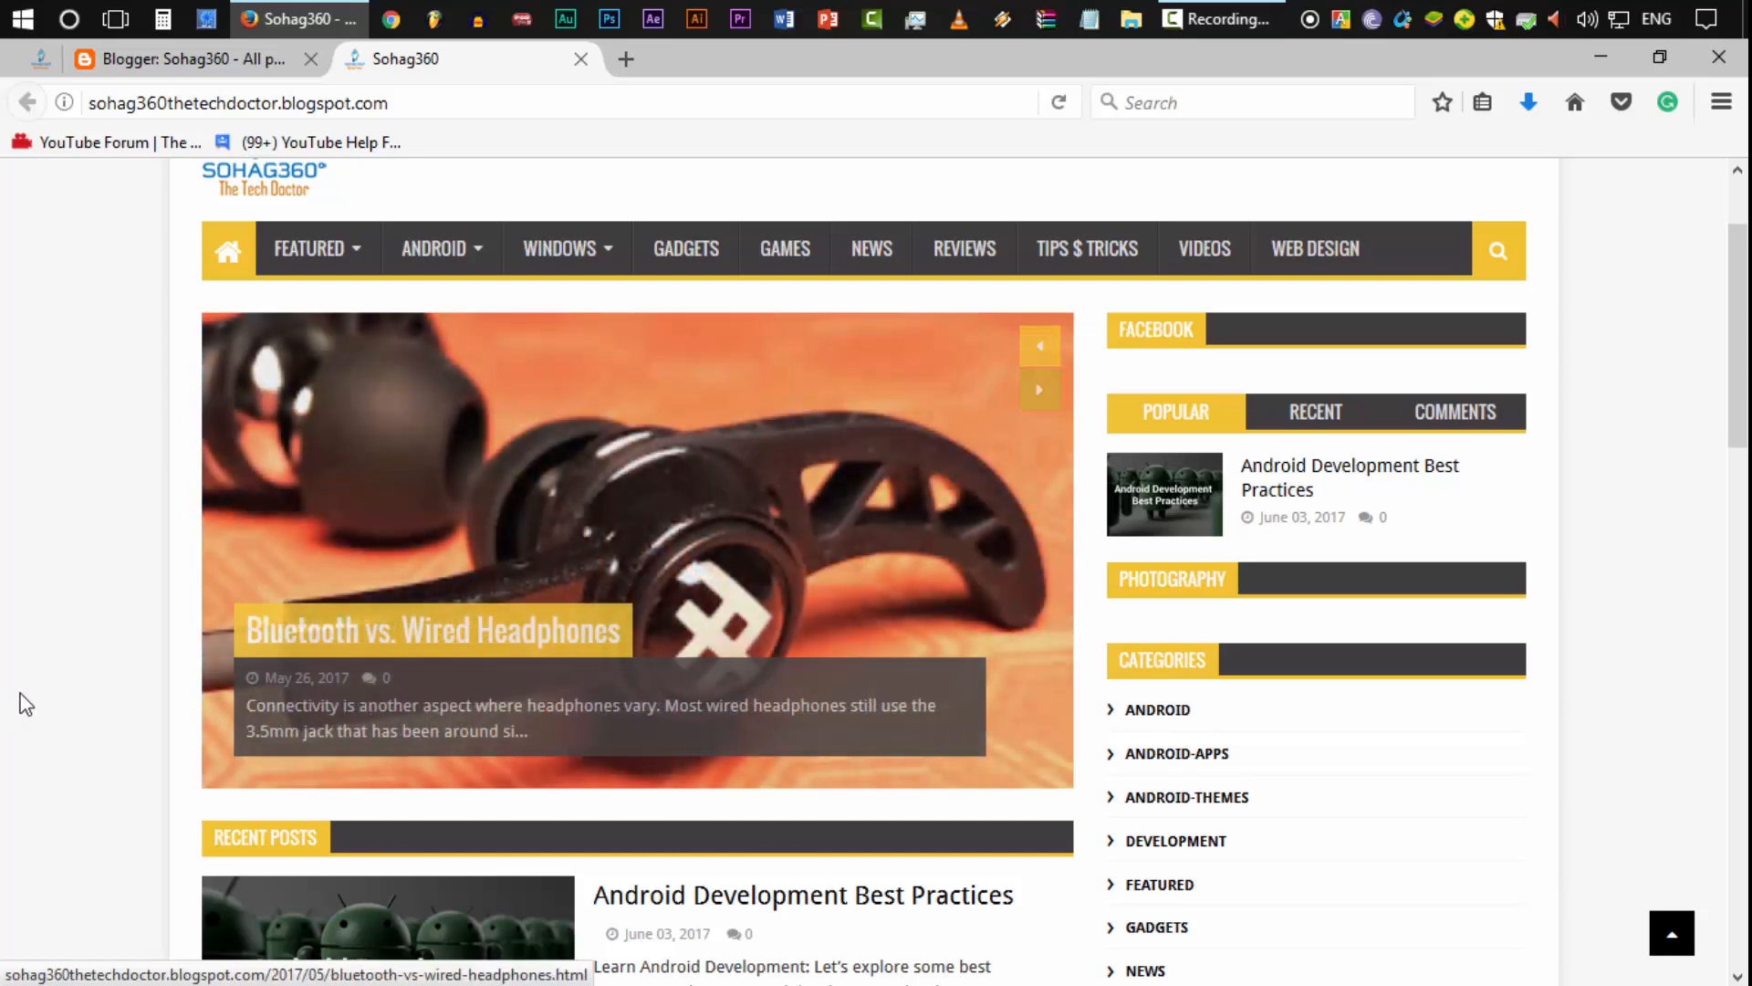
Step: Reopen the Main Slider gadget from the blog's Layout, change its content to 5/Android/slider-tag and save it
left_click(183, 59)
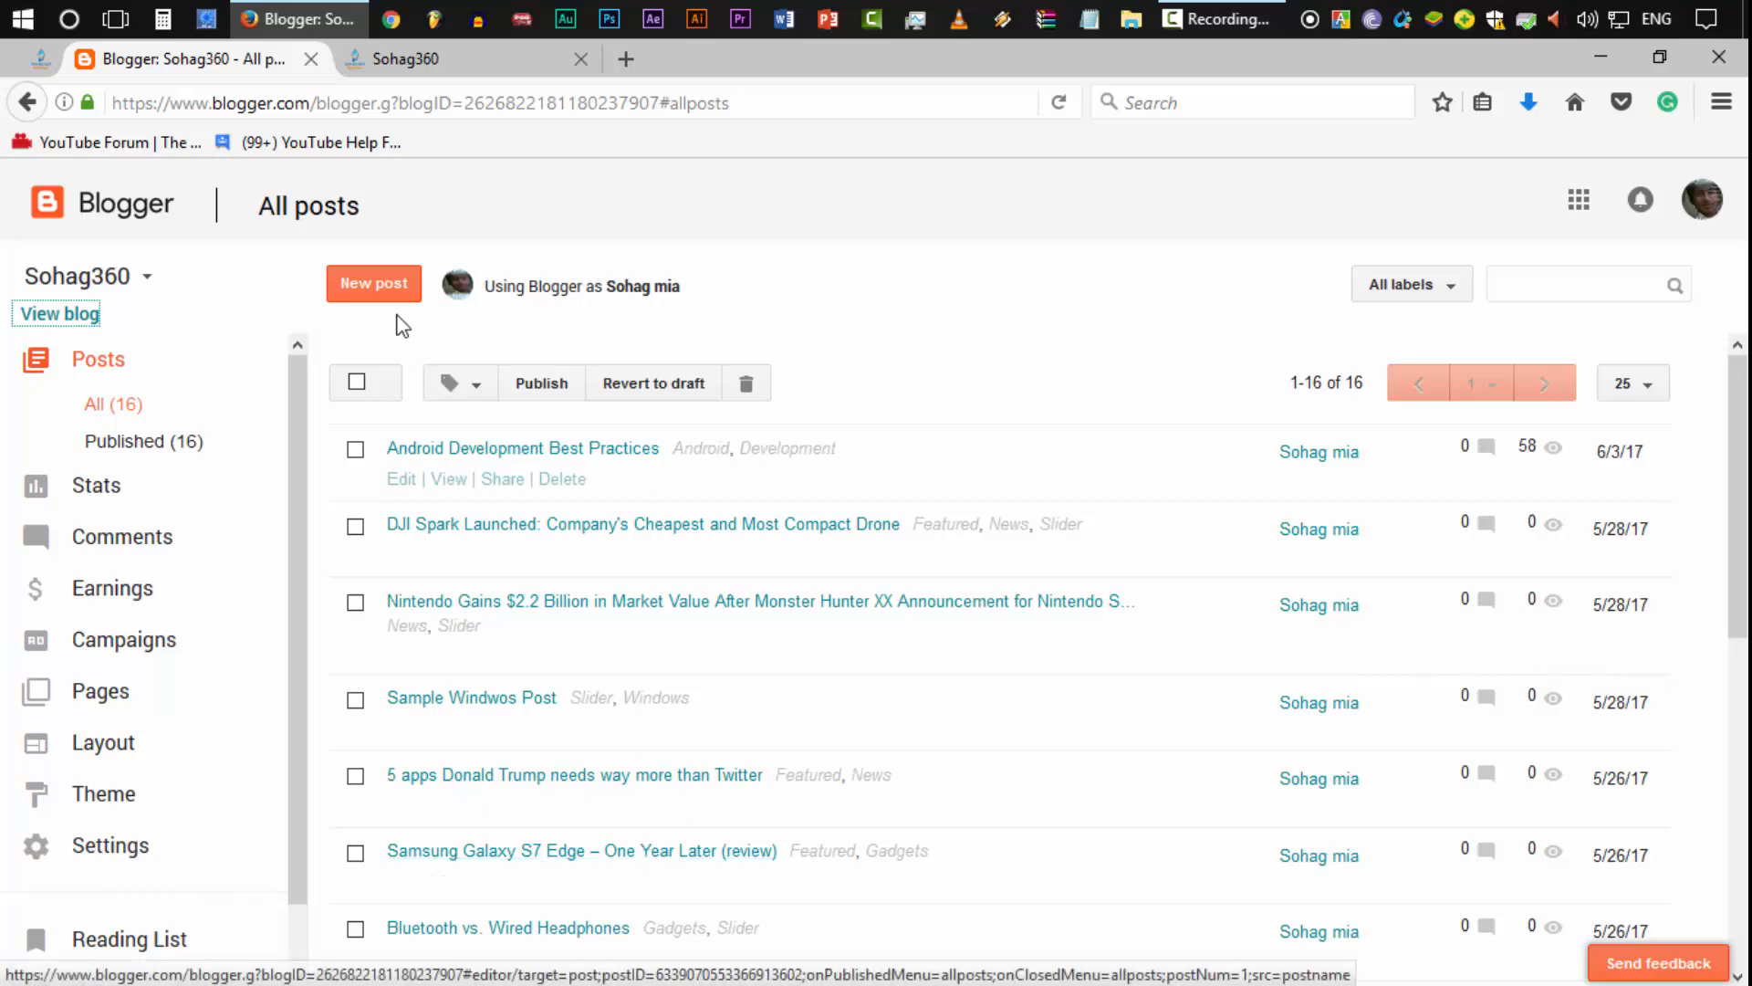
left_click(132, 742)
scroll(650, 610, "down", 5)
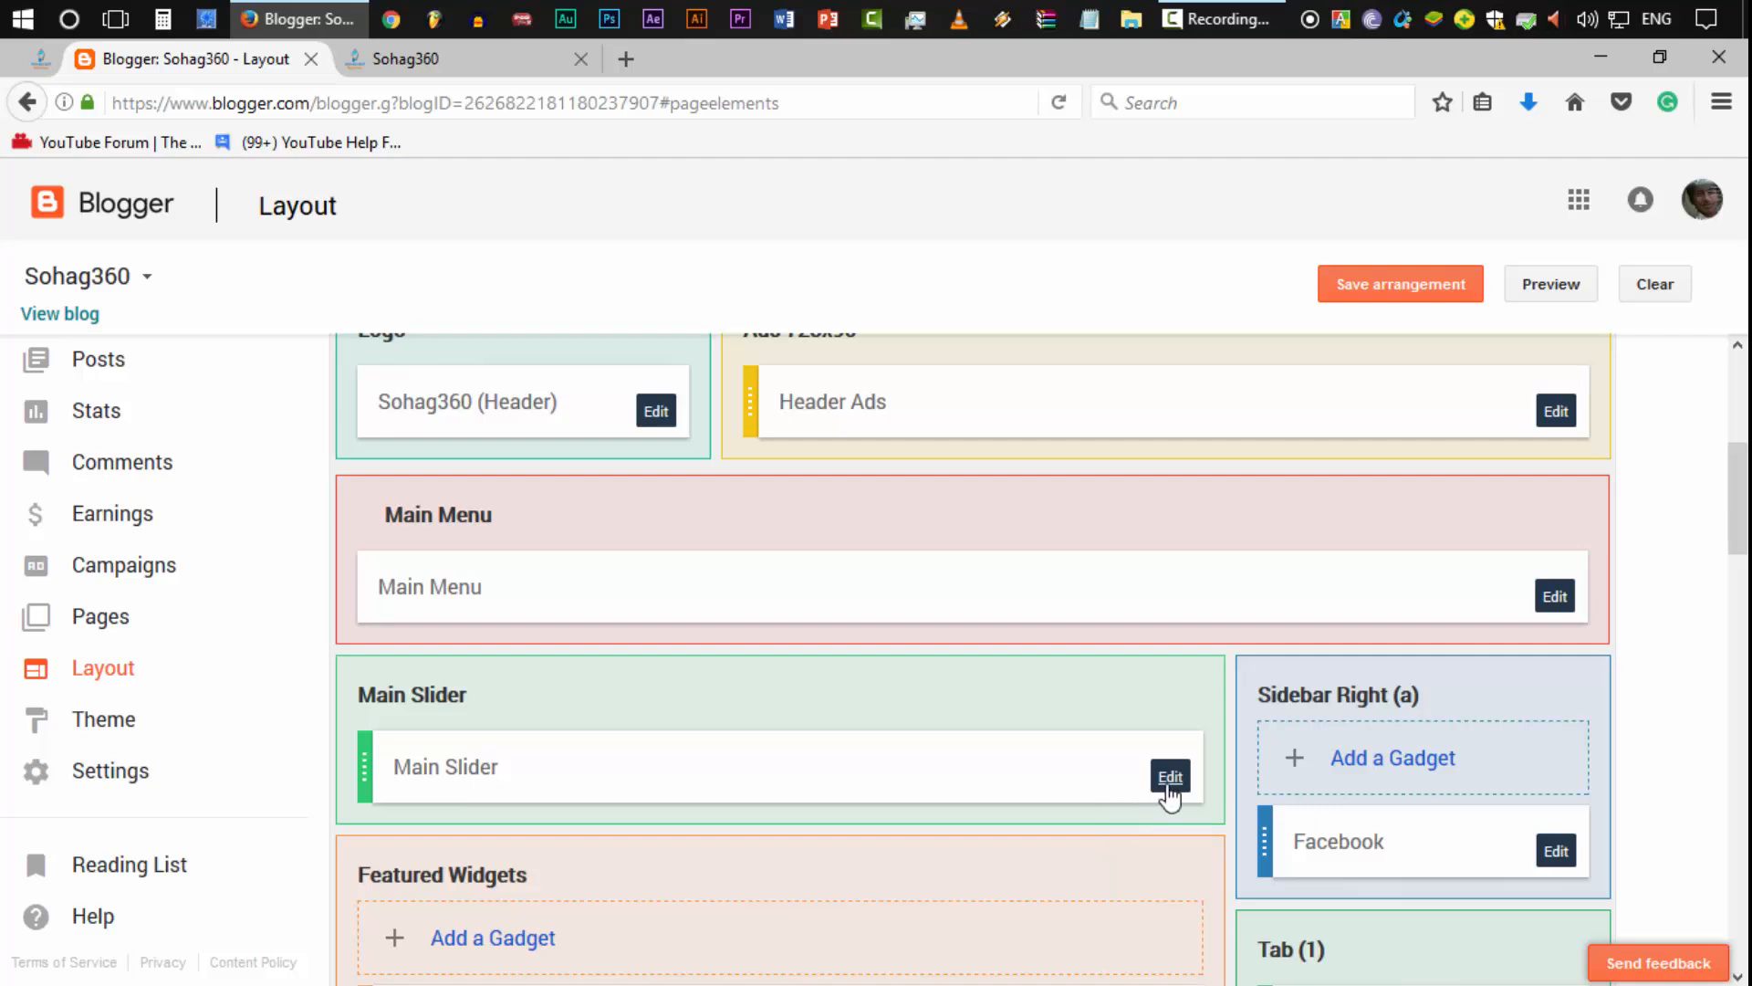
left_click(1169, 778)
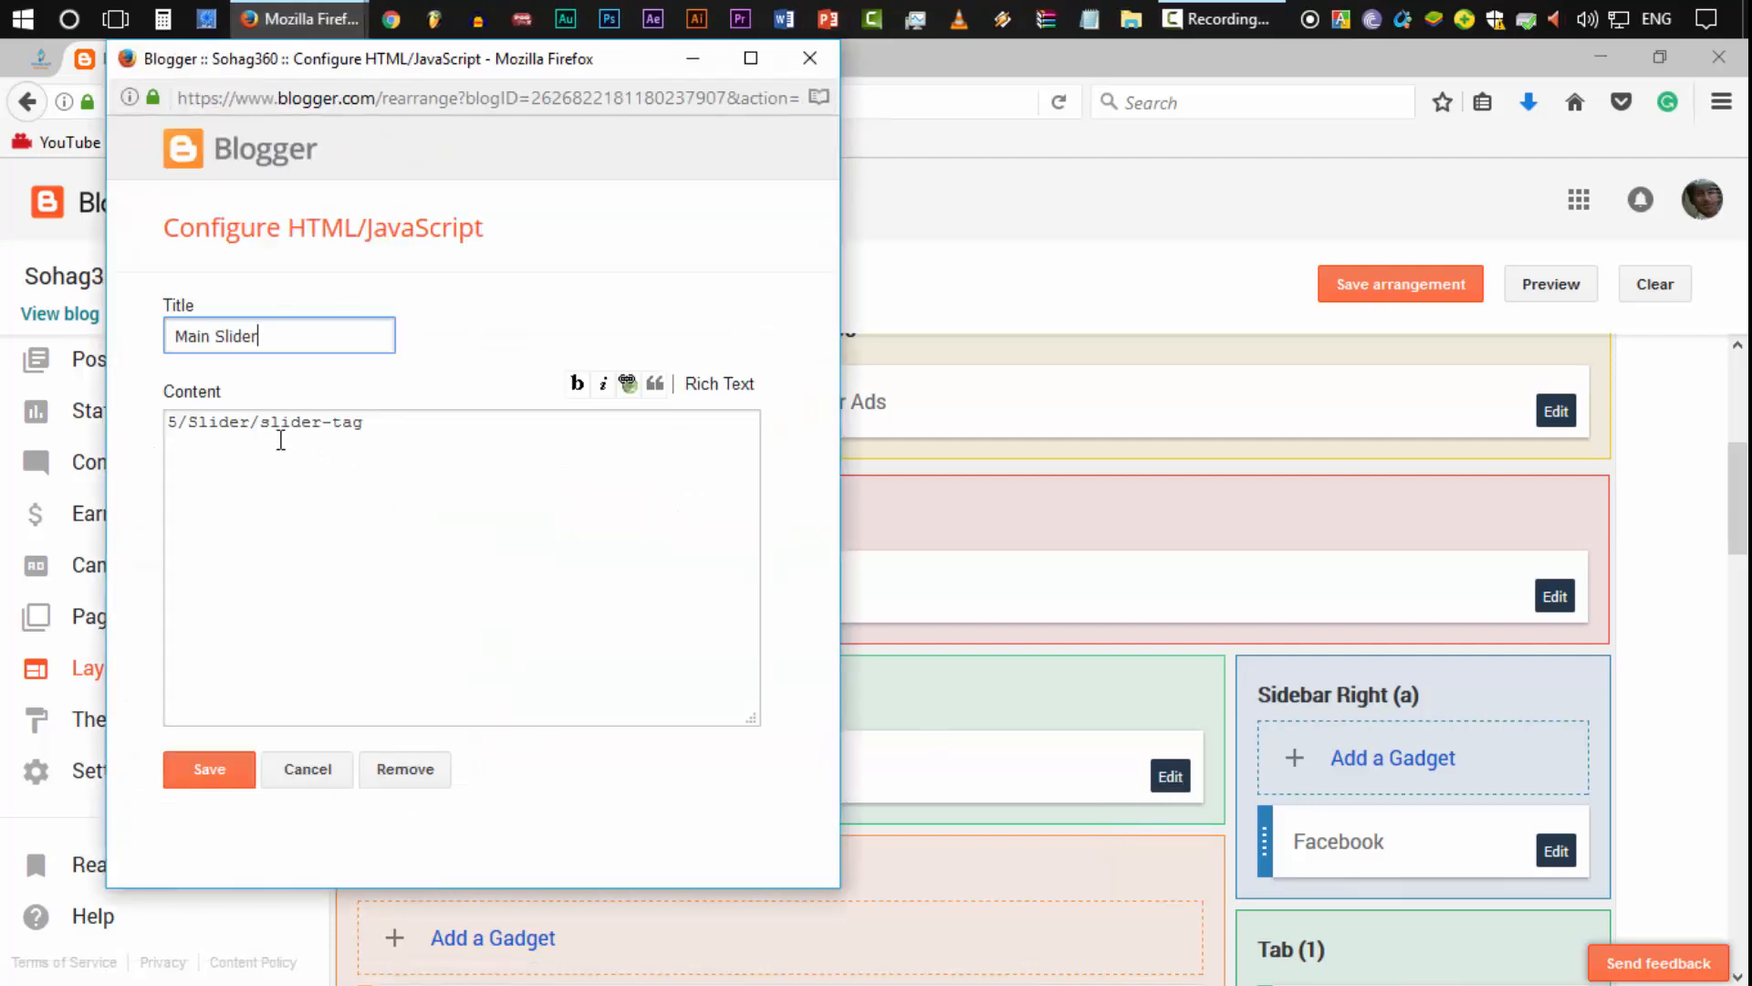
left_click(250, 423)
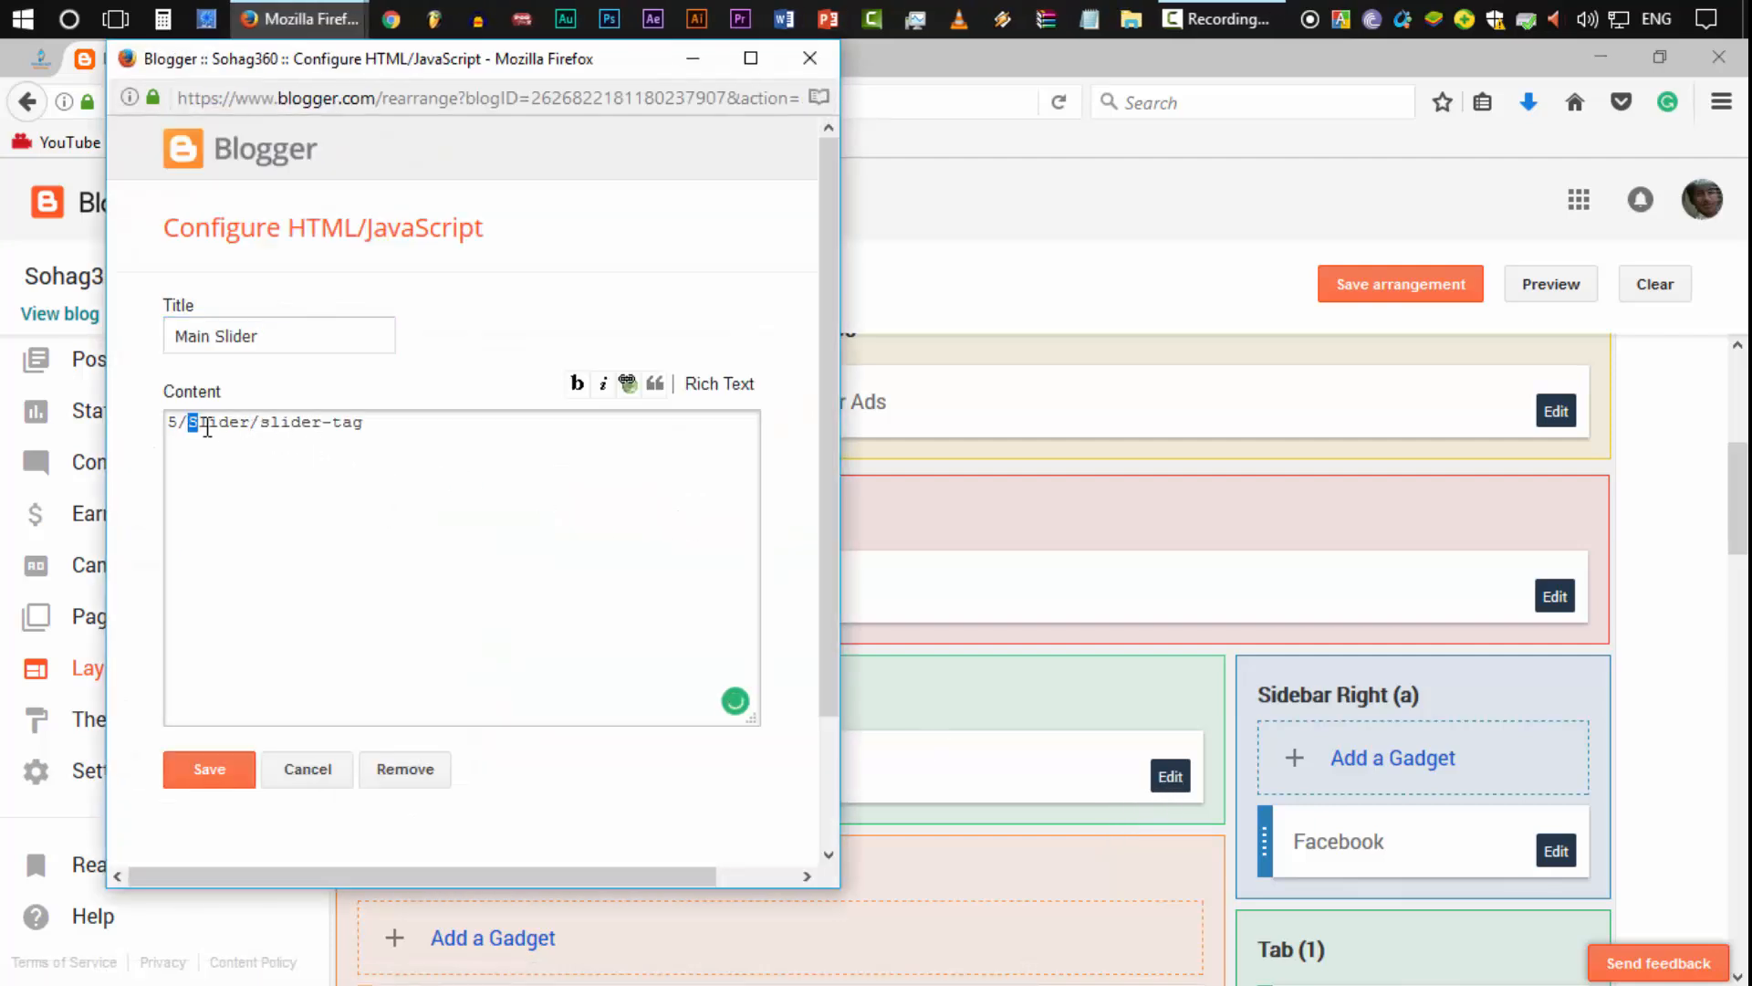
type("Android")
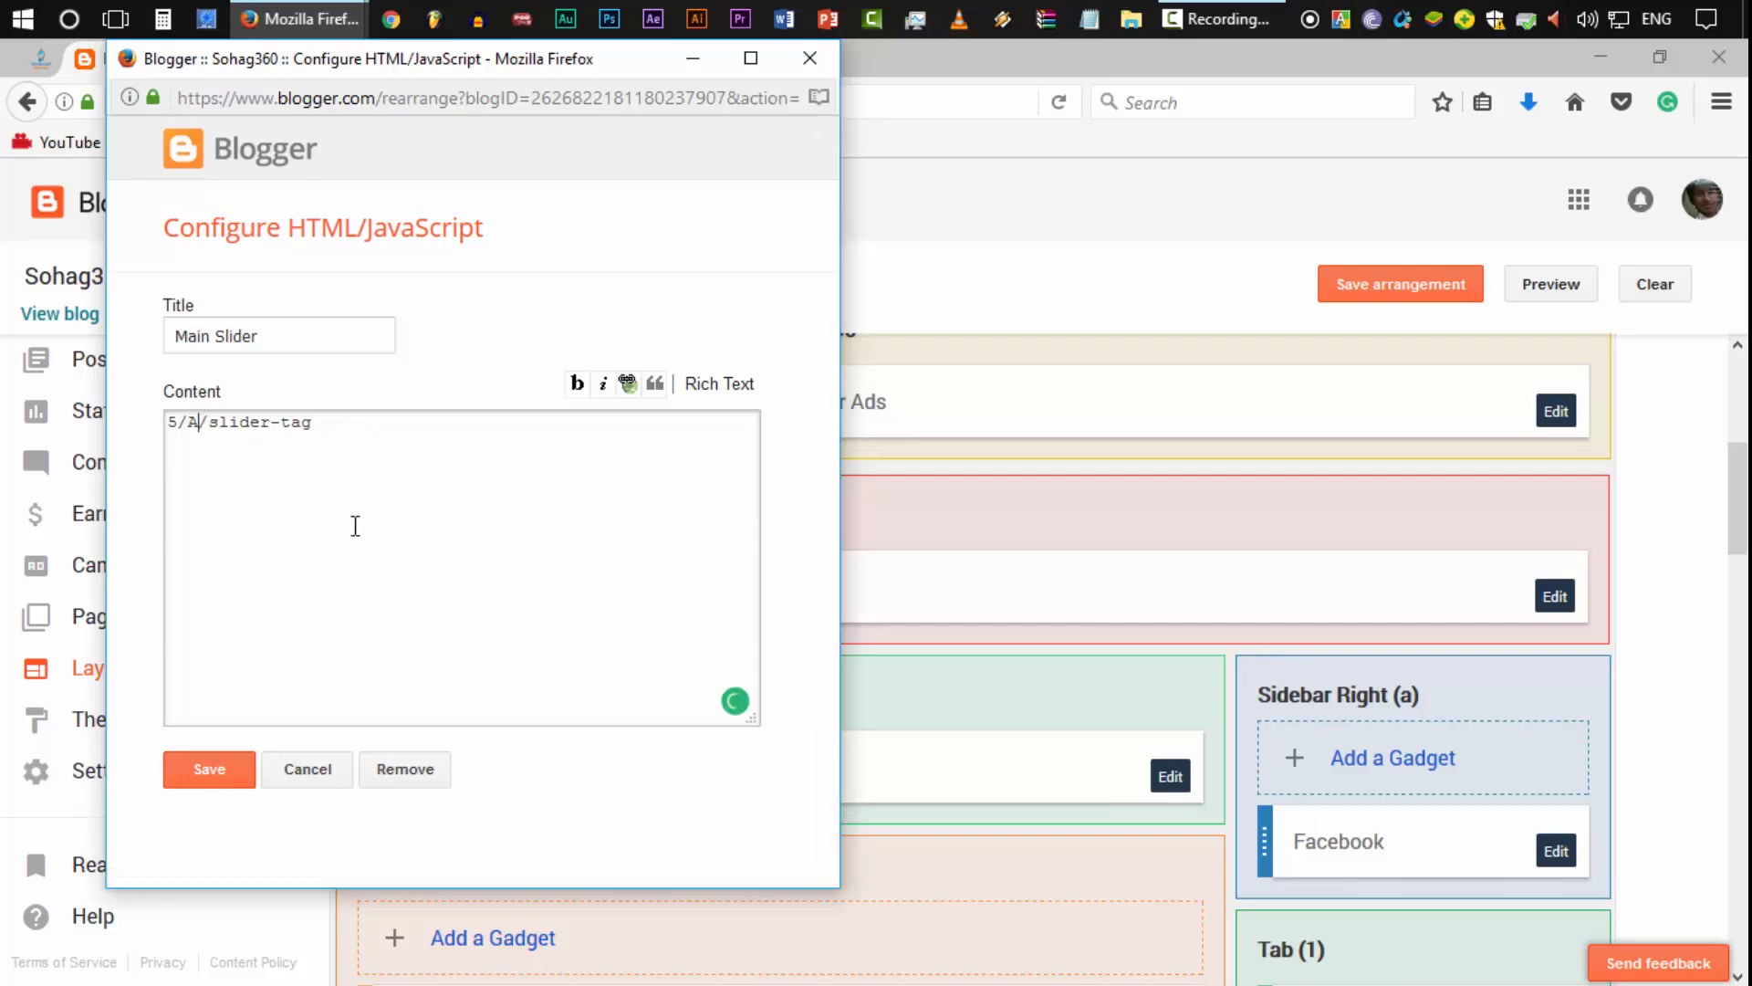
left_click(207, 782)
Step: View the blog's home page to check the slider's posts and the rest of the page, and close that tab
left_click(973, 220)
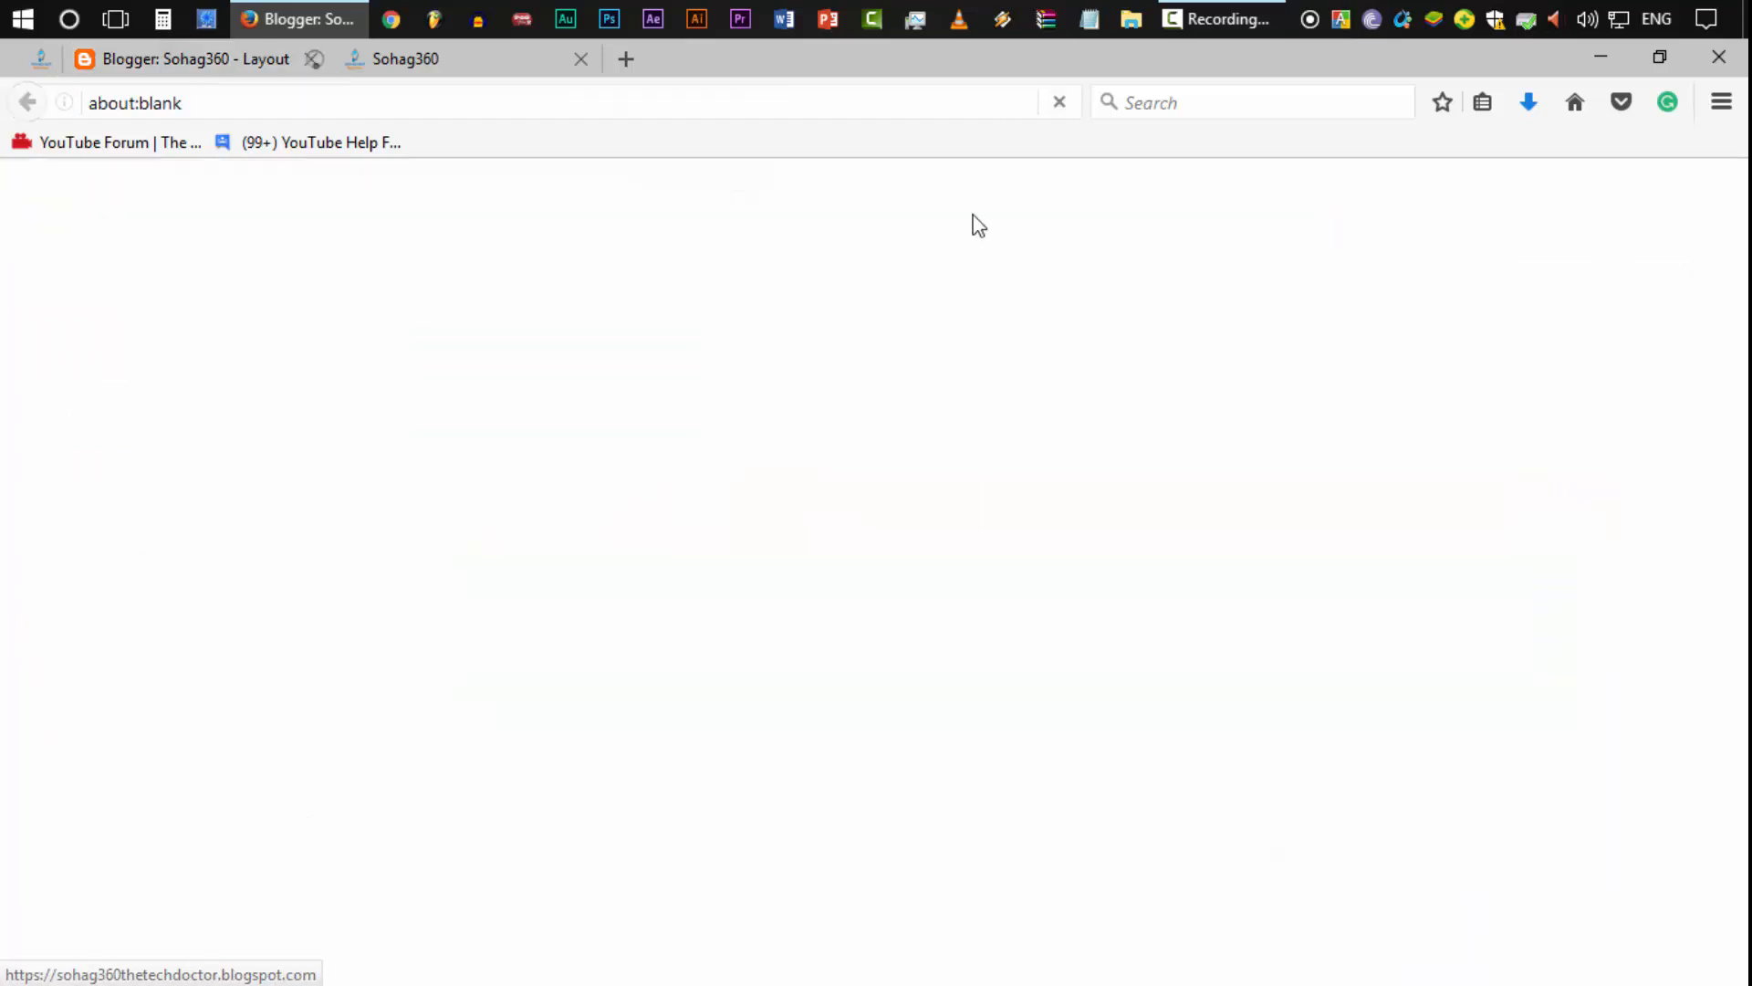
left_click(843, 62)
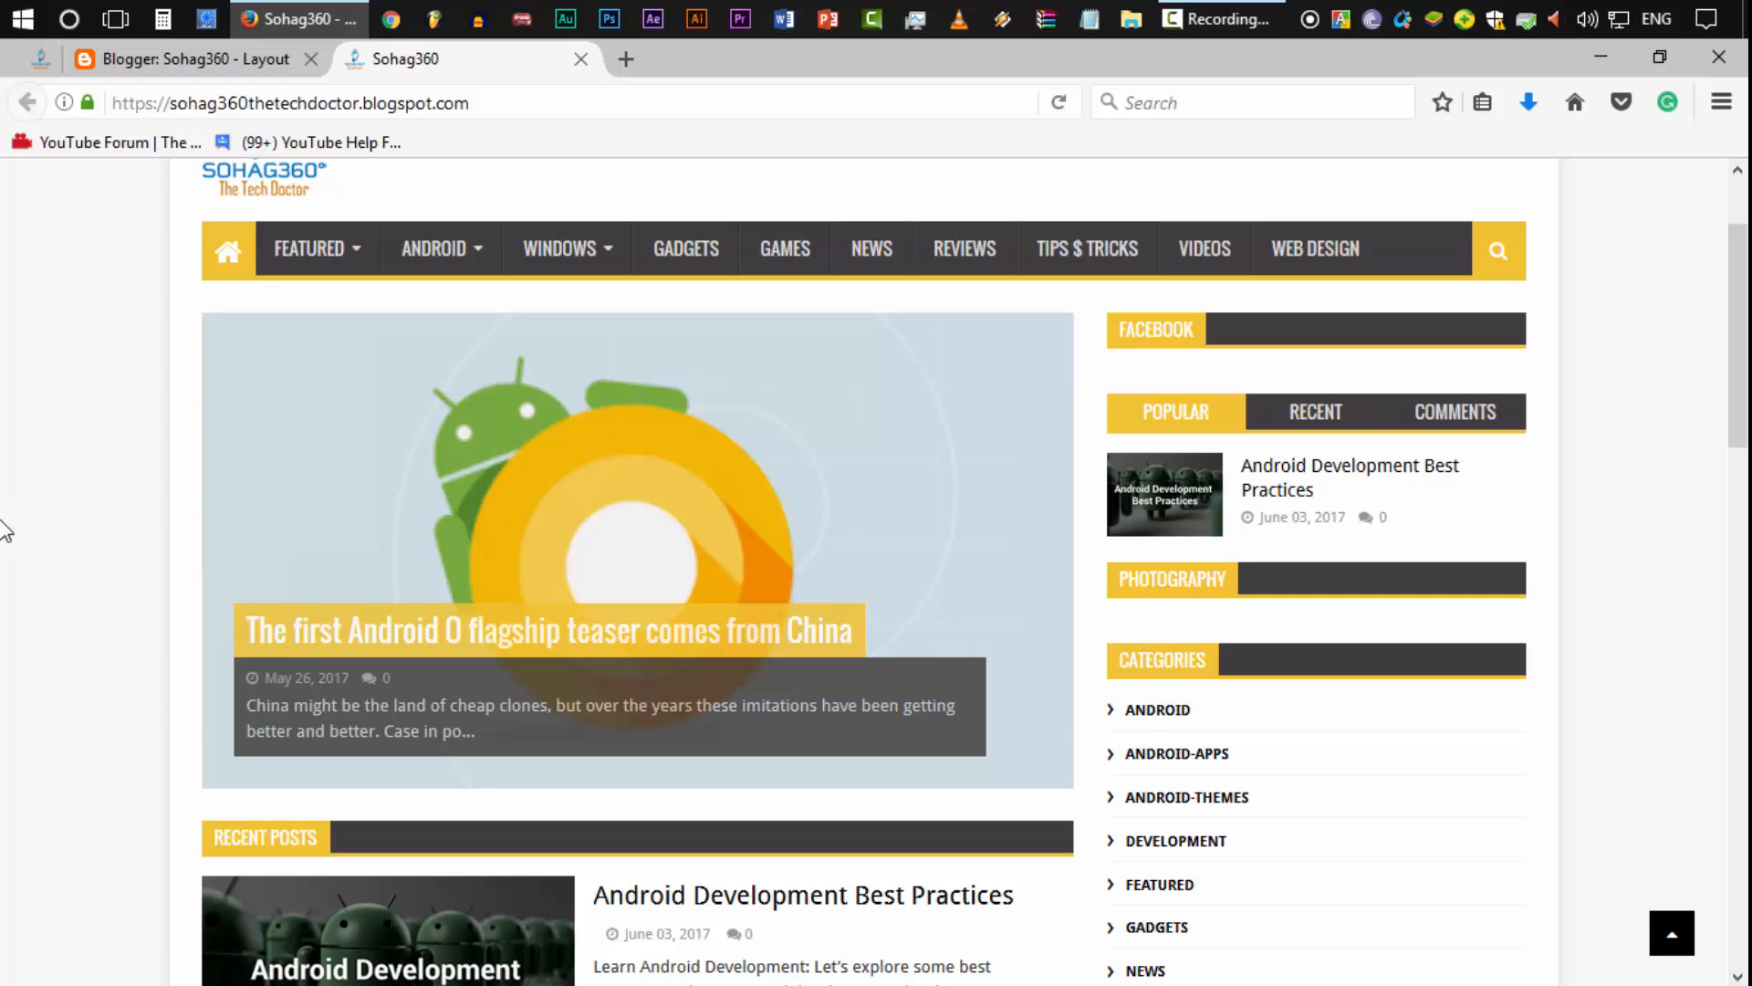
scroll(3, 529, "down", 15)
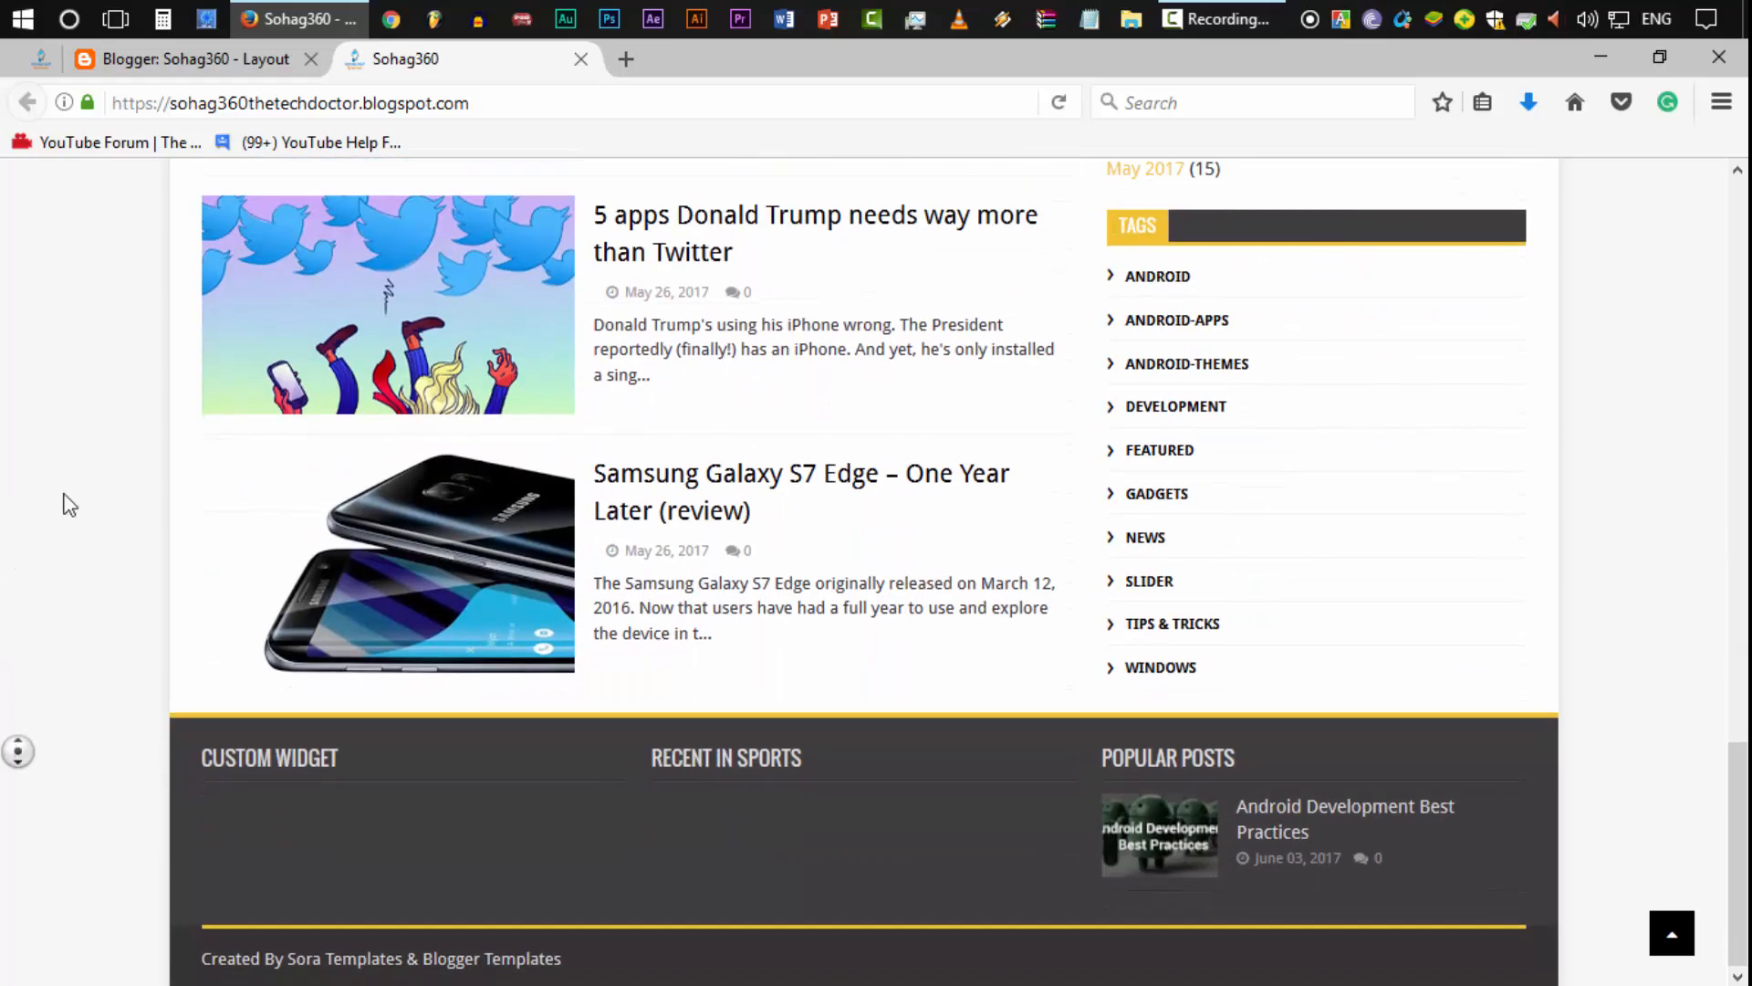
scroll(913, 223, "up", 20)
left_click(581, 59)
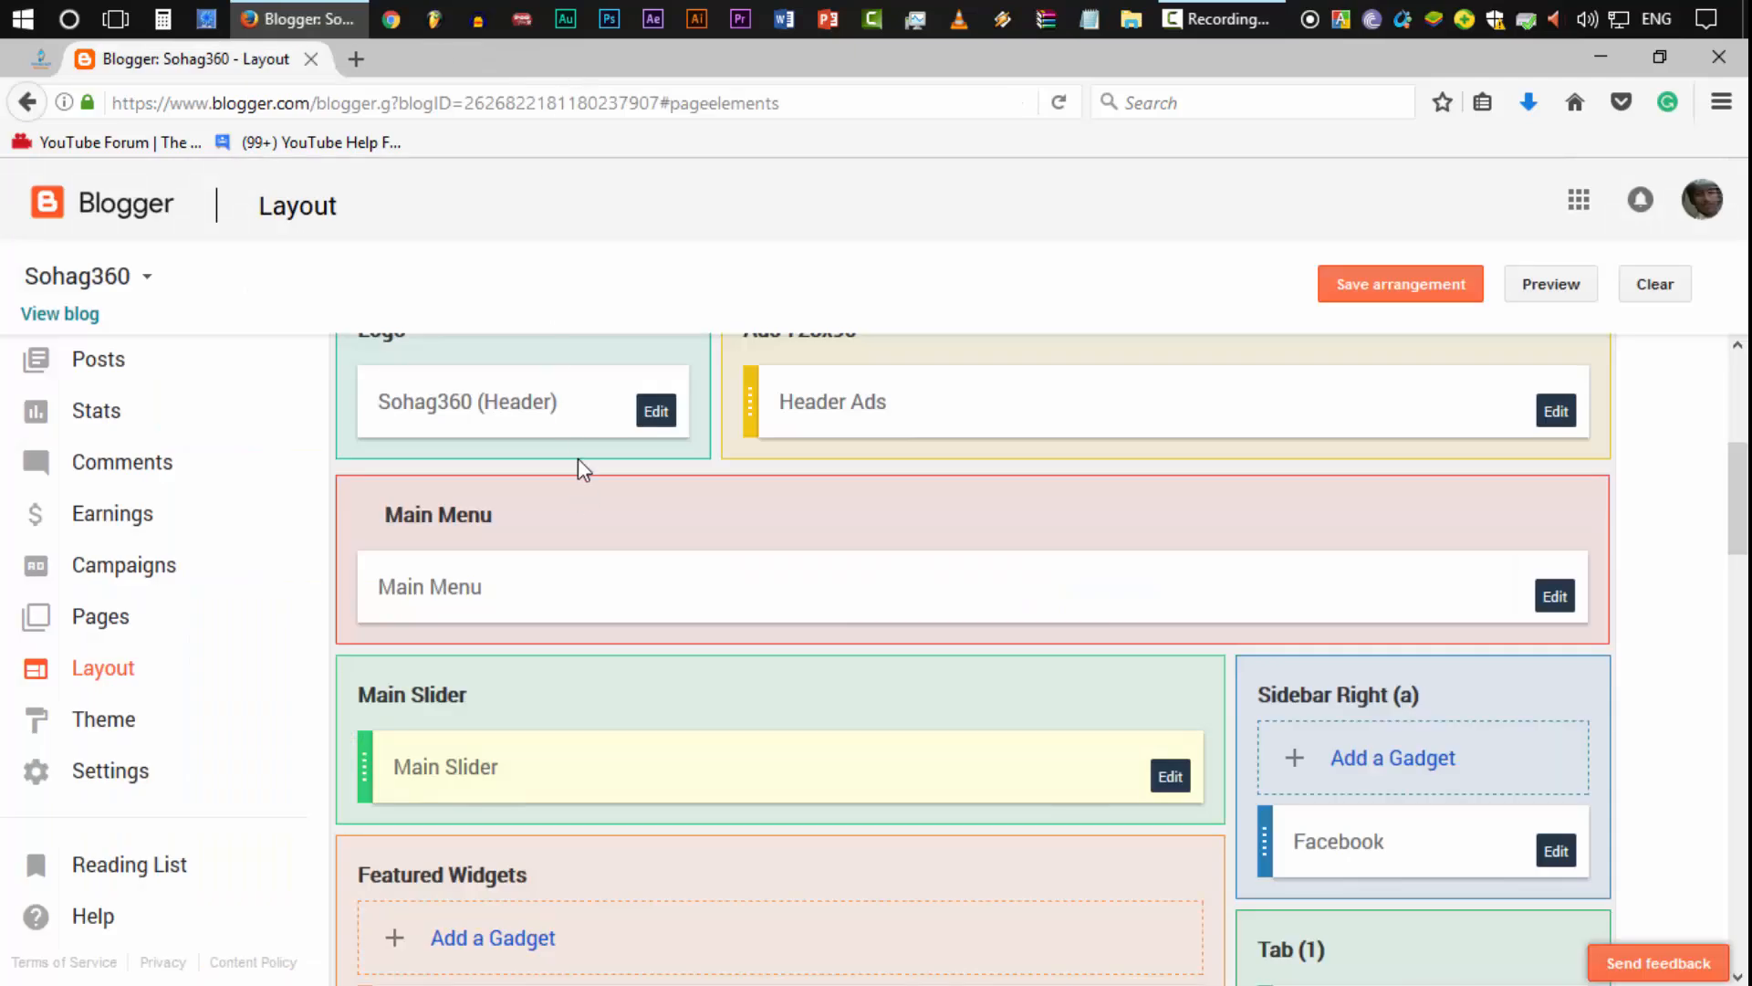
Step: Look over the gadget sections of the blog's Layout, from Top Navigation down past Featured Widgets 2
scroll(602, 638, "up", 2)
scroll(657, 703, "down", 4)
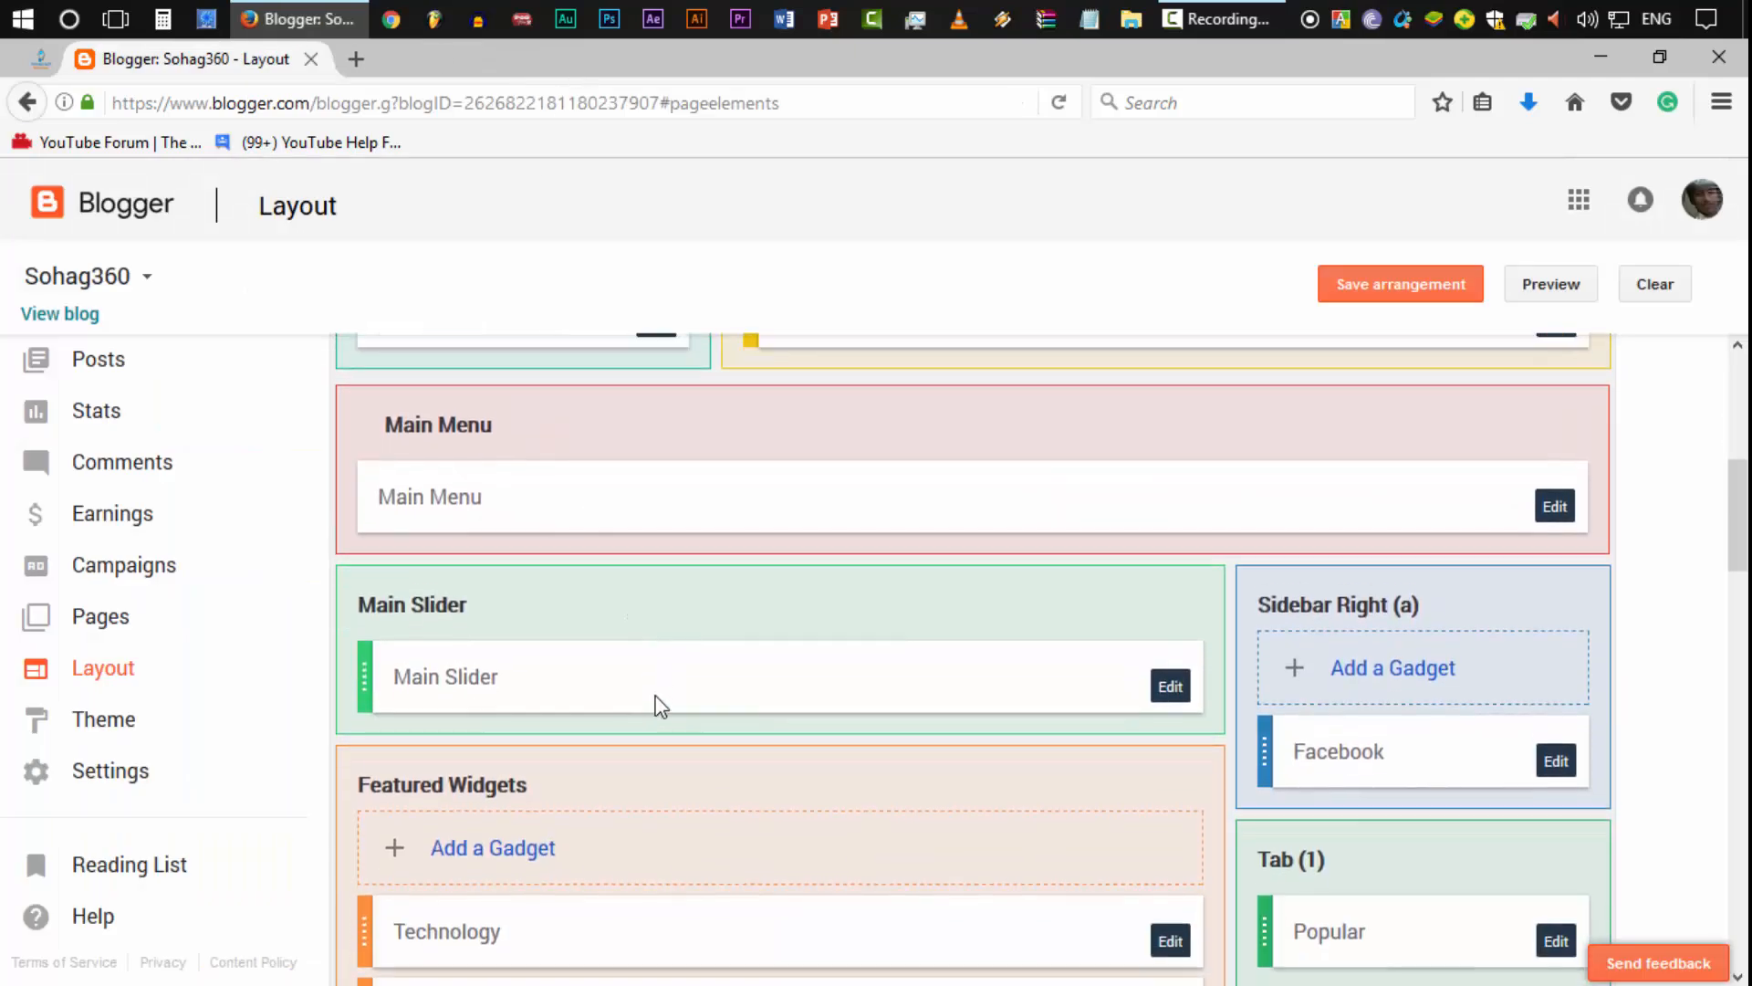
scroll(655, 705, "down", 3)
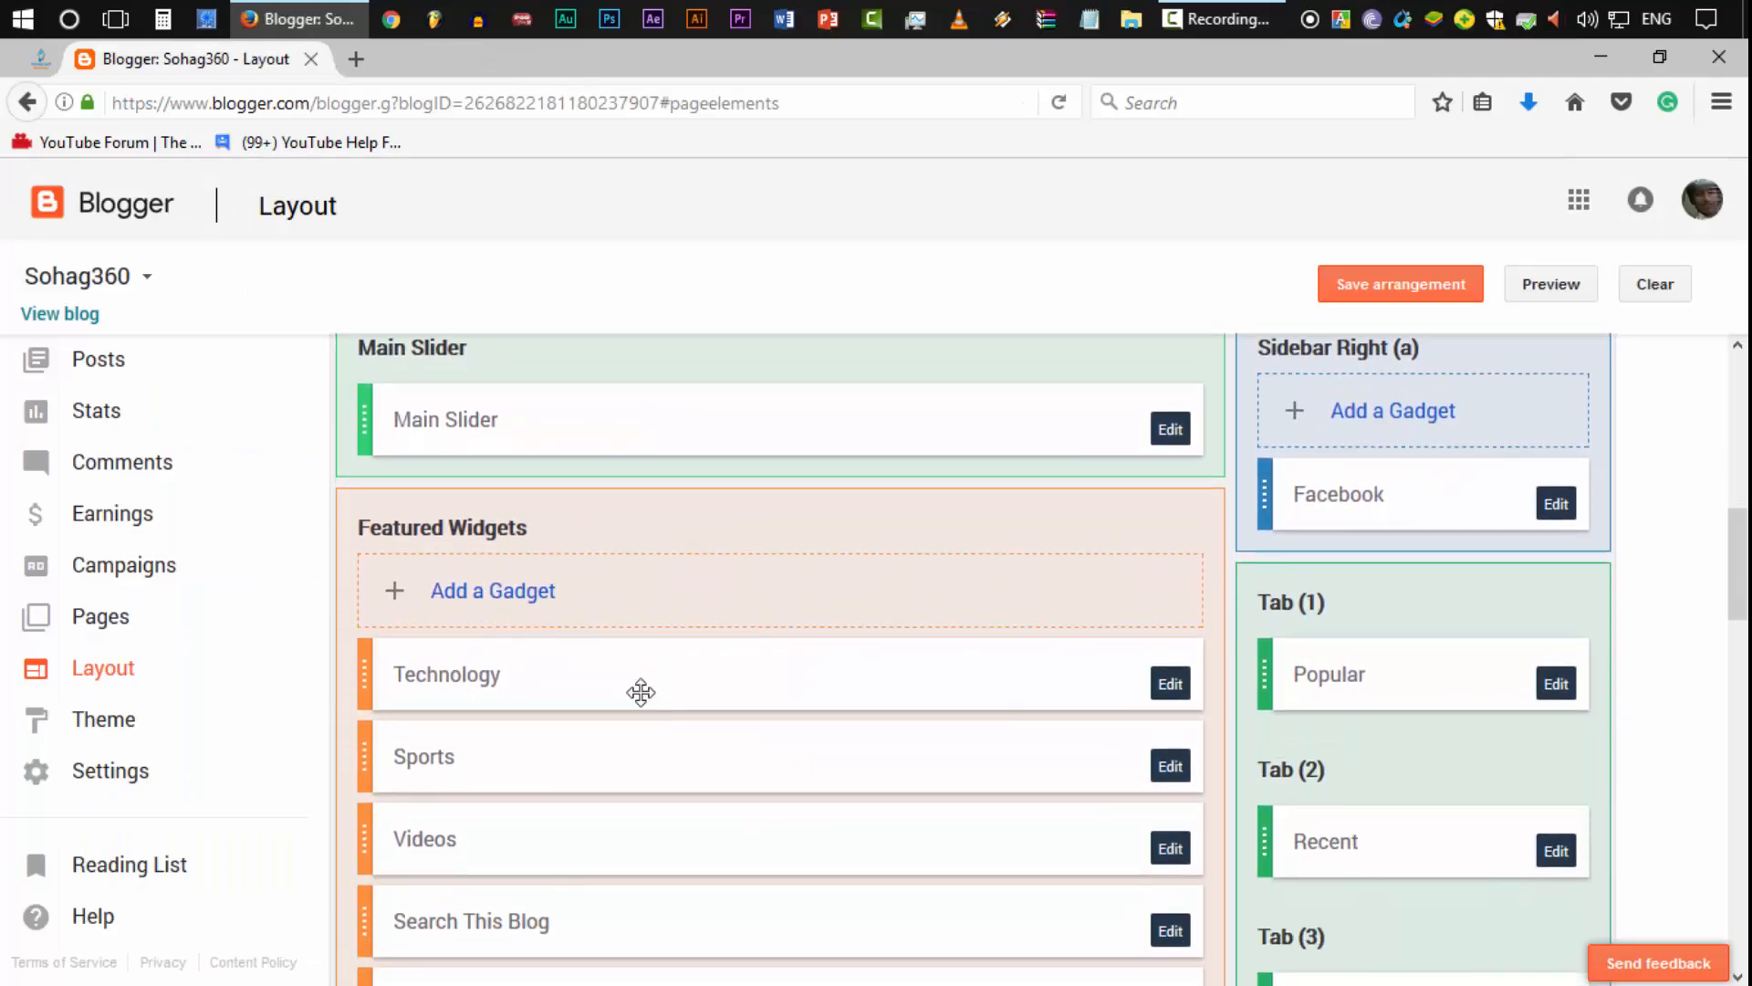
scroll(1576, 591, "up", 3)
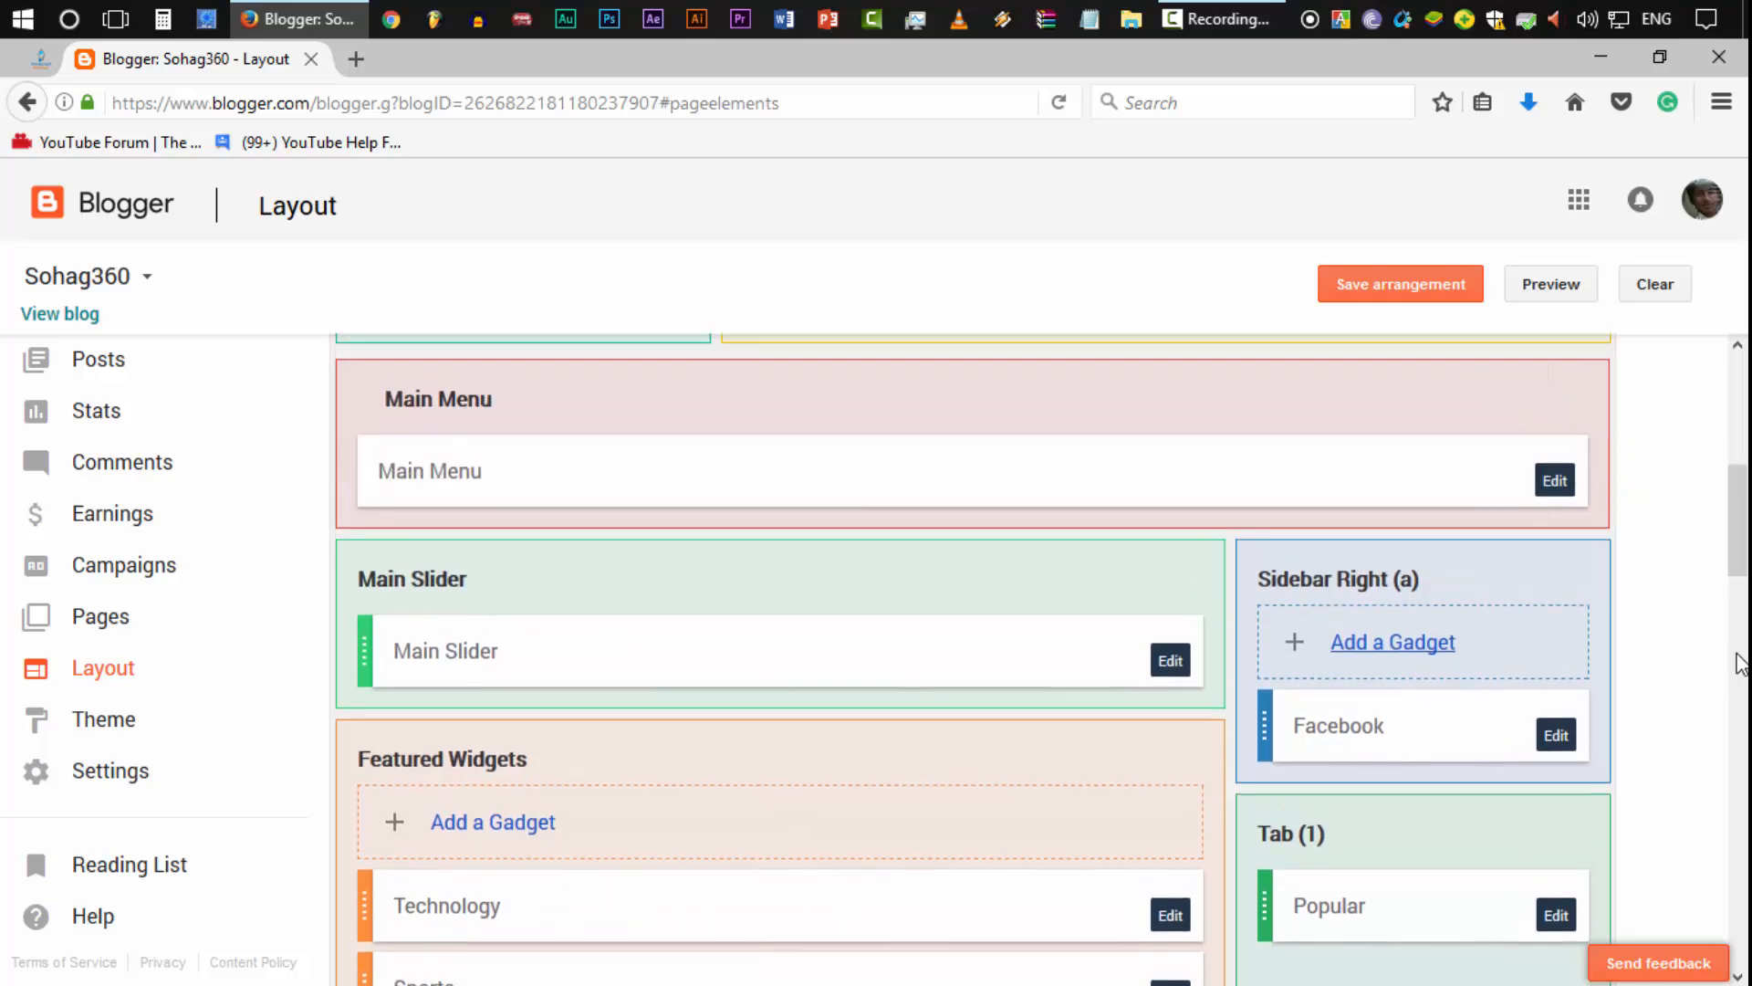
scroll(1518, 664, "down", 7)
scroll(1506, 712, "down", 10)
scroll(1429, 785, "up", 9)
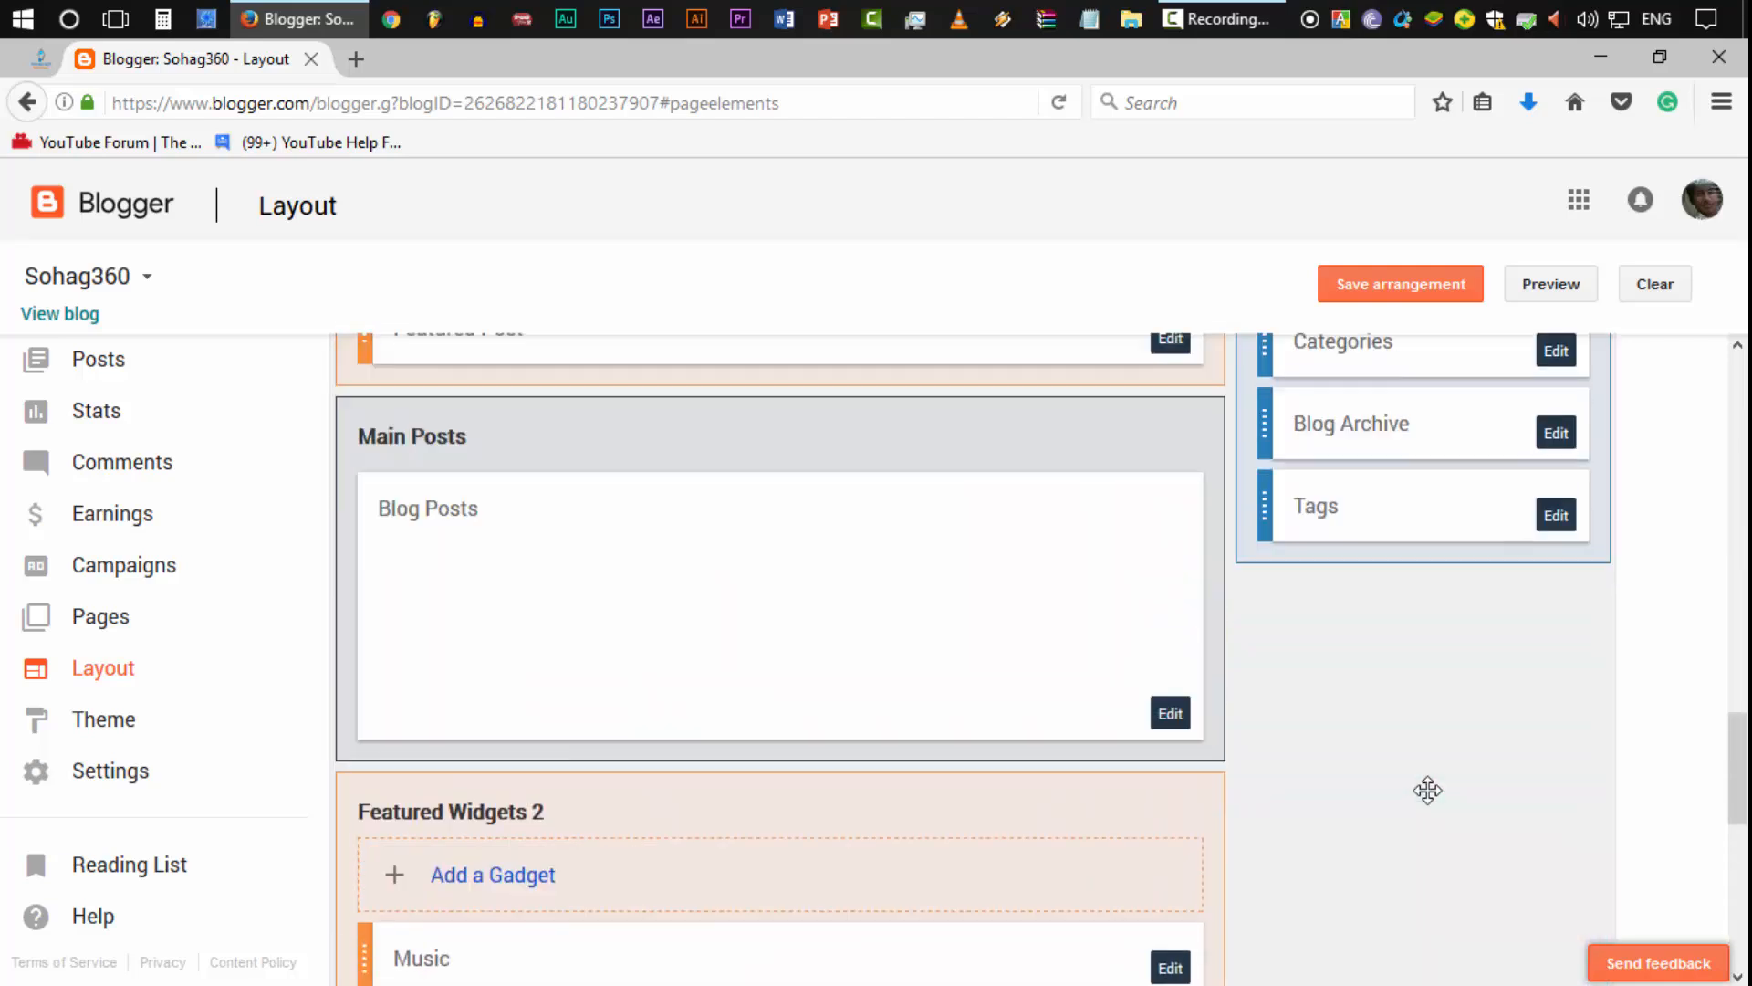
scroll(945, 685, "up", 15)
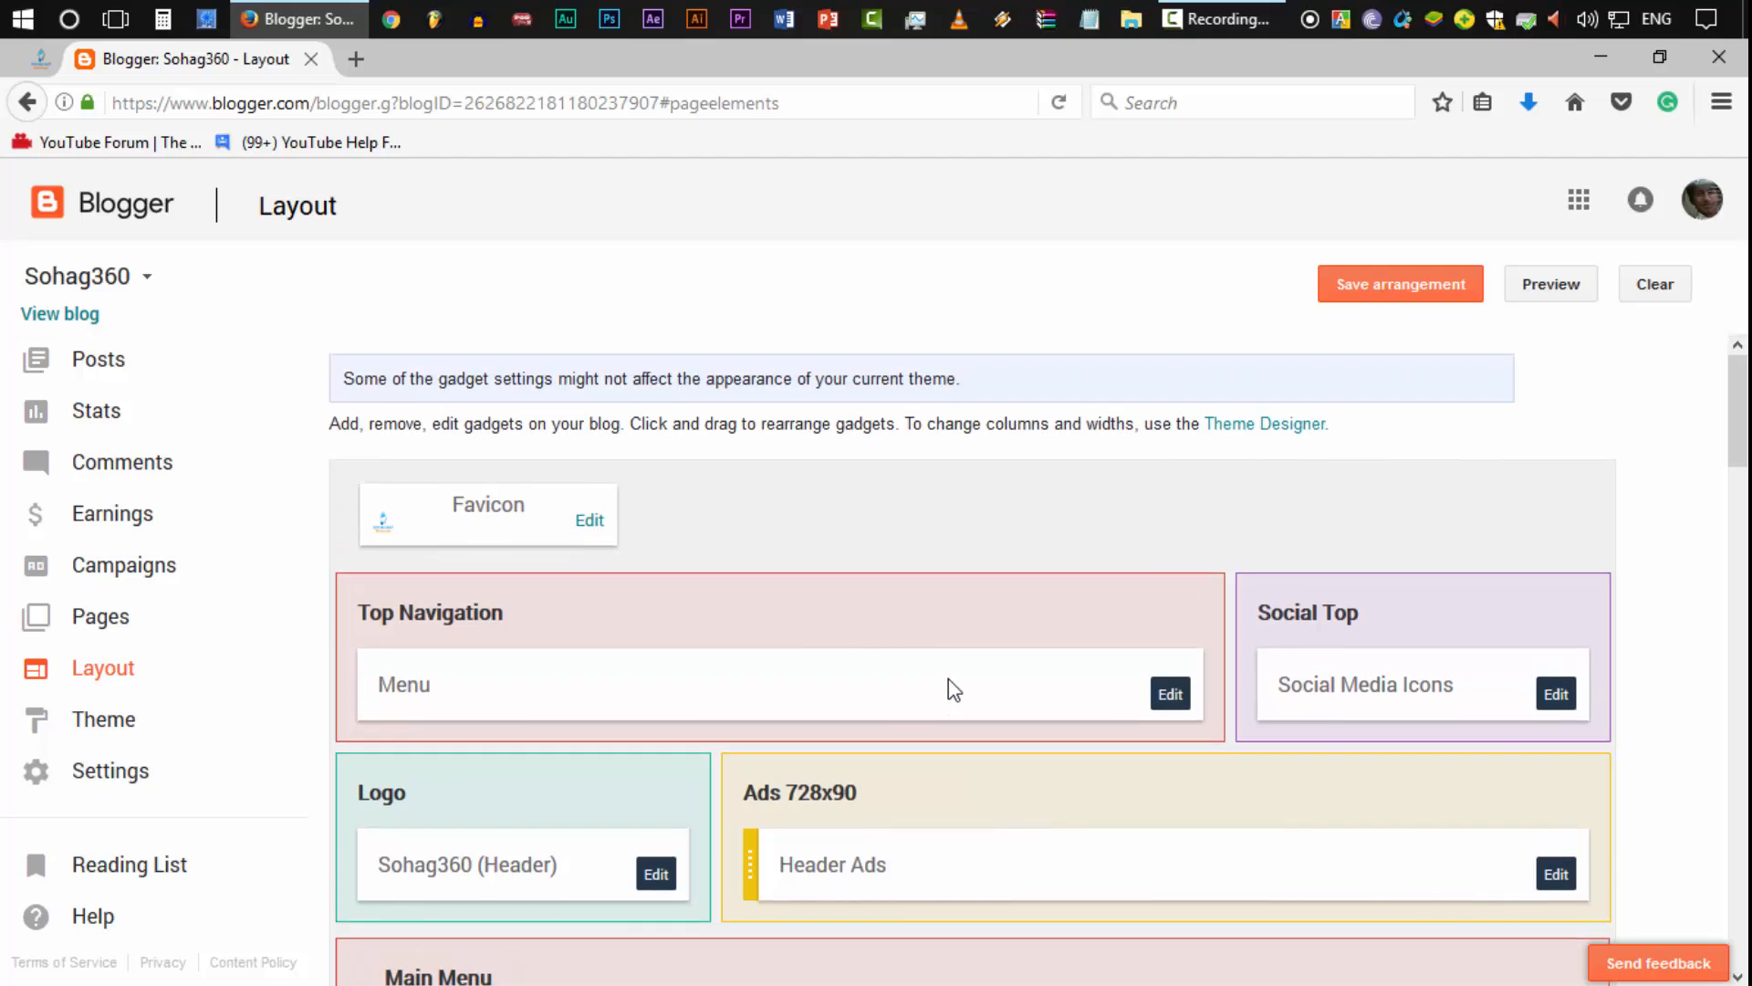